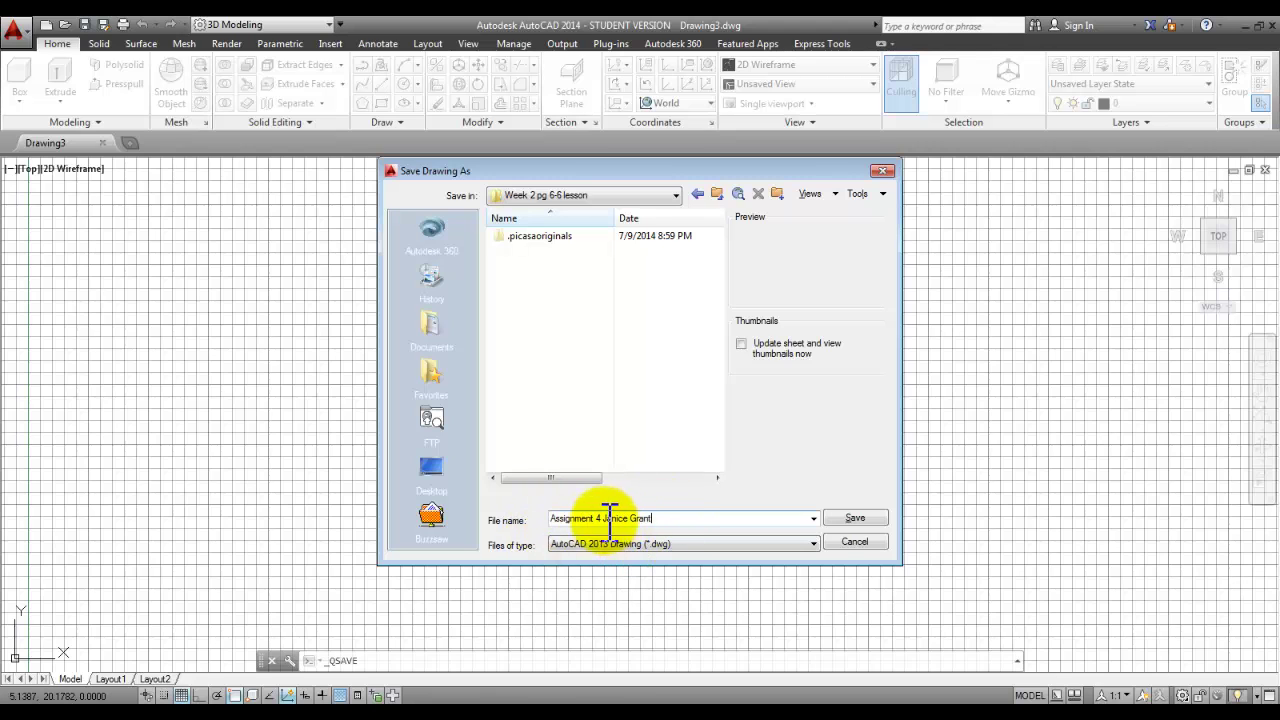
Step: Save the drawing under the Assignment 4 file name and turn off the grid display
click(856, 516)
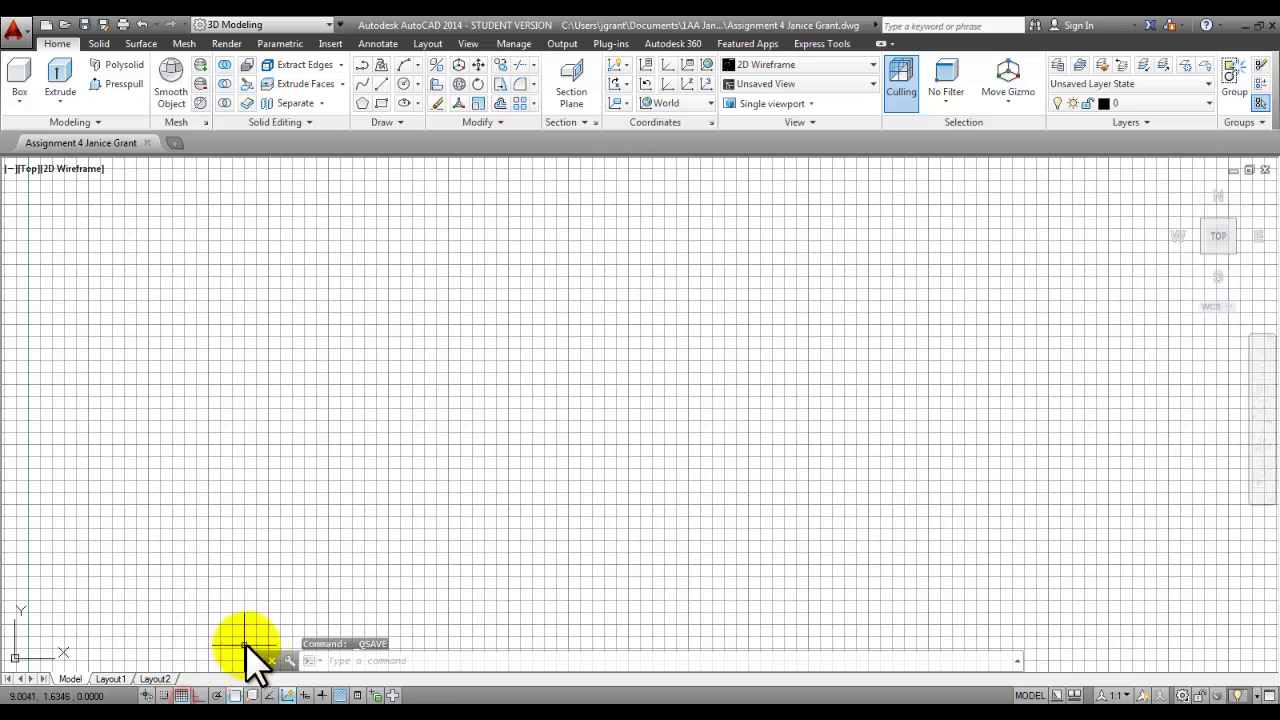
click(181, 695)
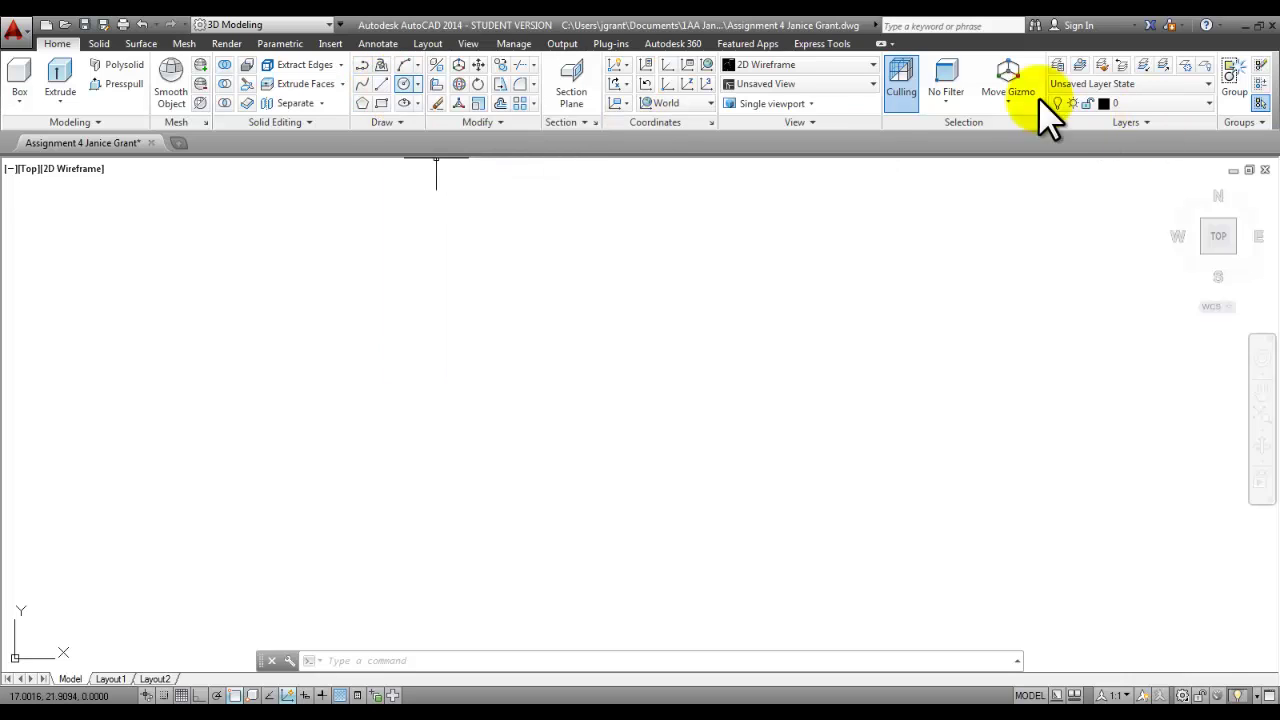
Step: Start the LINE command from the Home tab's Draw panel
click(380, 84)
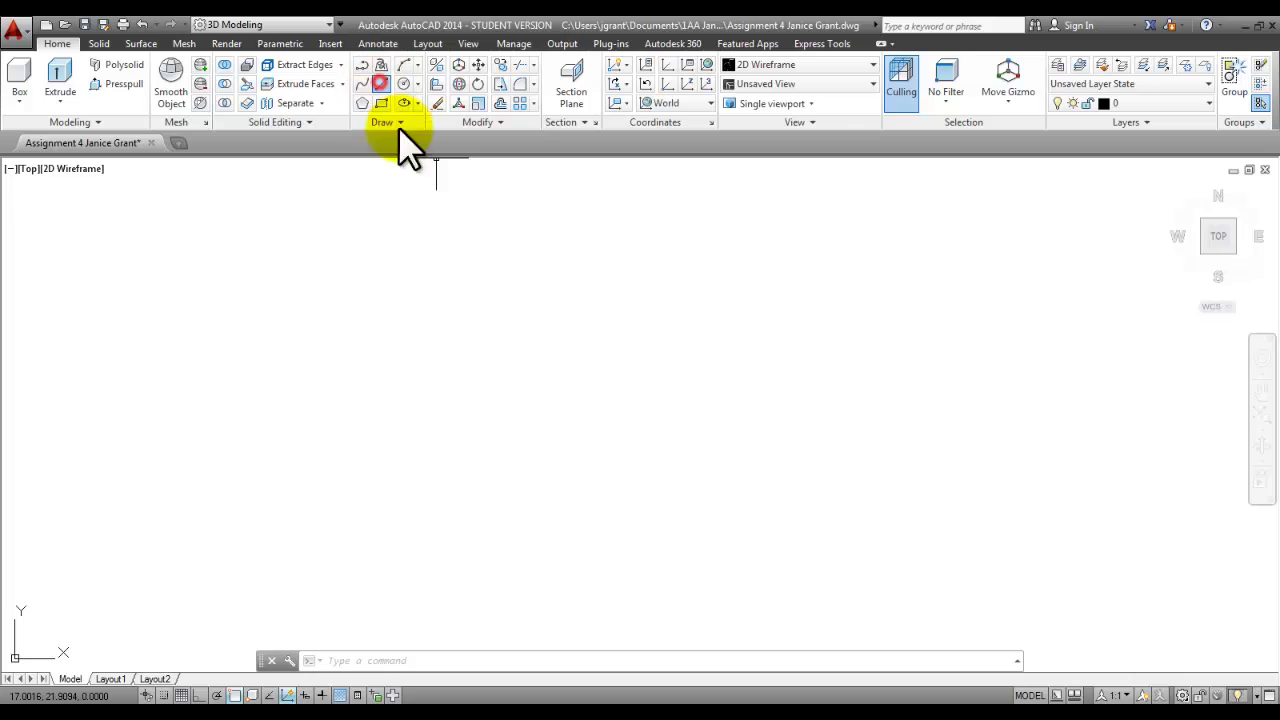
Step: Pick a start point and draw a 5-3/4 vertical line downward with Polar tracking on
click(623, 264)
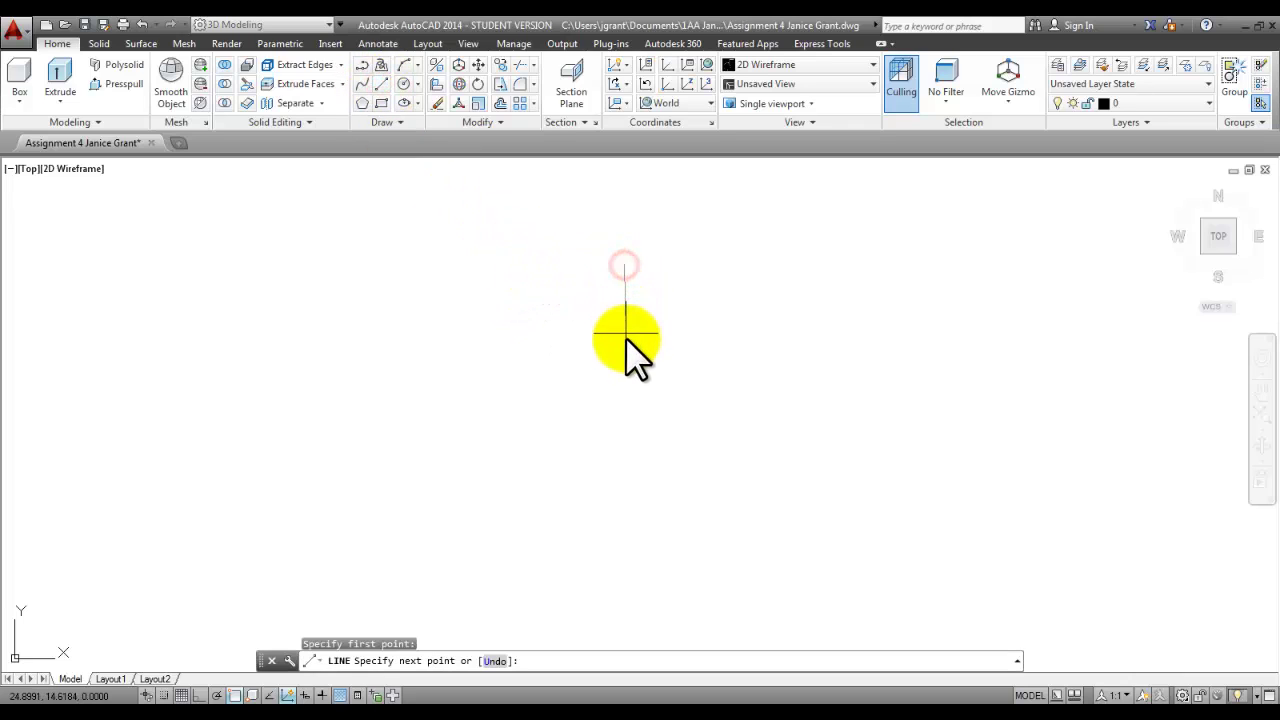
click(217, 695)
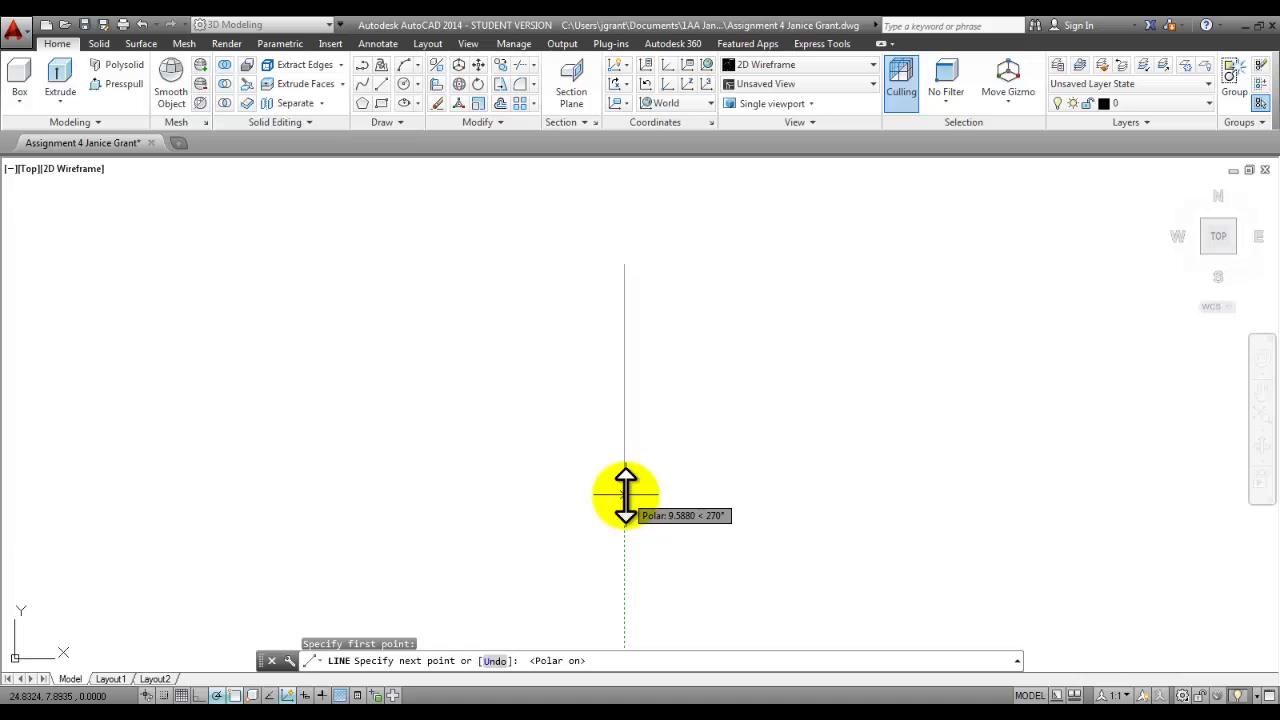
text(5)
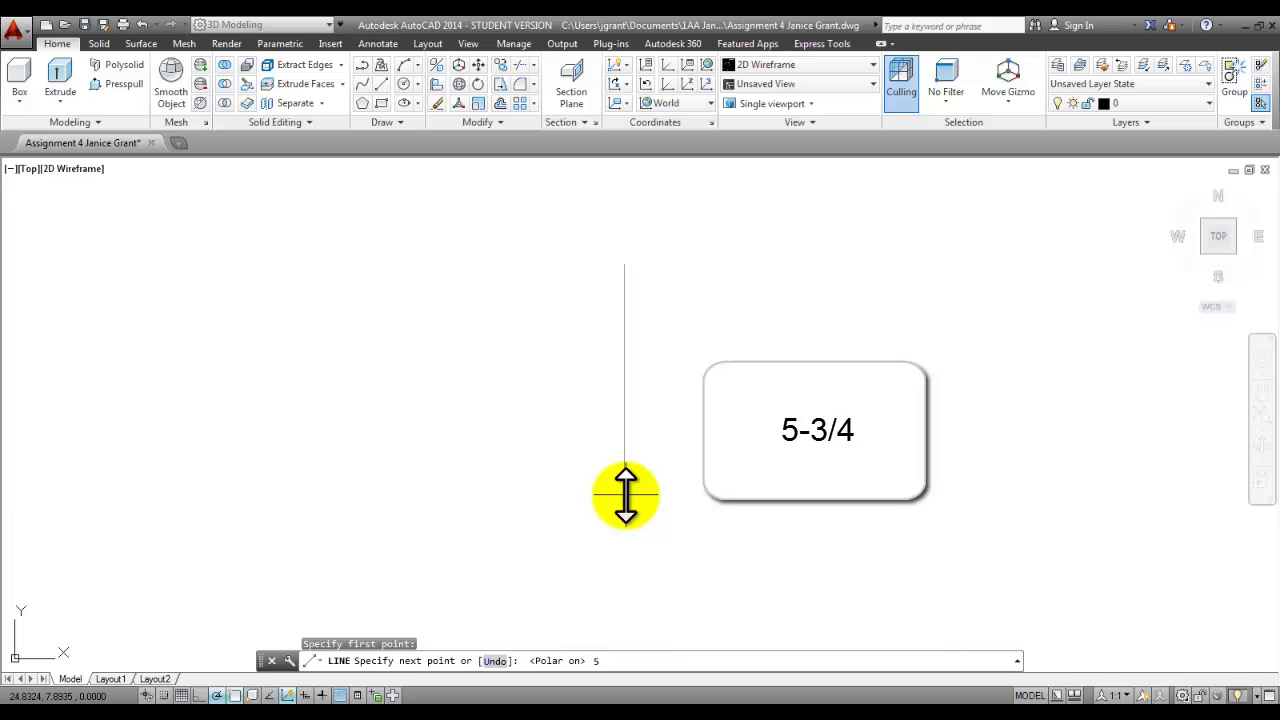
text(-3/4)
key(Return)
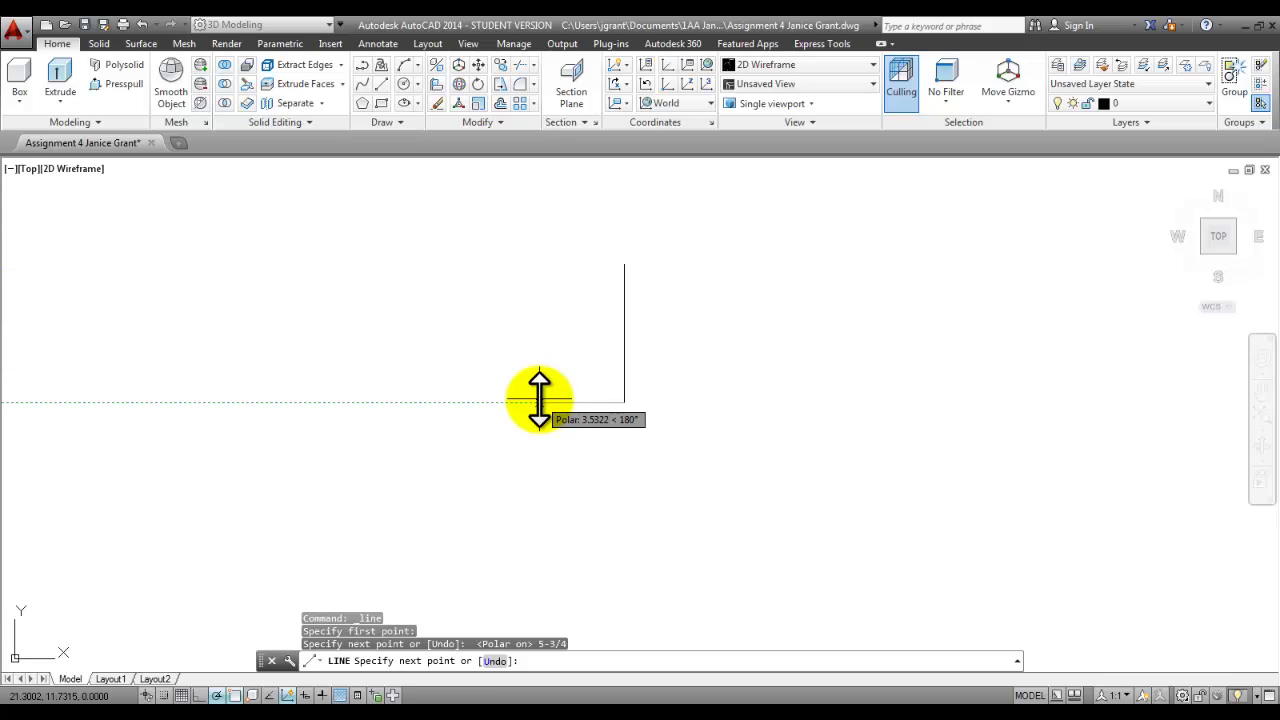
Step: Continue with a 1.5 base segment to the left and a 1 rise, then end the line
text(1)
text(.5)
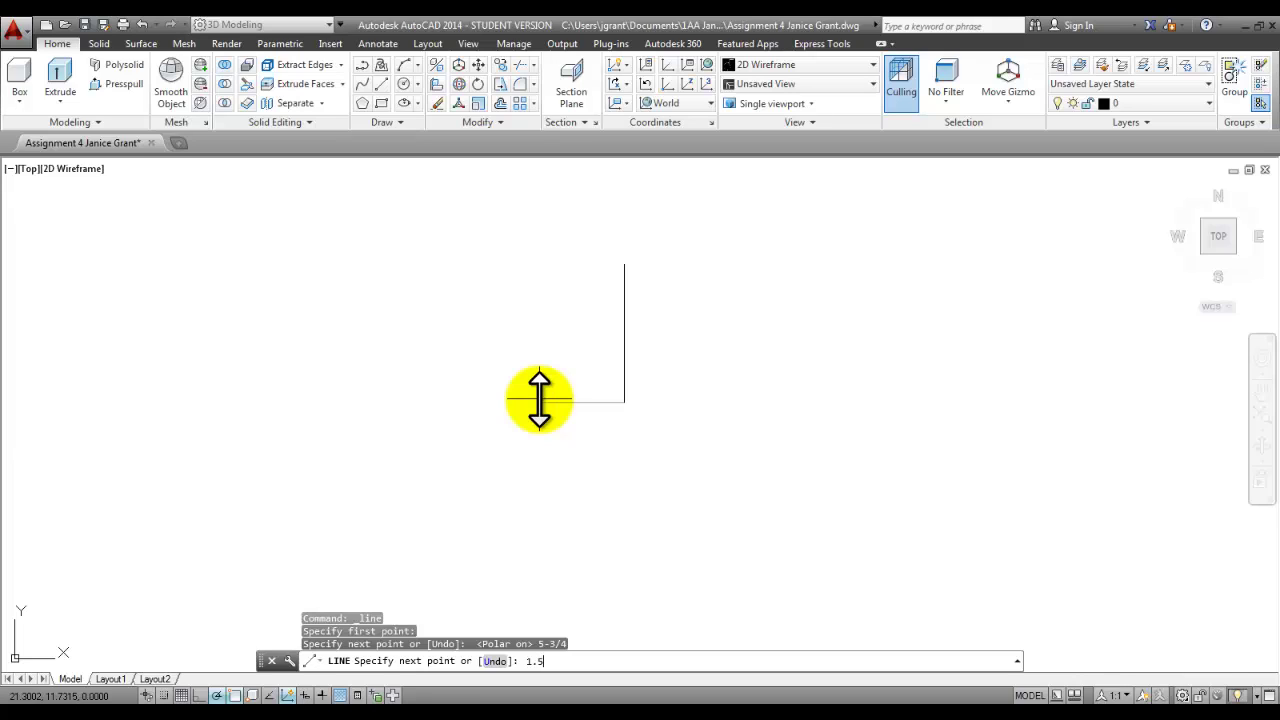
key(Return)
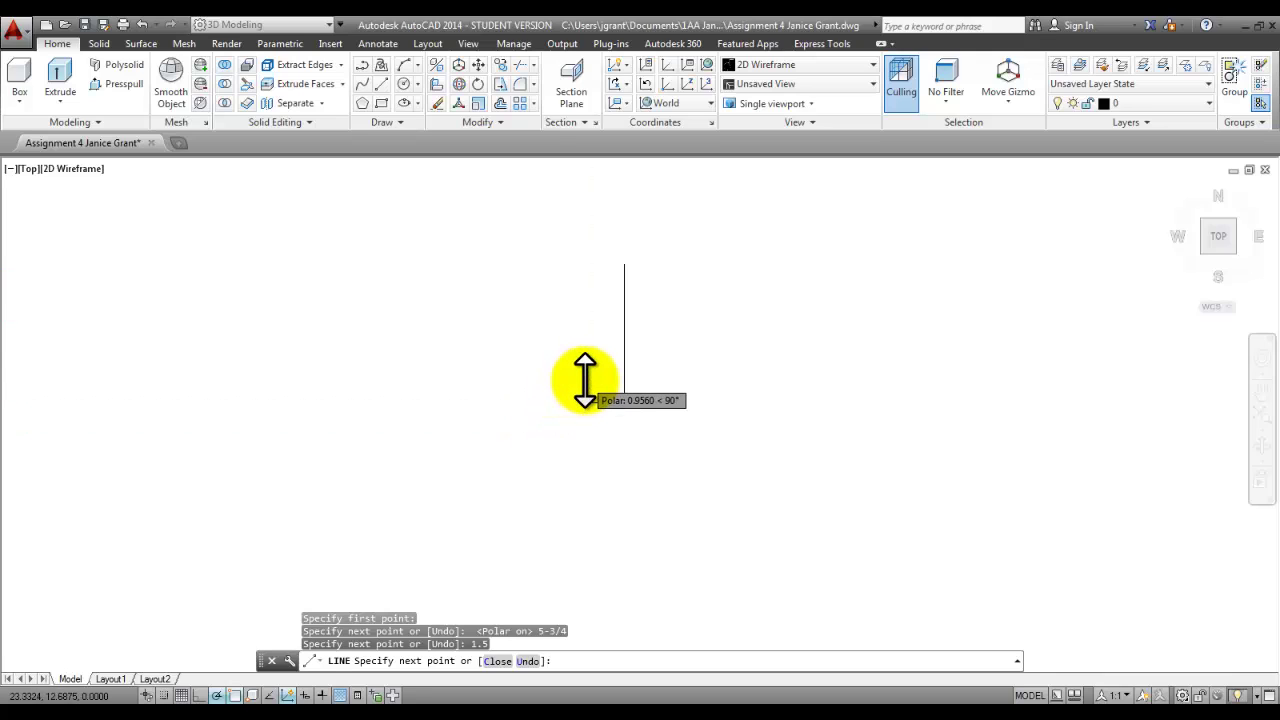
scroll(586, 380, up, 3)
text(1)
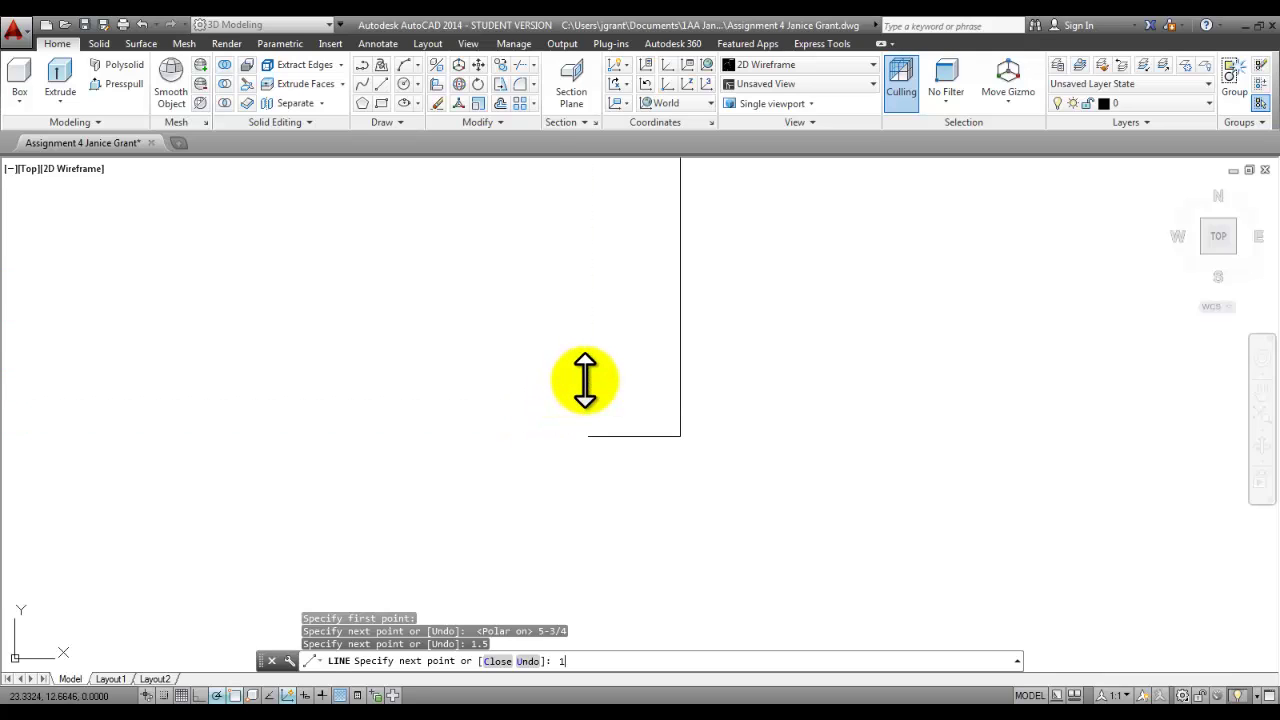
key(Return)
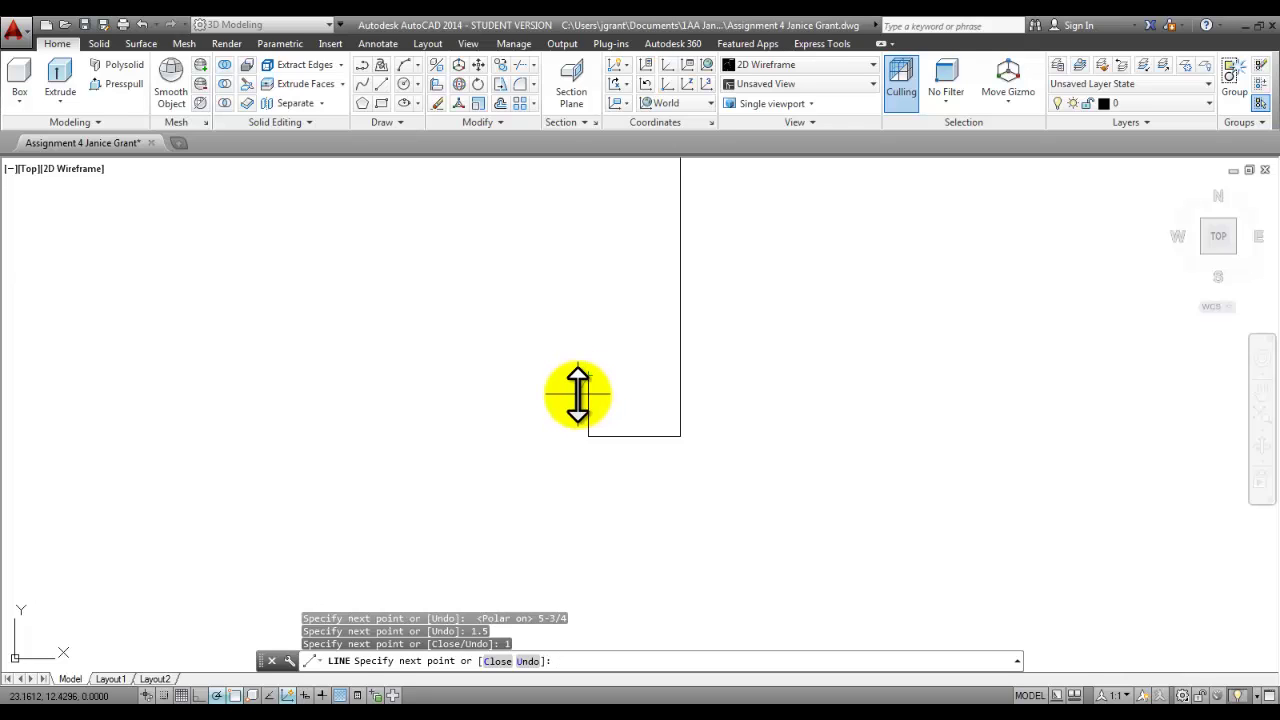
middle_drag(585, 380, 480, 500)
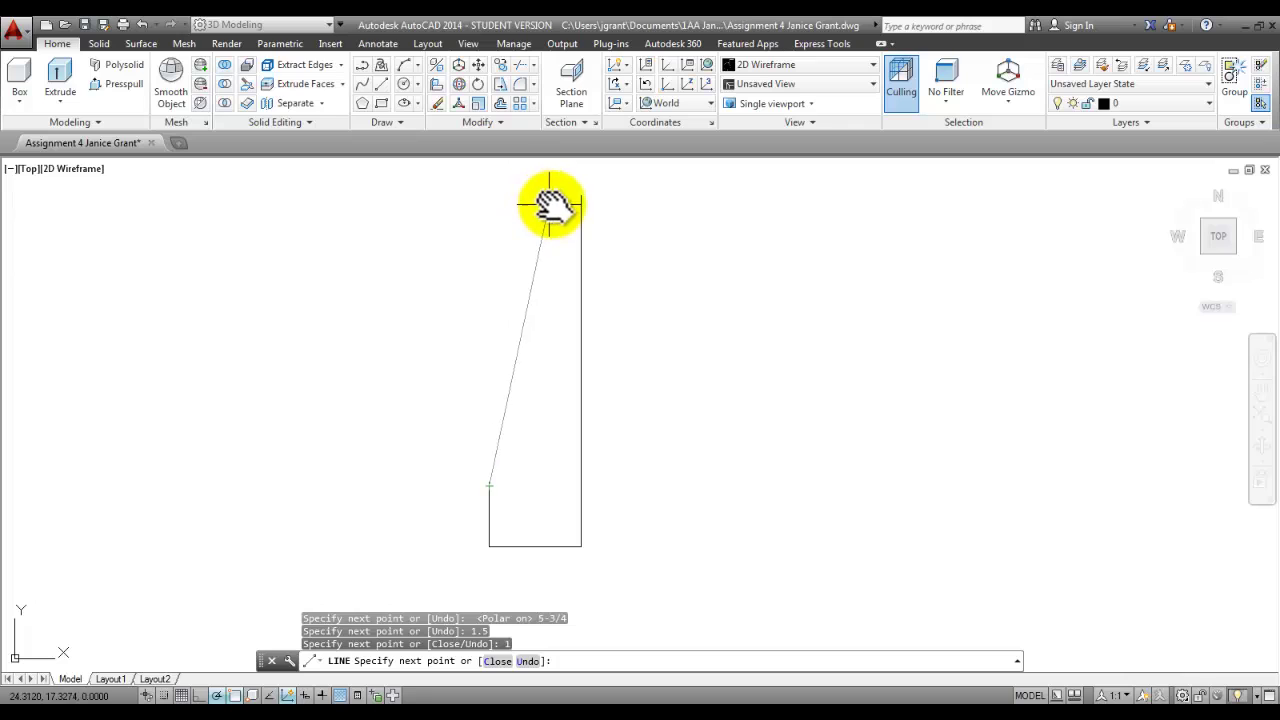
right_click(386, 368)
click(430, 380)
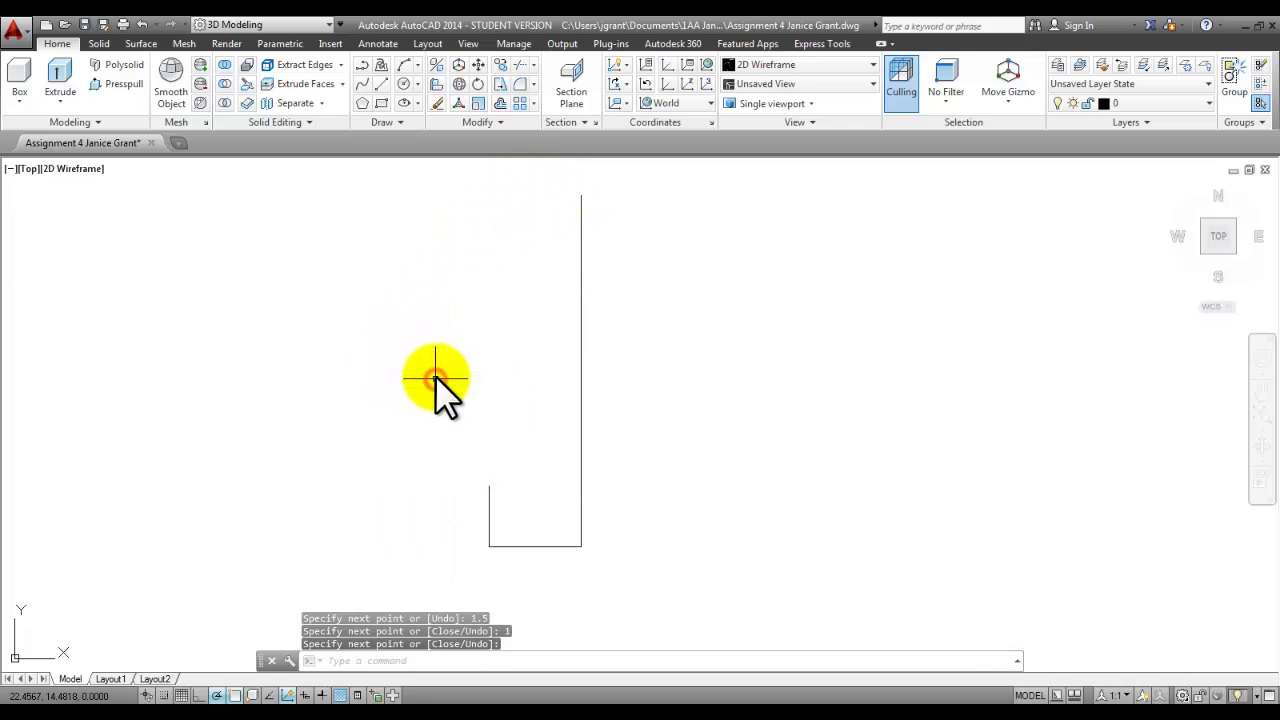
Step: From the vertical line's top endpoint, draw a 0.5 edge left and the inner vertical edge down
right_click(406, 298)
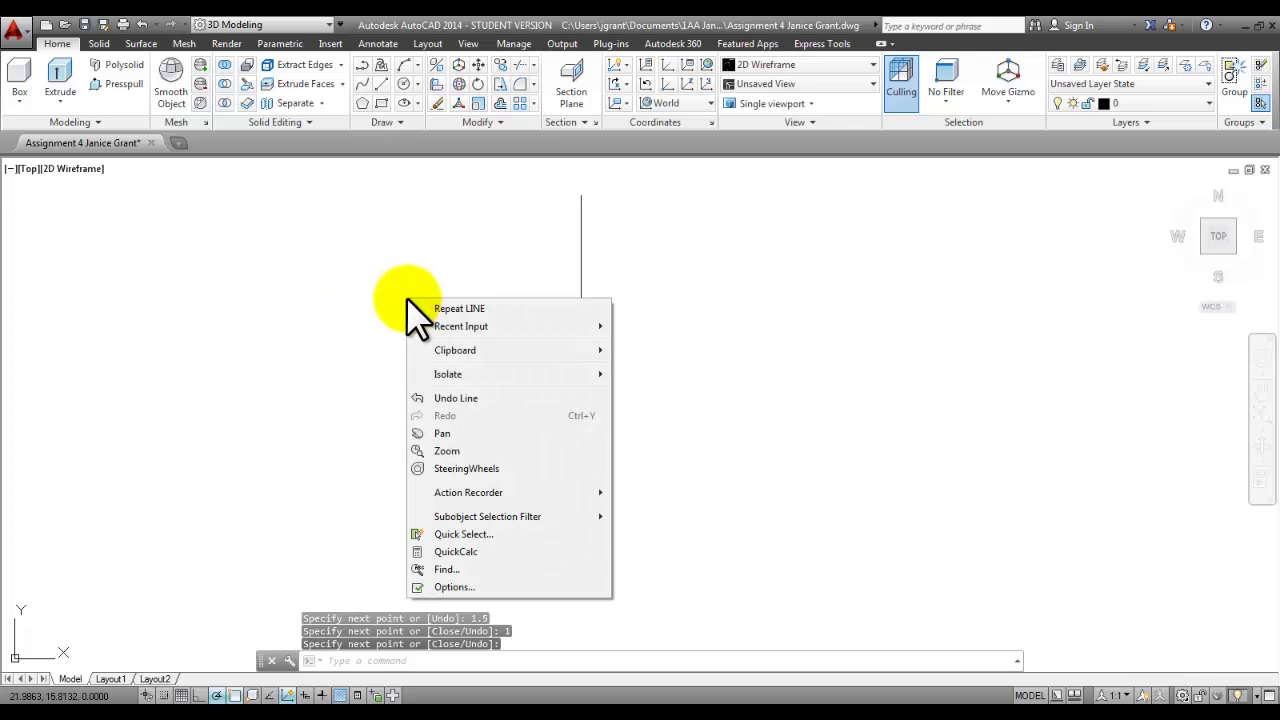
click(470, 309)
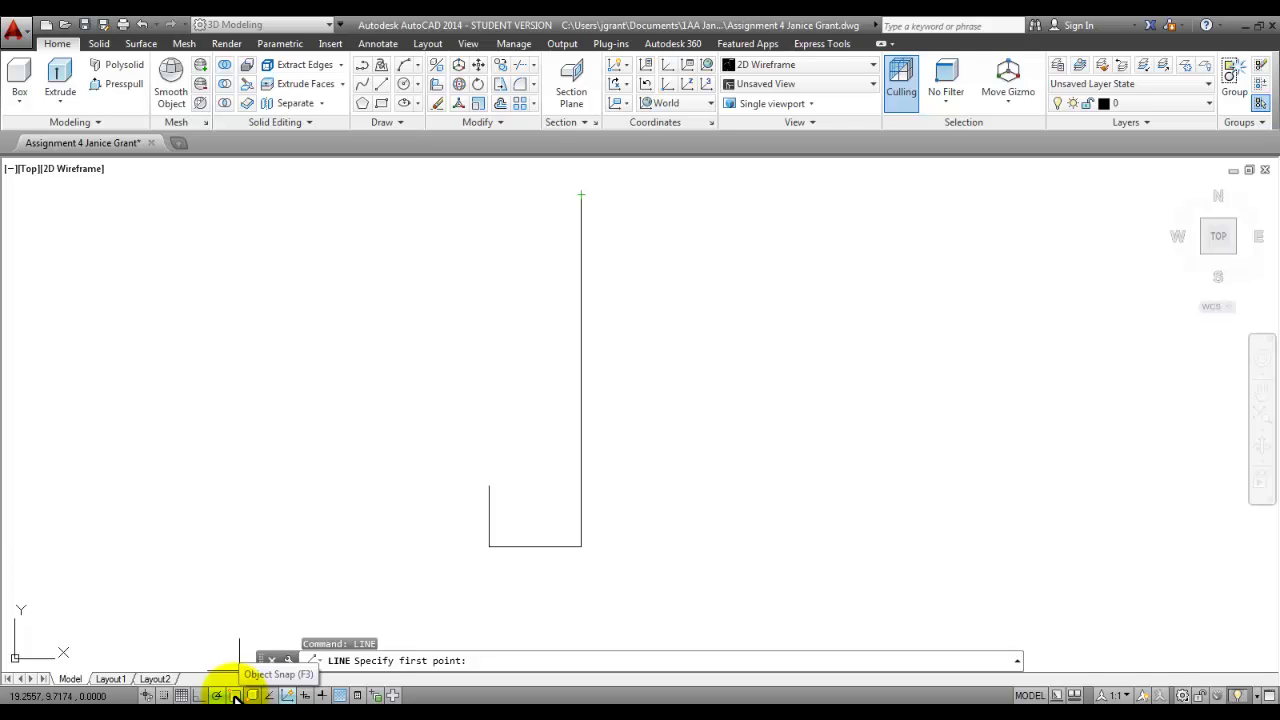
right_click(234, 696)
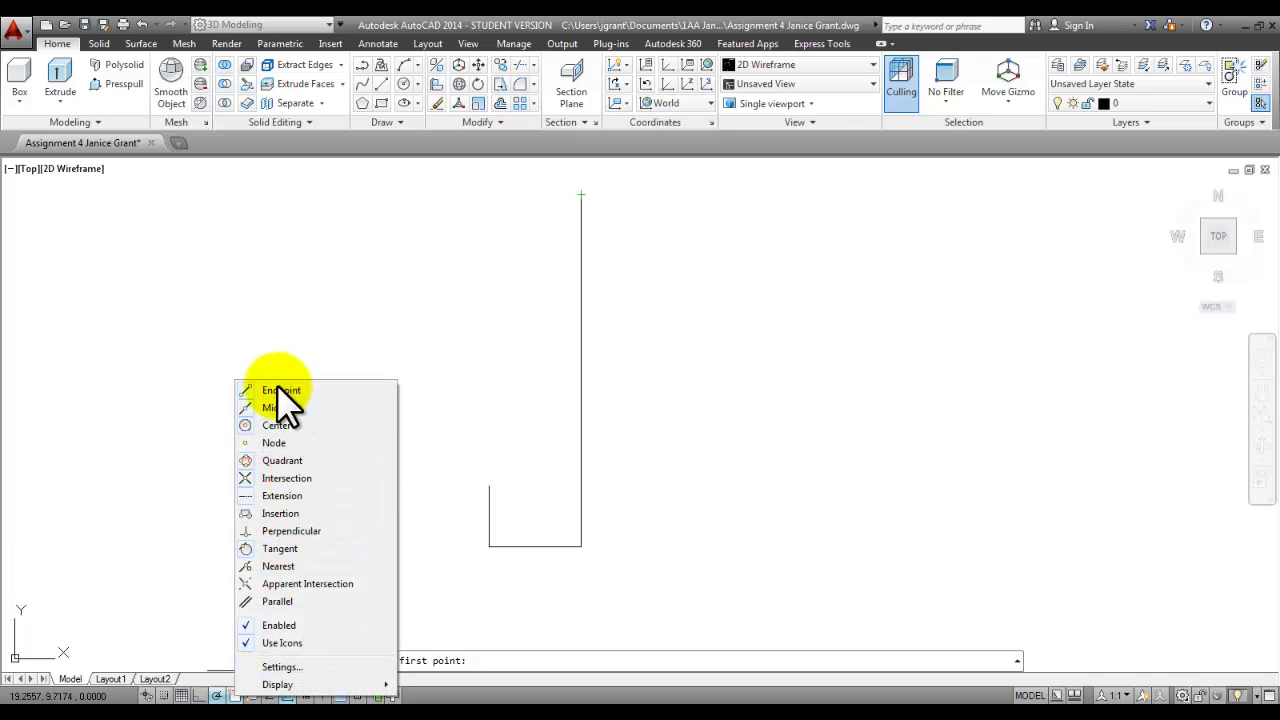
click(298, 350)
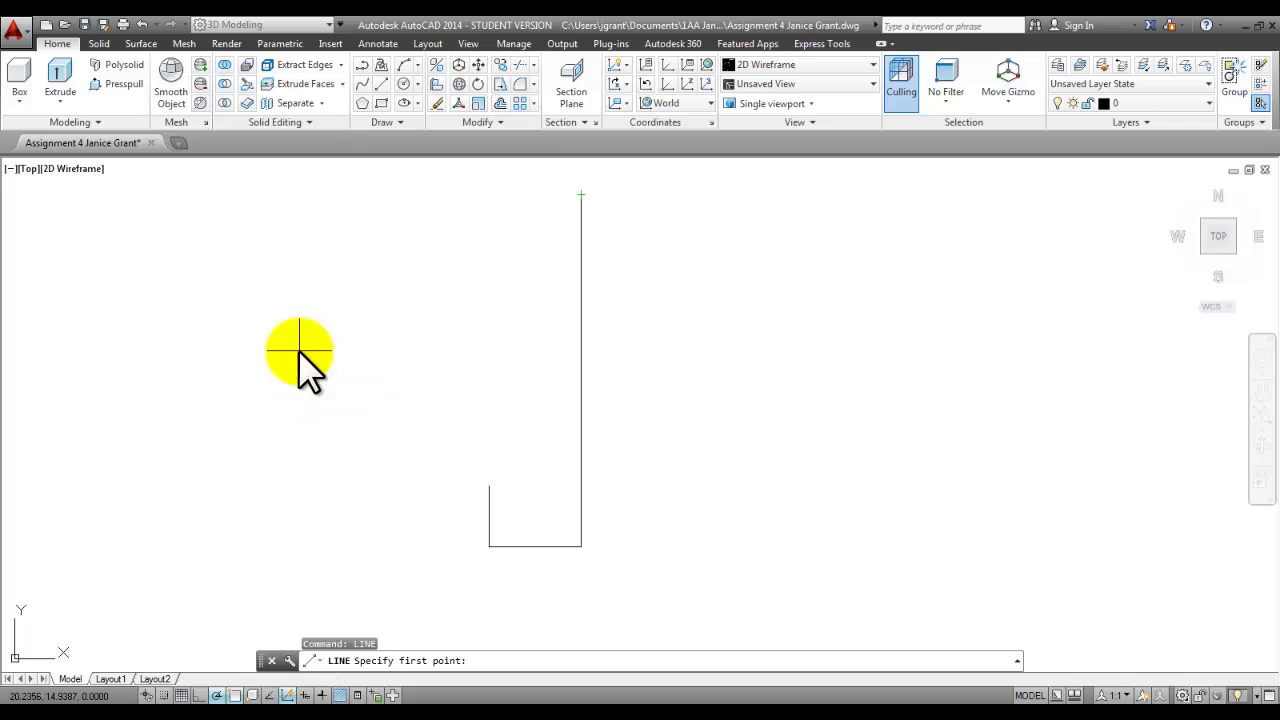
click(581, 194)
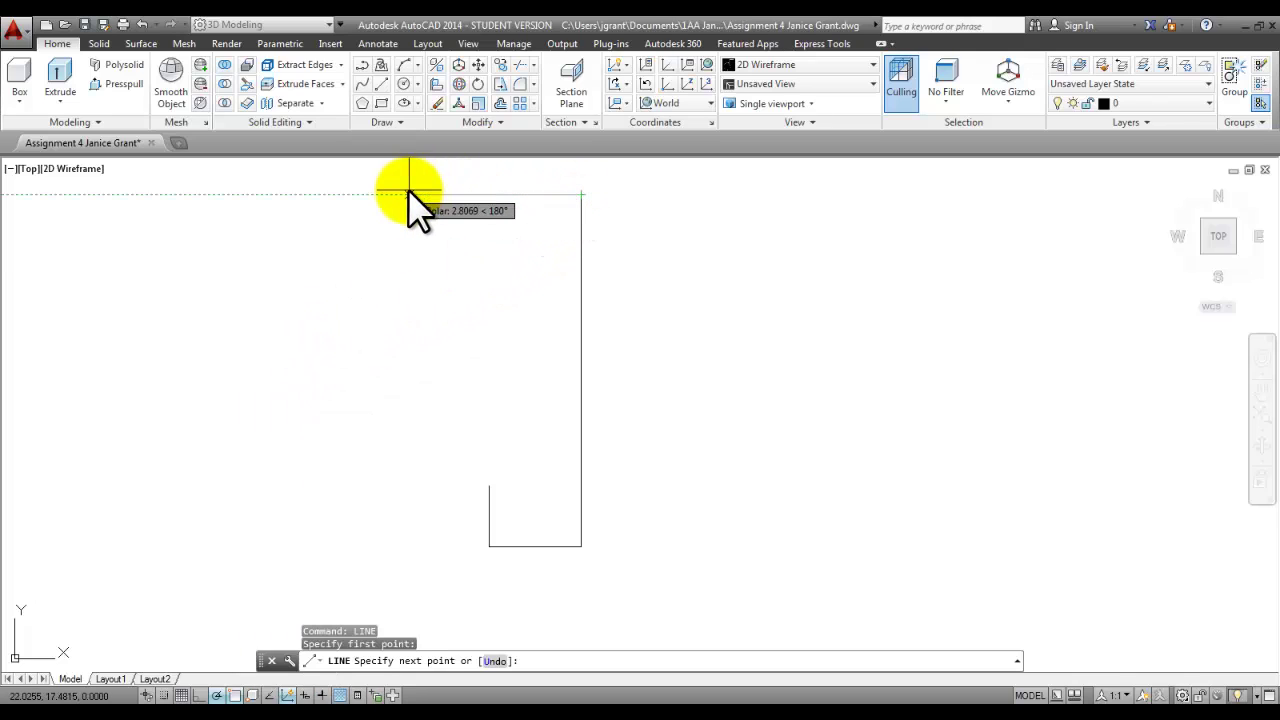
text(.5)
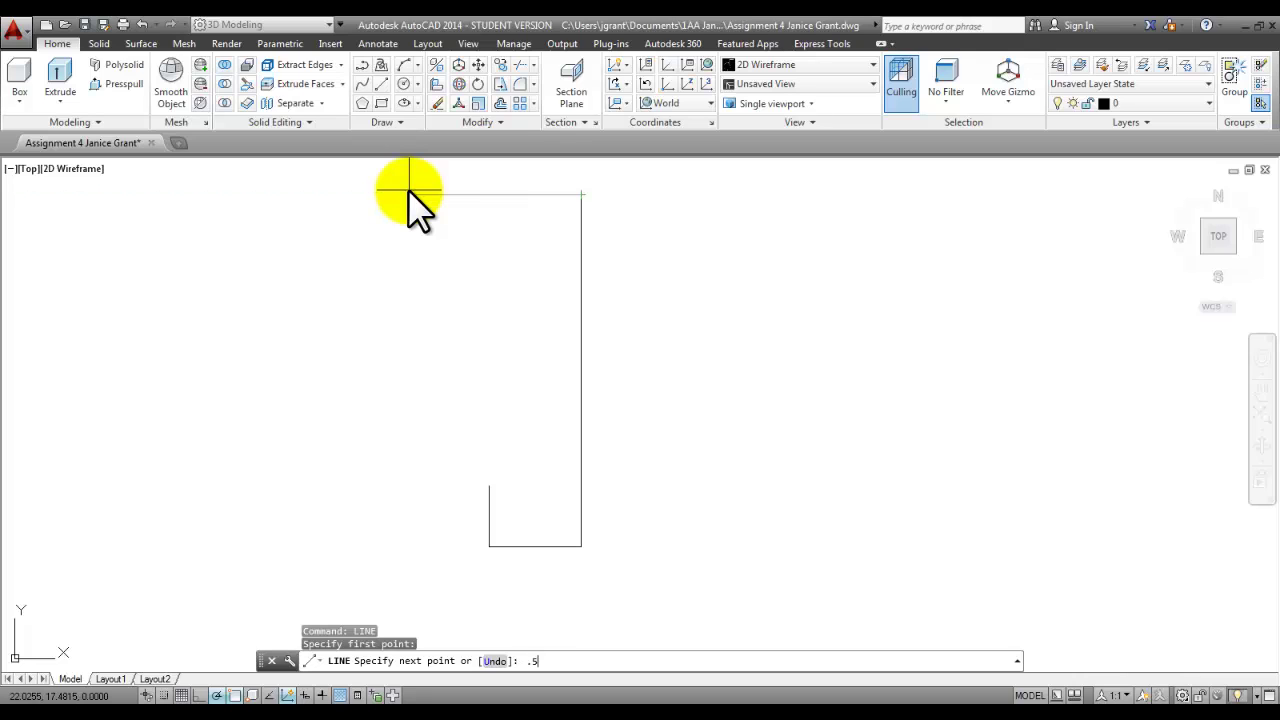
key(Return)
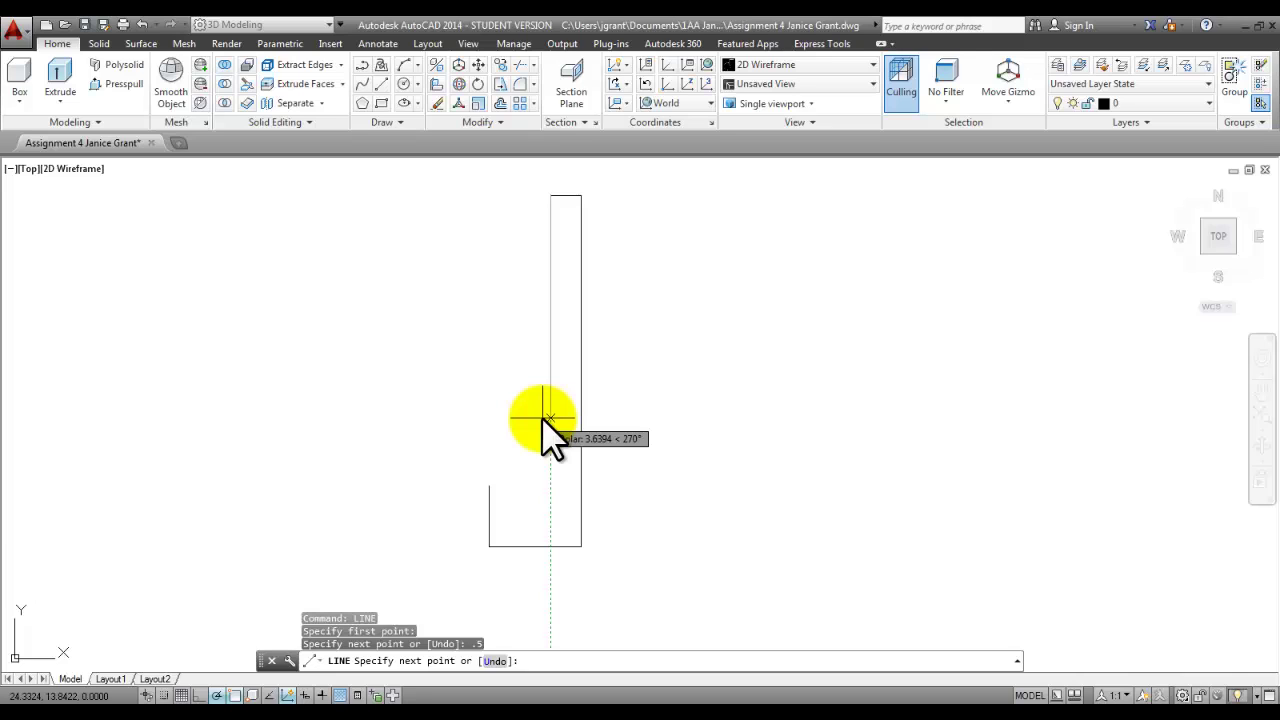
click(549, 503)
key(Return)
key(Return)
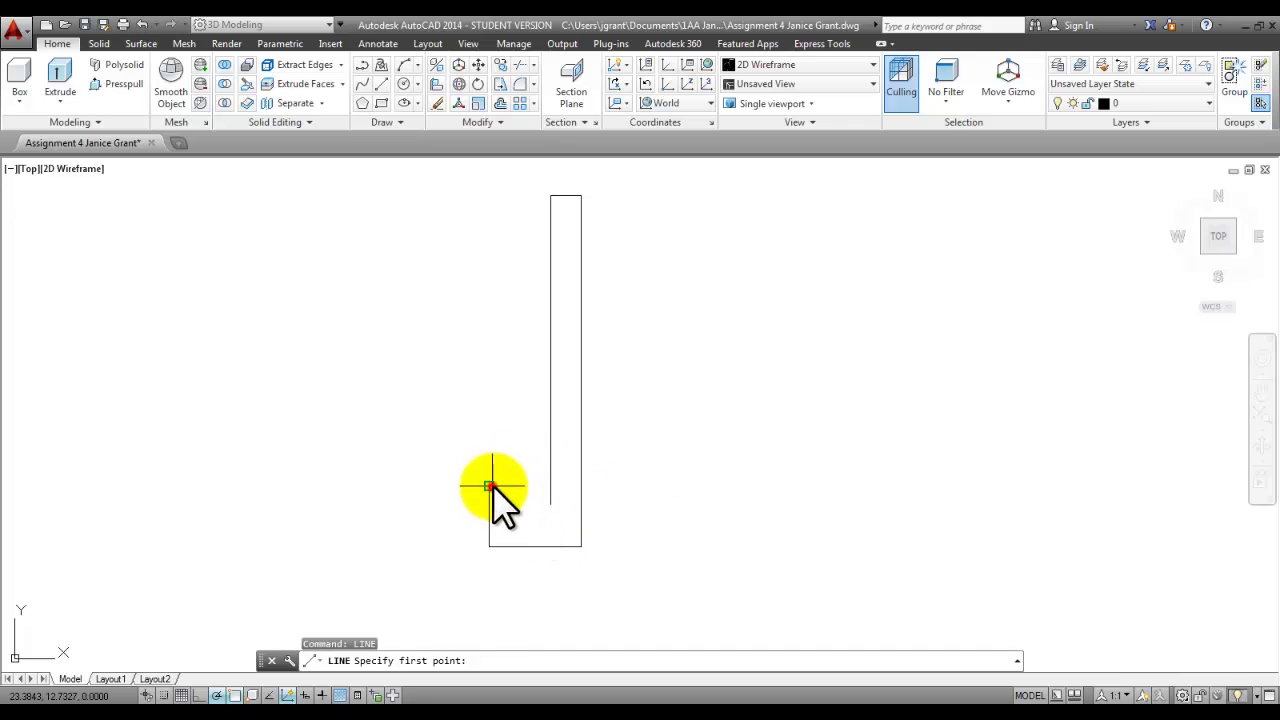
Step: Draw the step line across the small rectangle's top to the inner vertical edge
click(490, 487)
click(563, 487)
right_click(640, 428)
click(652, 434)
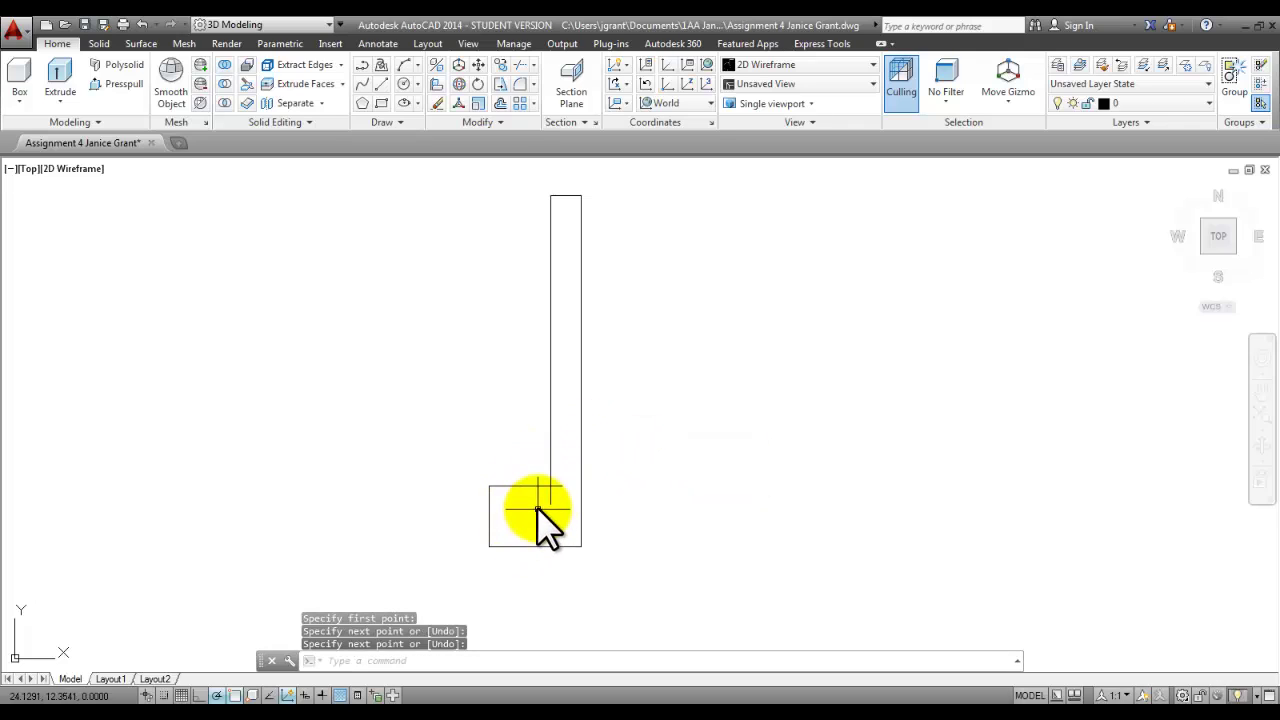
middle_drag(534, 514, 430, 403)
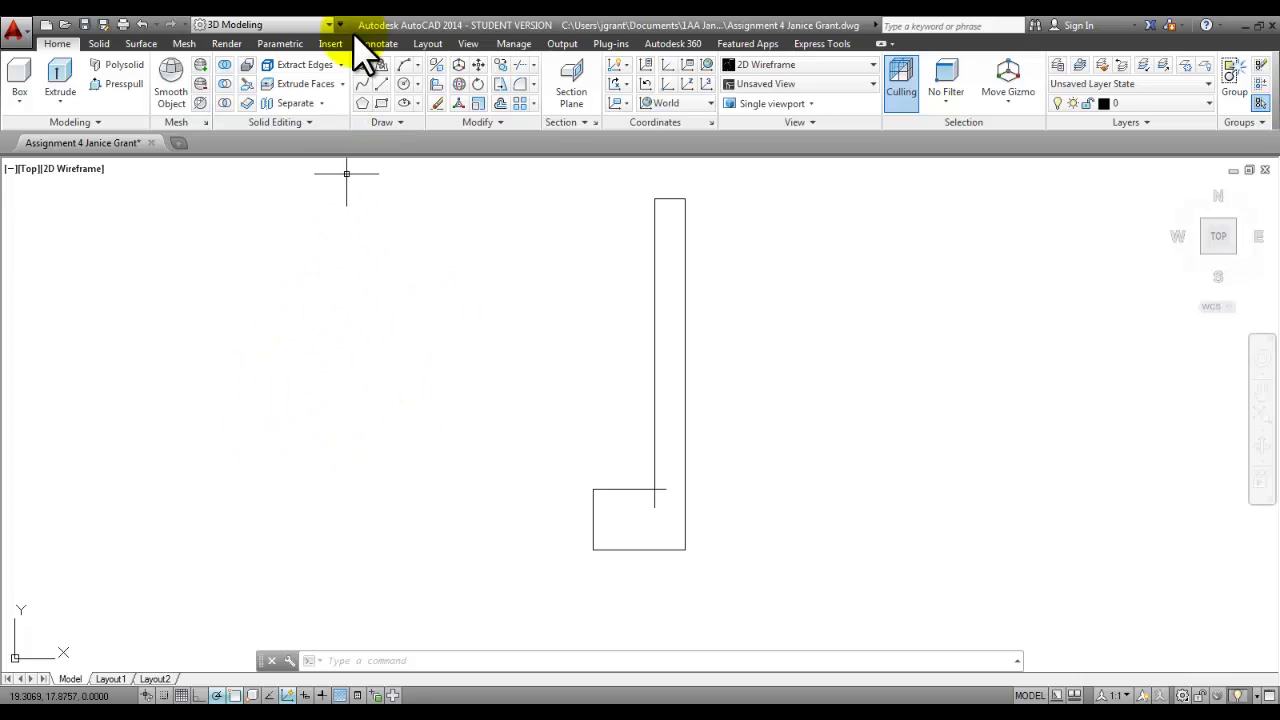
Step: Draw a 4.5 vertical line for the second view, level with the bracket base
click(381, 83)
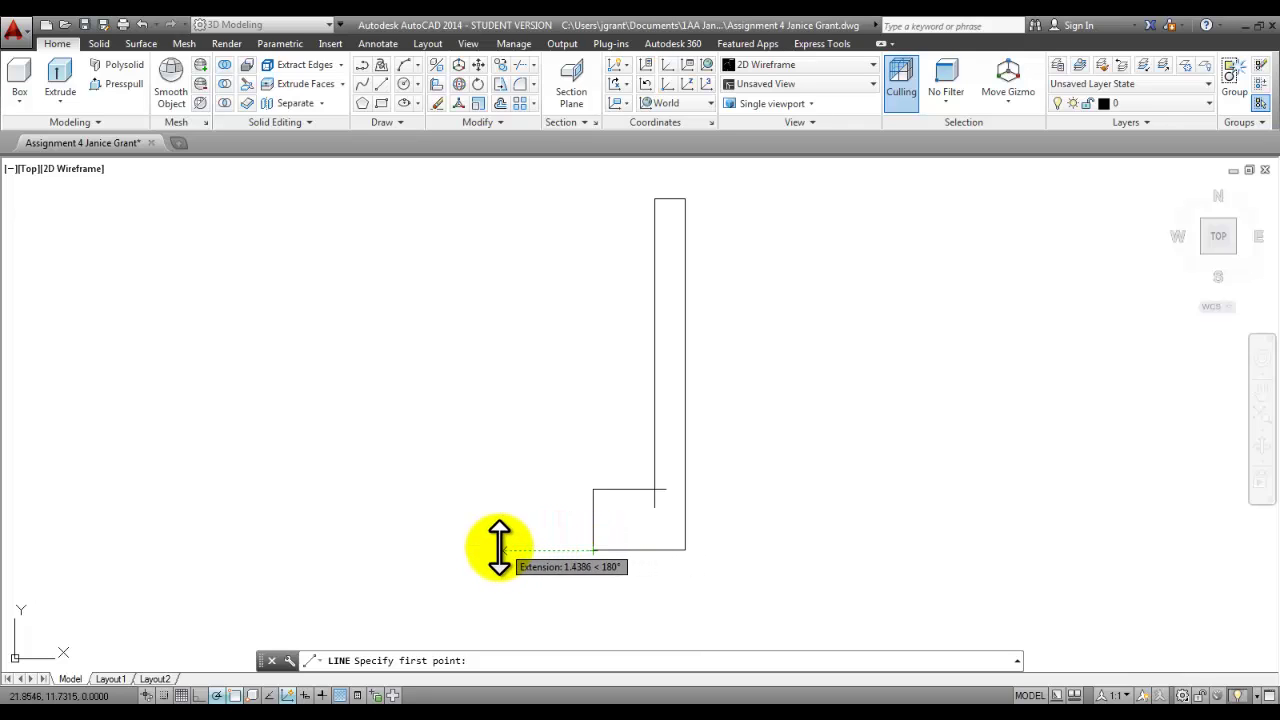
click(377, 549)
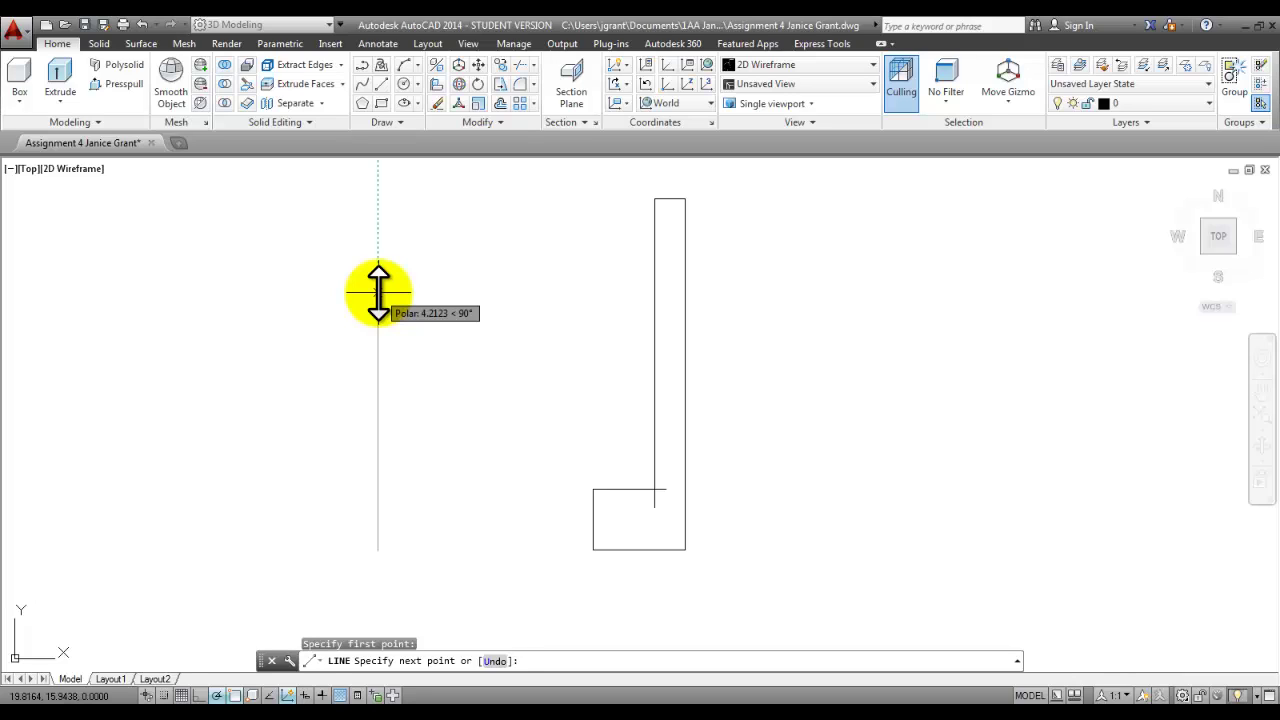
text(4.5)
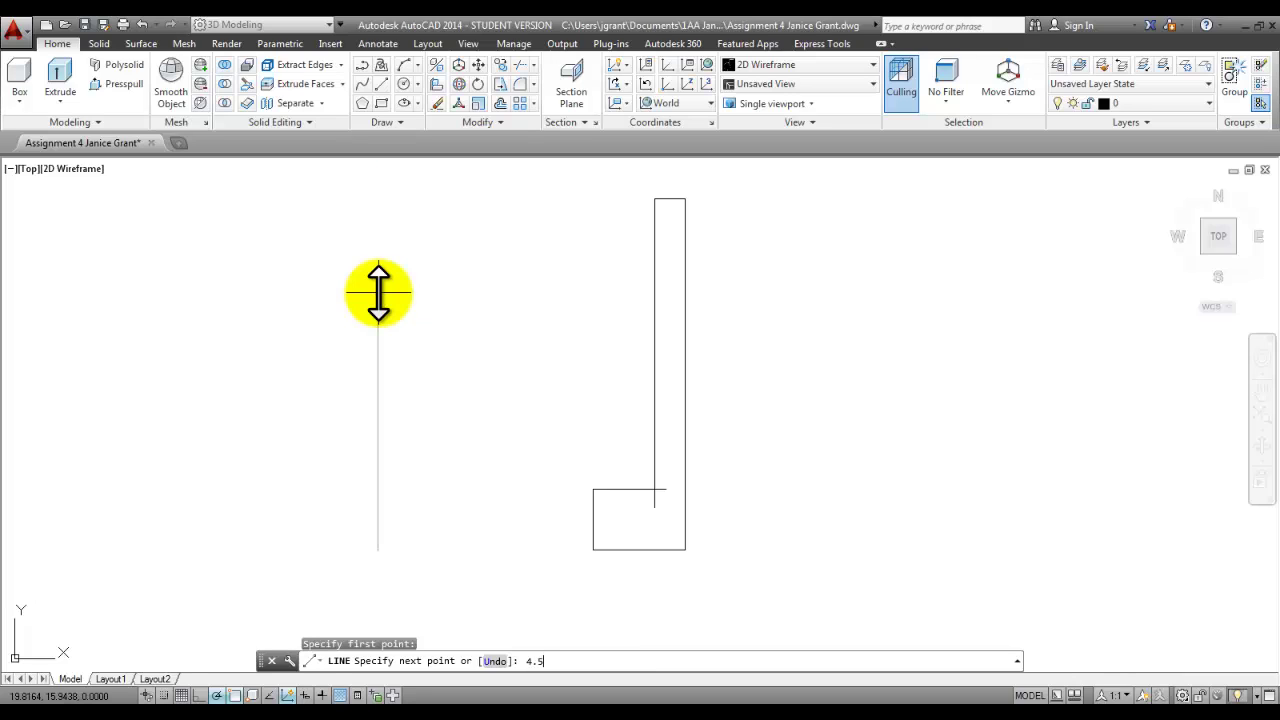
key(Return)
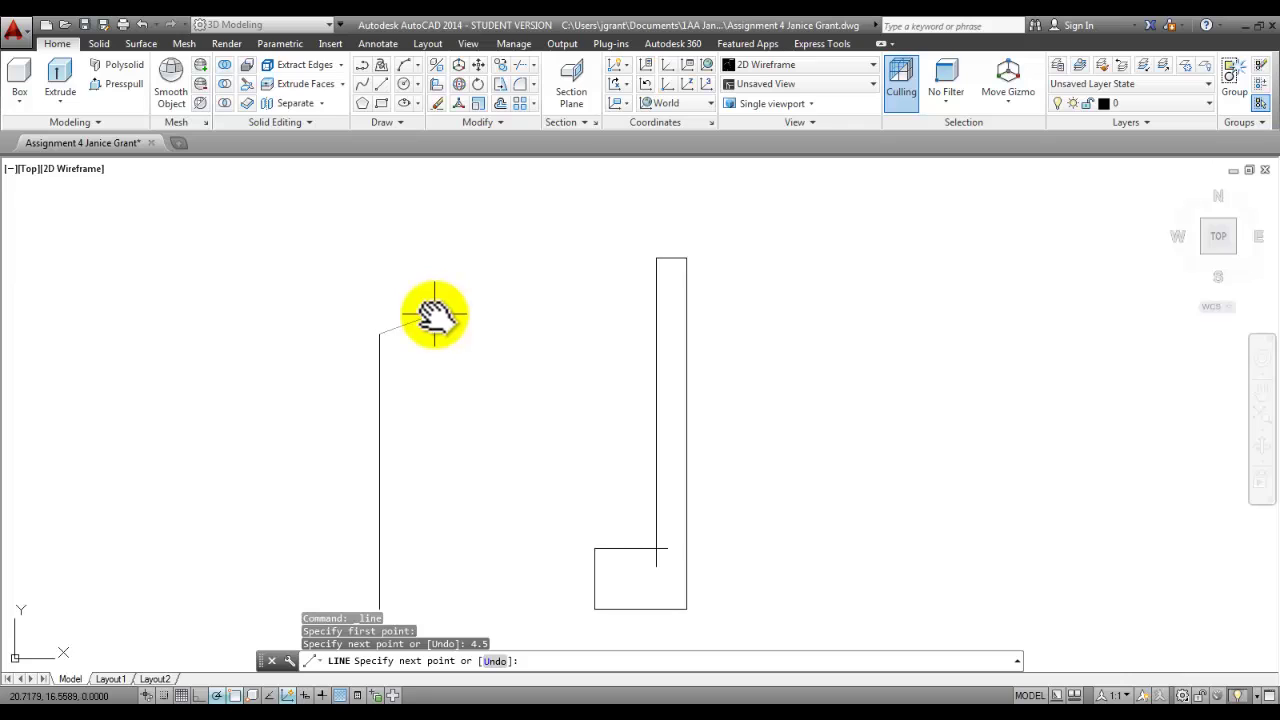
scroll(491, 223, down, 2)
right_click(490, 229)
click(501, 235)
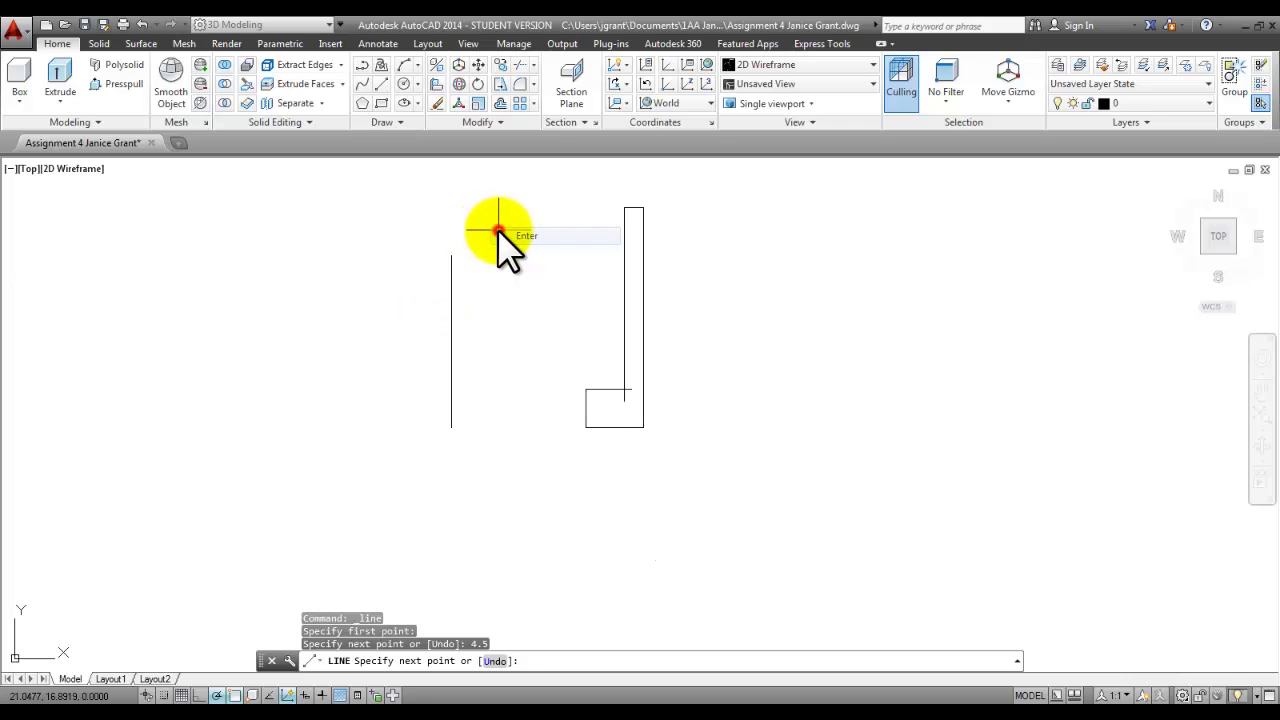
Step: From that line's bottom end, draw a 1-5/8 base and a short vertical side rising from its left end
right_click(496, 227)
click(540, 237)
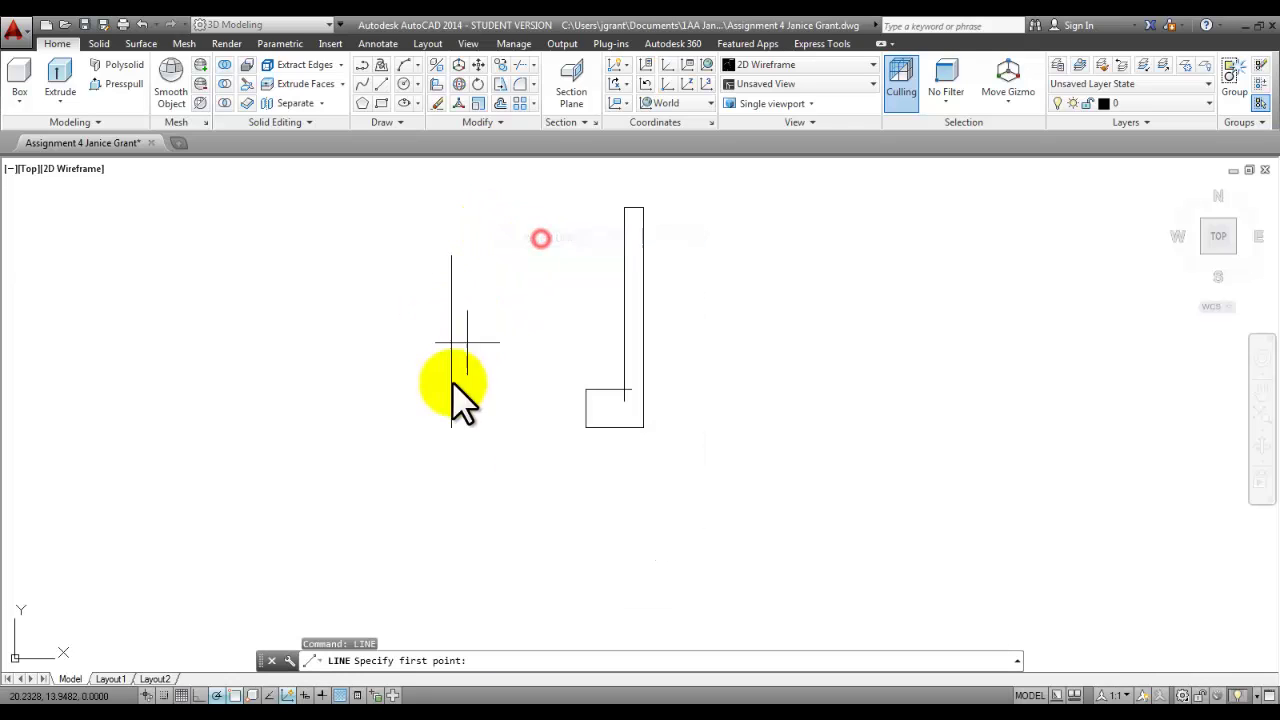
click(451, 428)
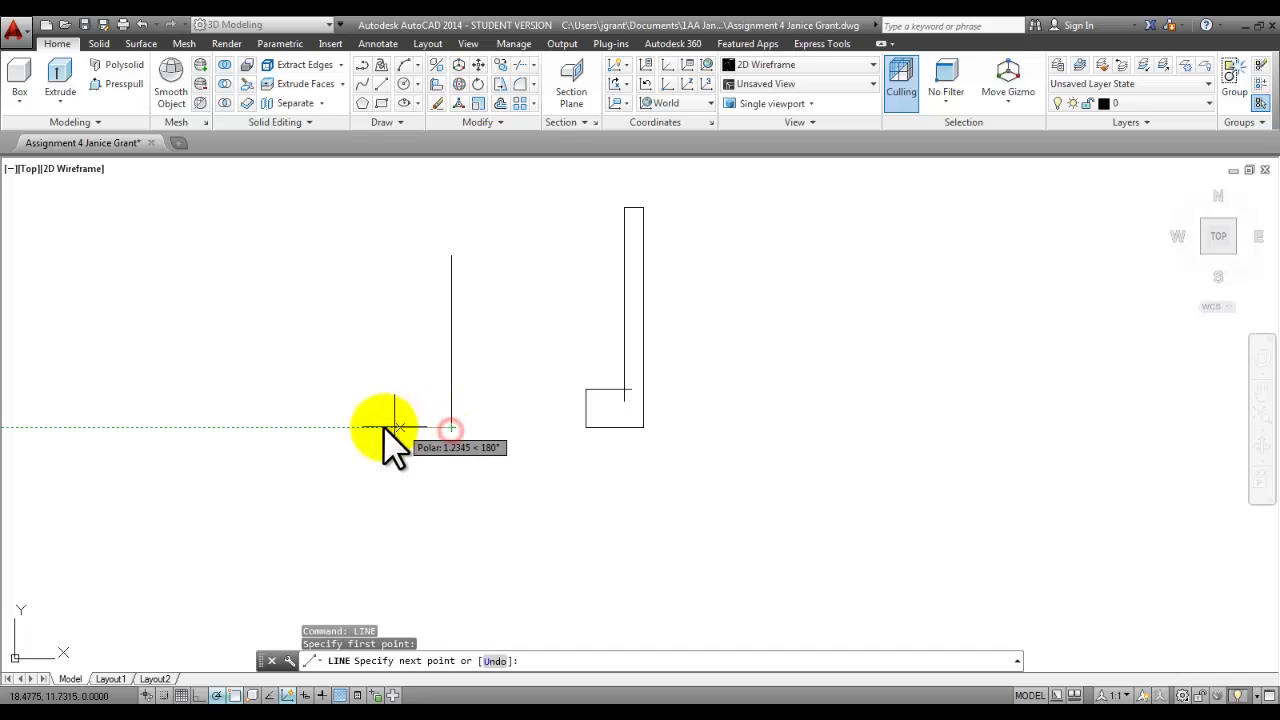
text(1-5/)
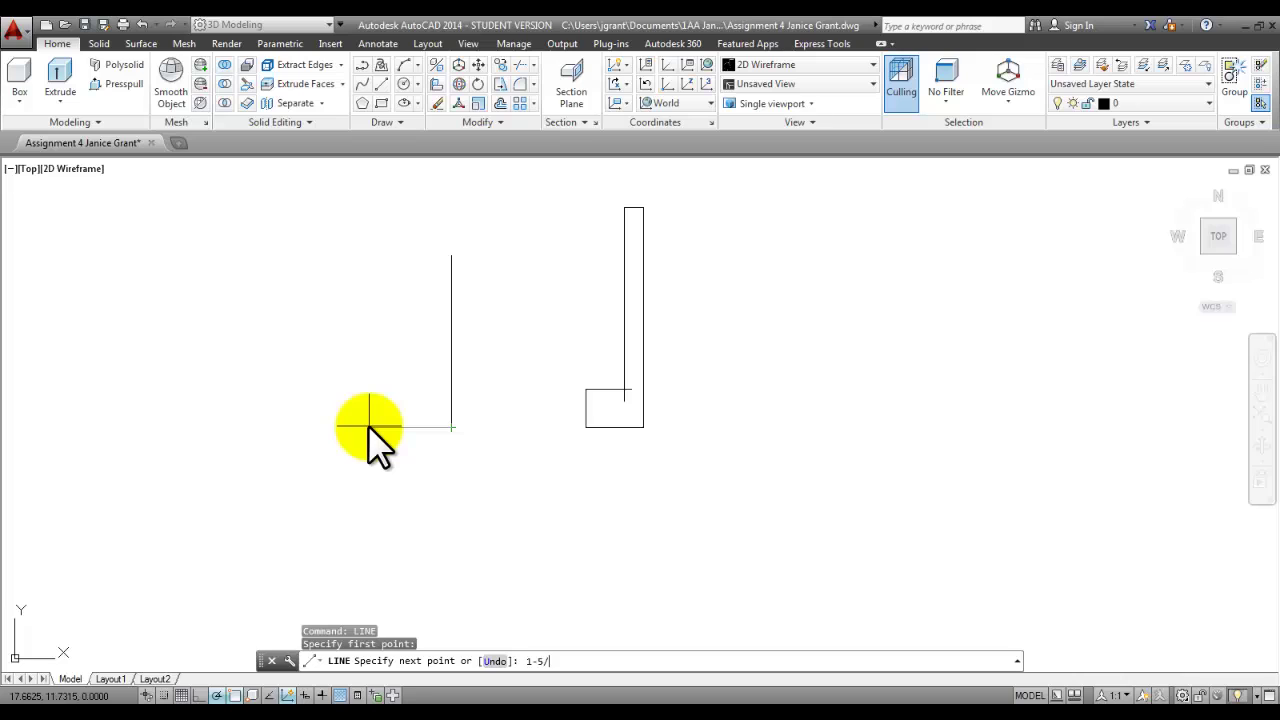
text(8)
key(Return)
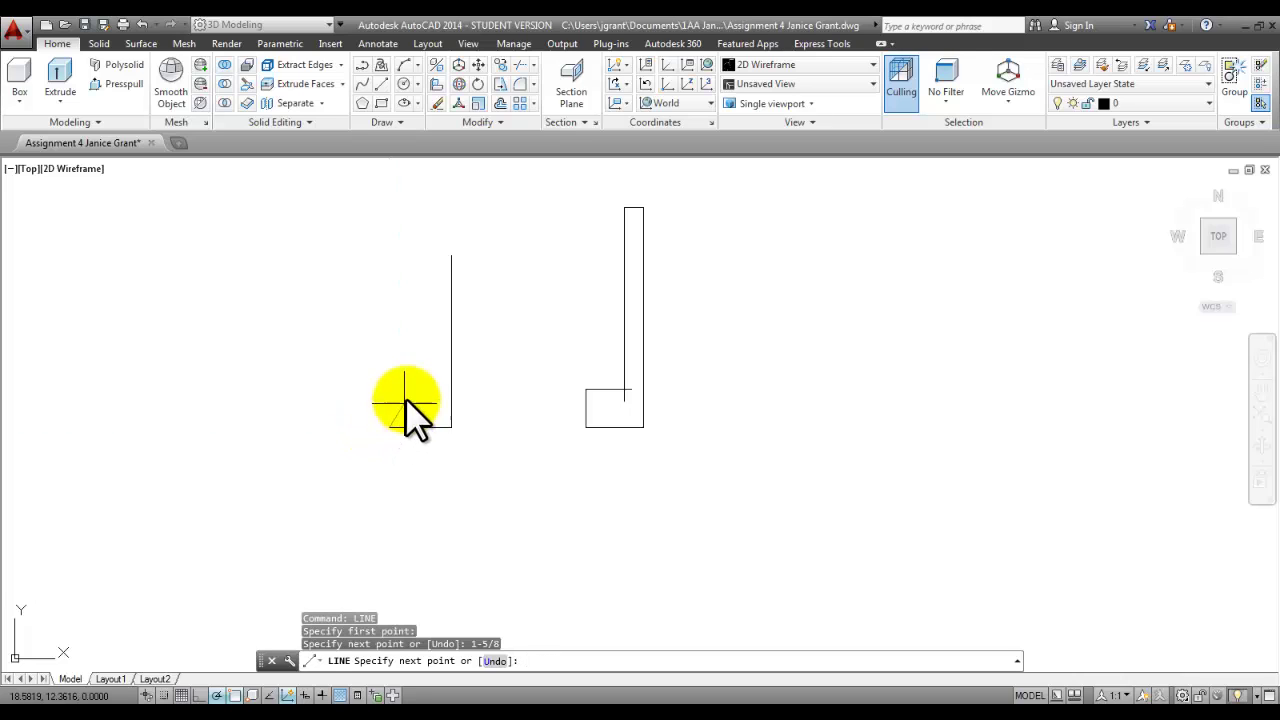
middle_drag(418, 348, 406, 391)
scroll(400, 394, up, 2)
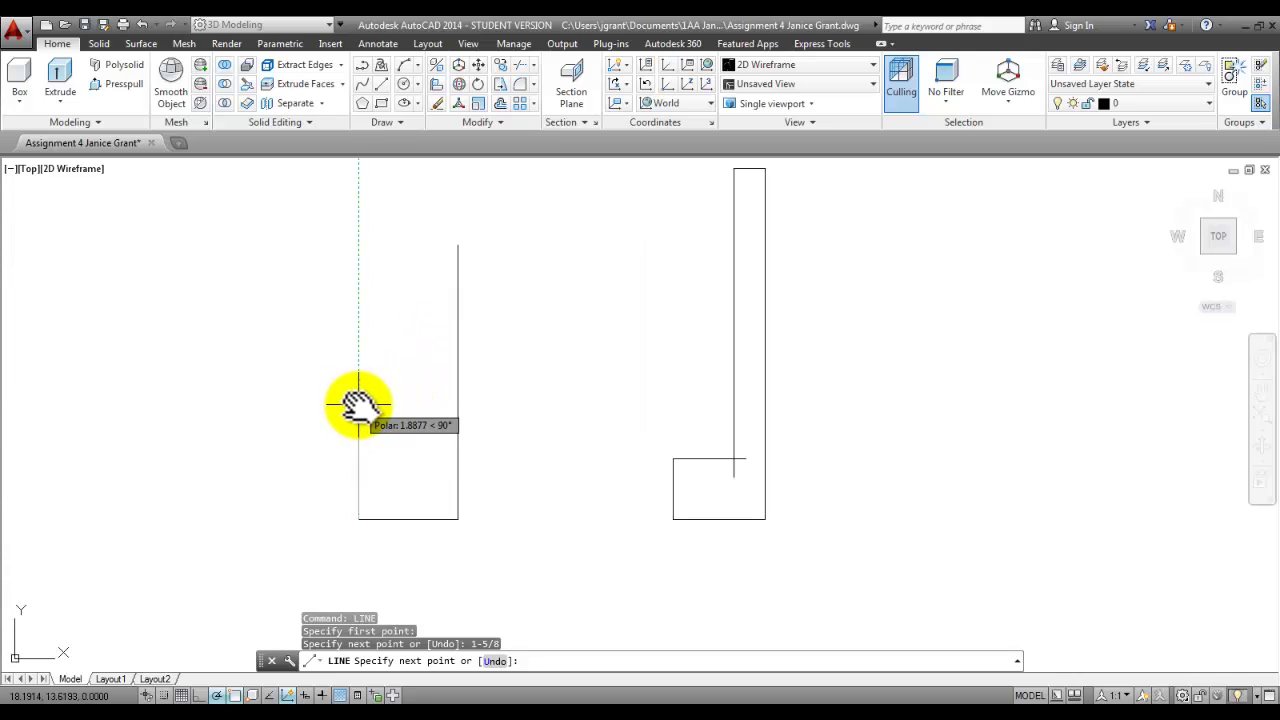
click(359, 404)
right_click(362, 388)
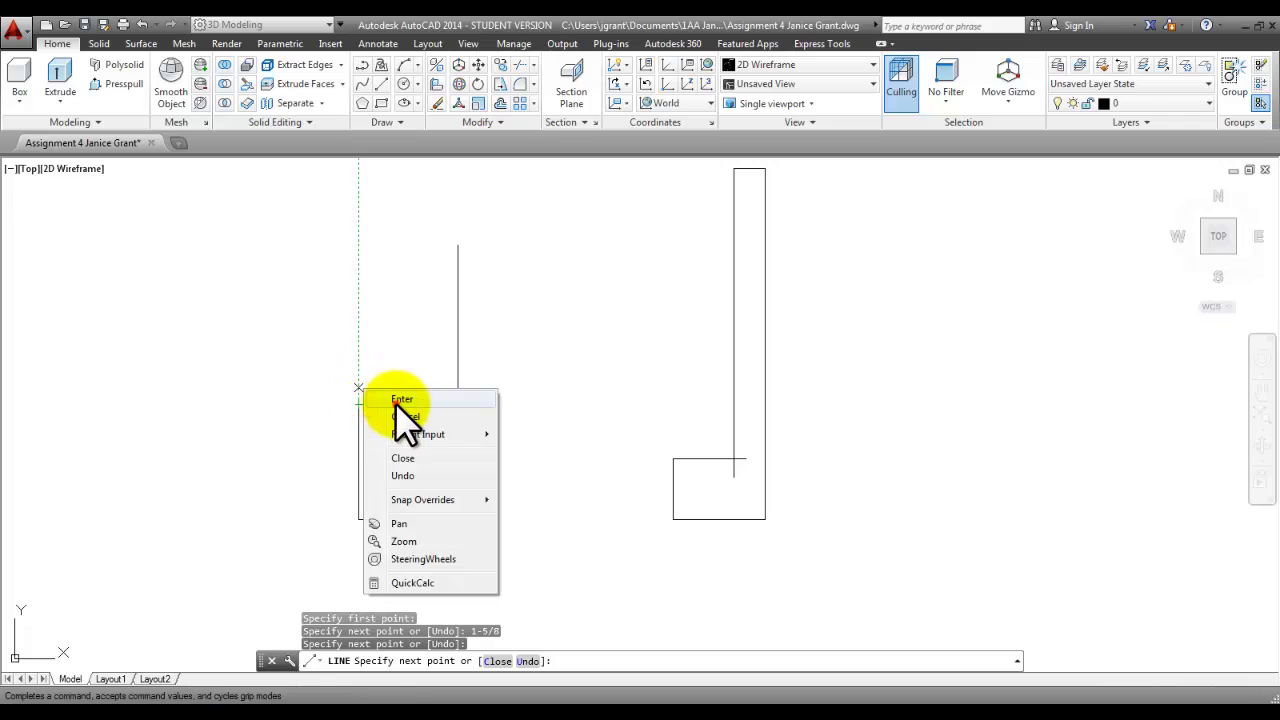
click(396, 395)
middle_drag(394, 383, 389, 401)
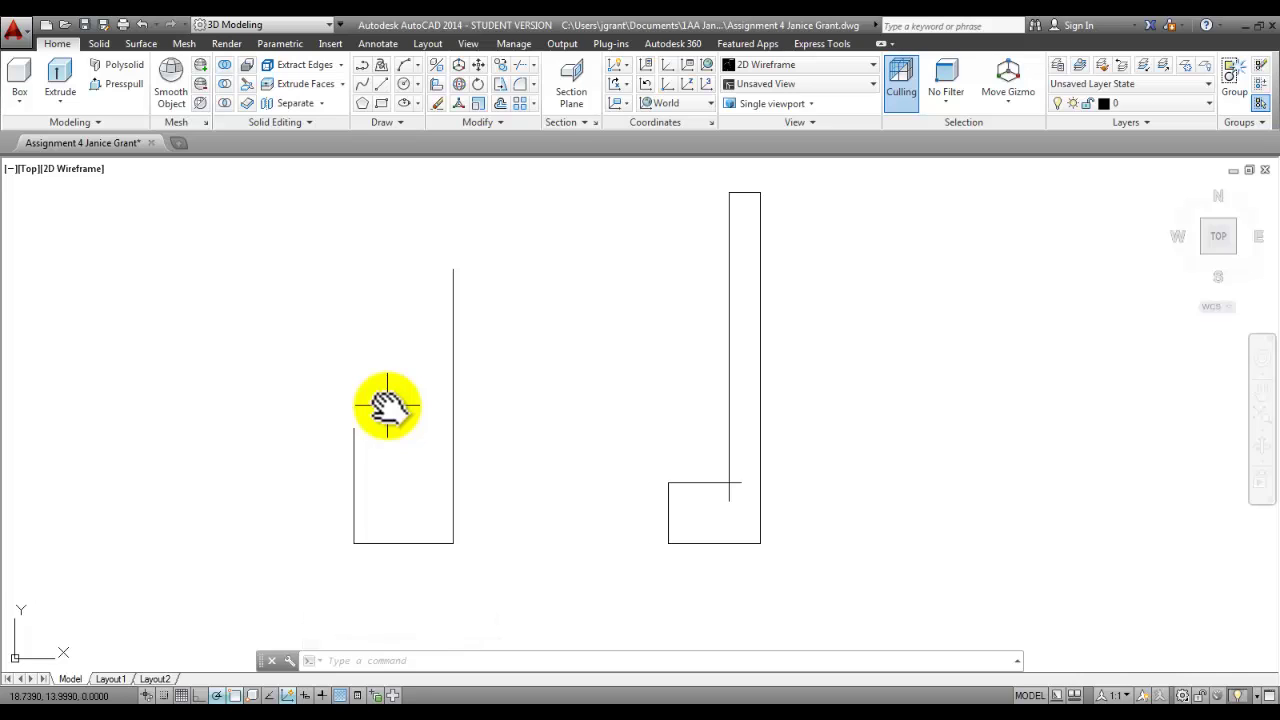
click(500, 98)
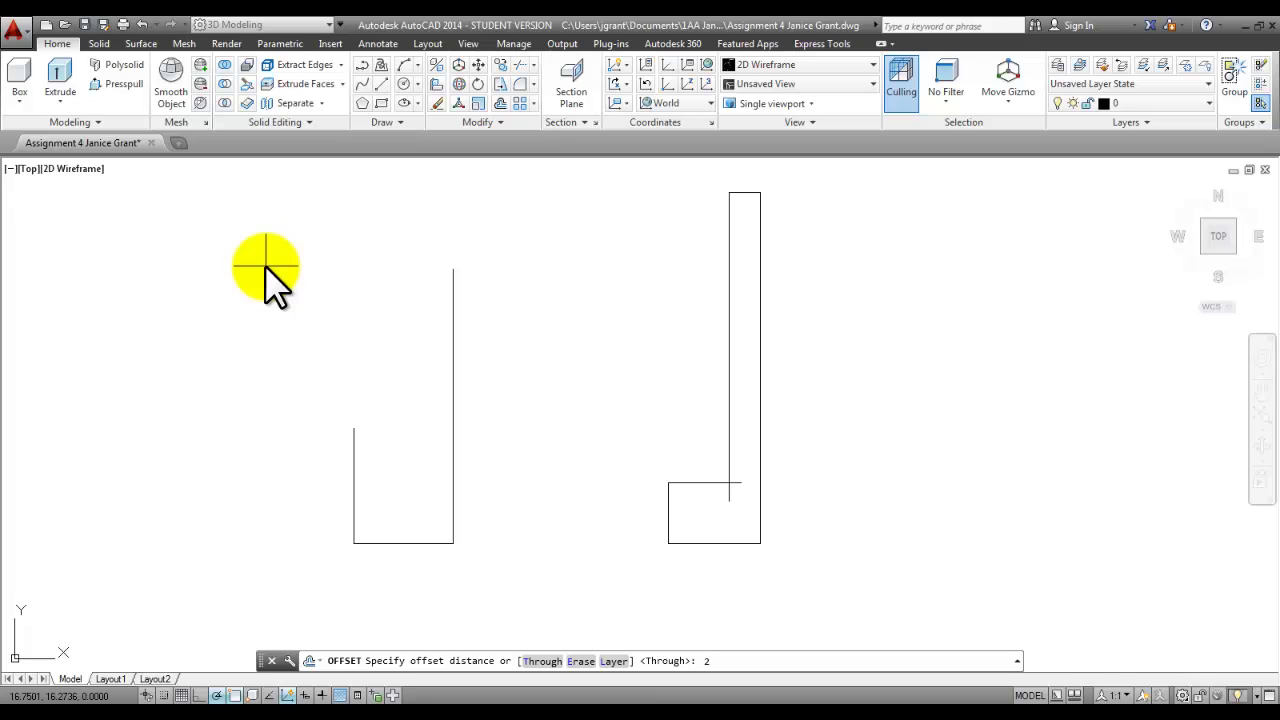
Step: Offset the tall 4.5 vertical line 2-7/8 units to its left
text(/8)
key(Return)
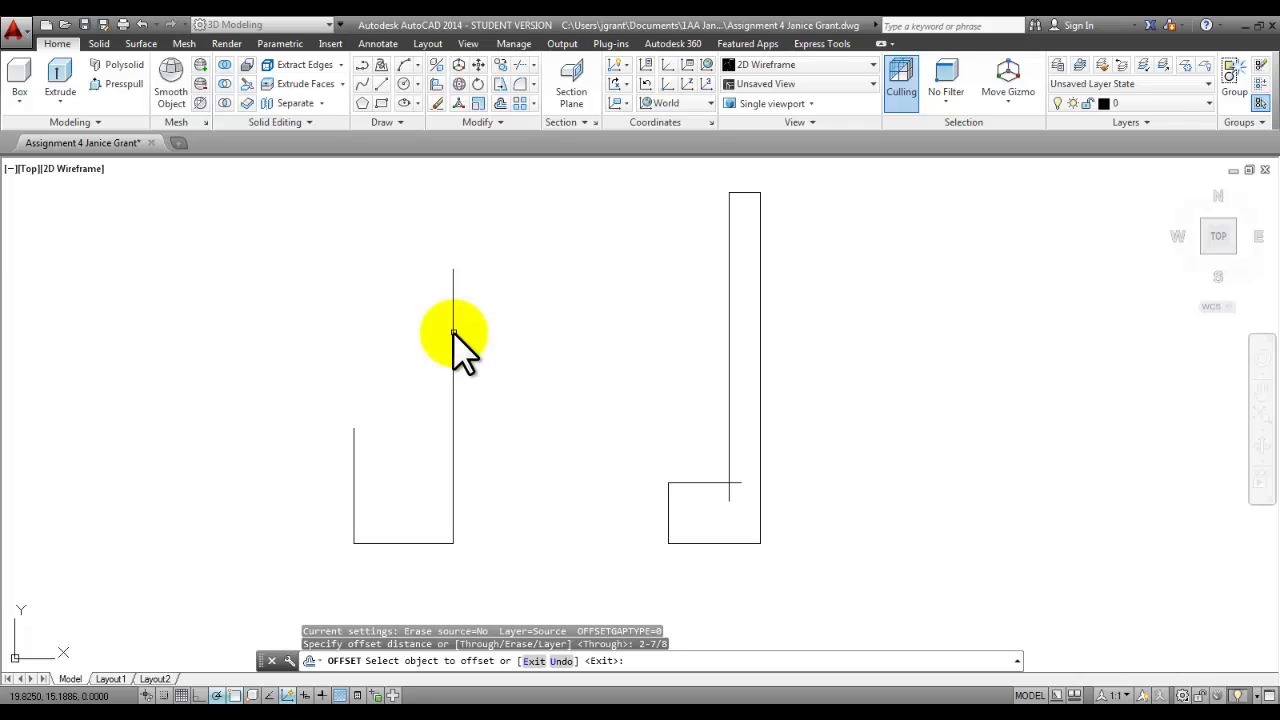
click(453, 332)
click(296, 310)
key(Return)
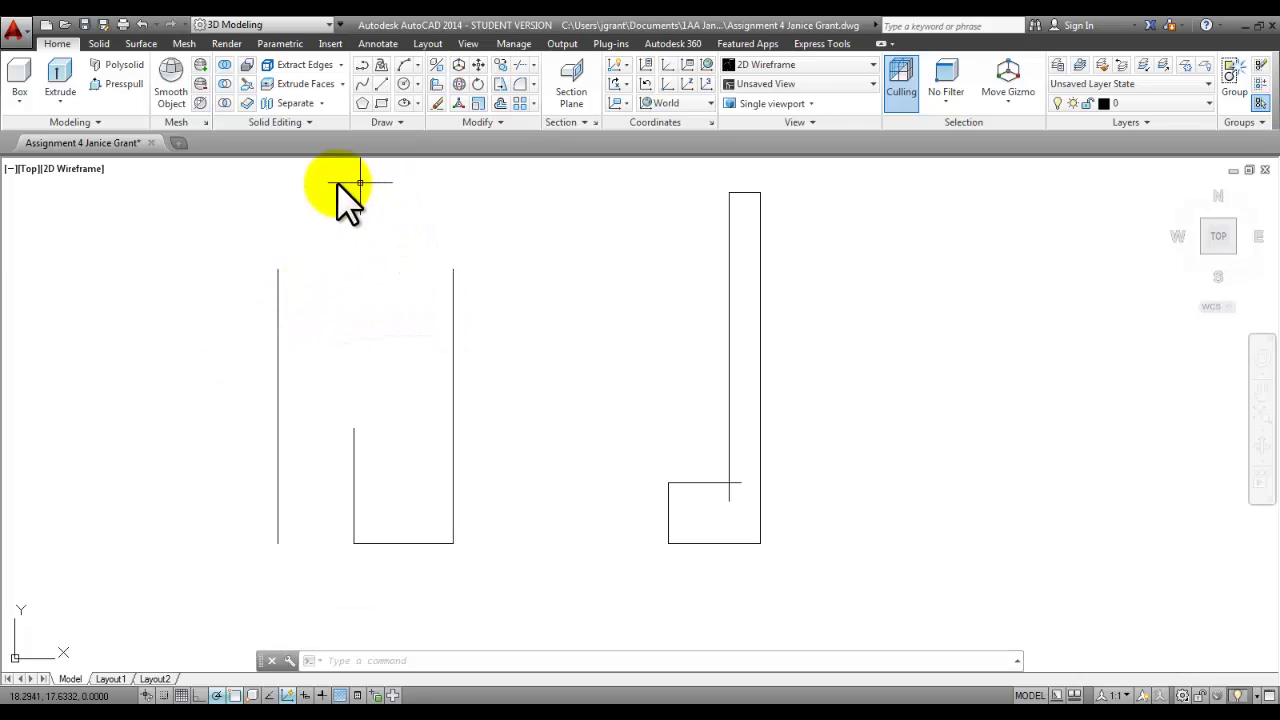
click(384, 81)
click(728, 192)
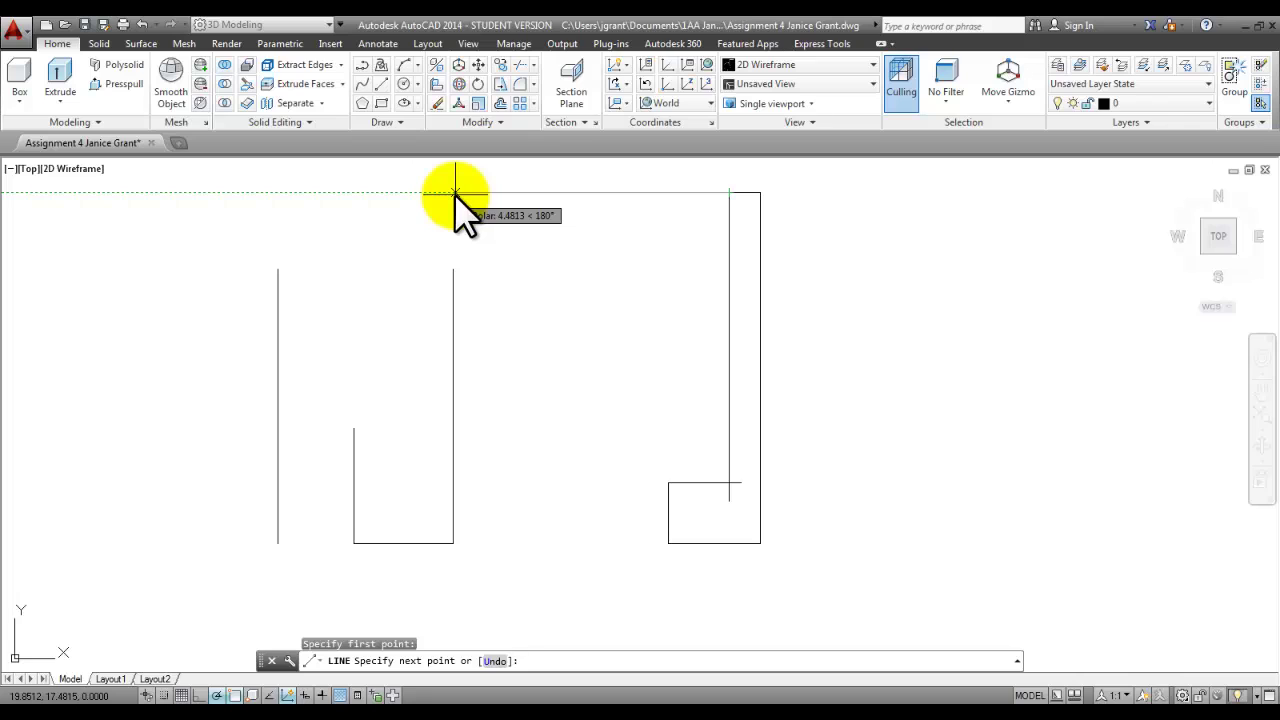
Step: Run the top horizontal line from the bracket's top corner leftward beyond the left profile
click(226, 191)
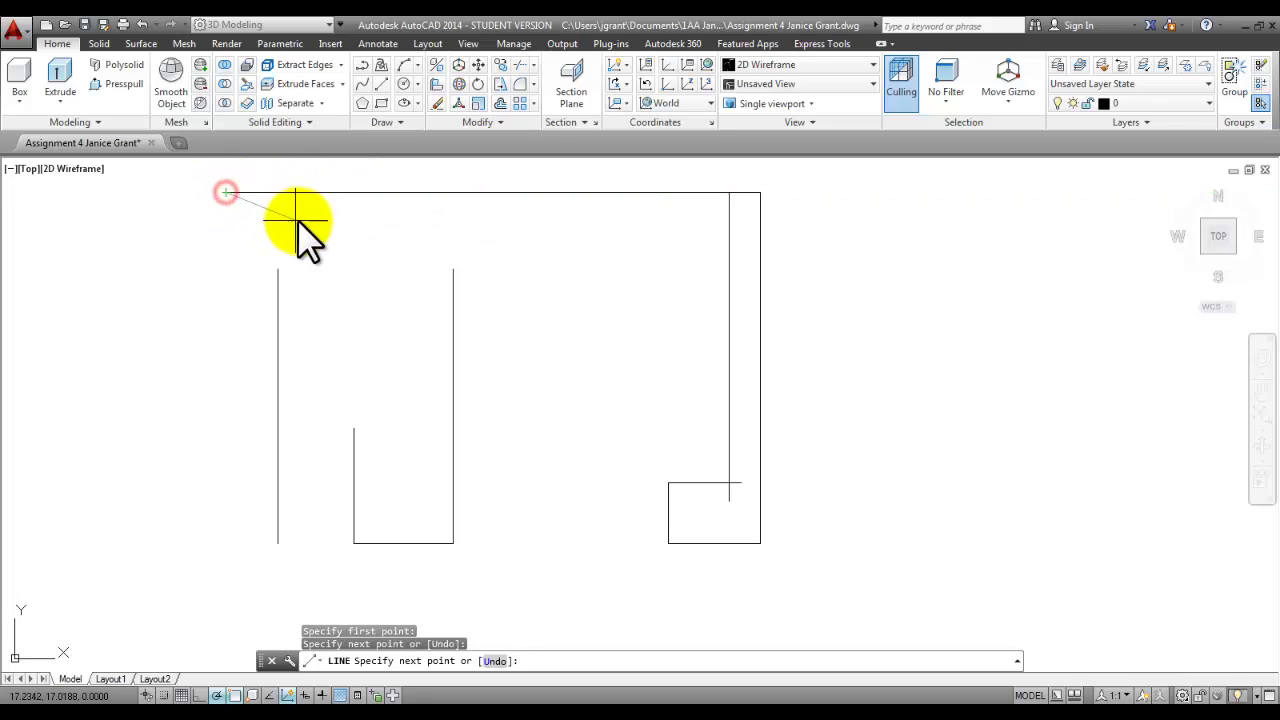
right_click(335, 230)
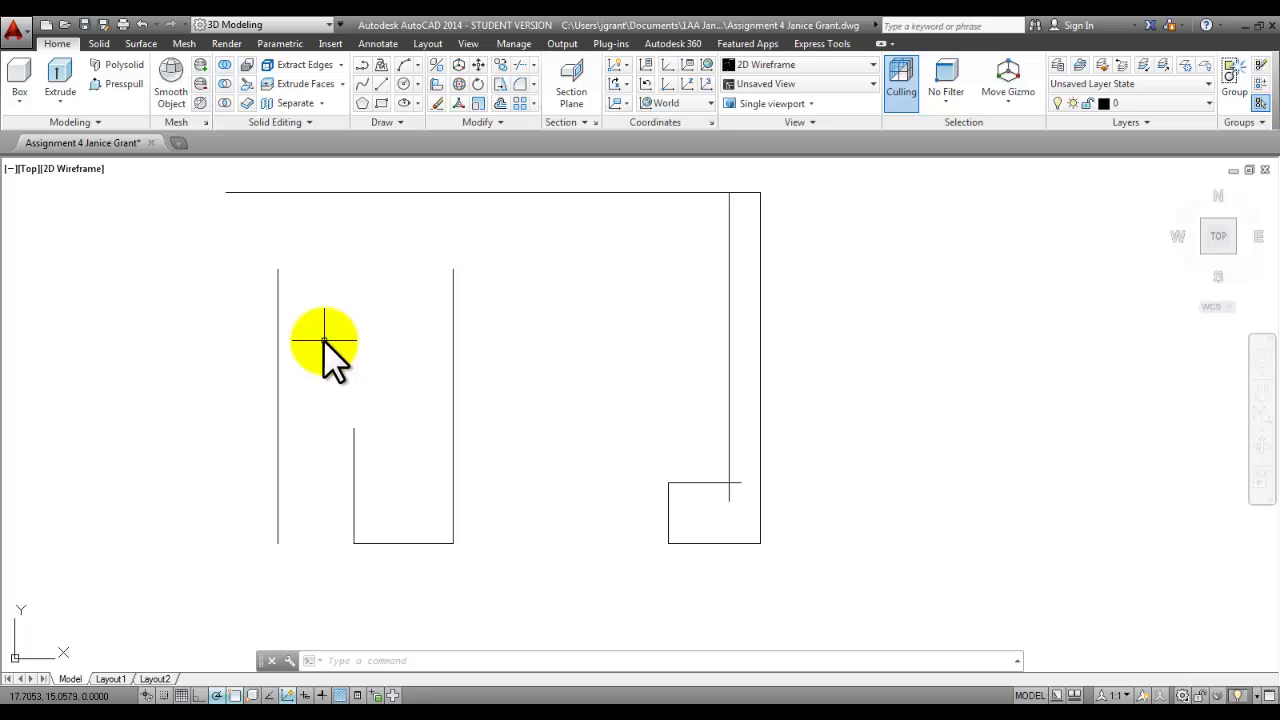
click(497, 104)
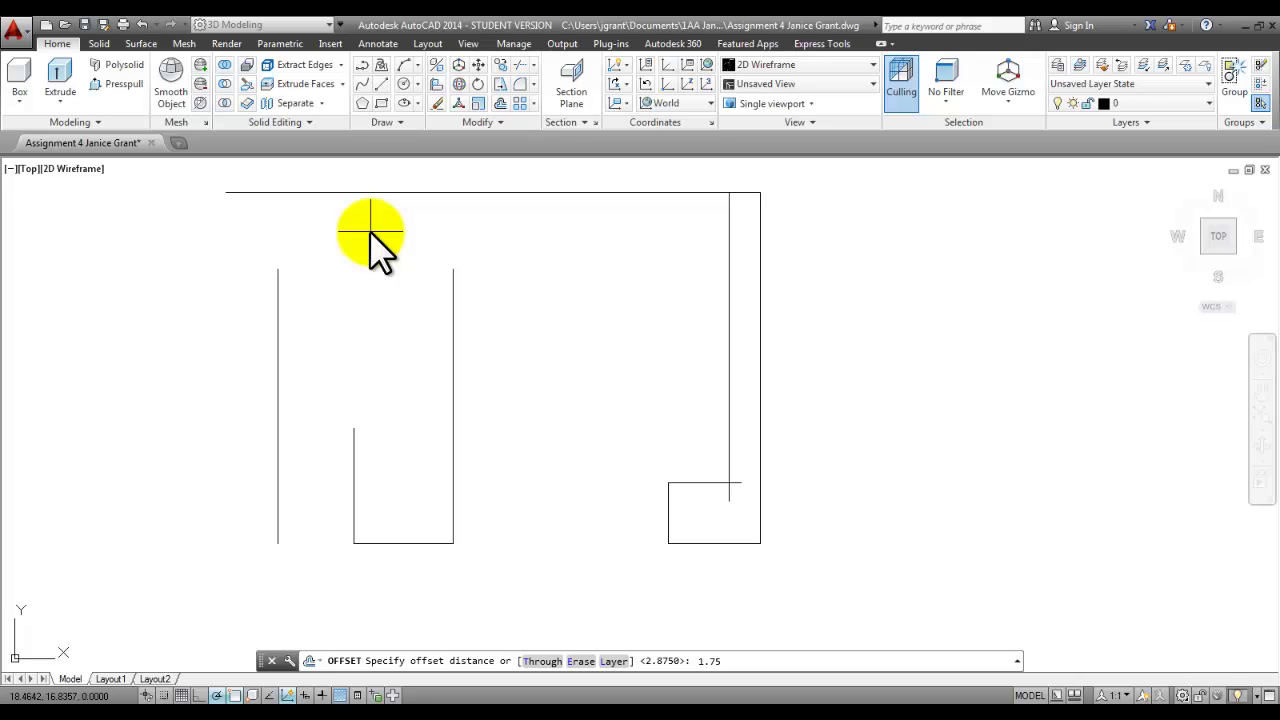
Step: Offset the long top line 1.75 units downward so it crosses both profiles
key(Return)
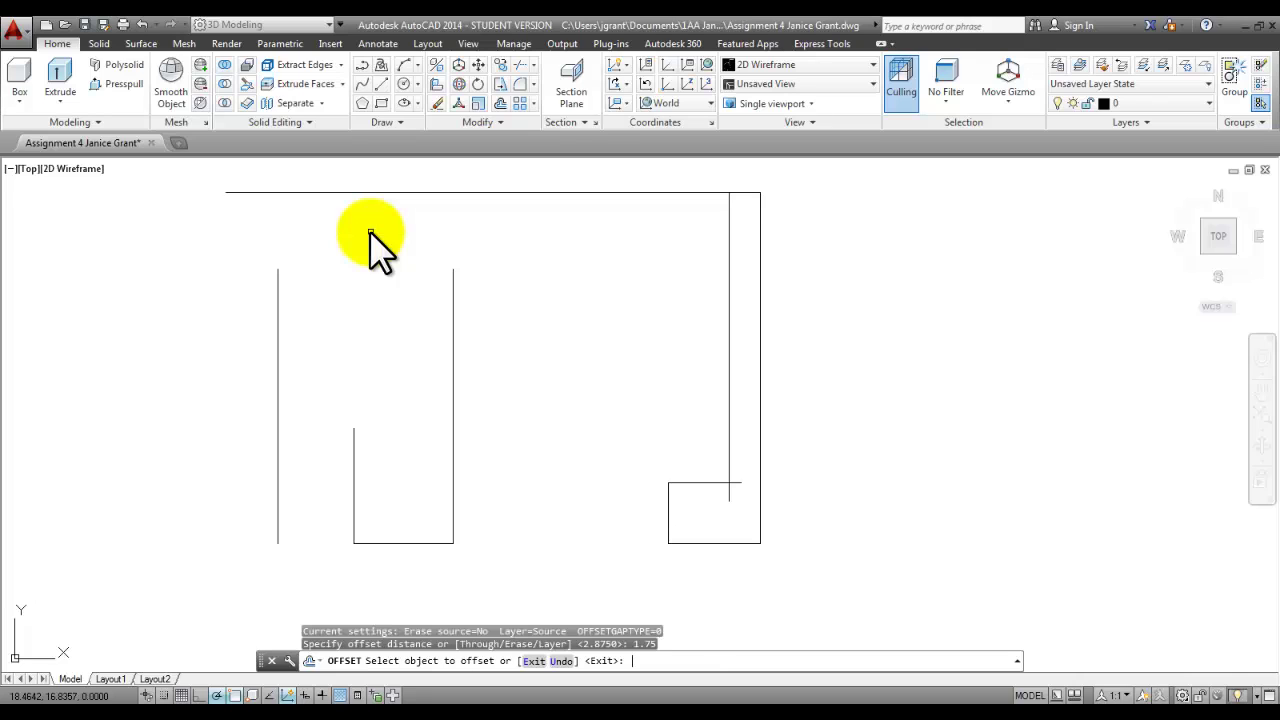
click(307, 192)
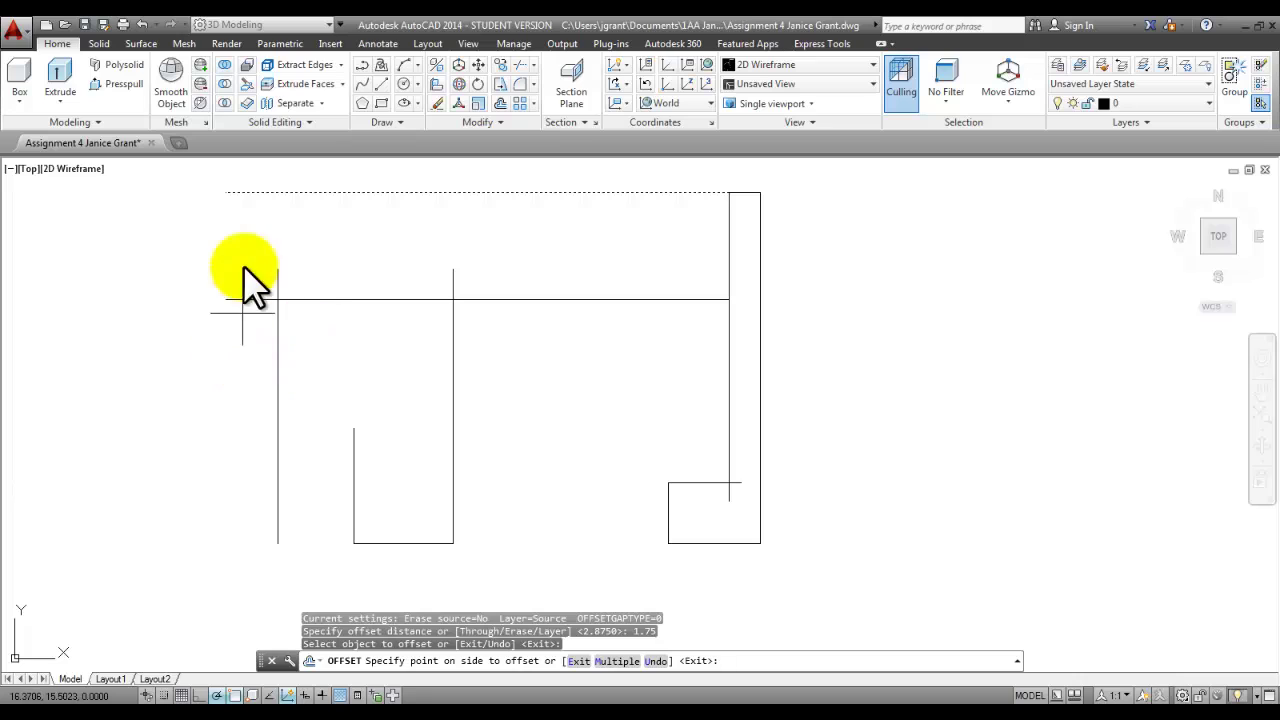
click(119, 401)
right_click(128, 370)
click(162, 375)
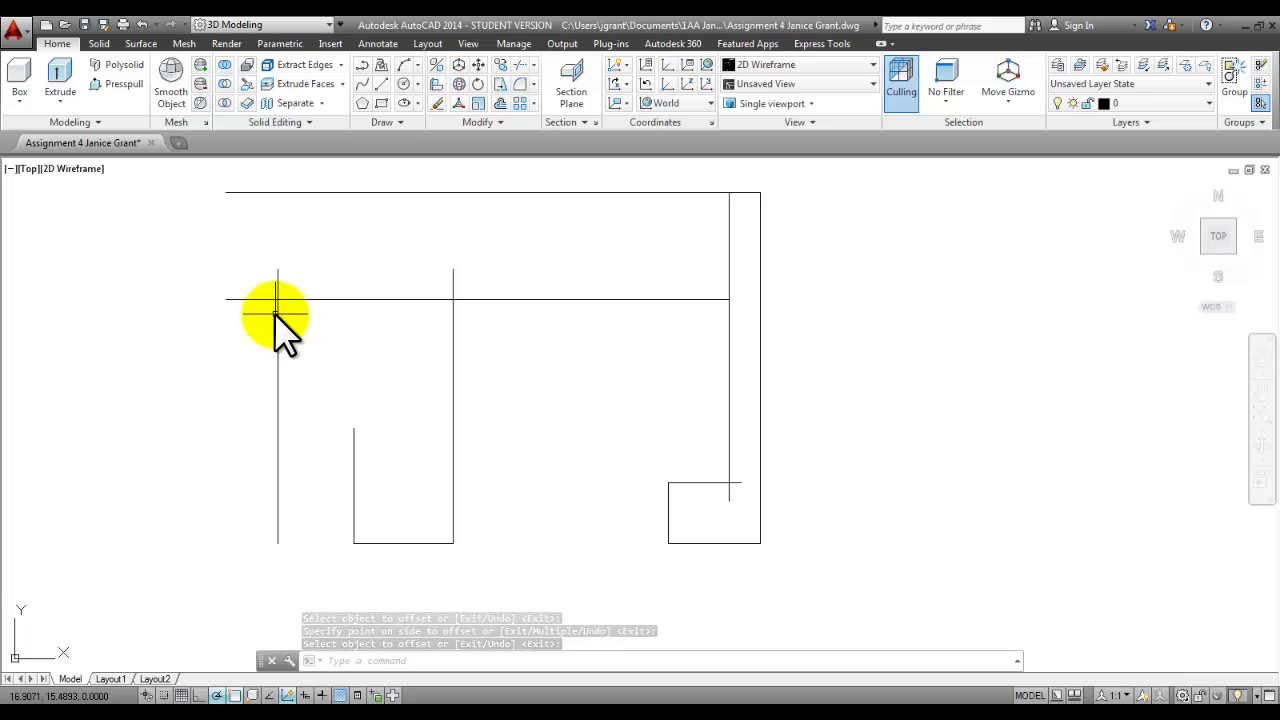
Step: Draw a radius 1.75 circle centred where the lower line meets the left vertical
click(416, 84)
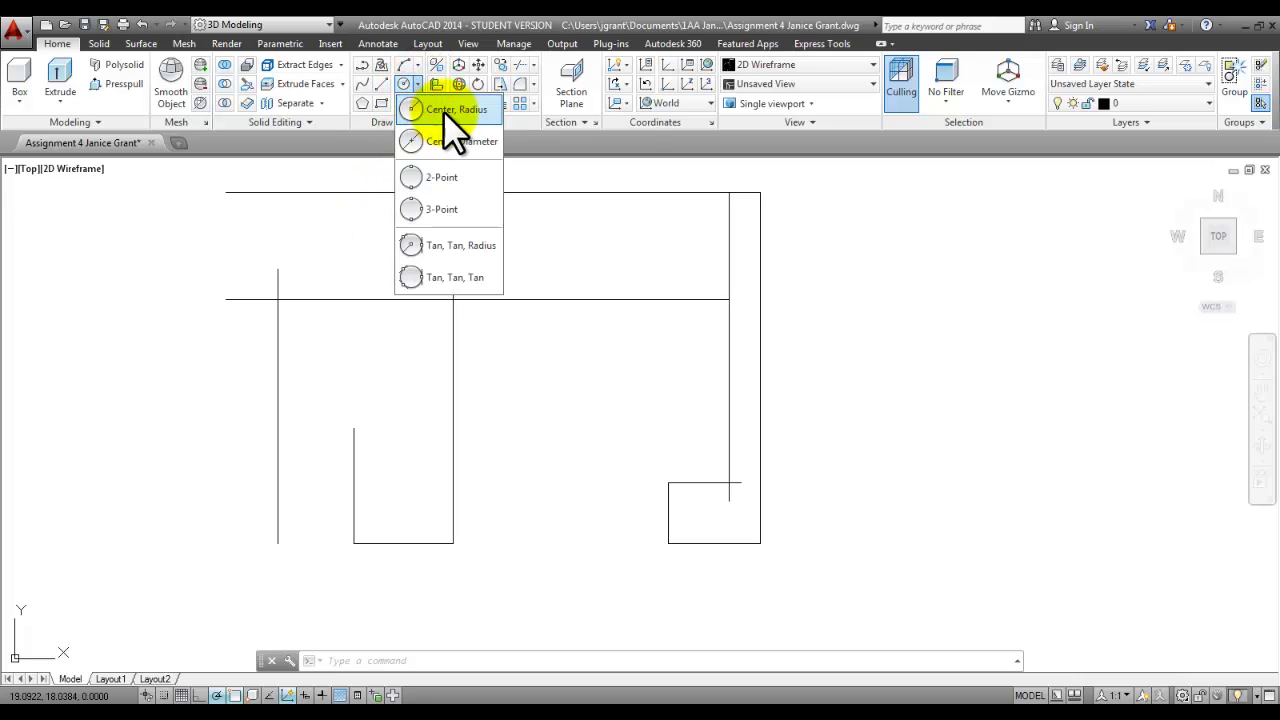
click(443, 111)
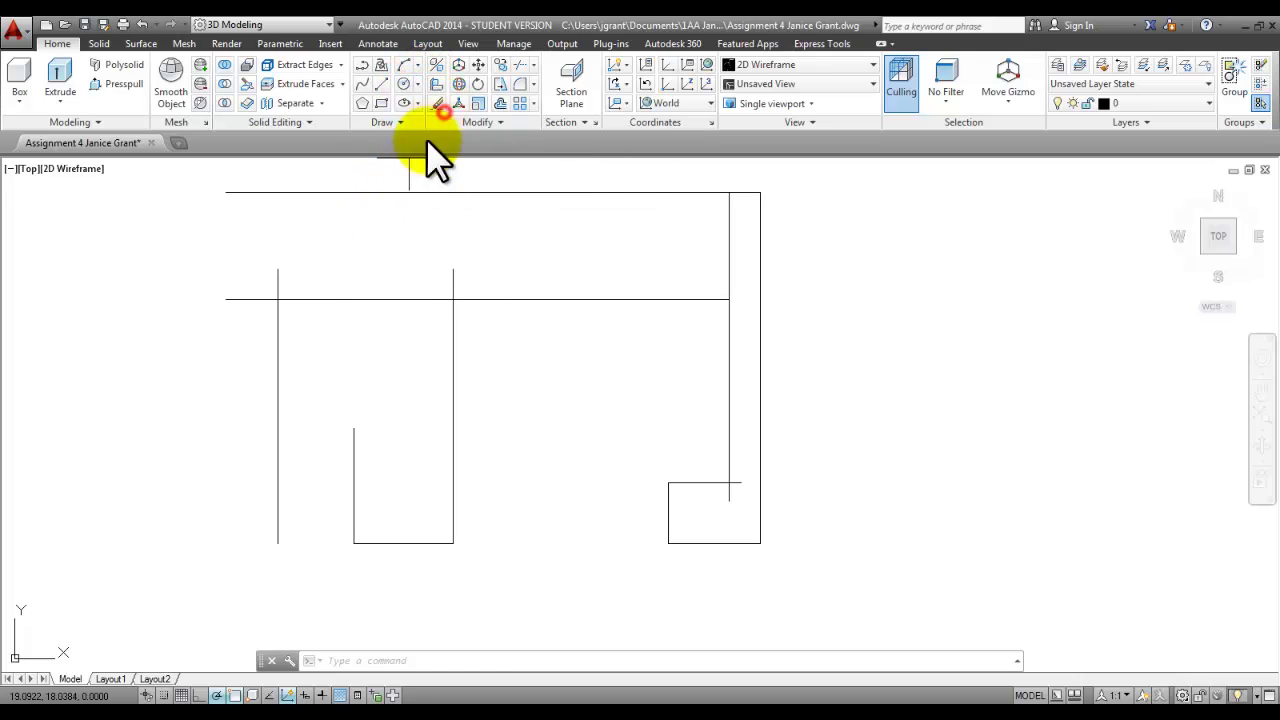
click(278, 299)
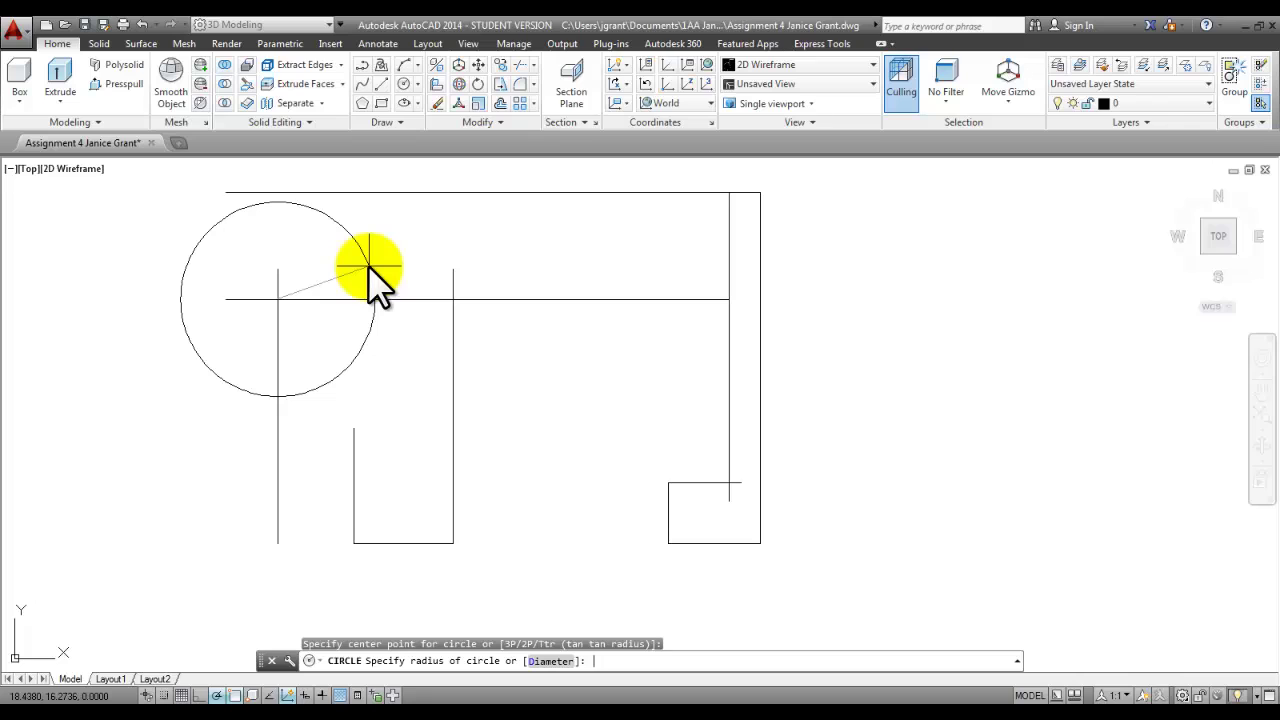
text(1.75)
key(Return)
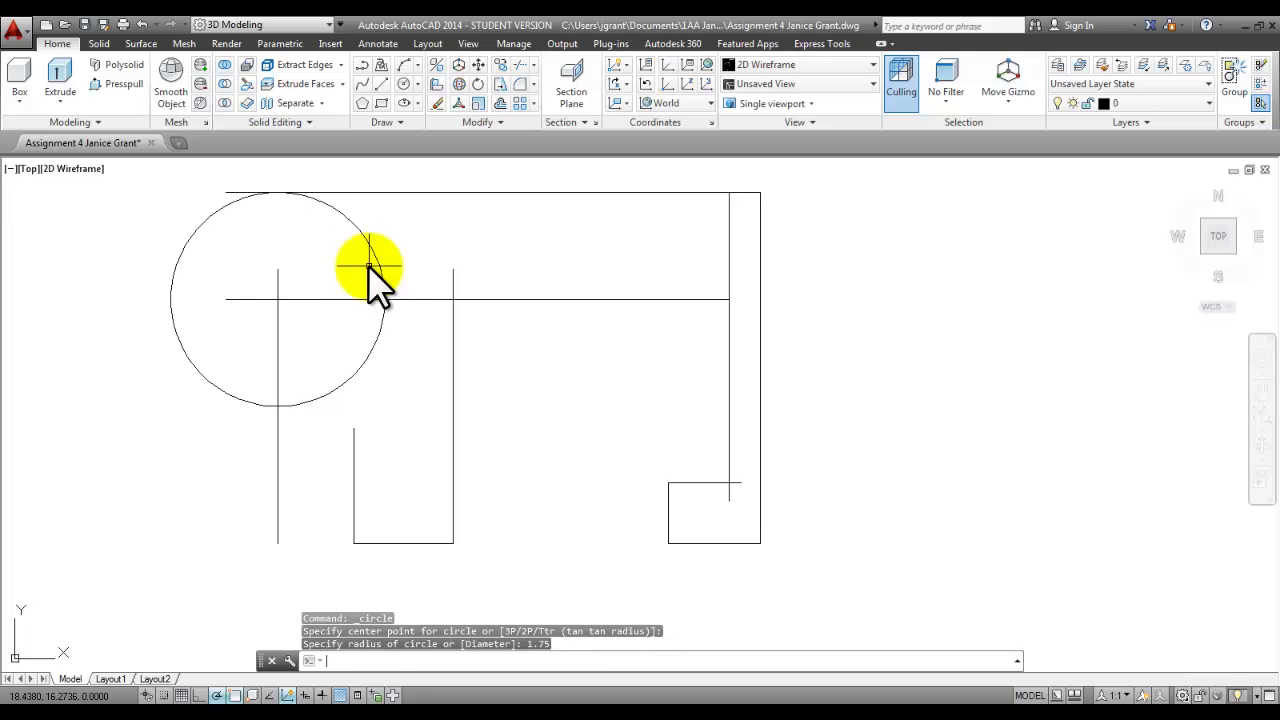
Step: Add a 1.75-diameter circle at the same centre point
click(417, 85)
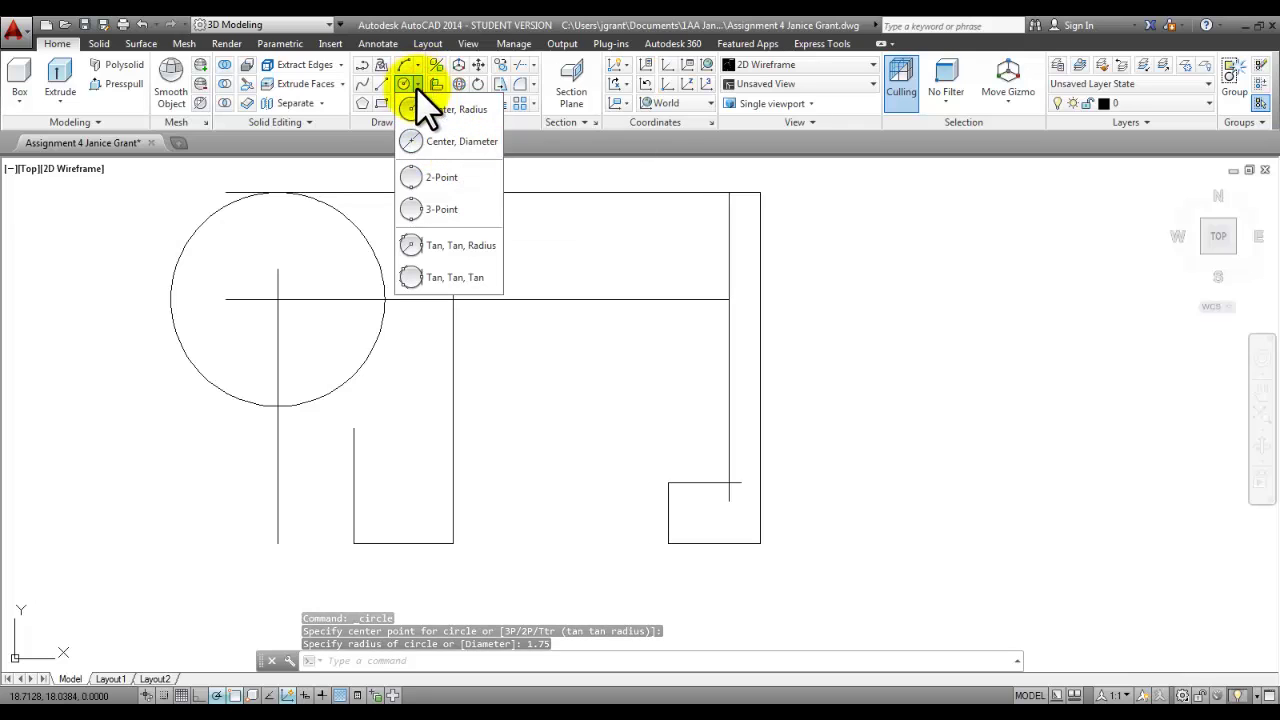
click(455, 141)
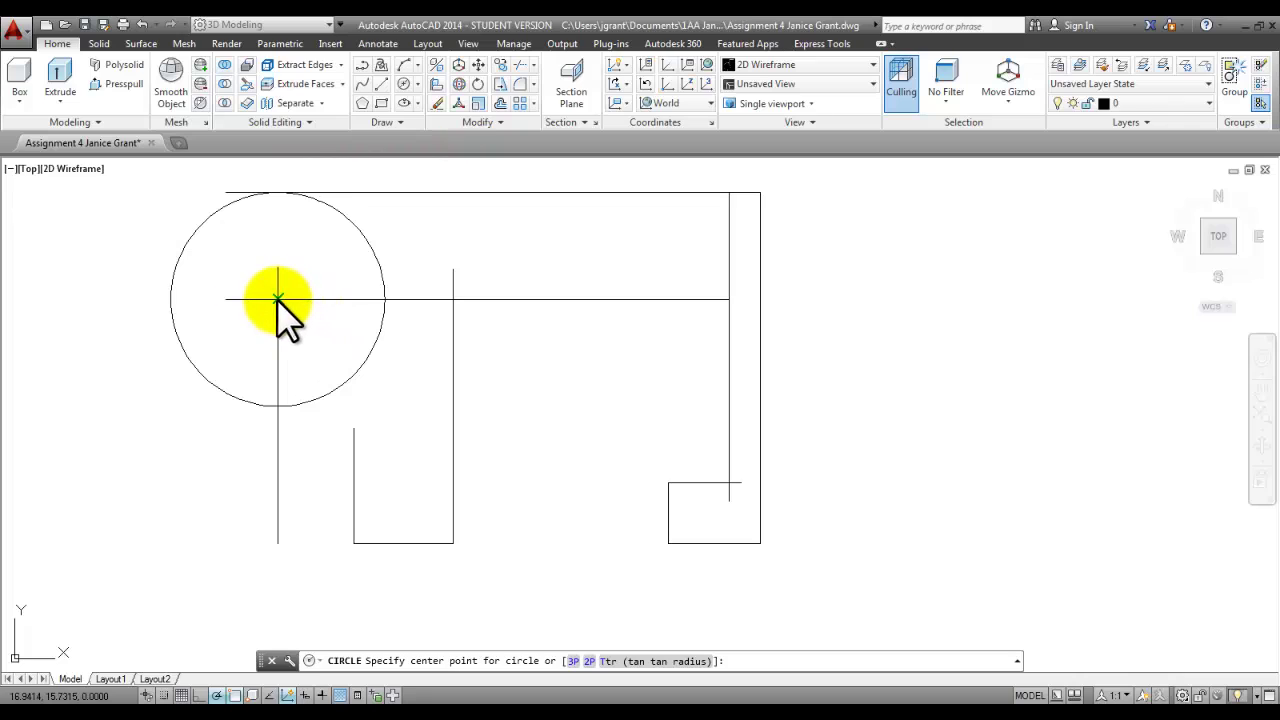
click(278, 299)
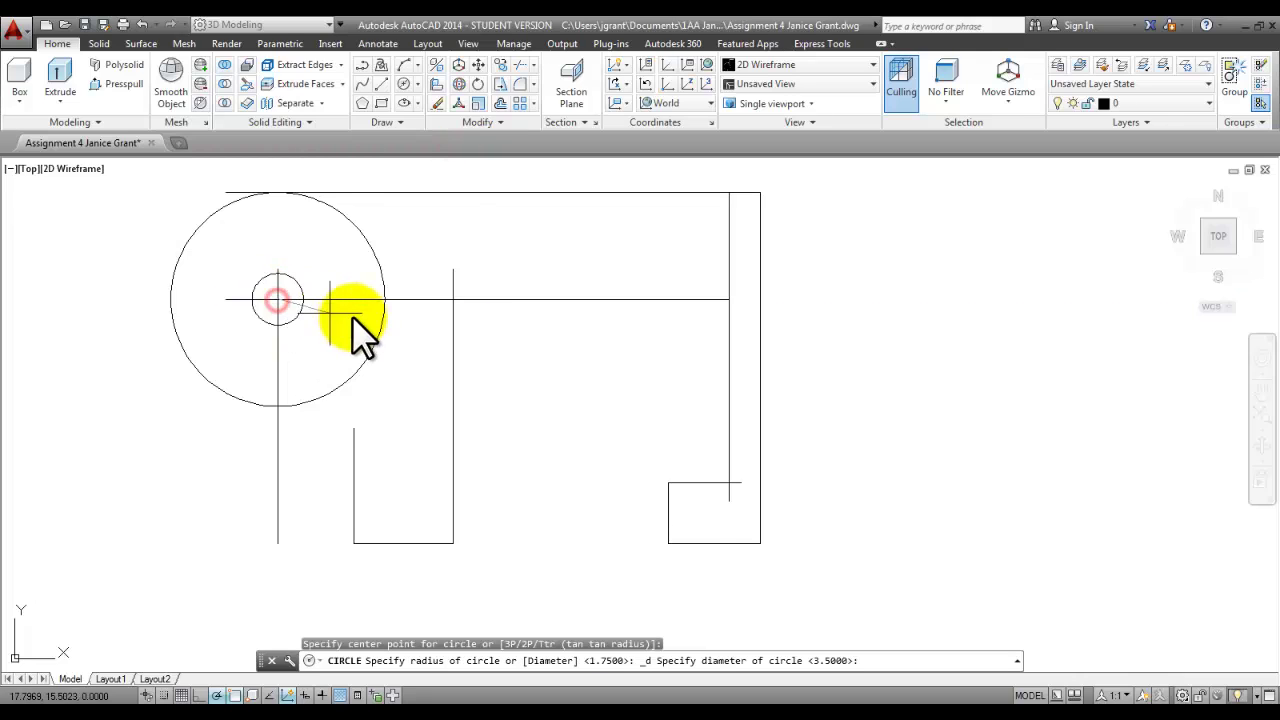
text(1.7)
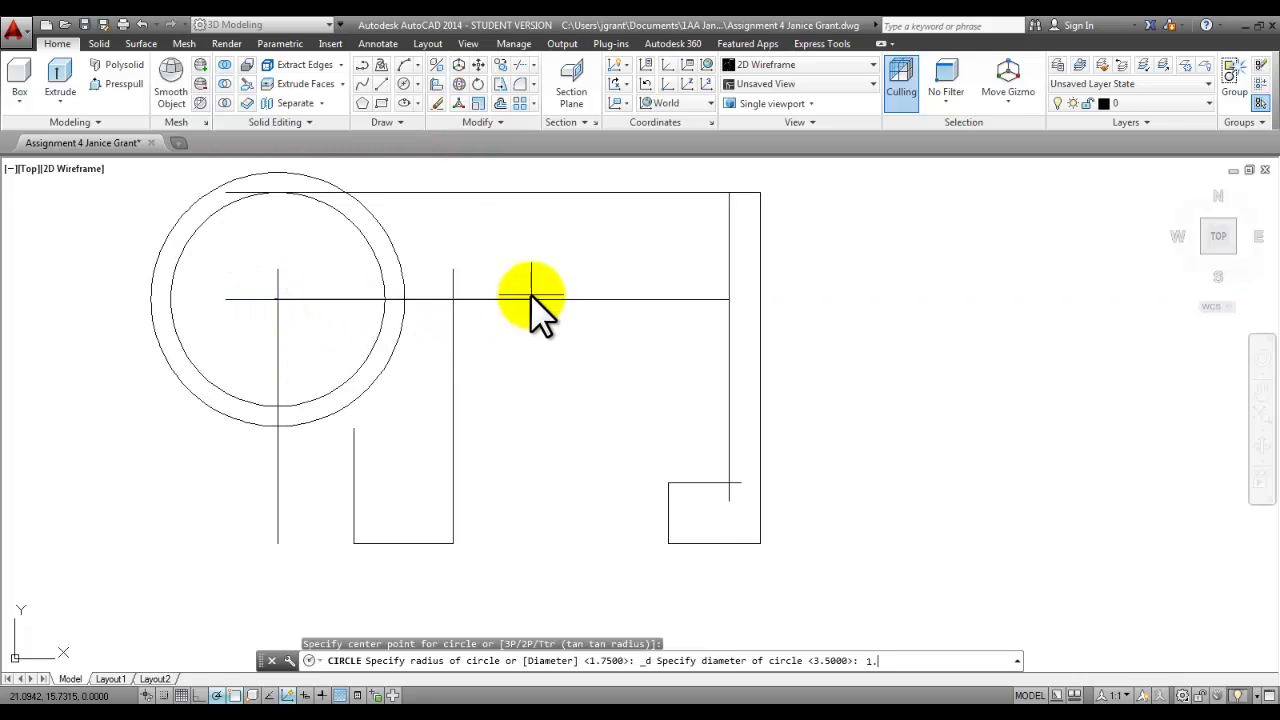
text(5)
key(Return)
key(Return)
key(Escape)
key(Escape)
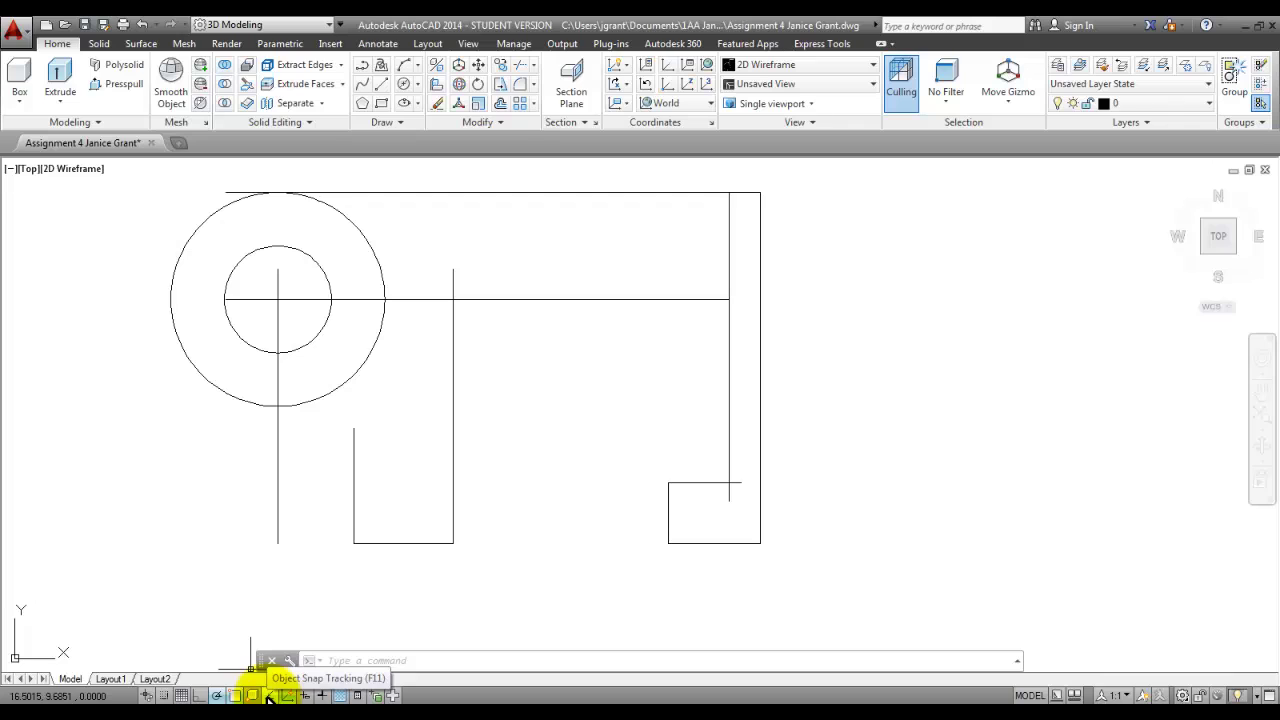
Step: With Object Snap Tracking on, place a 5/8-diameter circle 7/8 left of the intersection
click(268, 698)
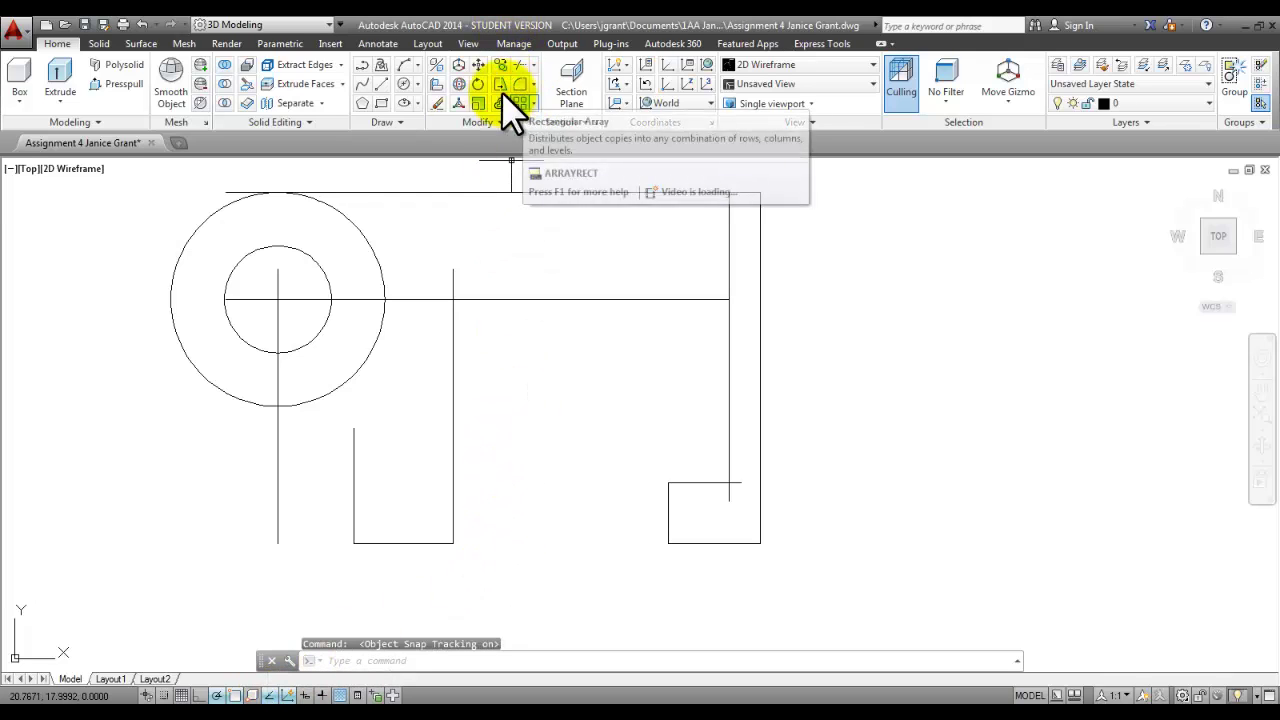
click(415, 83)
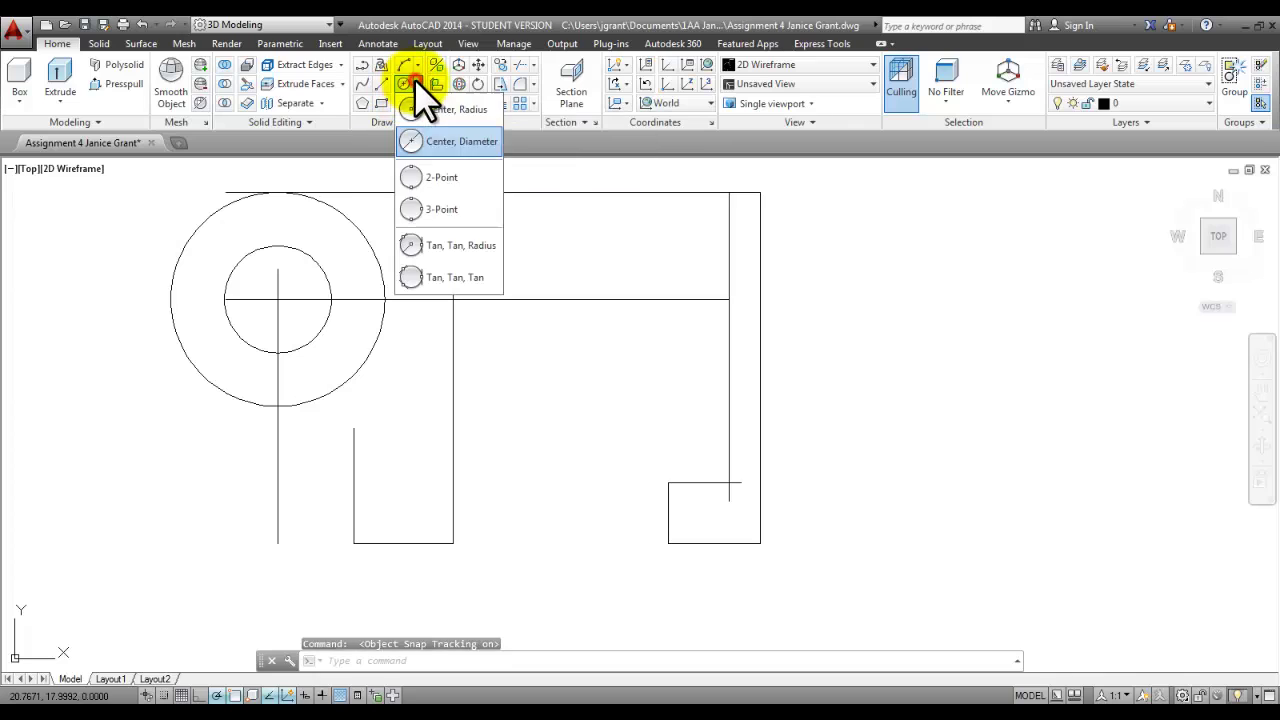
click(434, 142)
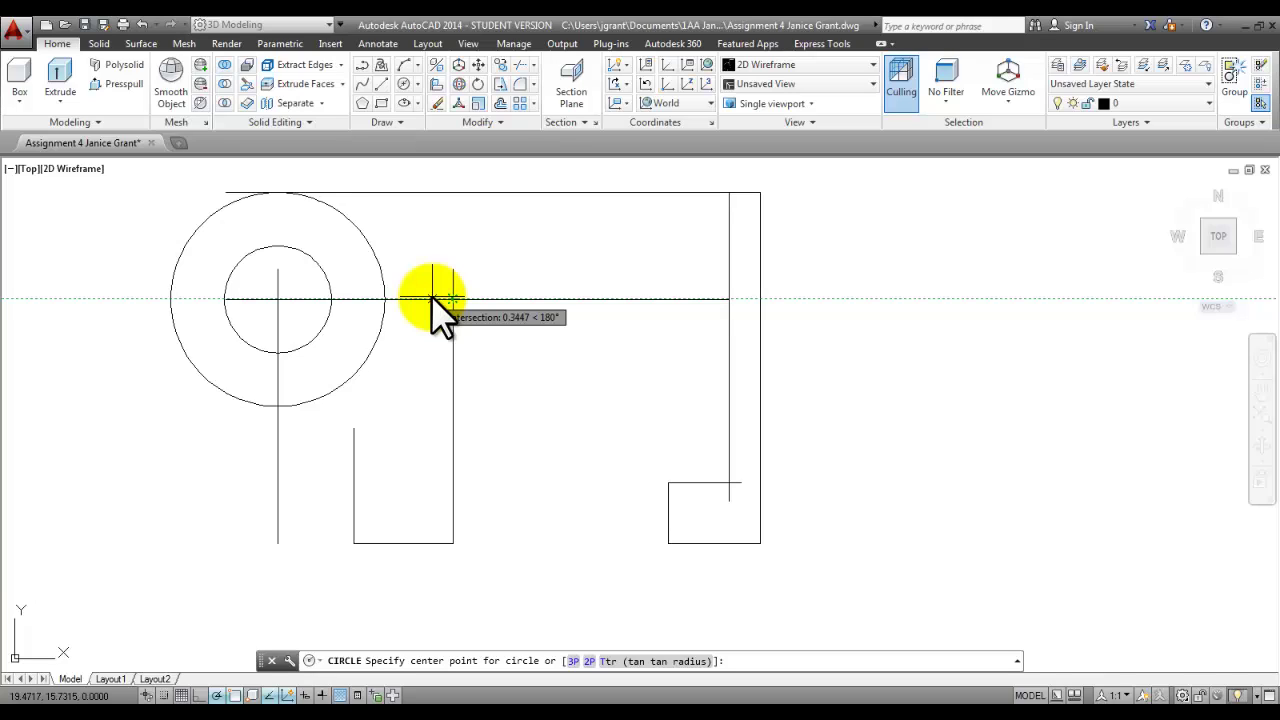
text(7/8)
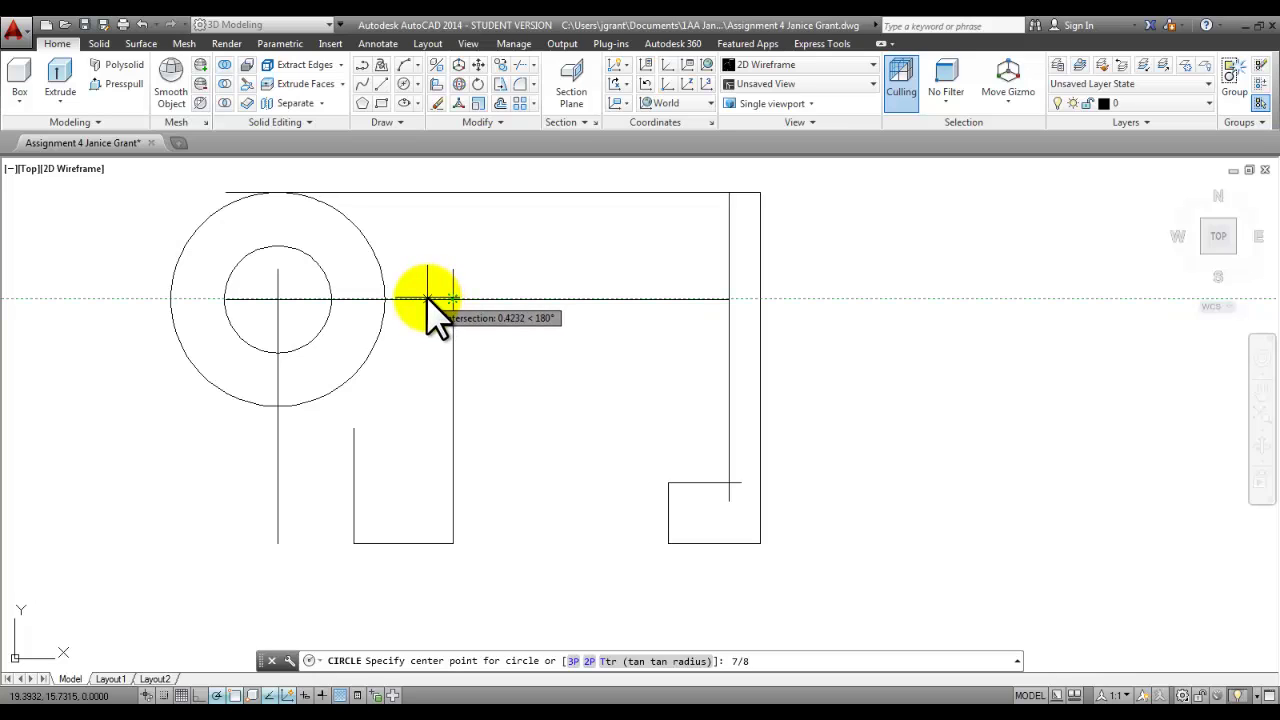
key(Return)
text(d)
key(Return)
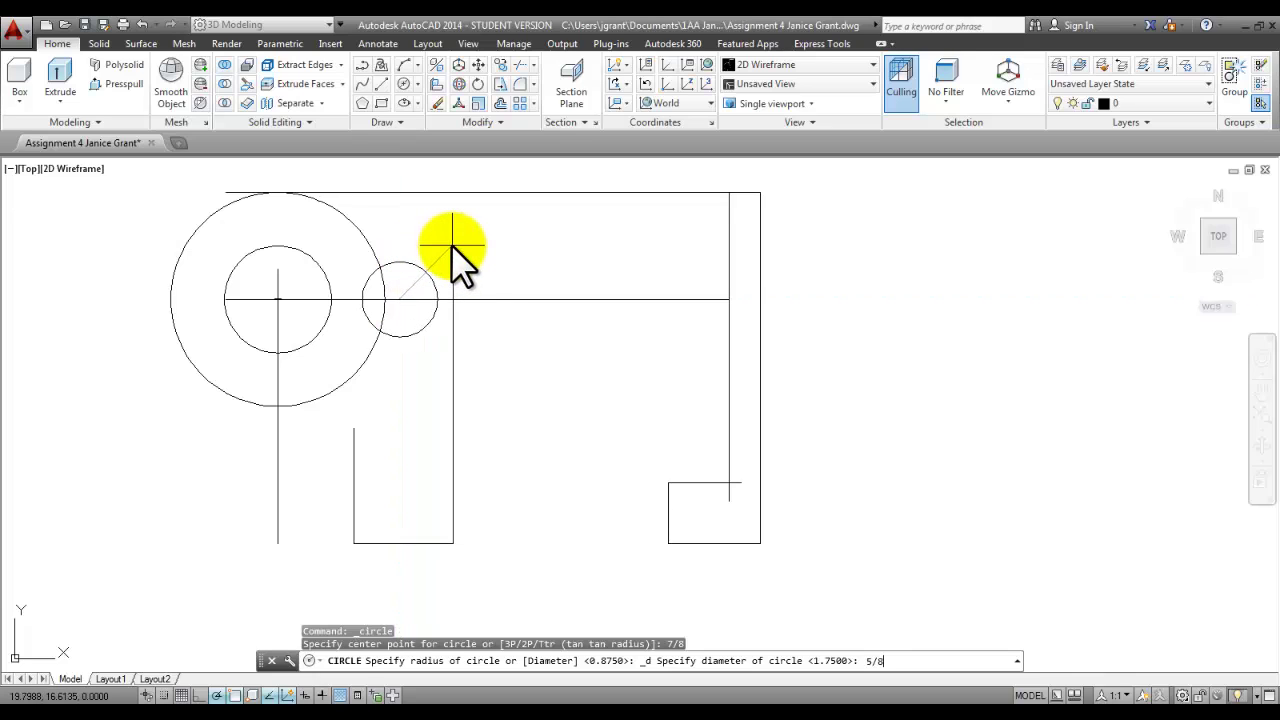
key(Return)
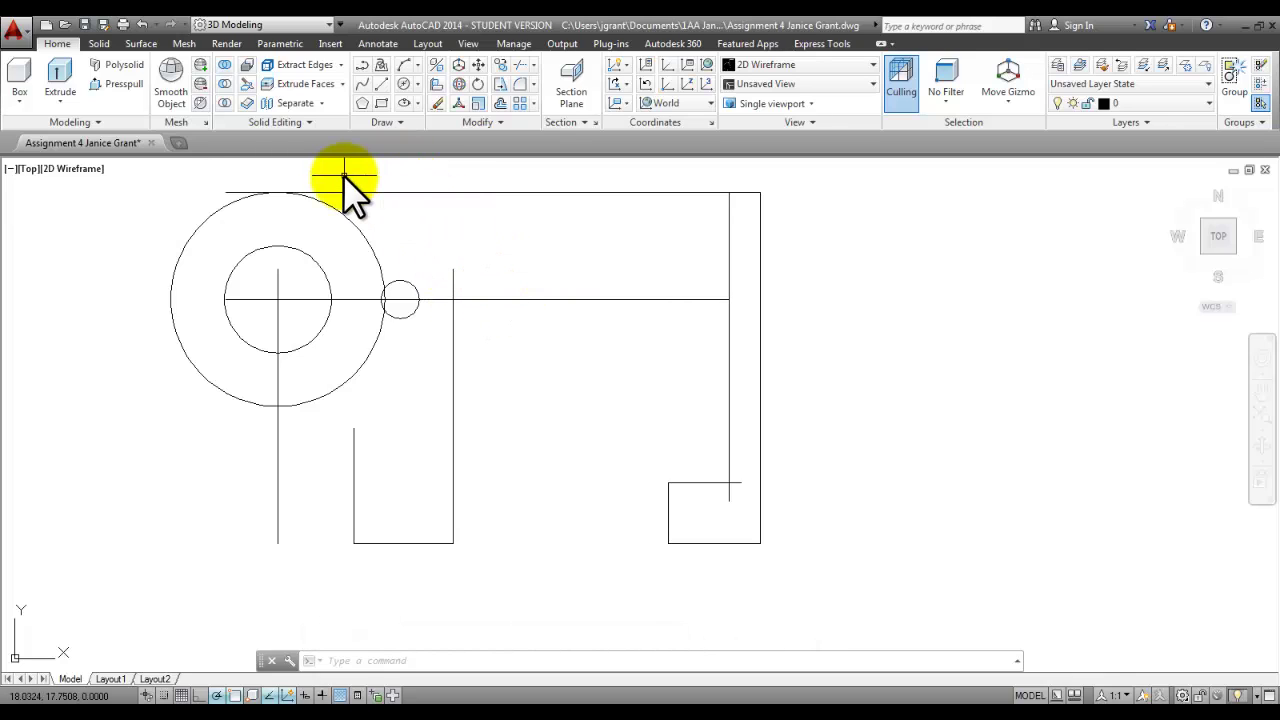
Step: Set polar tracking to 120° and draw the profile's slanted top edge
right_click(217, 698)
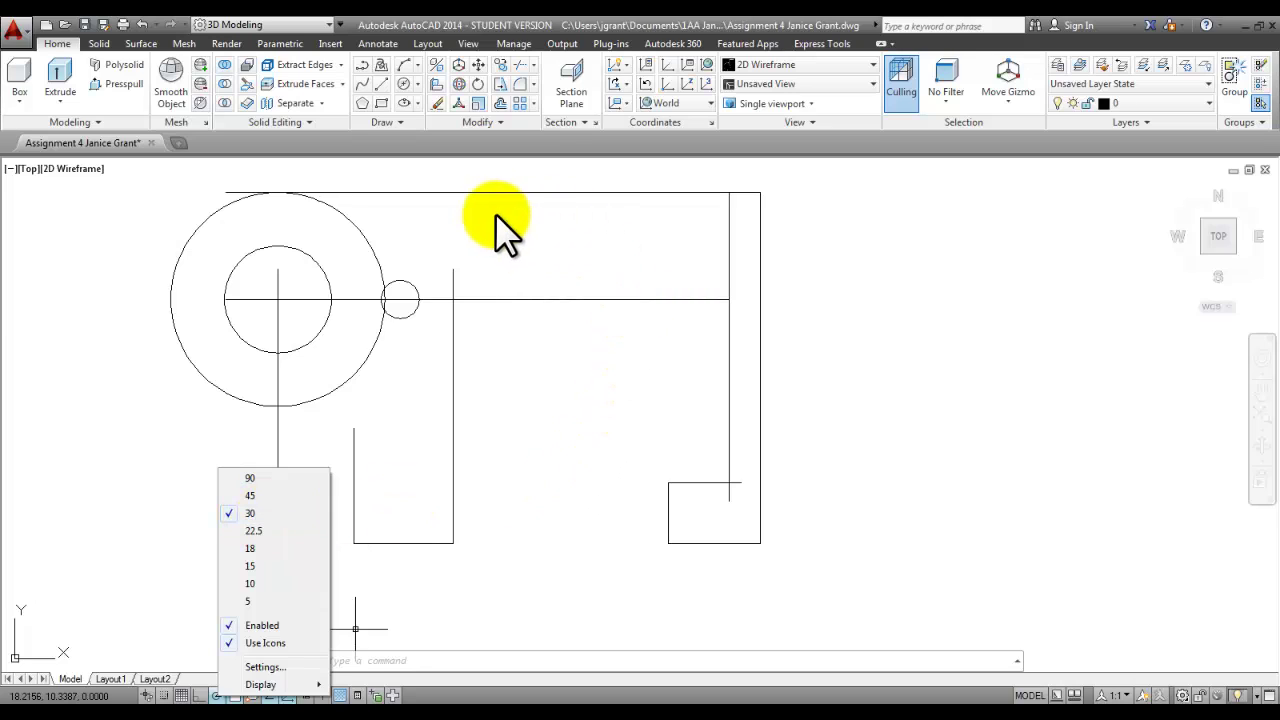
click(380, 81)
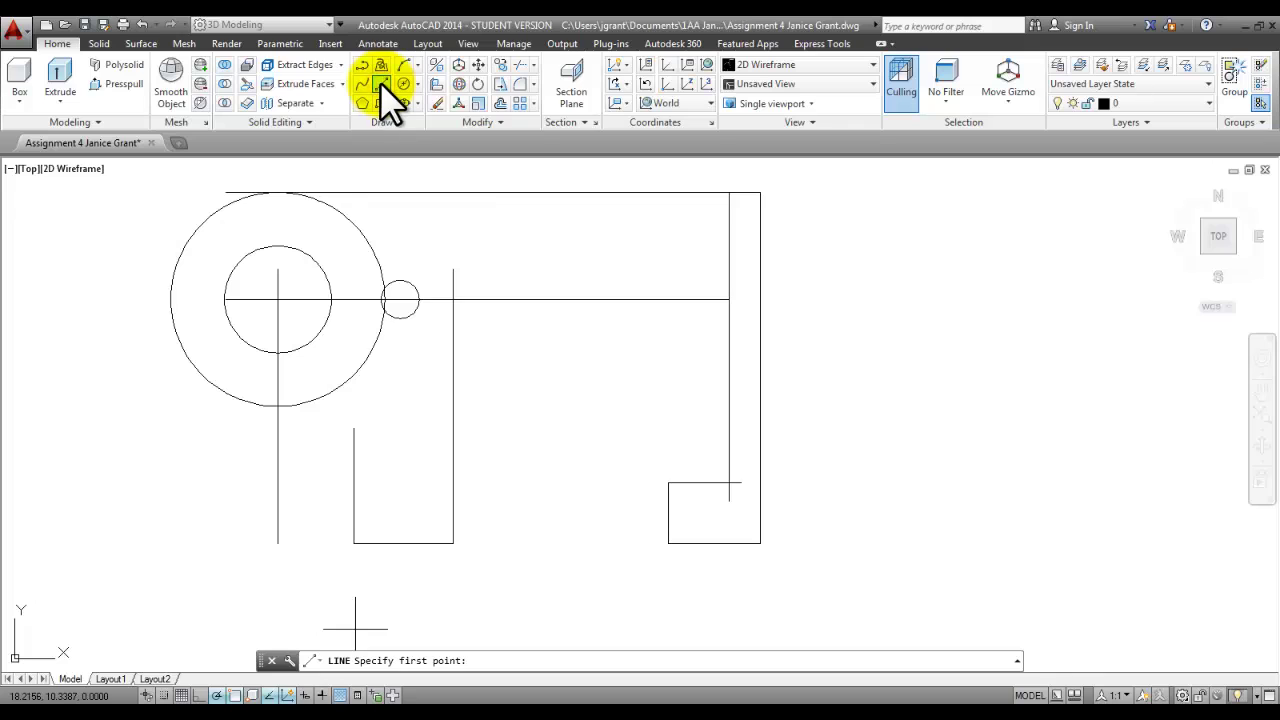
click(453, 268)
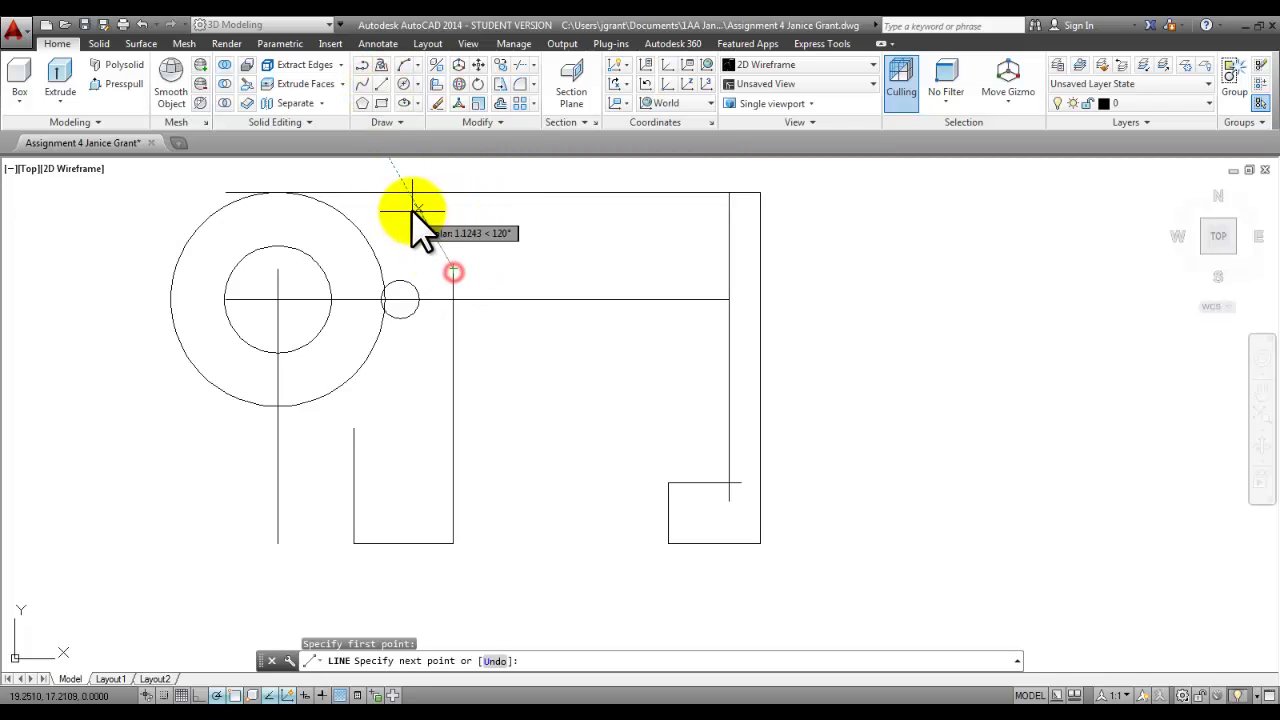
middle_drag(411, 209, 394, 257)
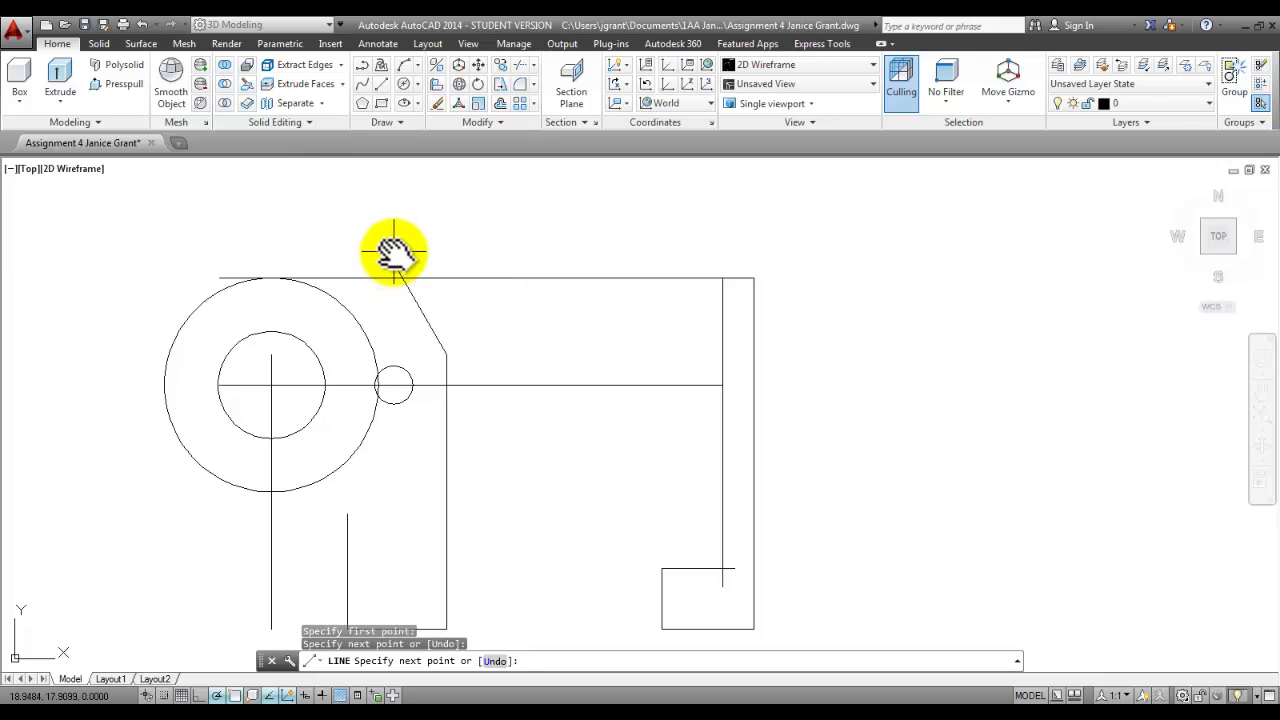
click(393, 252)
key(Return)
Step: Draw a short horizontal line from the large circle's bottom quadrant
click(383, 84)
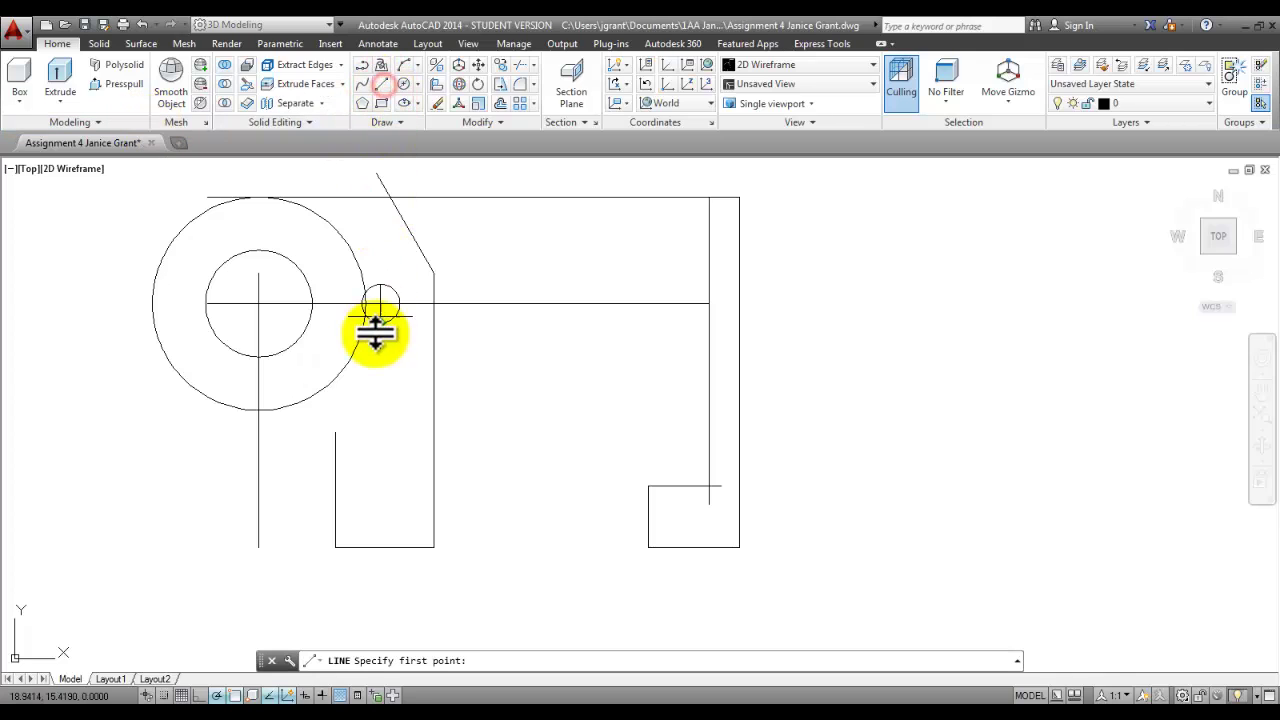
click(259, 410)
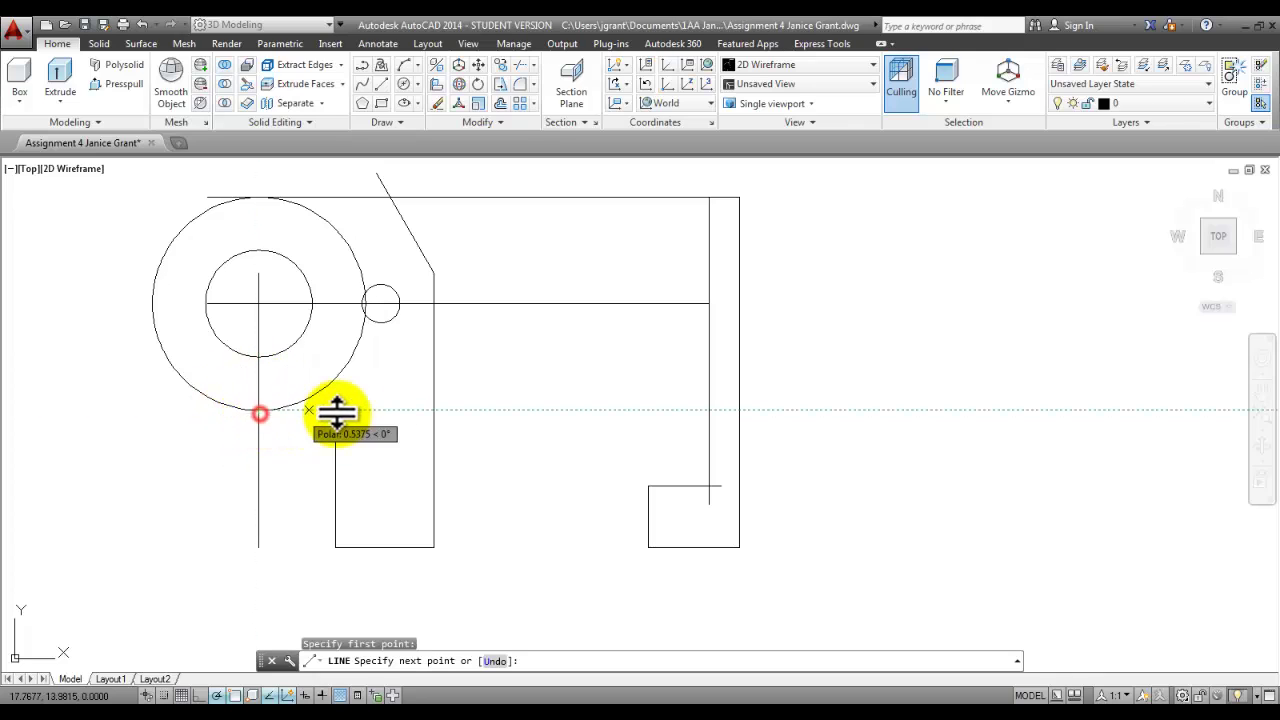
click(373, 411)
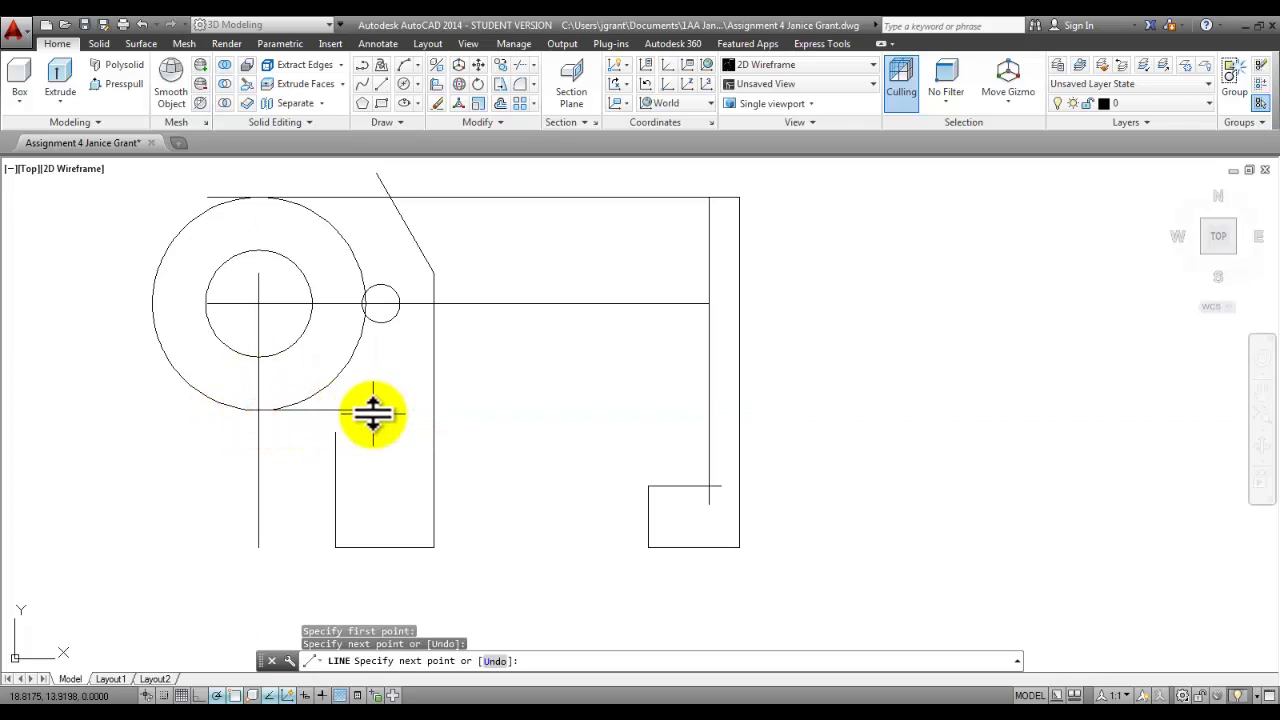
right_click(371, 414)
click(414, 382)
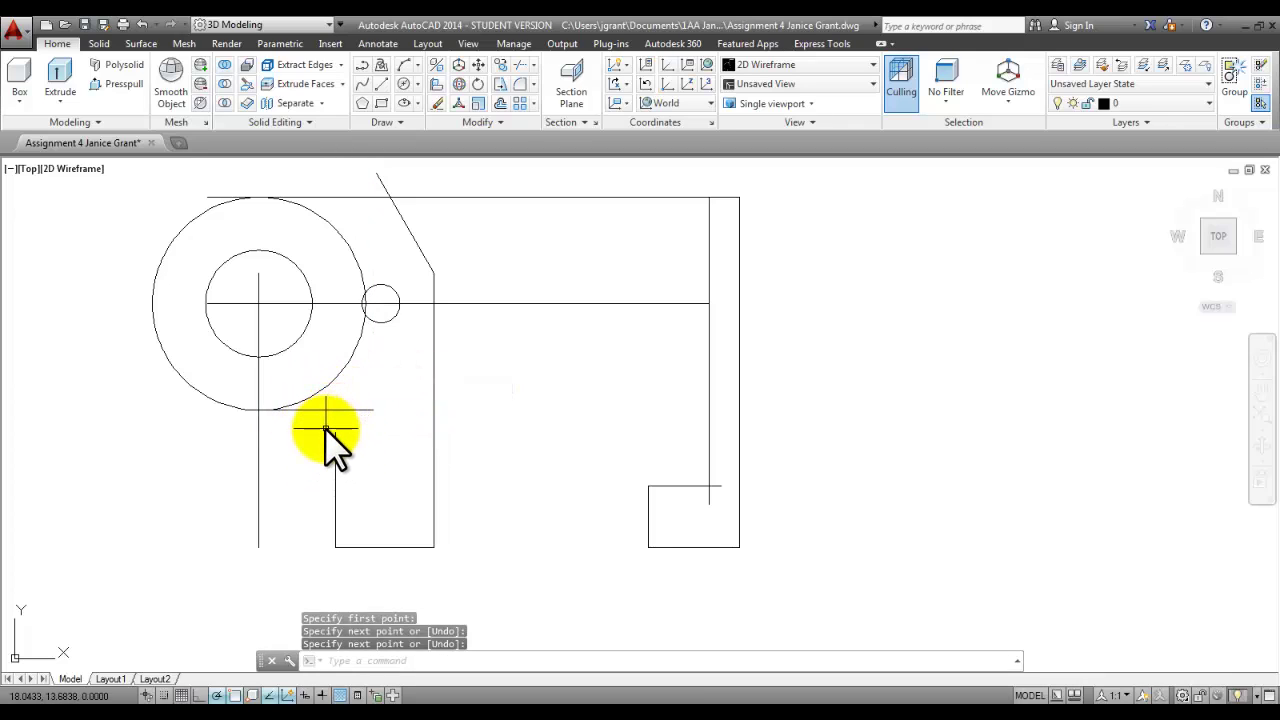
Step: Draw a horizontal line linking the left leg's top corner across to the right leg
right_click(600, 370)
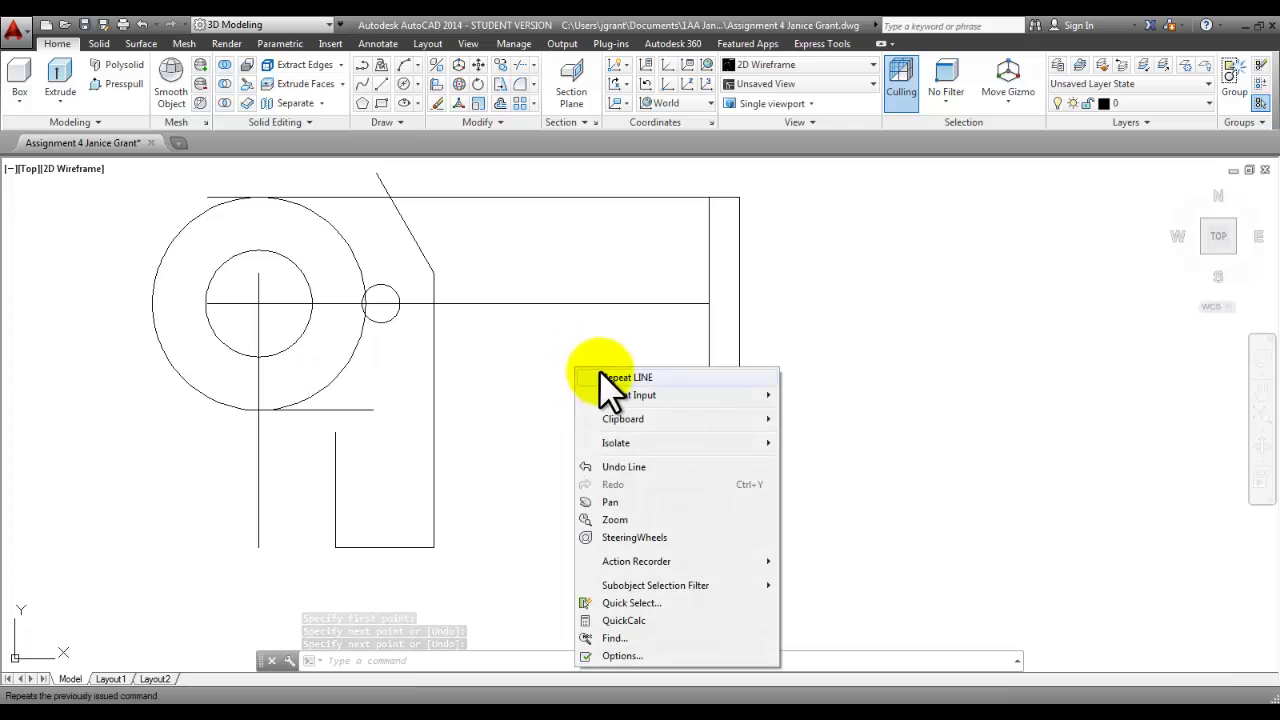
click(635, 379)
click(648, 487)
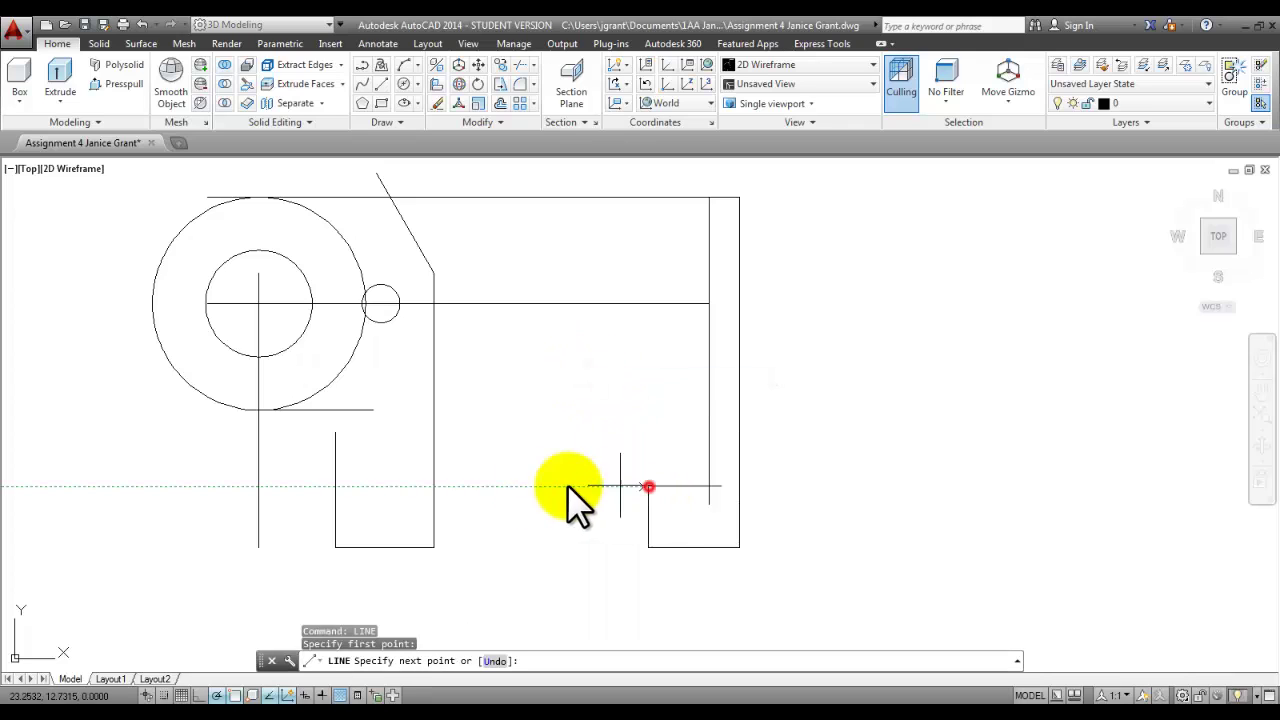
click(336, 488)
right_click(514, 441)
click(518, 446)
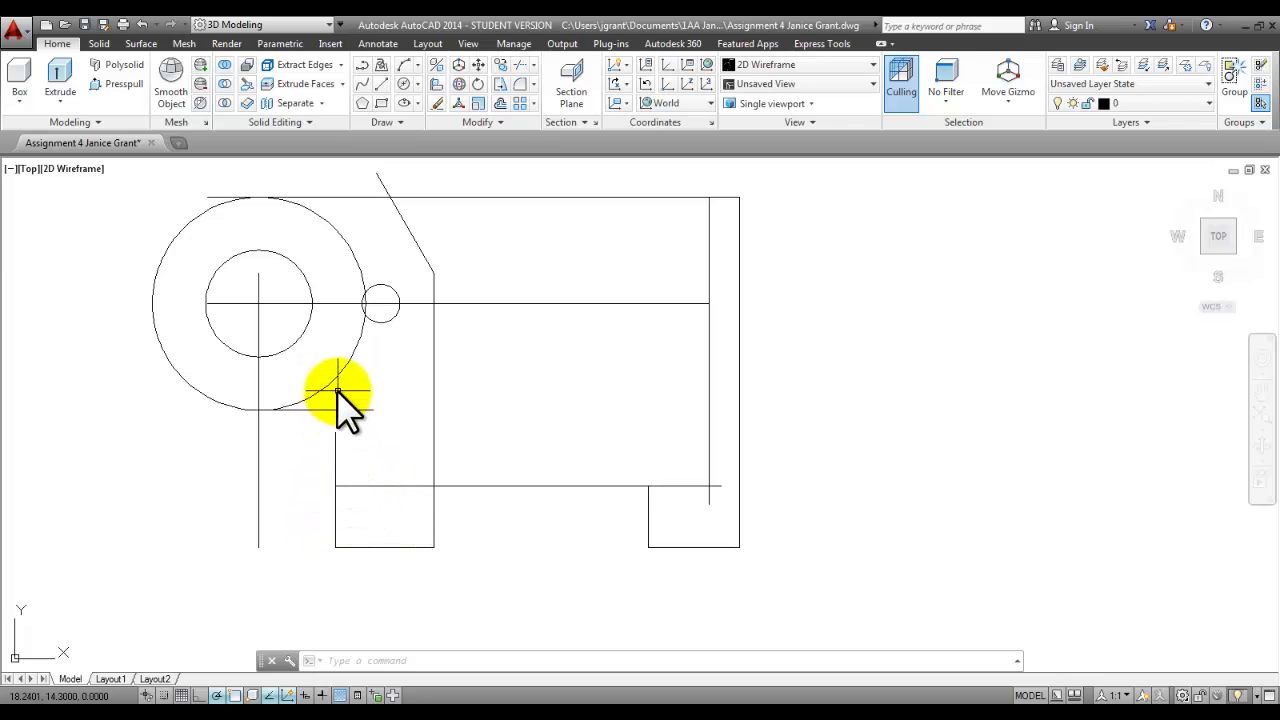
Step: Shorten the lower leg's left edge down to the horizontal line
click(336, 450)
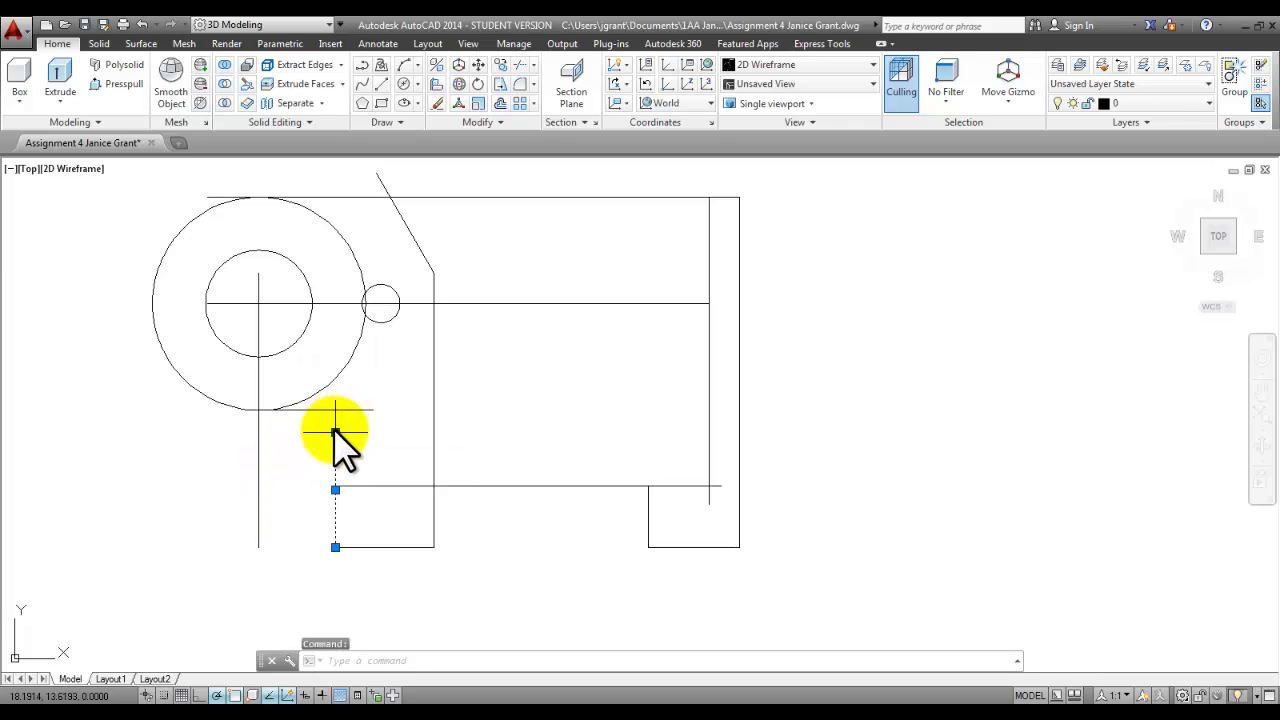
click(335, 433)
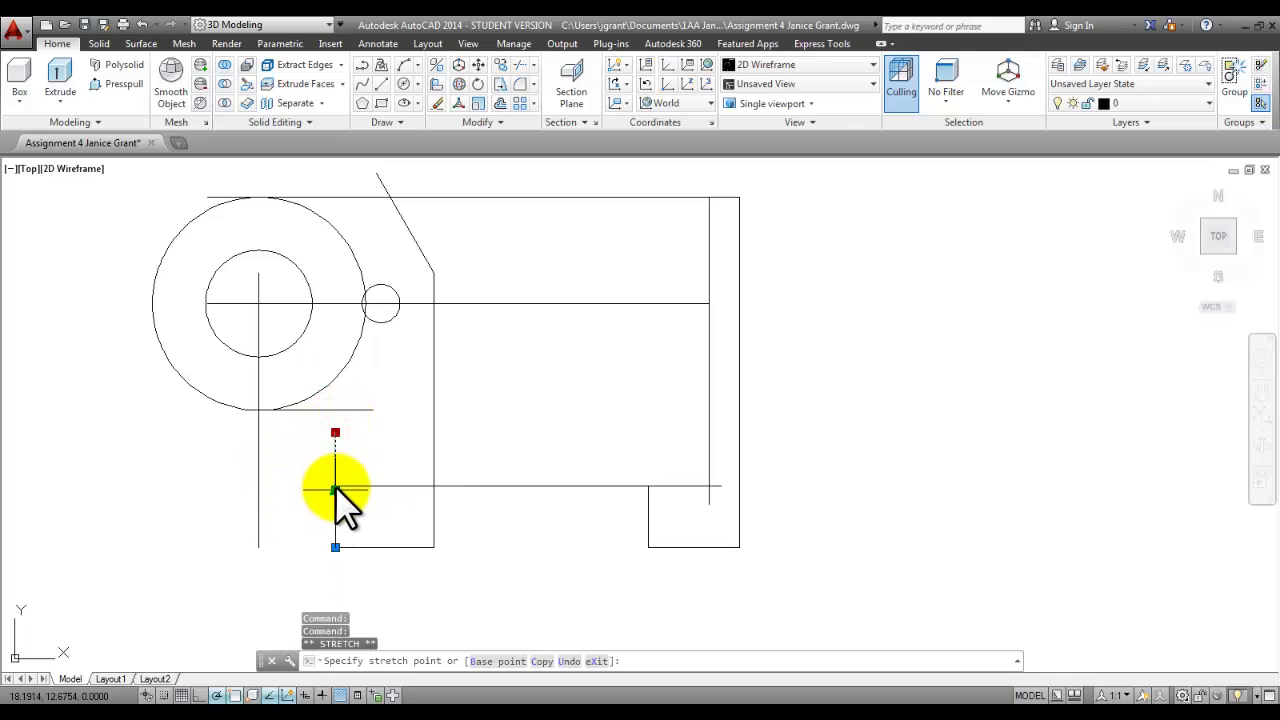
click(335, 487)
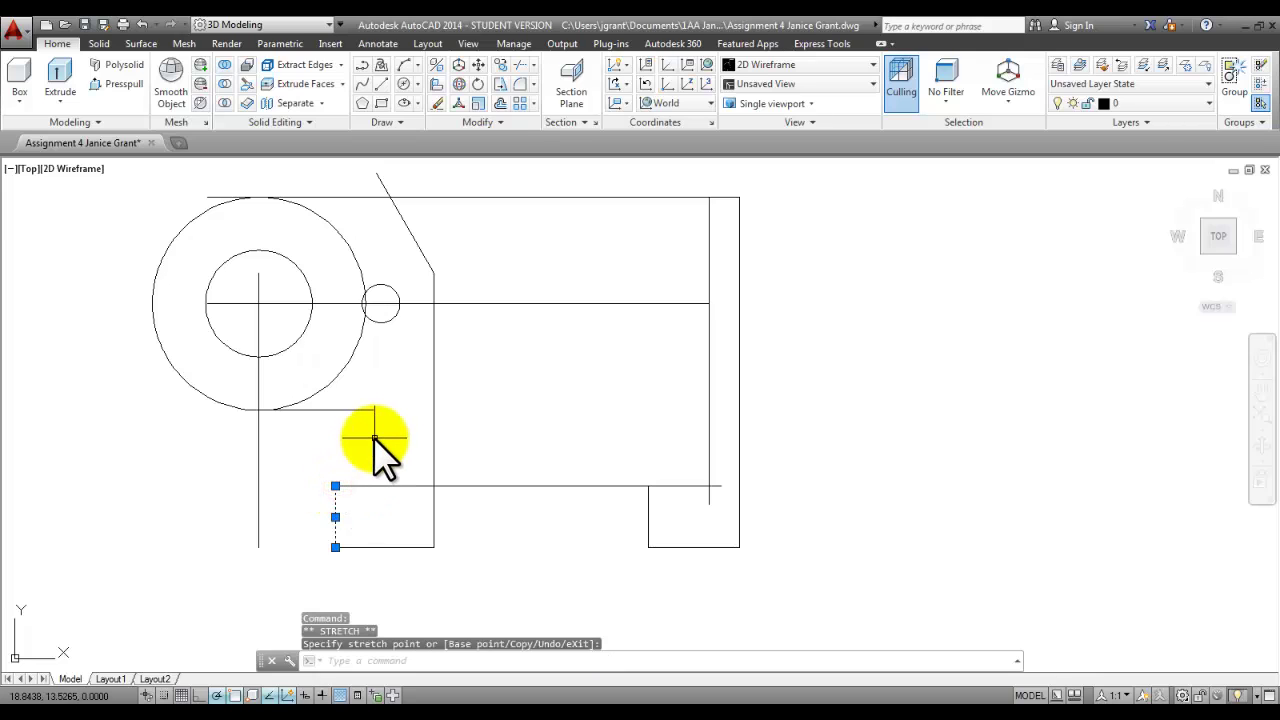
key(Escape)
key(Escape)
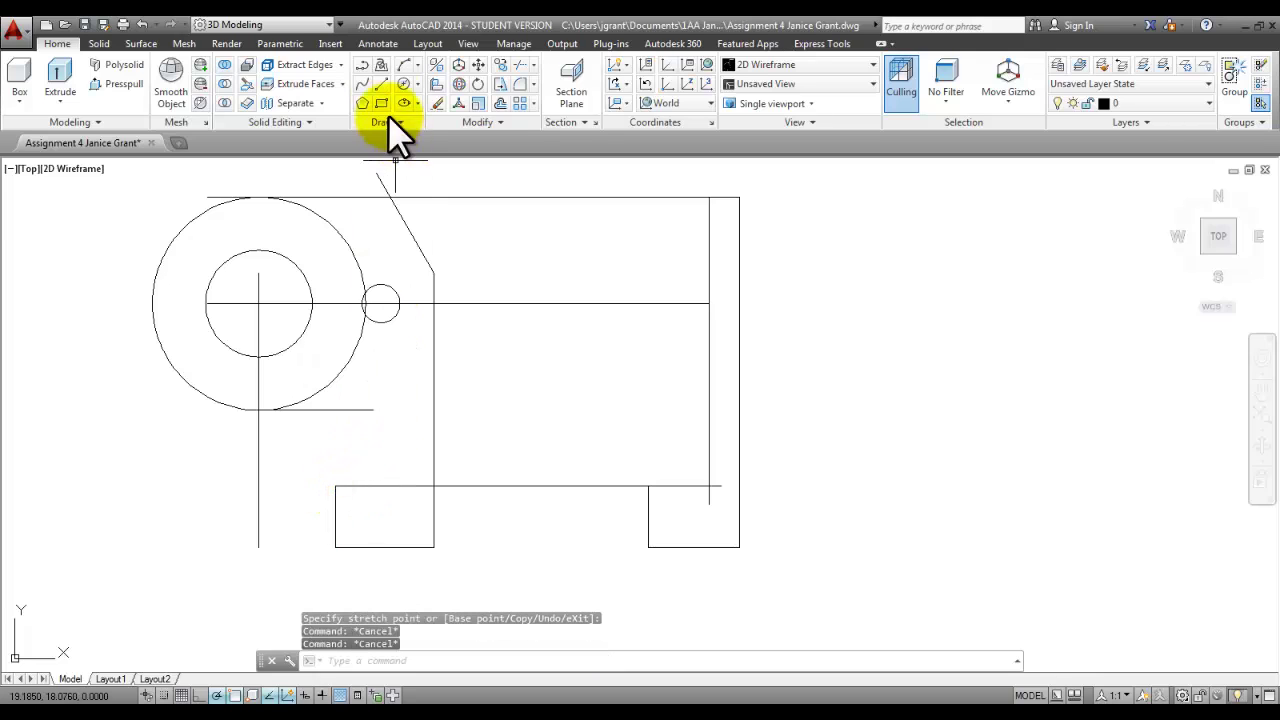
Step: Draw a vertical line from that corner up to the short line beneath the large circle
click(388, 84)
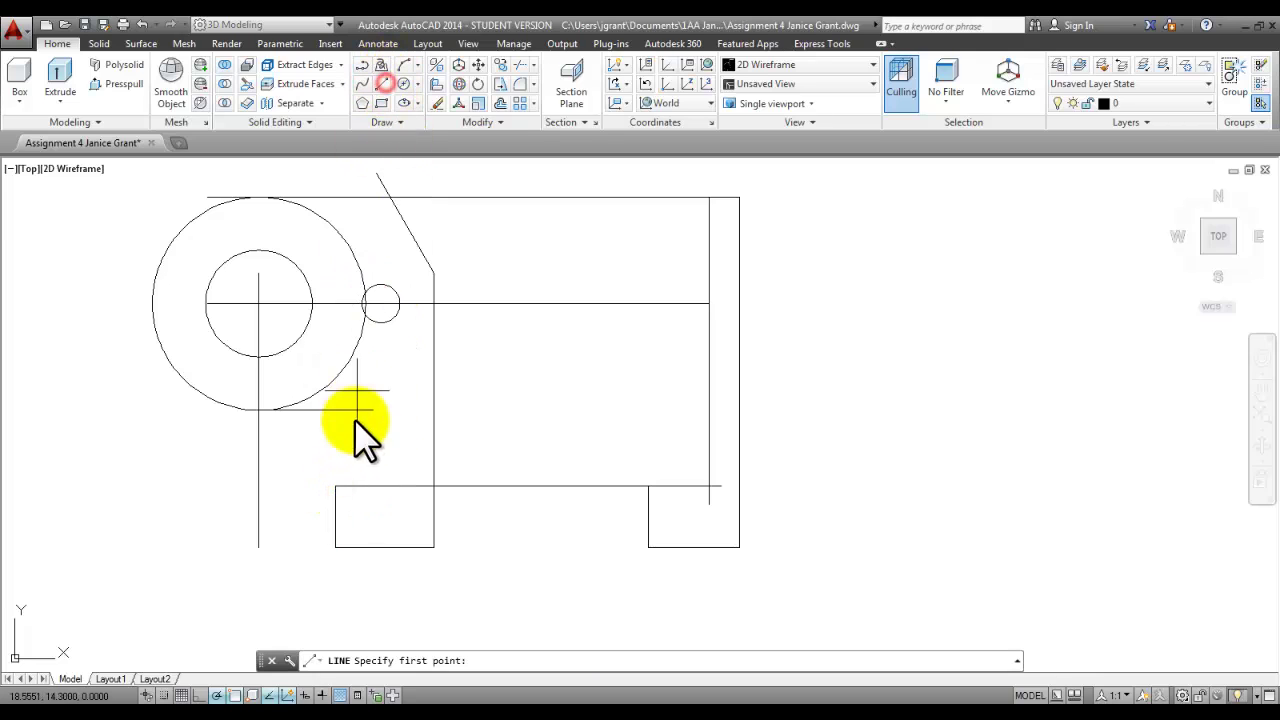
click(336, 486)
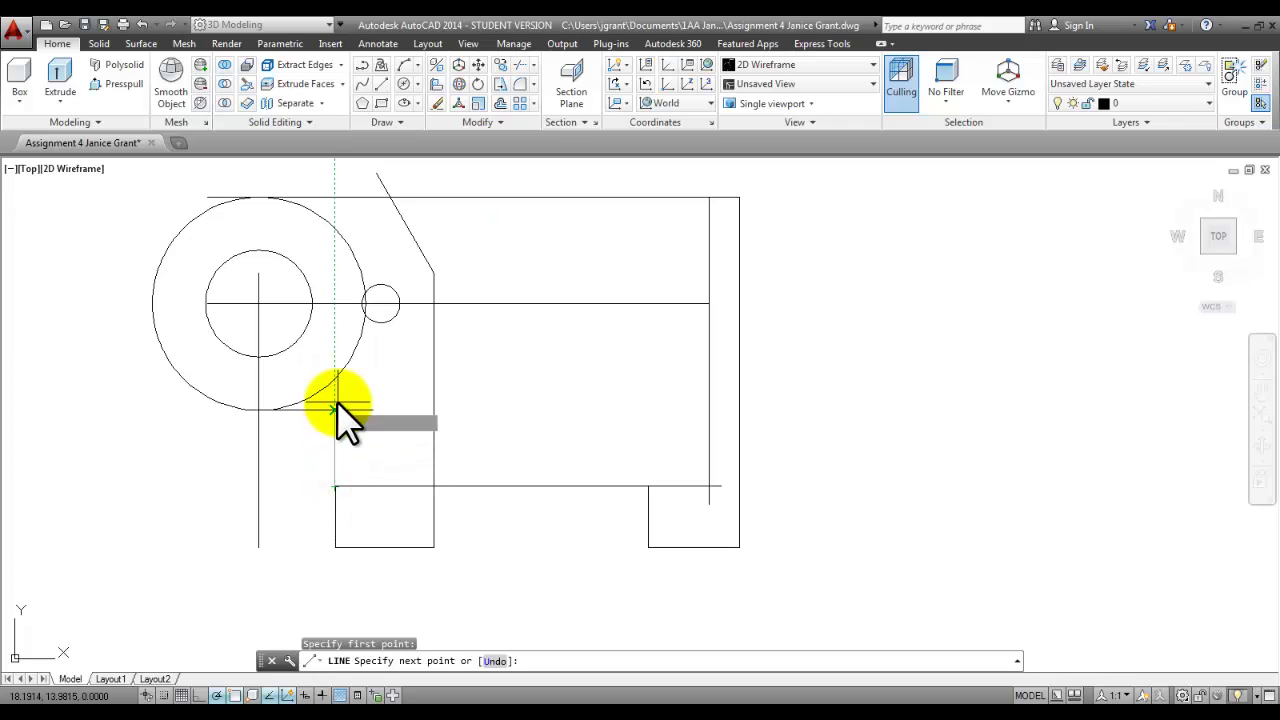
click(336, 397)
right_click(337, 400)
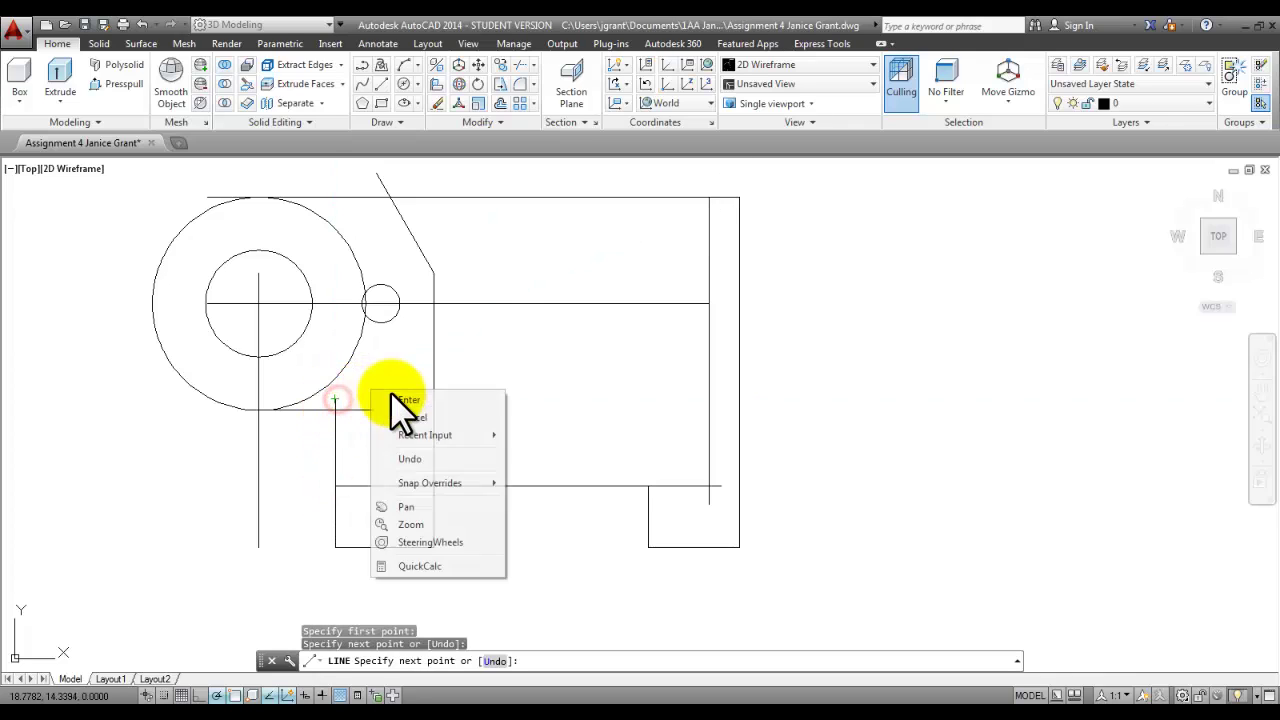
click(393, 411)
middle_drag(475, 403, 463, 414)
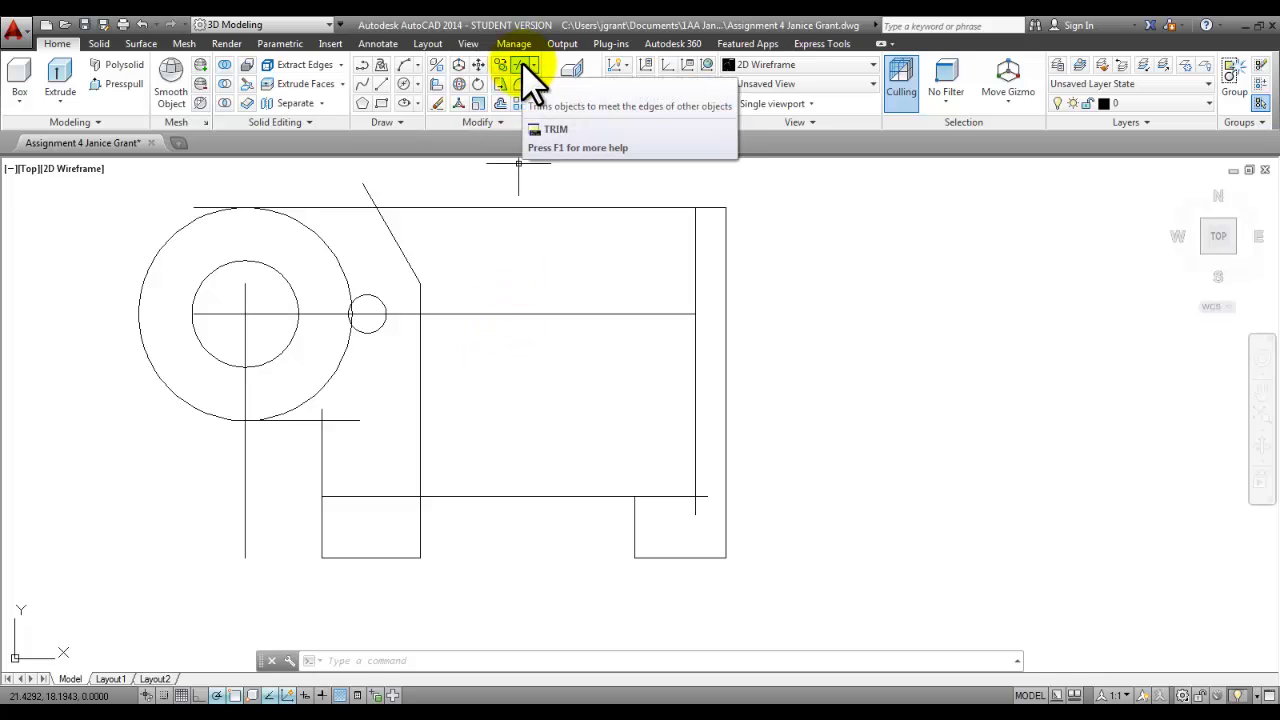
Step: Trim the centre line and leftover pieces around the small circle
click(522, 66)
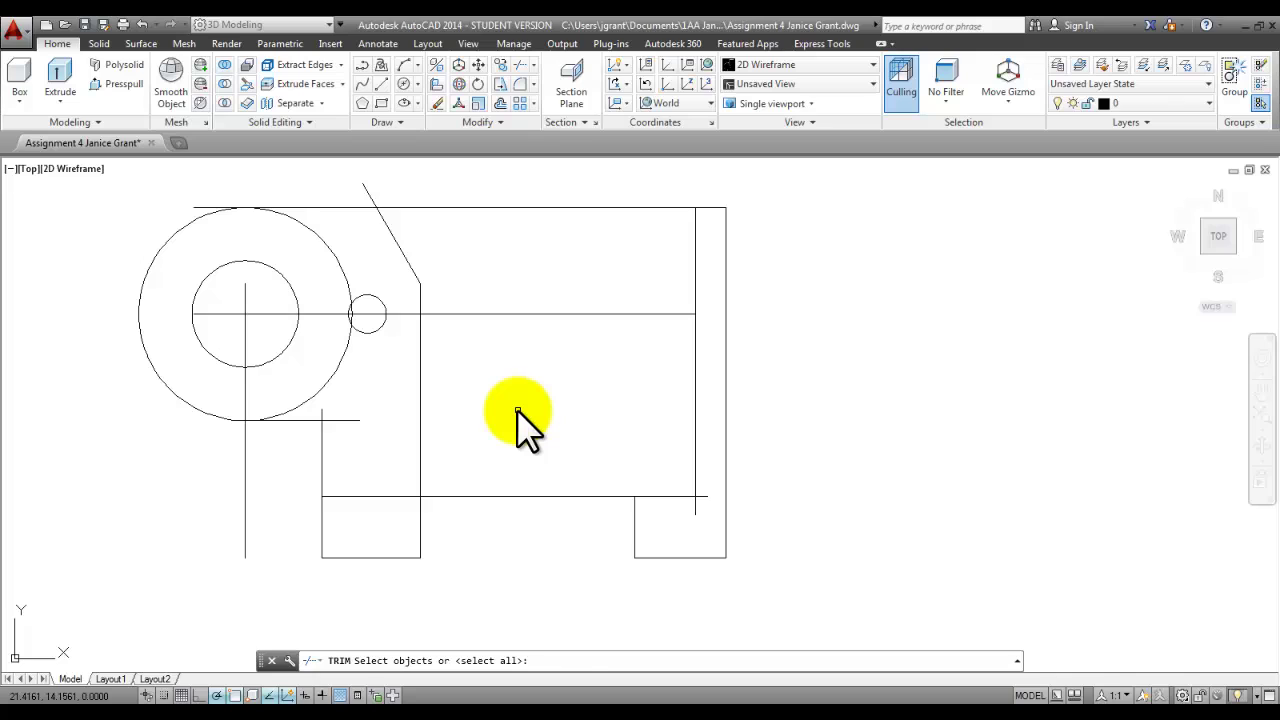
key(Return)
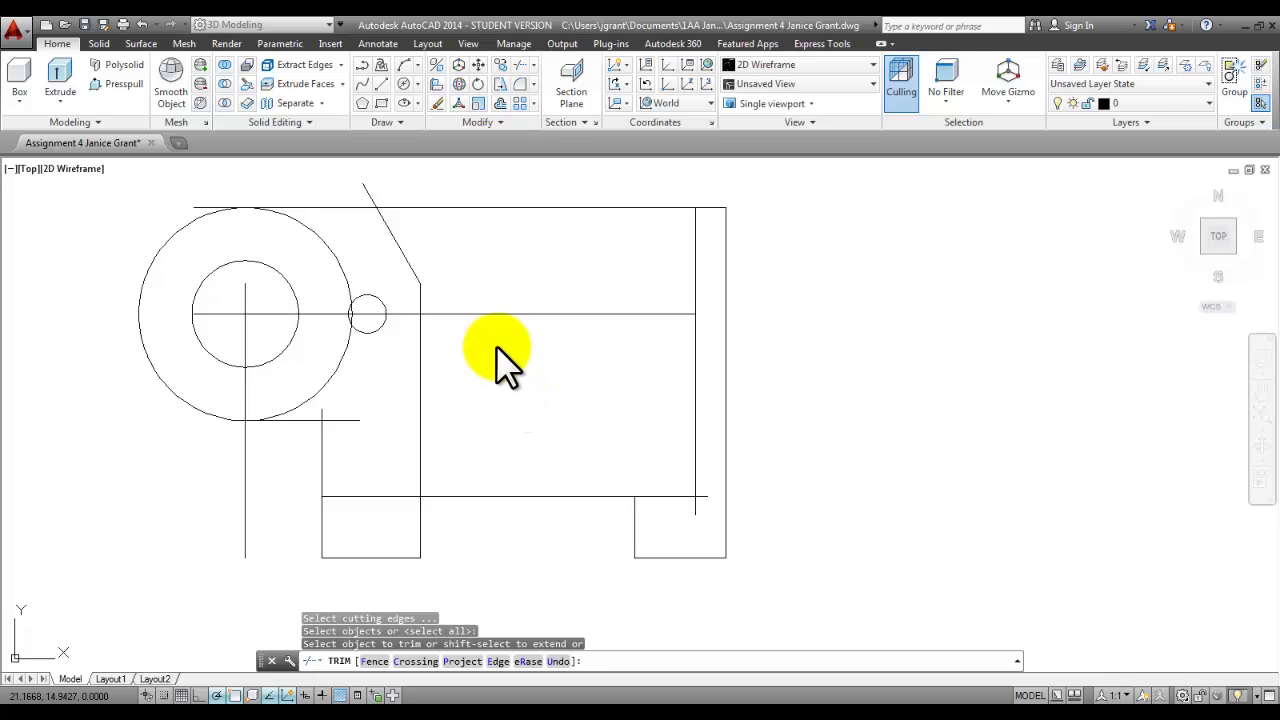
click(495, 314)
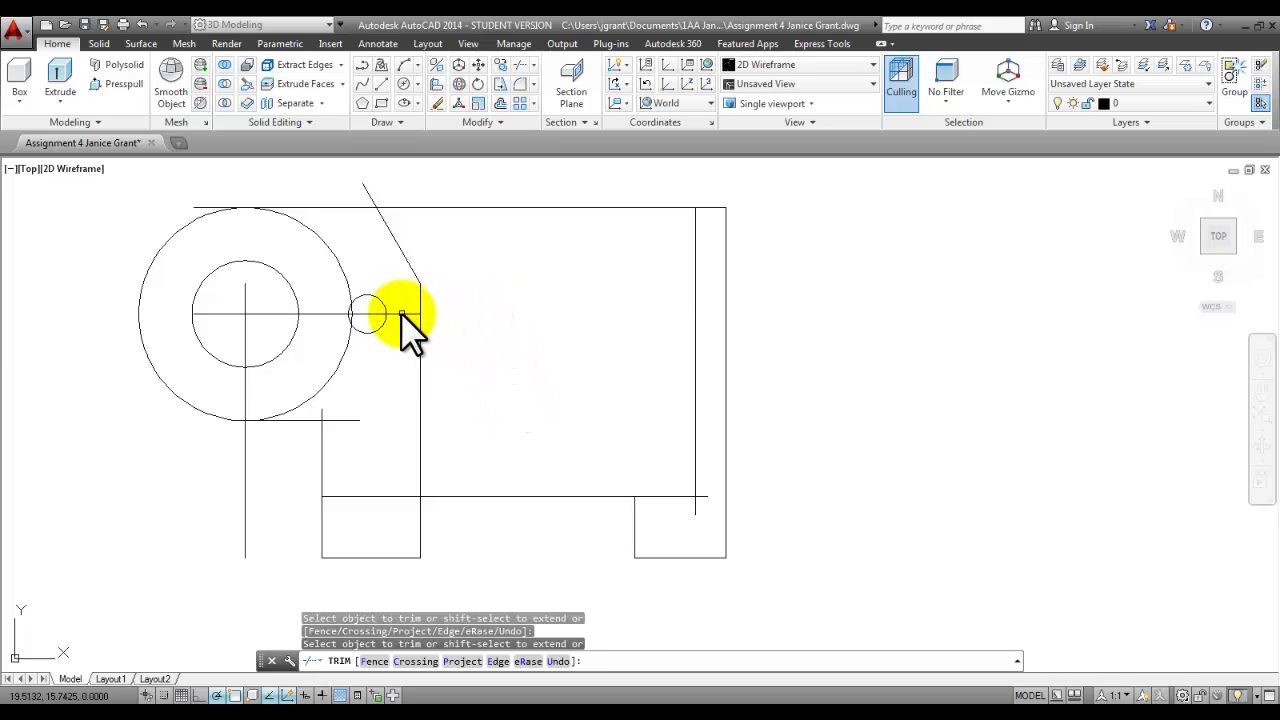
click(401, 314)
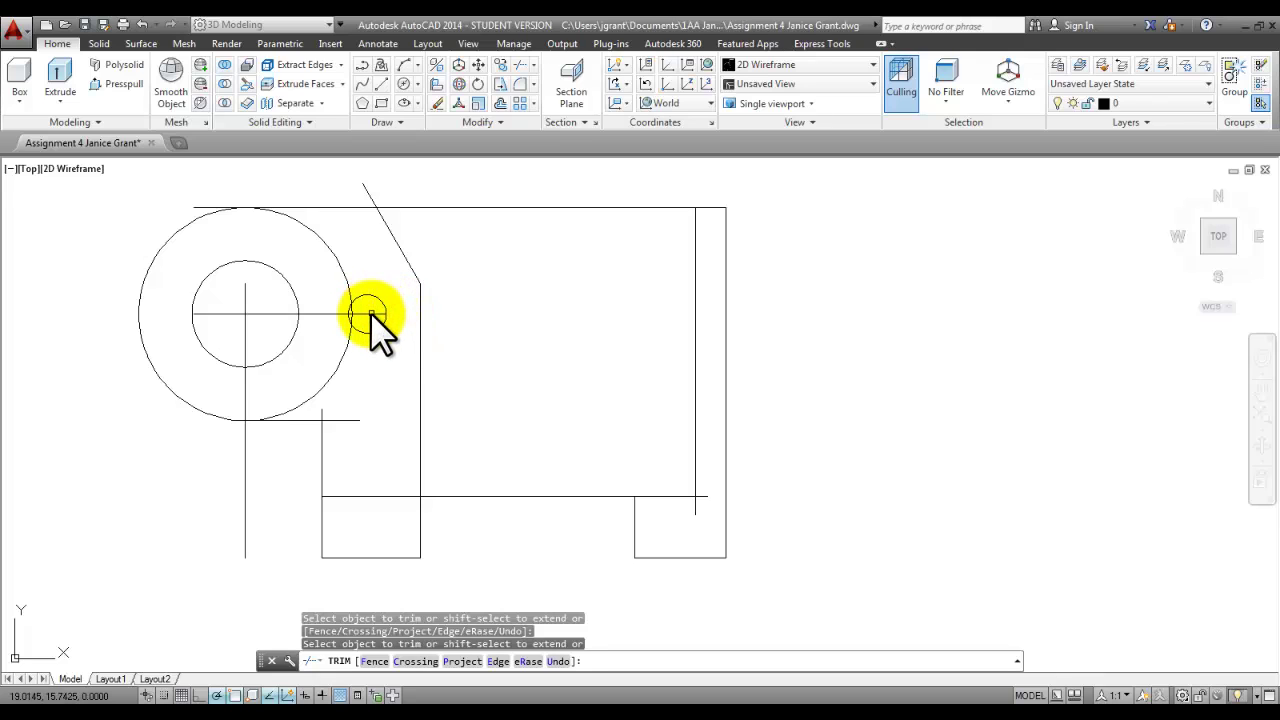
click(369, 314)
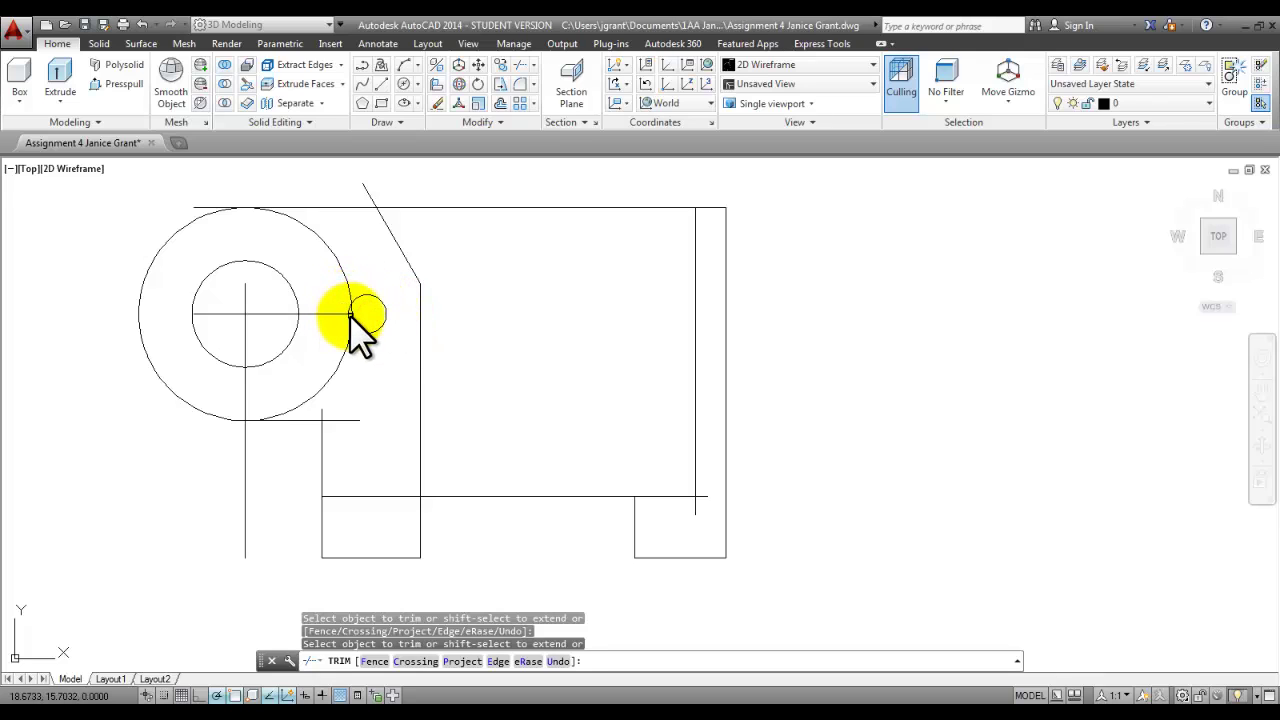
scroll(347, 316, up, 4)
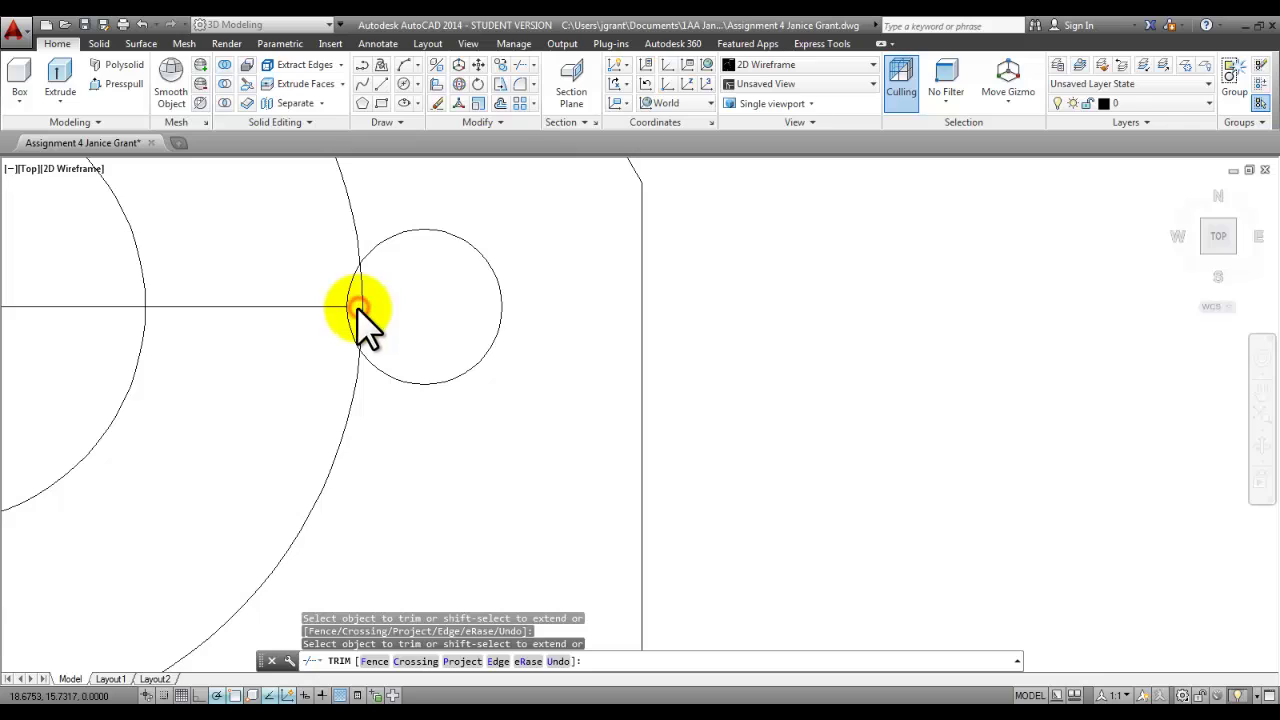
scroll(350, 312, down, 5)
click(350, 312)
click(342, 307)
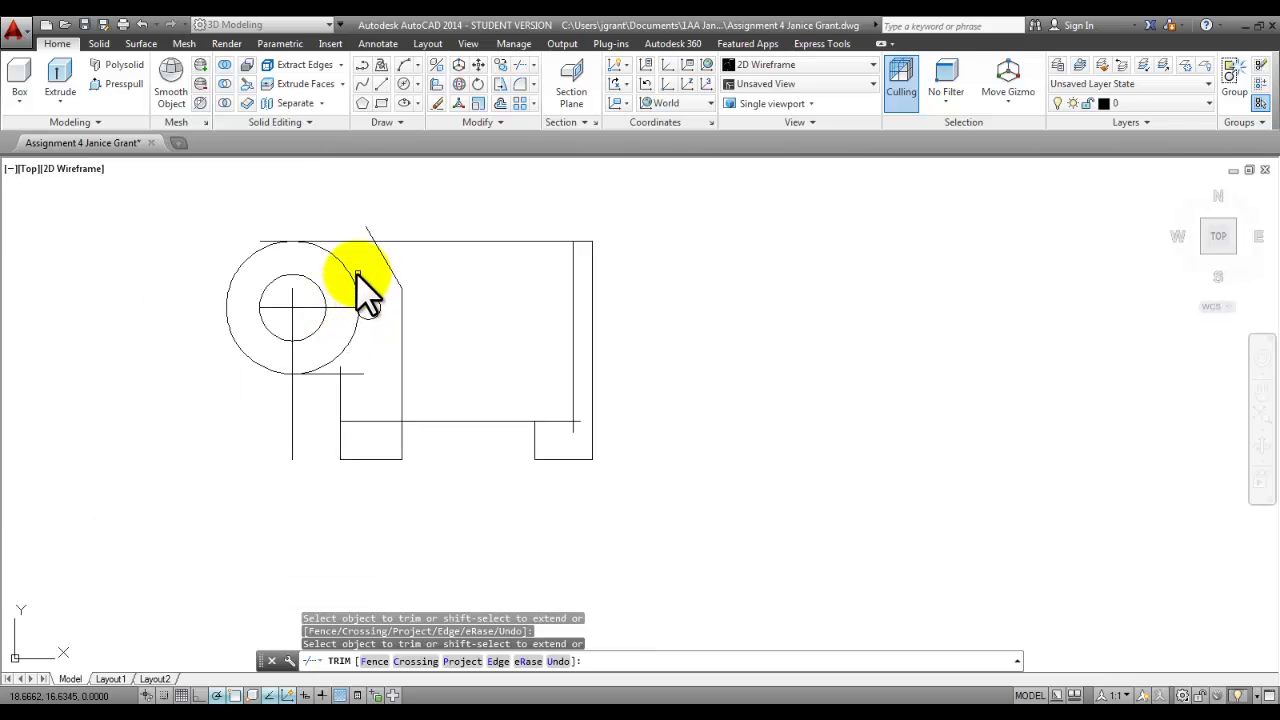
Step: Trim the outer circle's upper-right arc and remaining scraps, then erase the two centre lines
click(352, 278)
scroll(357, 308, up, 4)
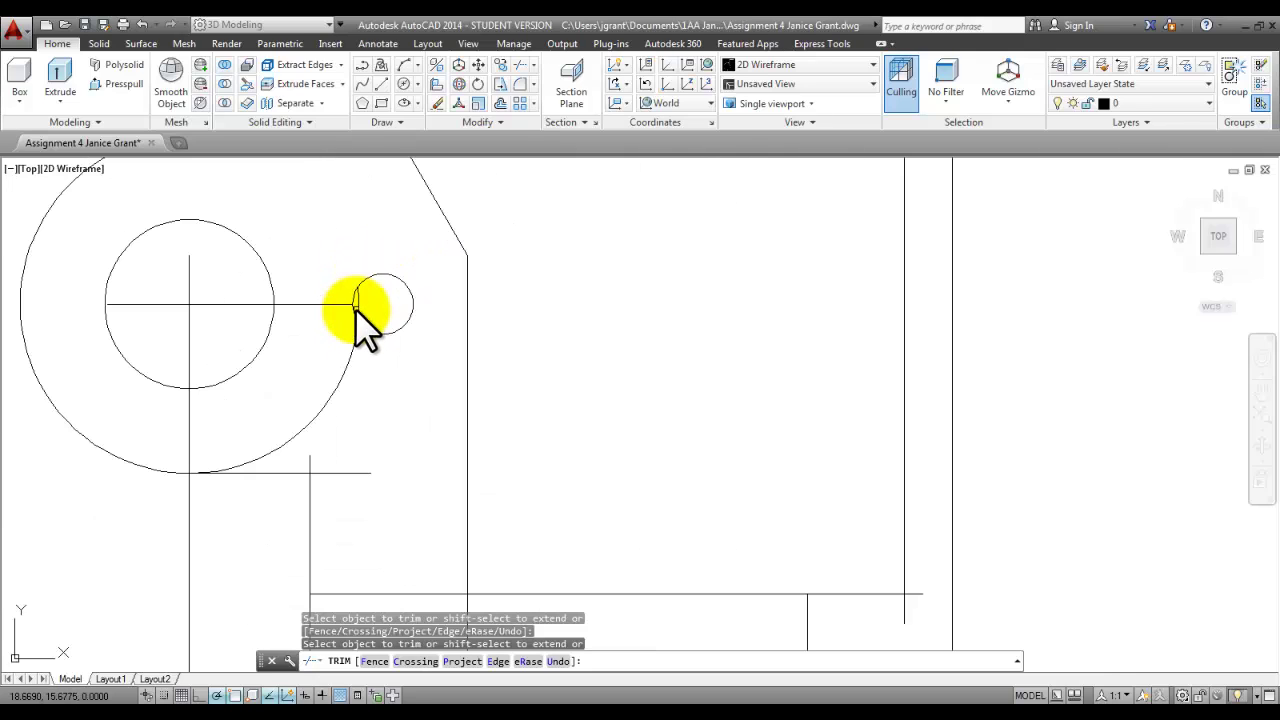
click(354, 347)
click(343, 366)
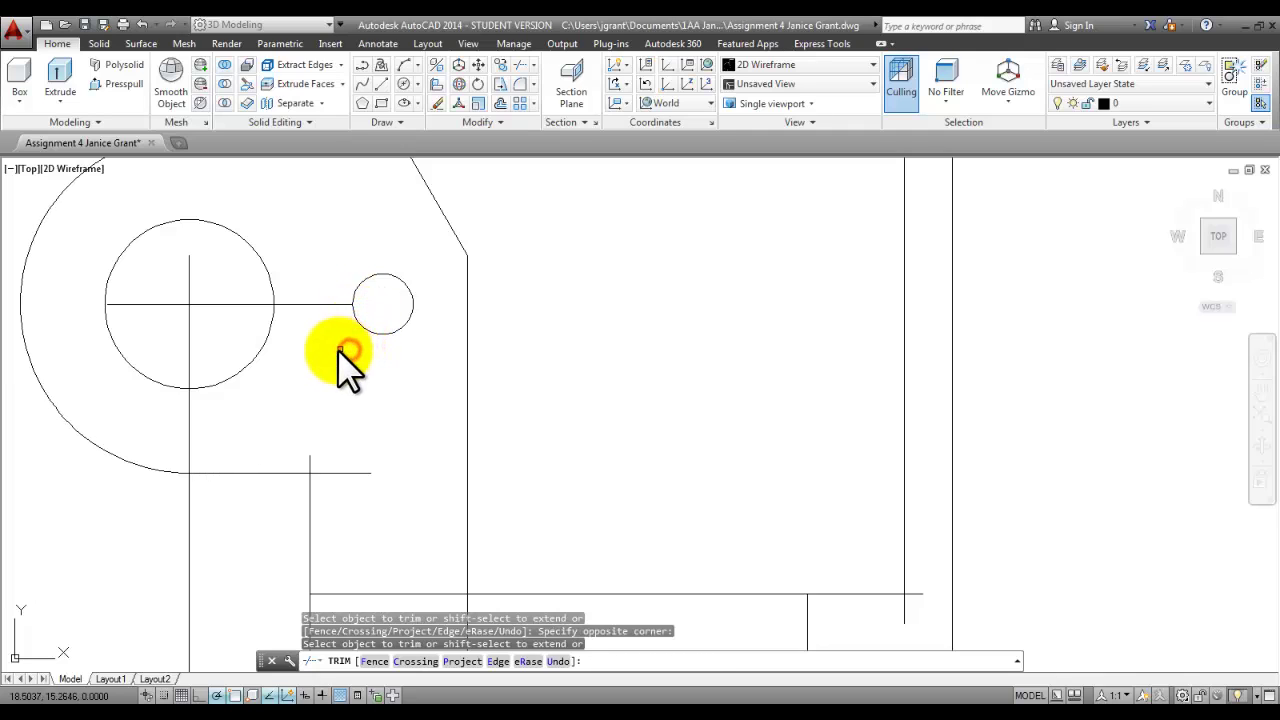
key(Escape)
scroll(335, 350, down, 3)
click(271, 321)
click(437, 103)
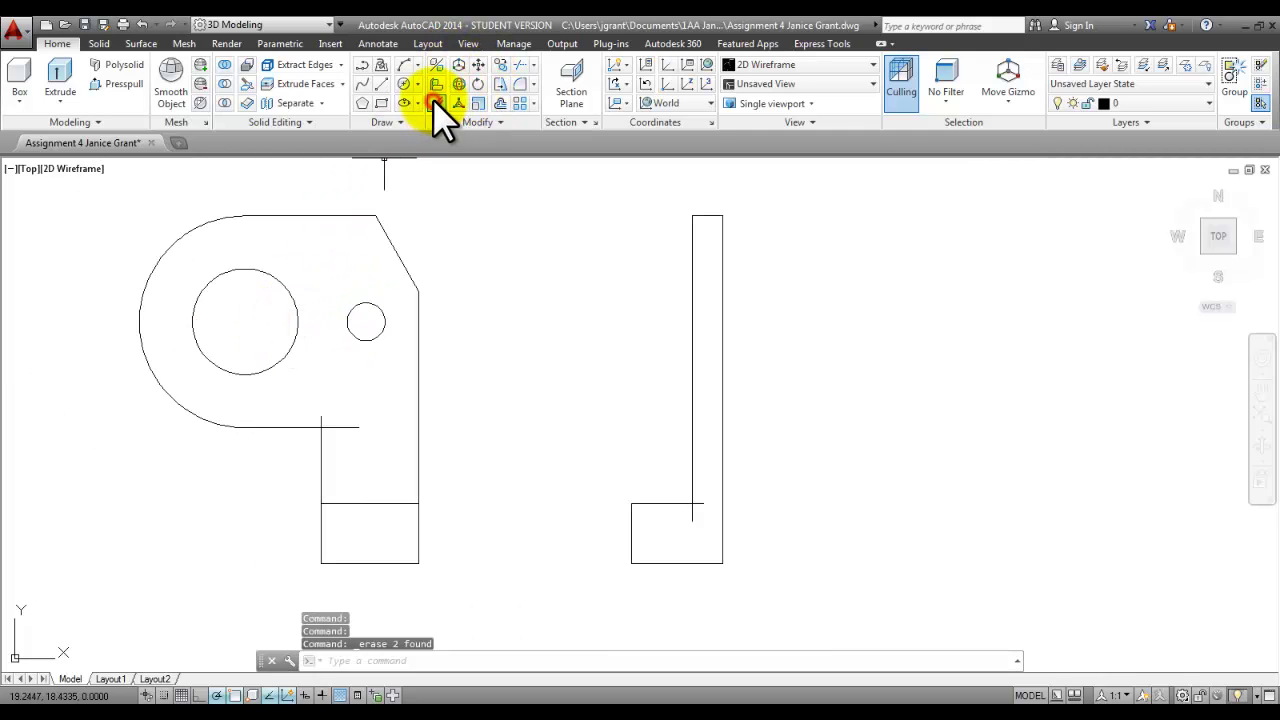
middle_drag(523, 297, 519, 290)
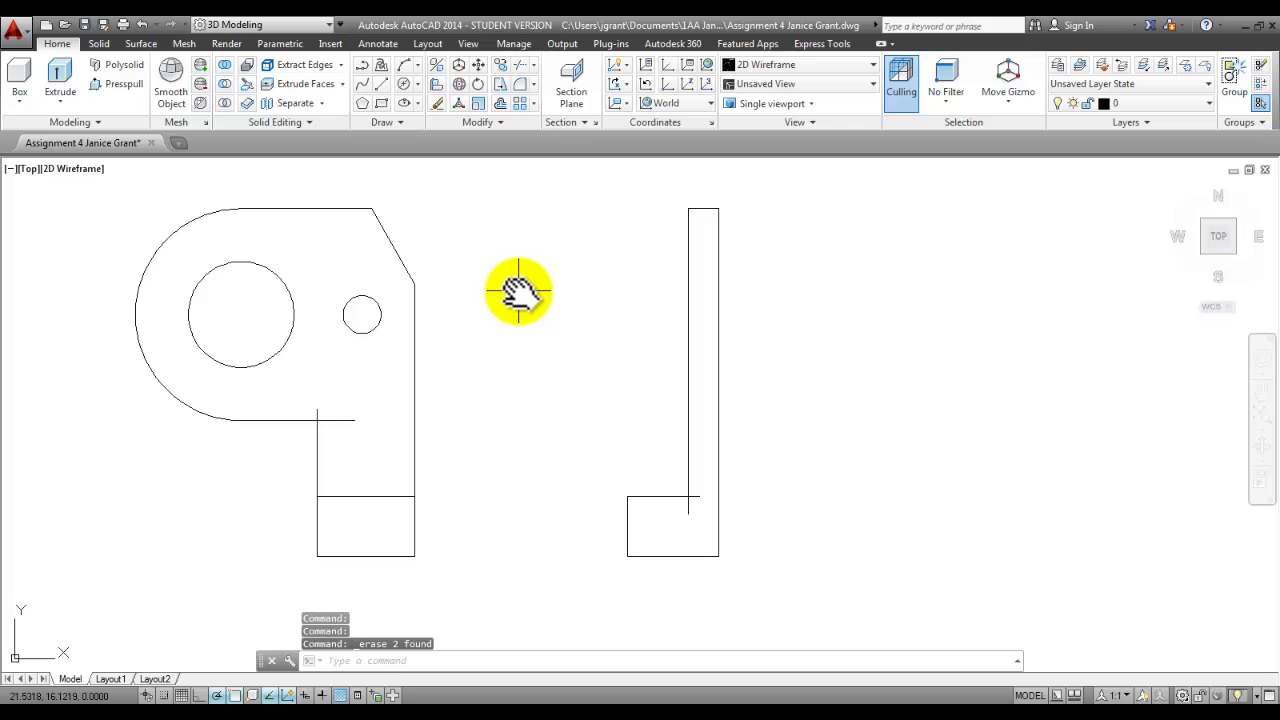
Step: Start FILLET in Multiple mode with a 0.25 radius
click(520, 81)
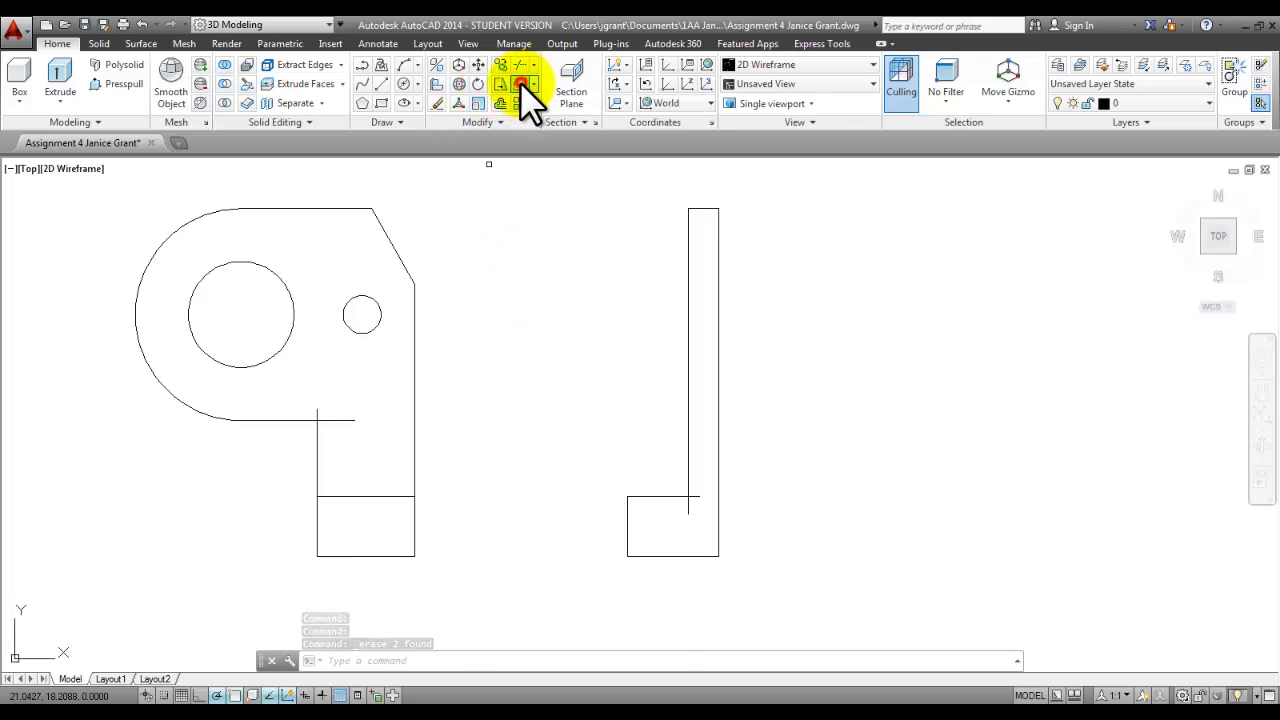
right_click(509, 250)
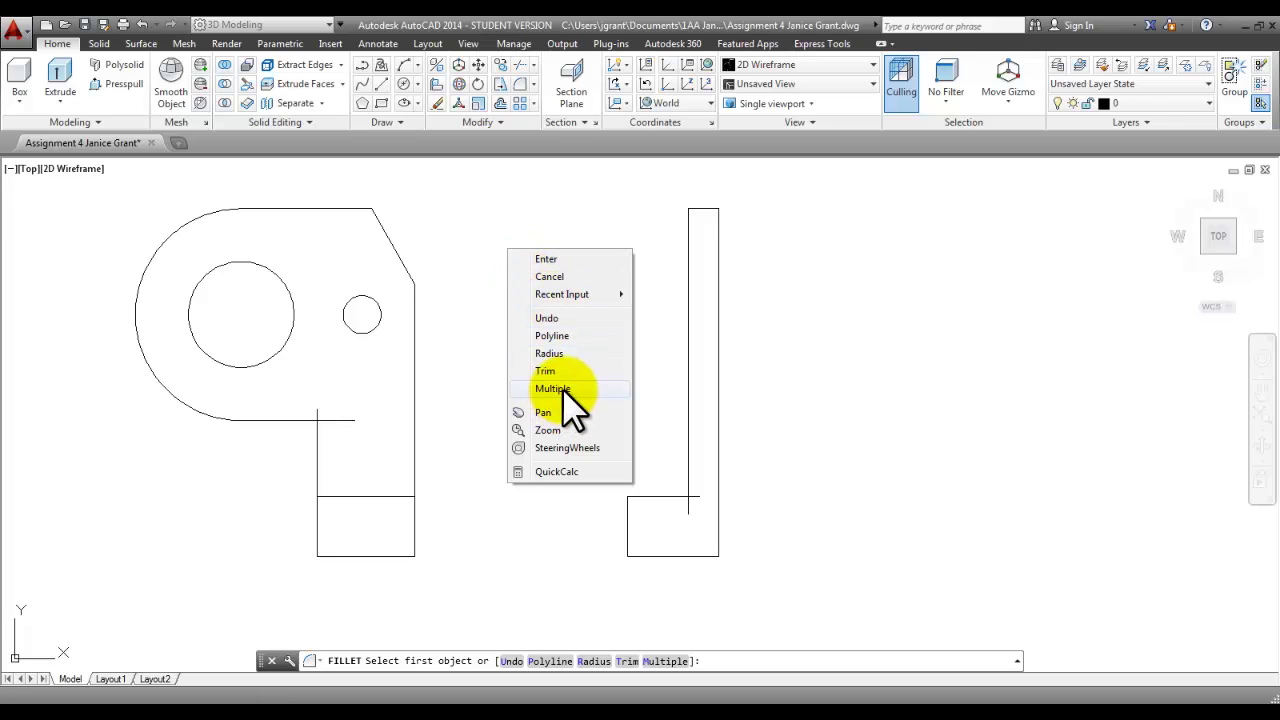
click(562, 388)
right_click(503, 258)
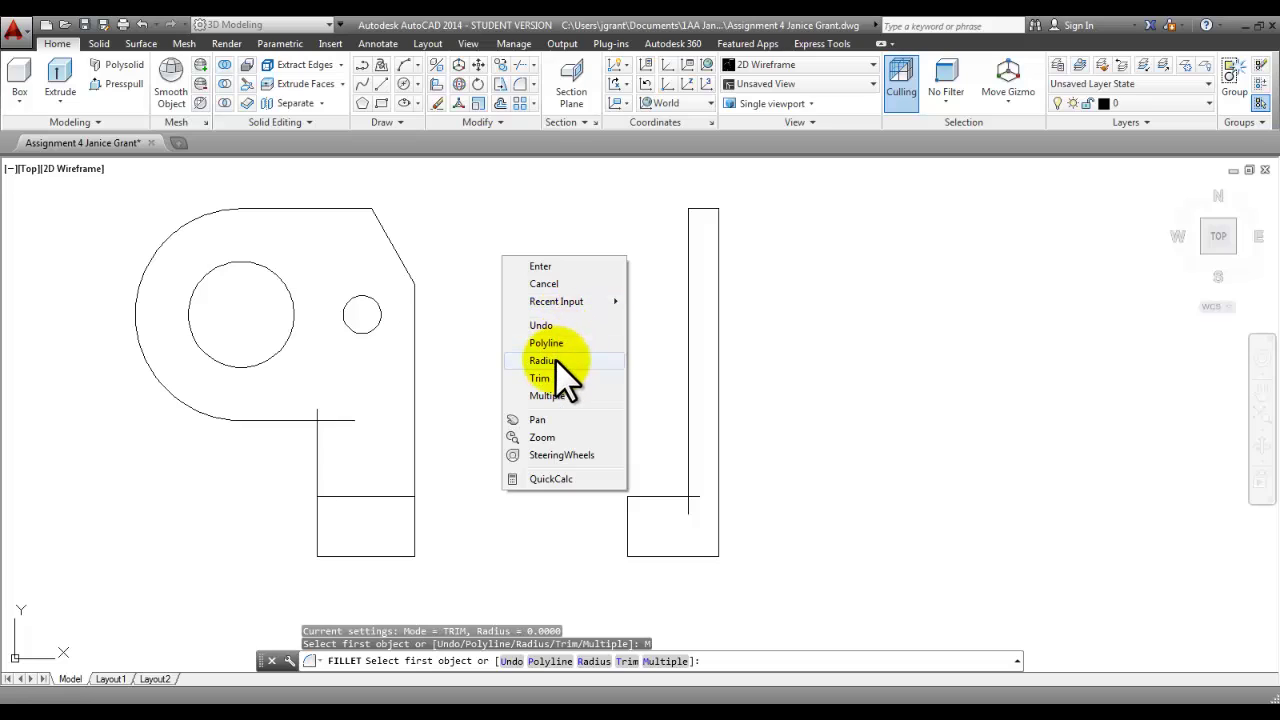
click(555, 359)
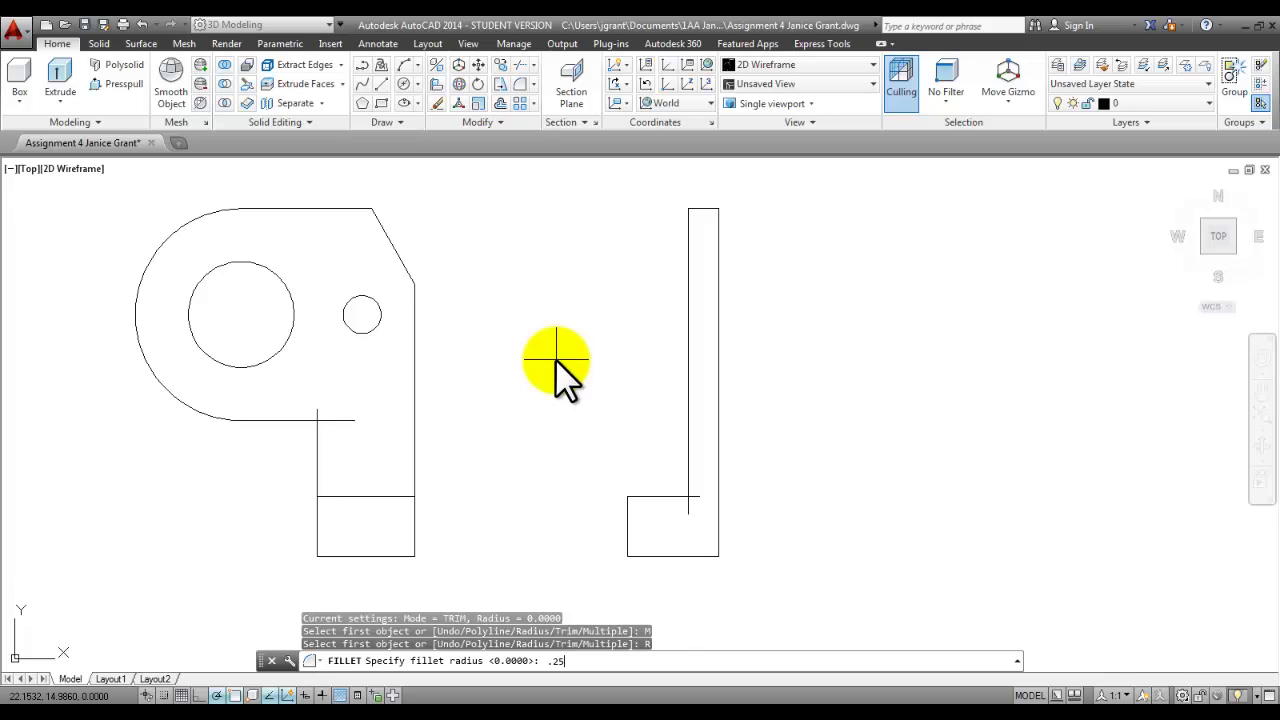
key(Return)
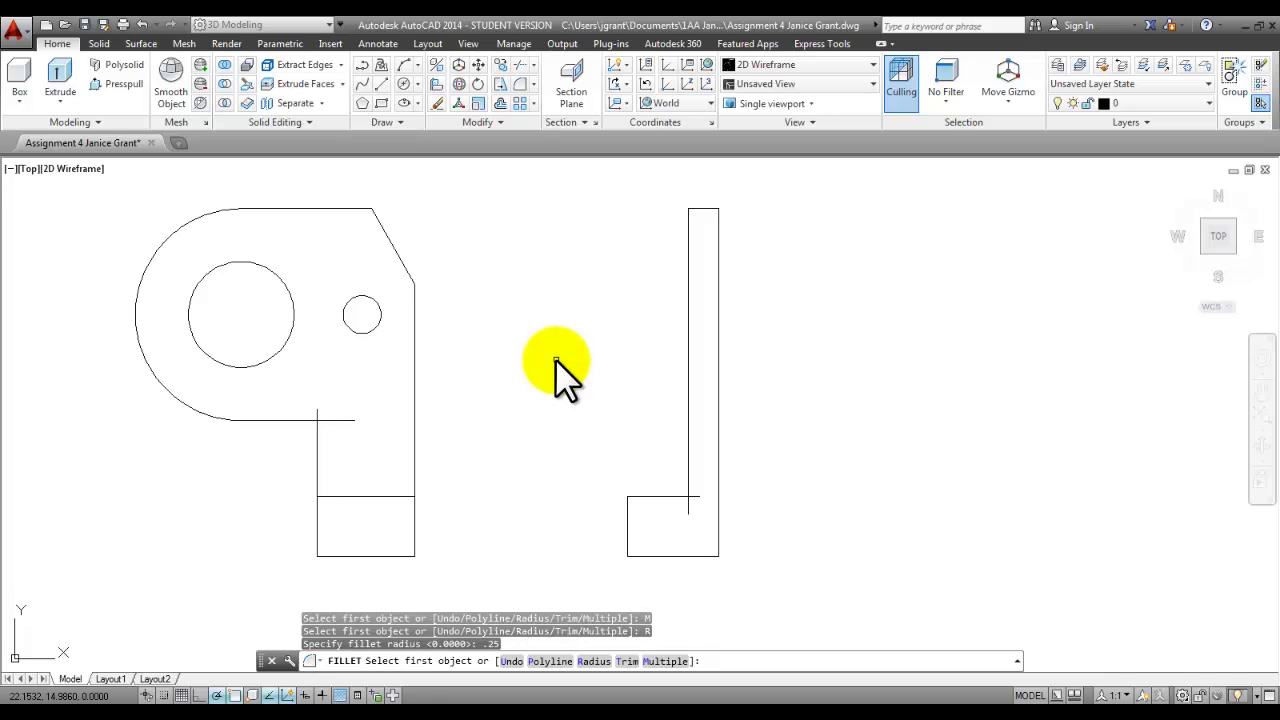
Step: Round the foot's corners and the right view's top-left corner with 0.25 fillets
click(651, 498)
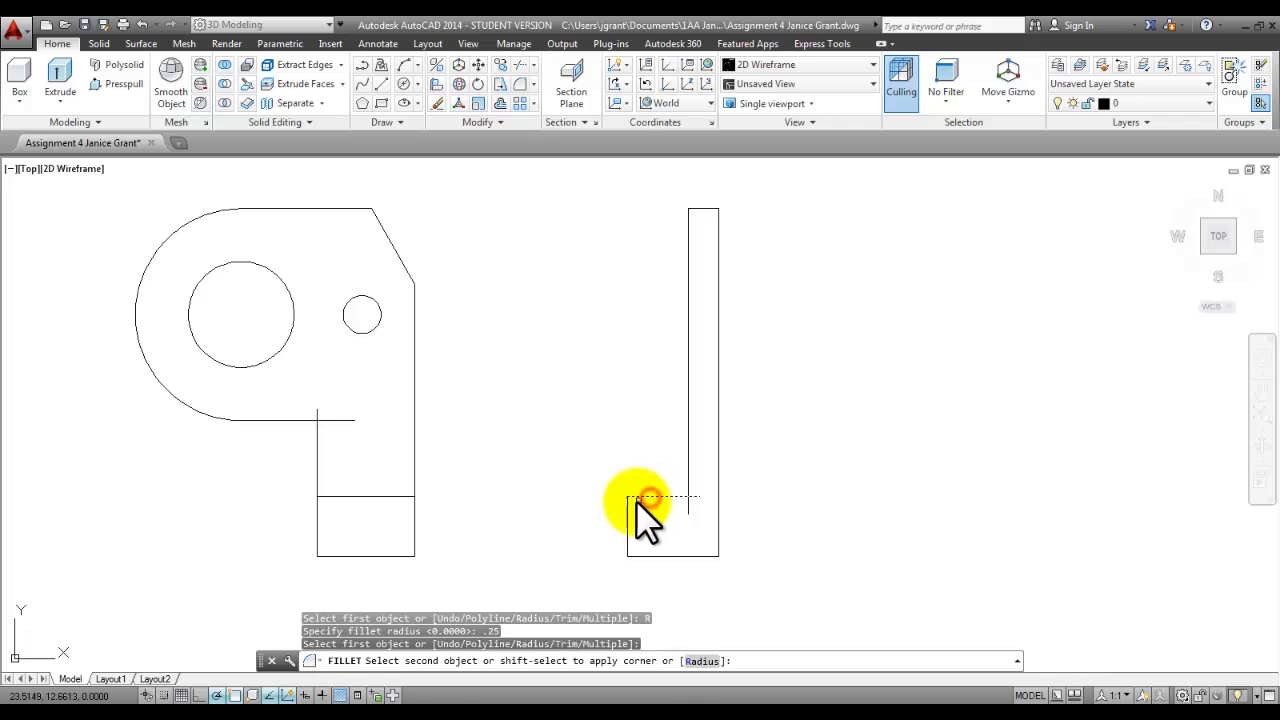
click(627, 525)
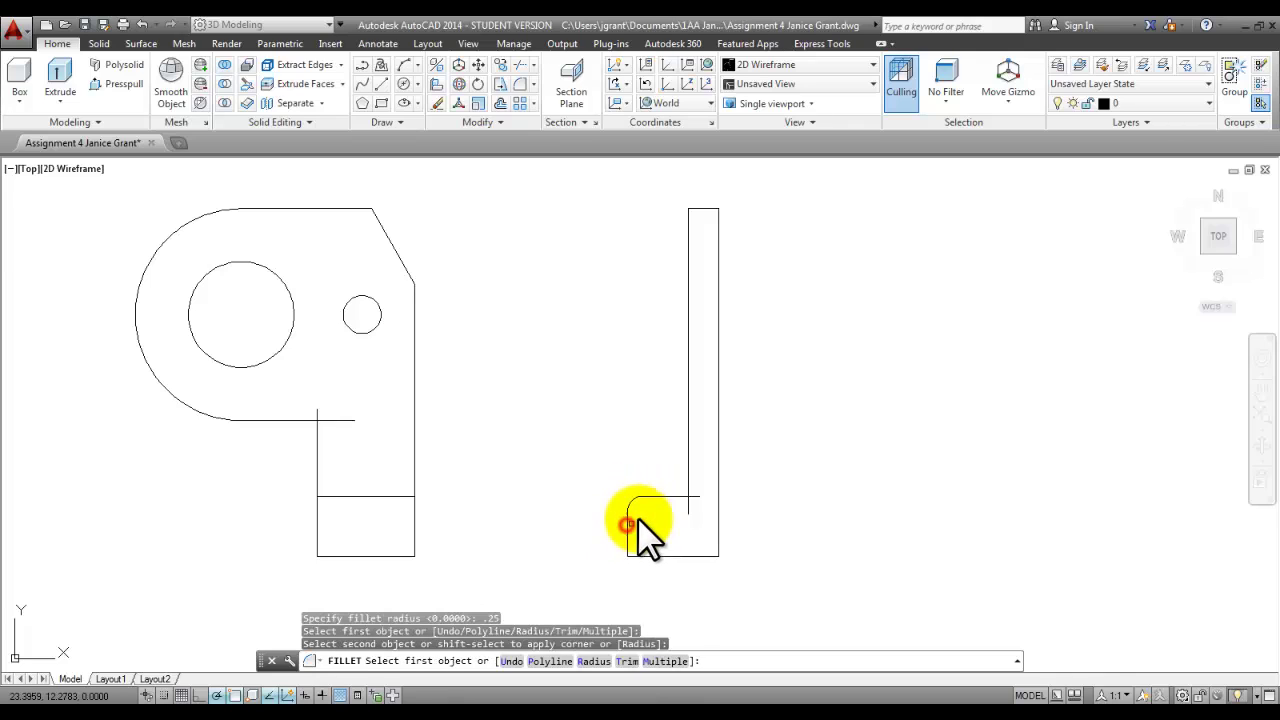
click(668, 497)
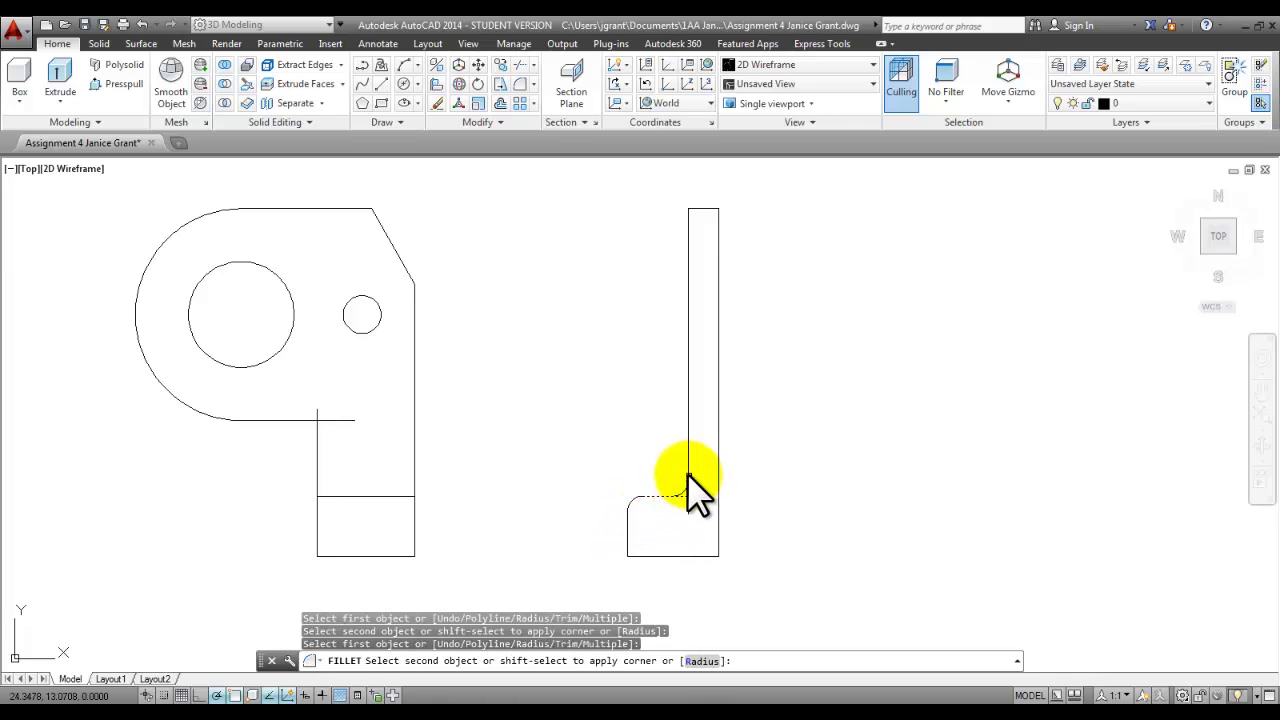
click(687, 459)
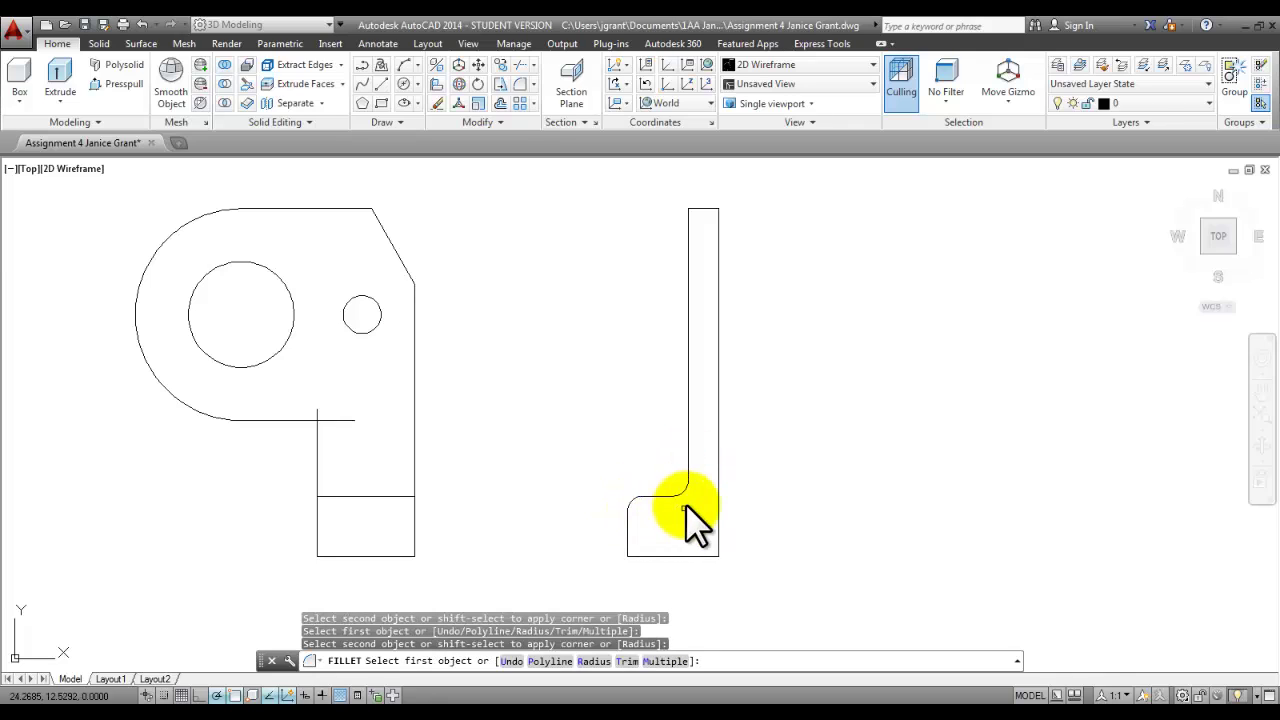
click(698, 204)
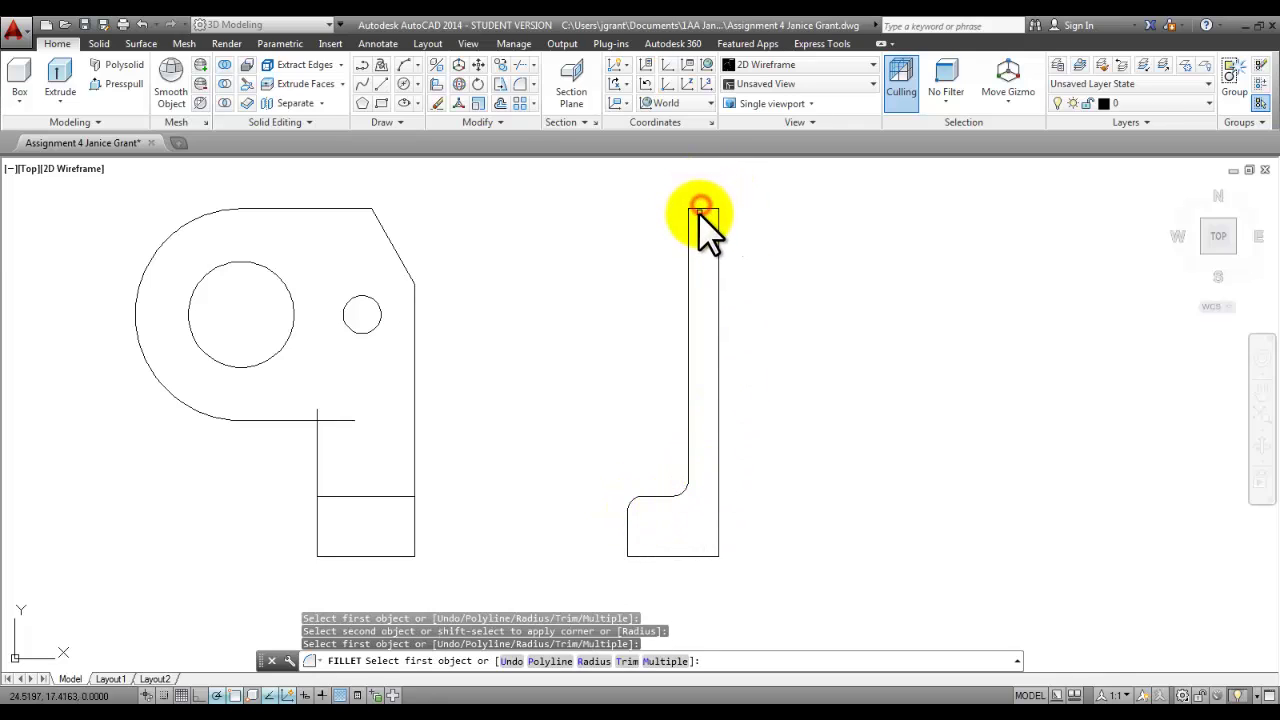
click(698, 206)
click(694, 210)
click(689, 225)
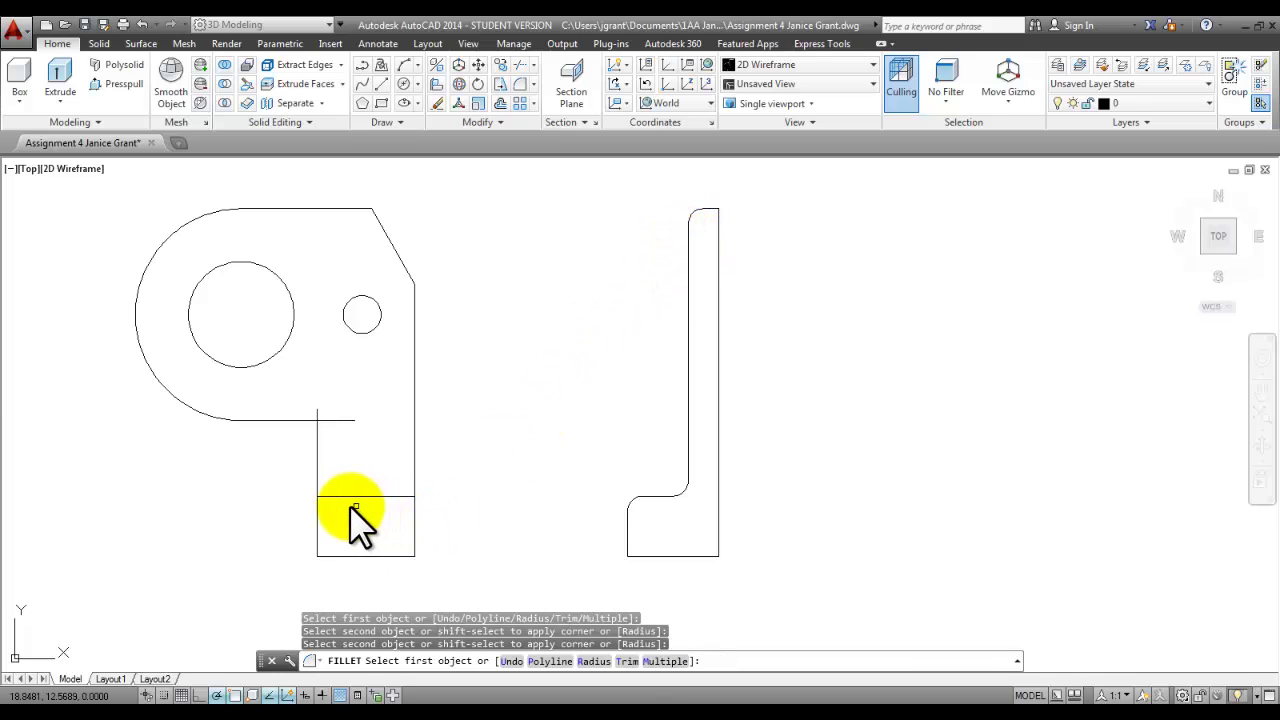
text(m)
key(Return)
text(r)
key(Return)
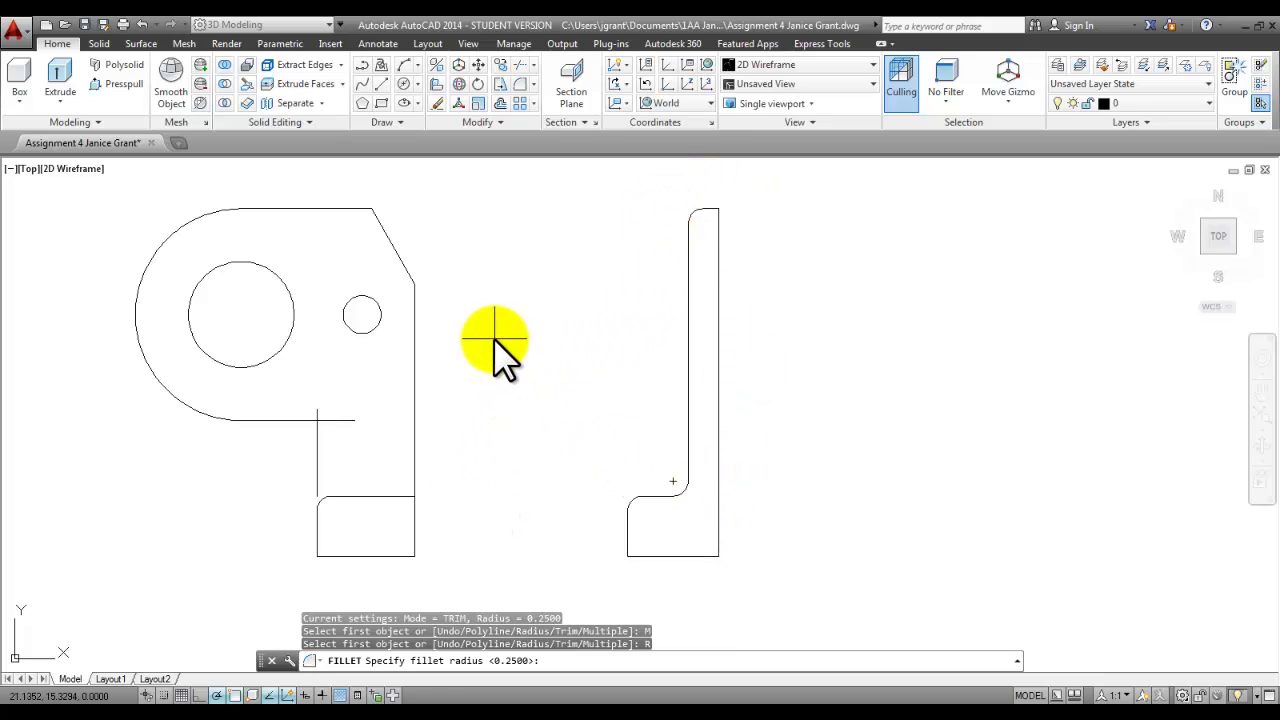
Step: Round the left view's inner corner with a 0.5 fillet
key(Return)
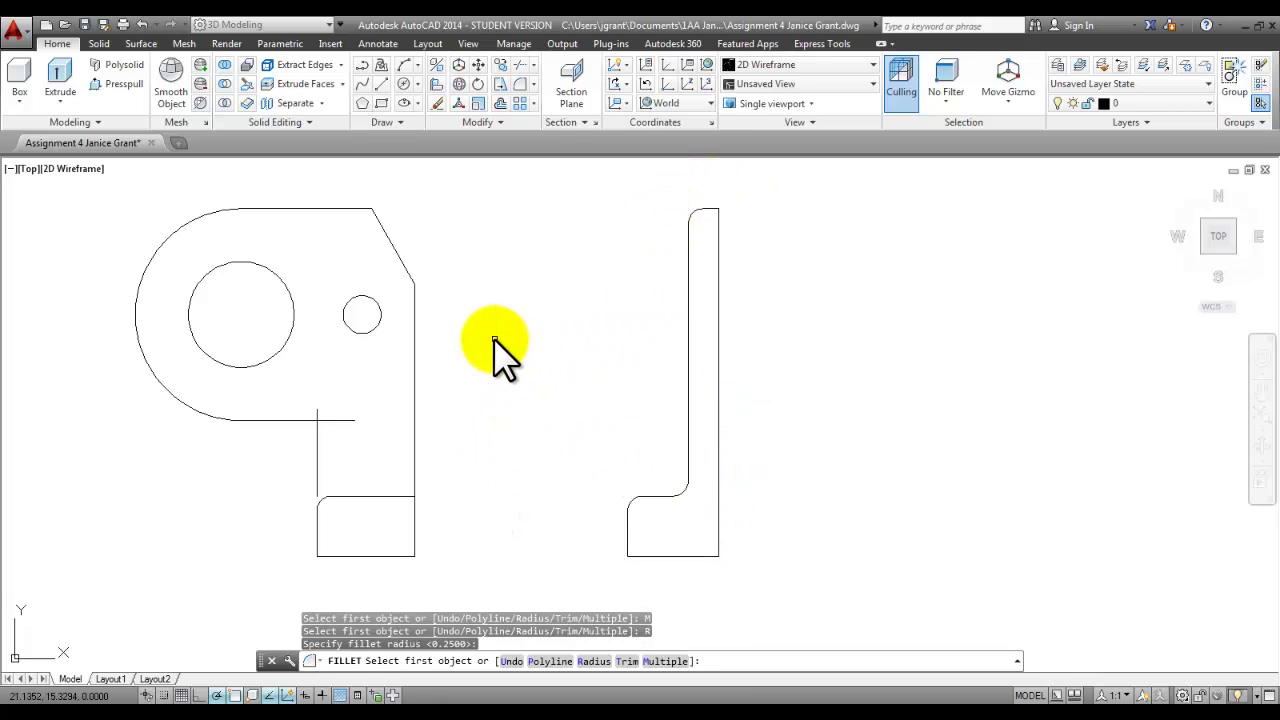
right_click(494, 340)
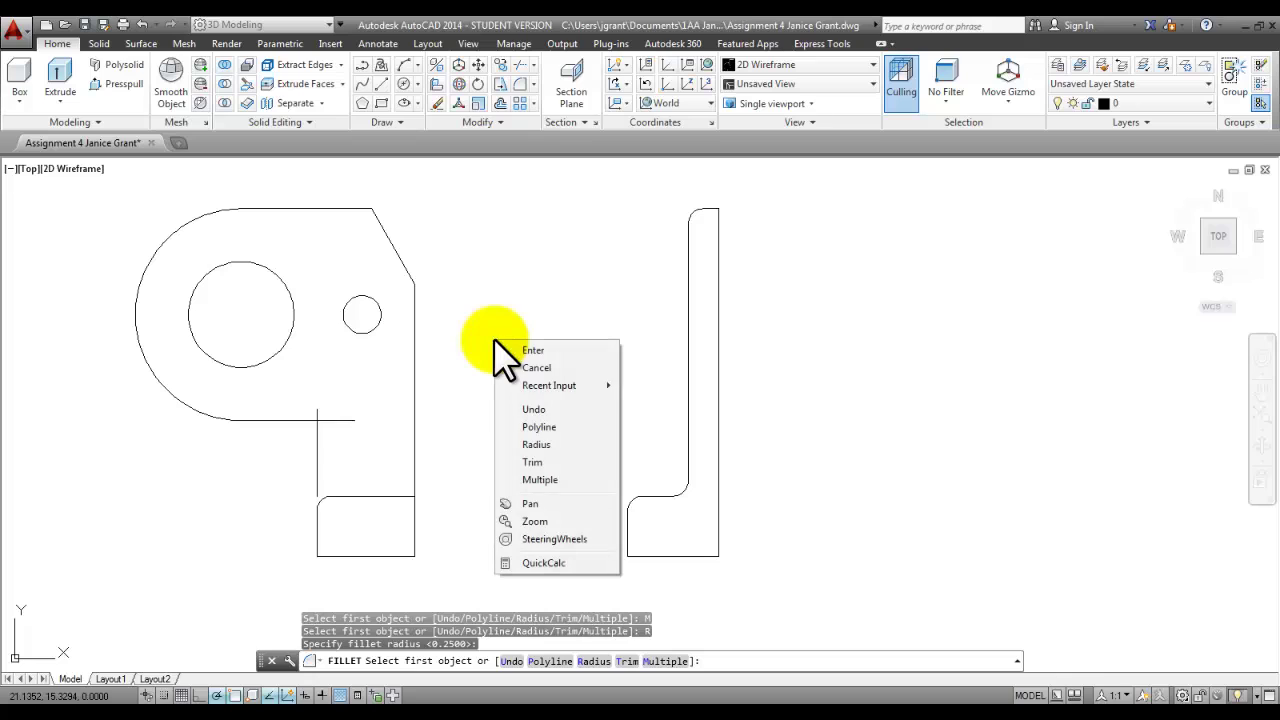
click(535, 443)
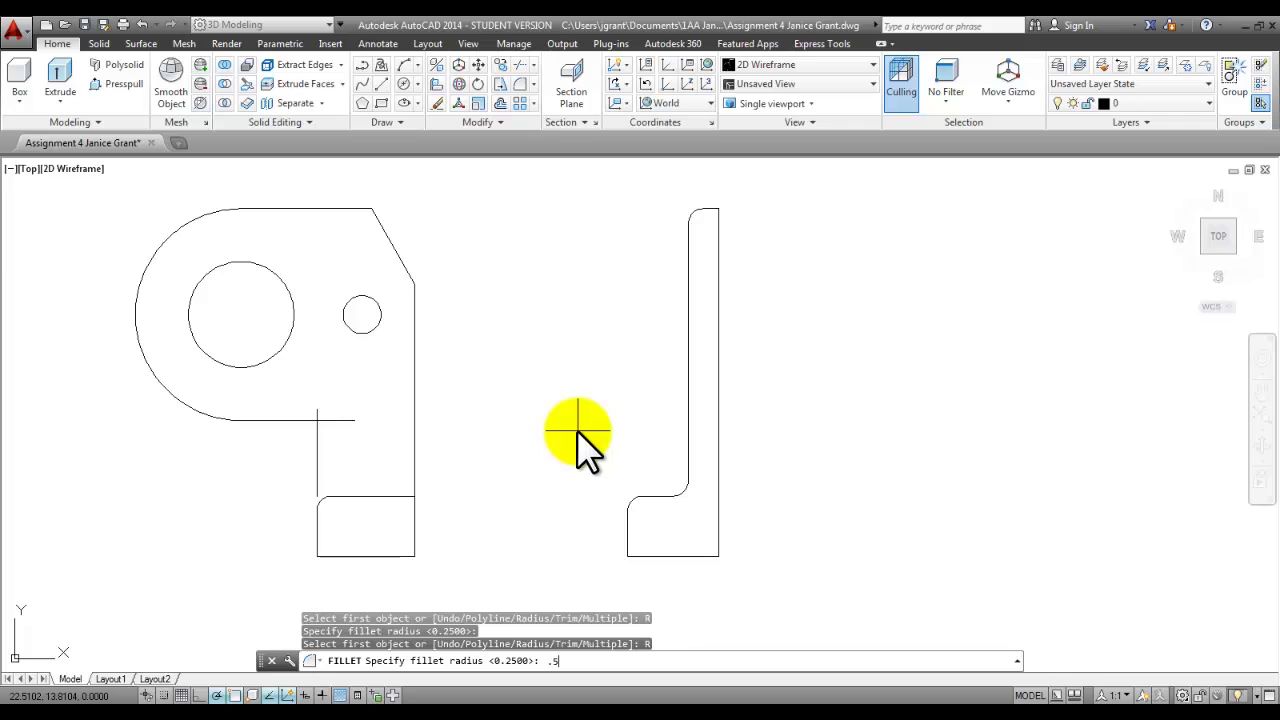
text(.5)
key(Return)
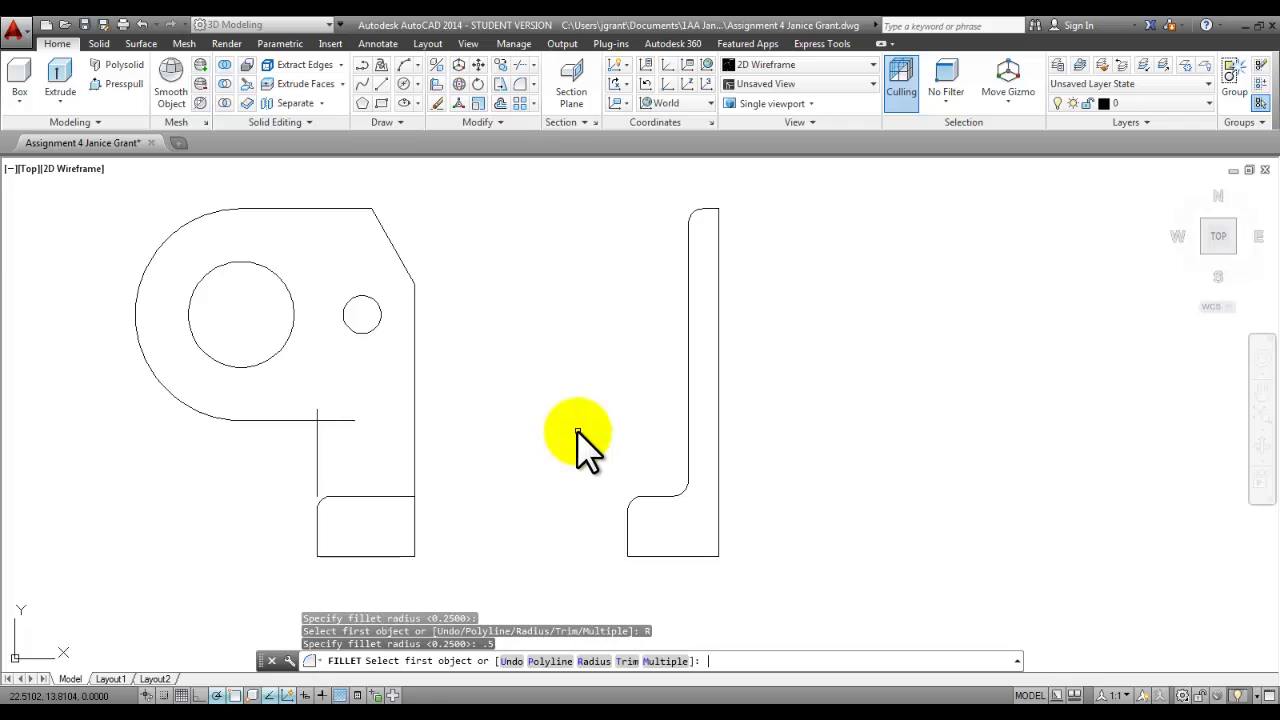
click(299, 420)
click(317, 460)
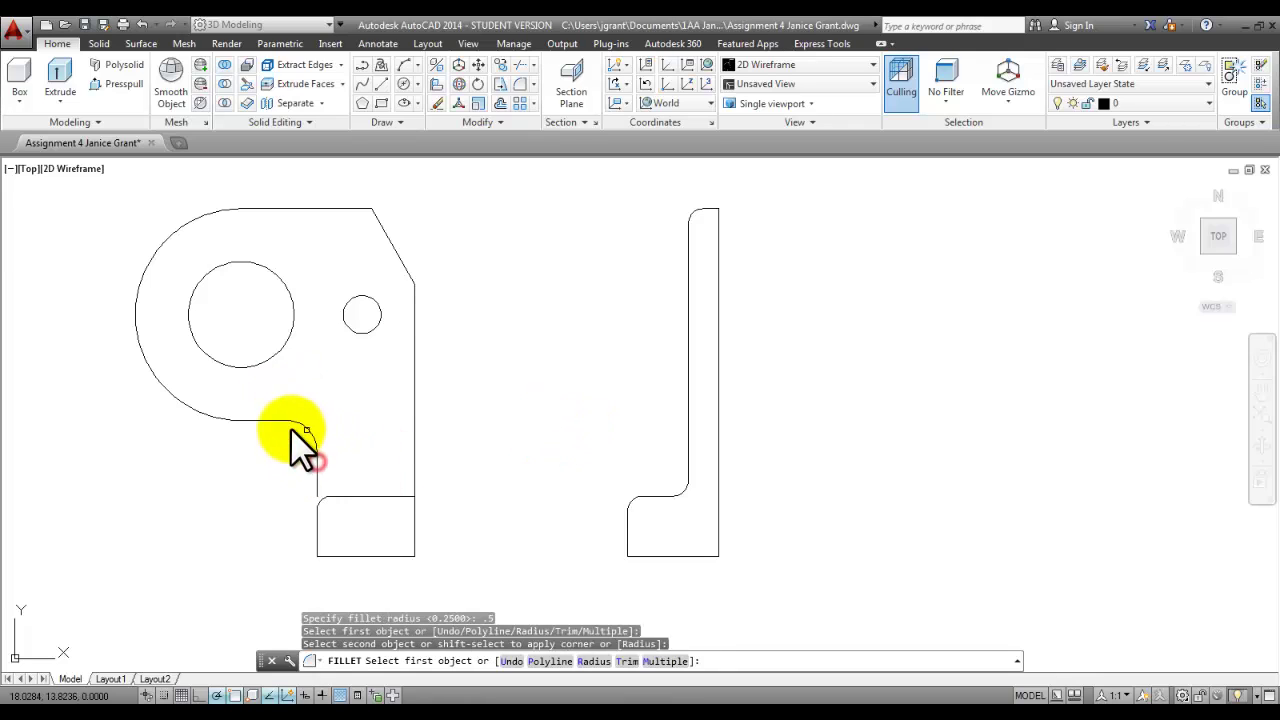
key(Return)
Step: Stretch the vertical edge below the fillet down to the lower block and recentre both views
click(316, 482)
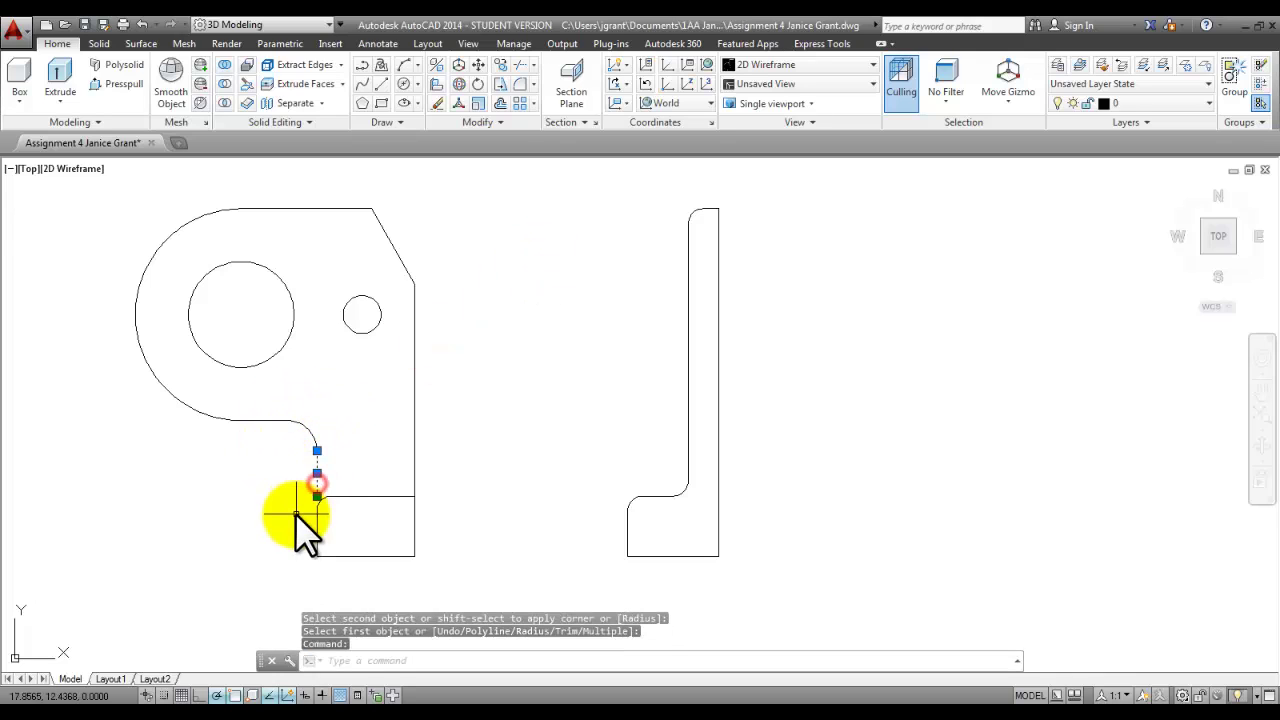
scroll(295, 513, up, 4)
click(343, 469)
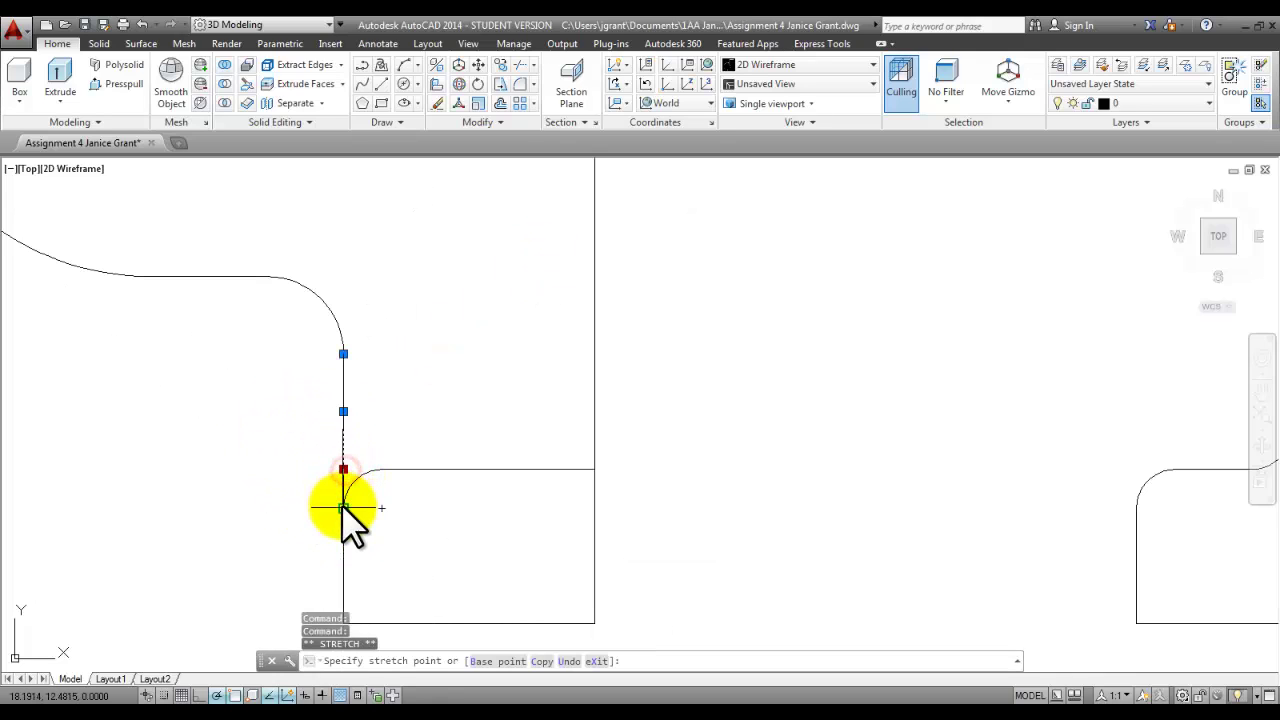
click(343, 508)
scroll(277, 466, down, 5)
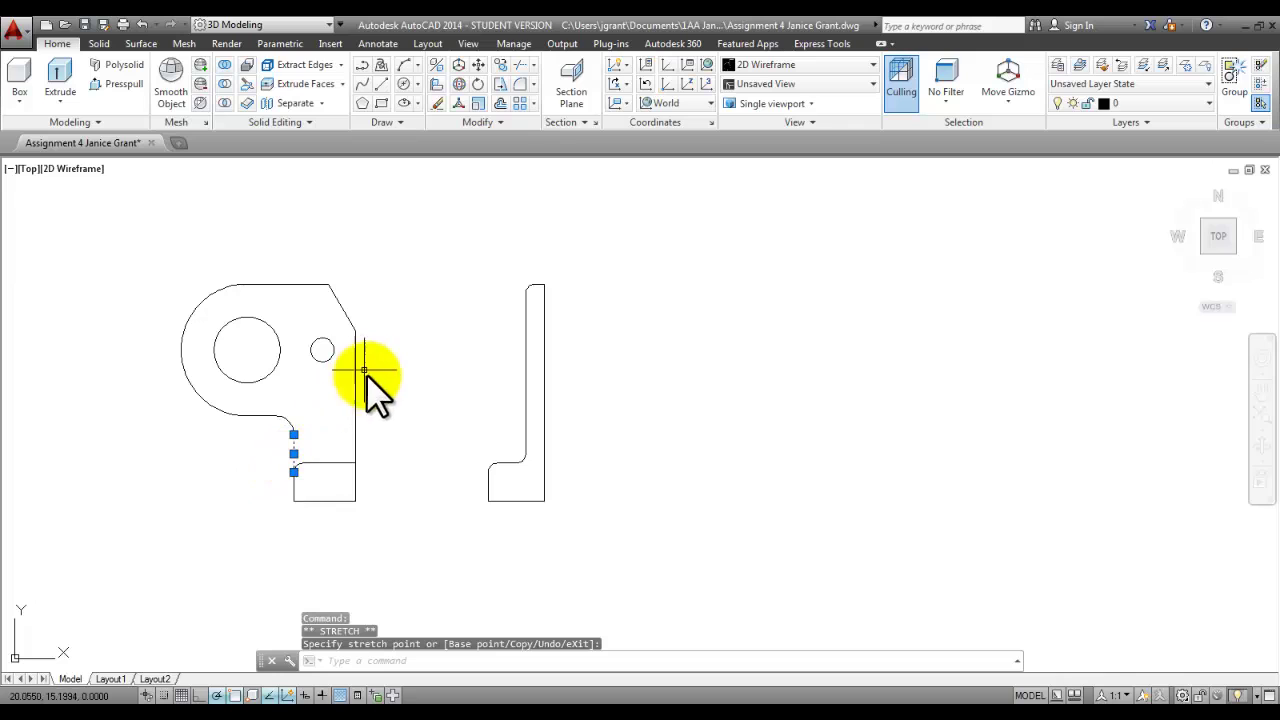
scroll(412, 440, up, 2)
key(Escape)
key(Escape)
middle_drag(412, 440, 540, 443)
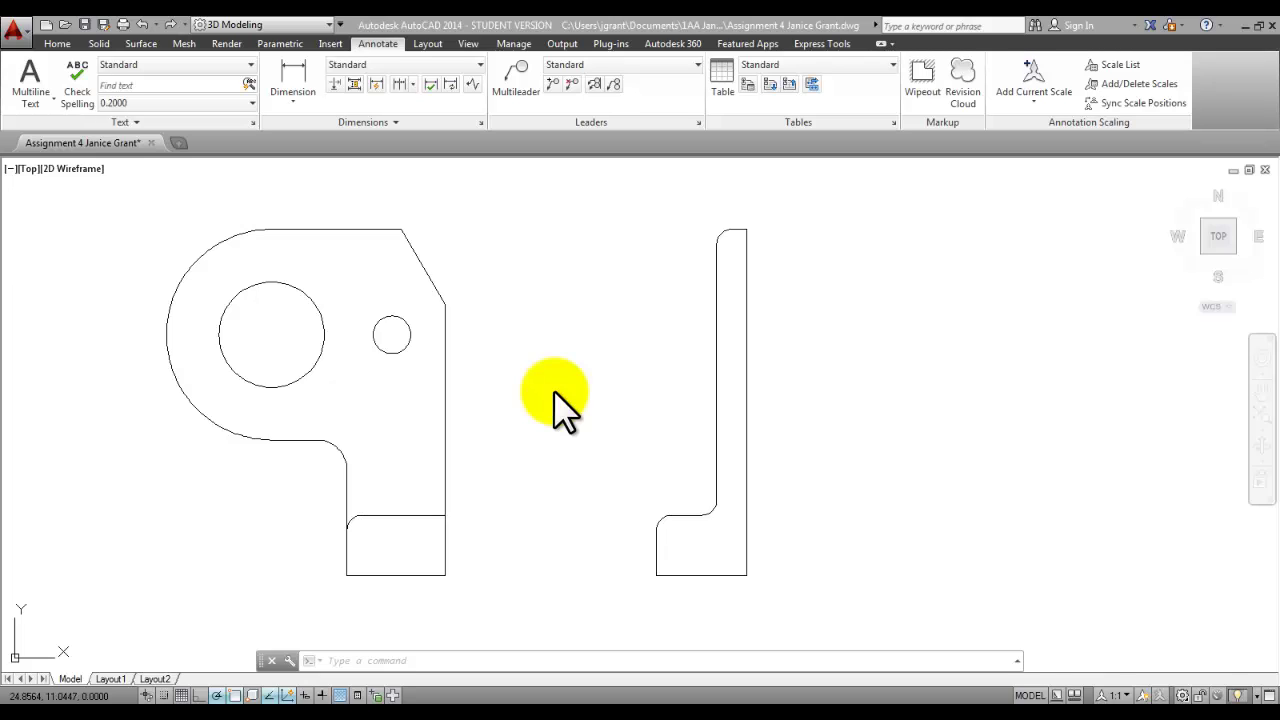
Step: Change the Standard dimension style's primary unit format to Fractional using the D command
text(d)
key(Return)
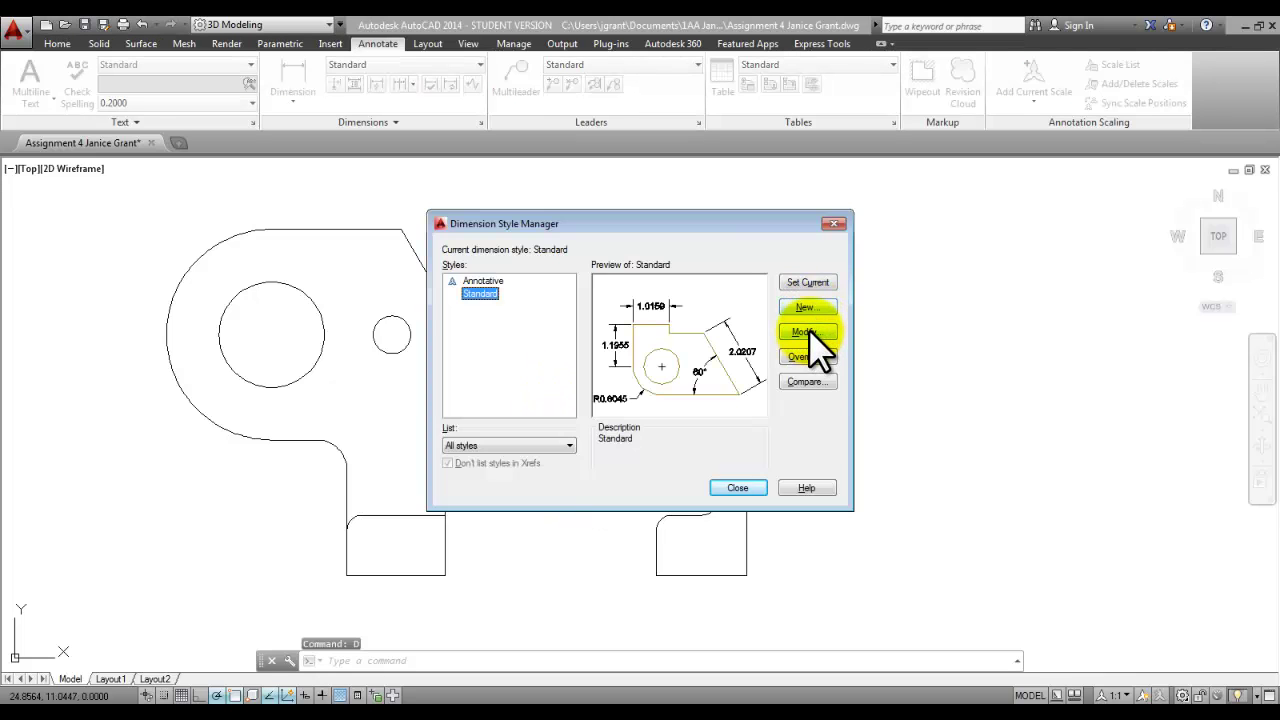
click(820, 336)
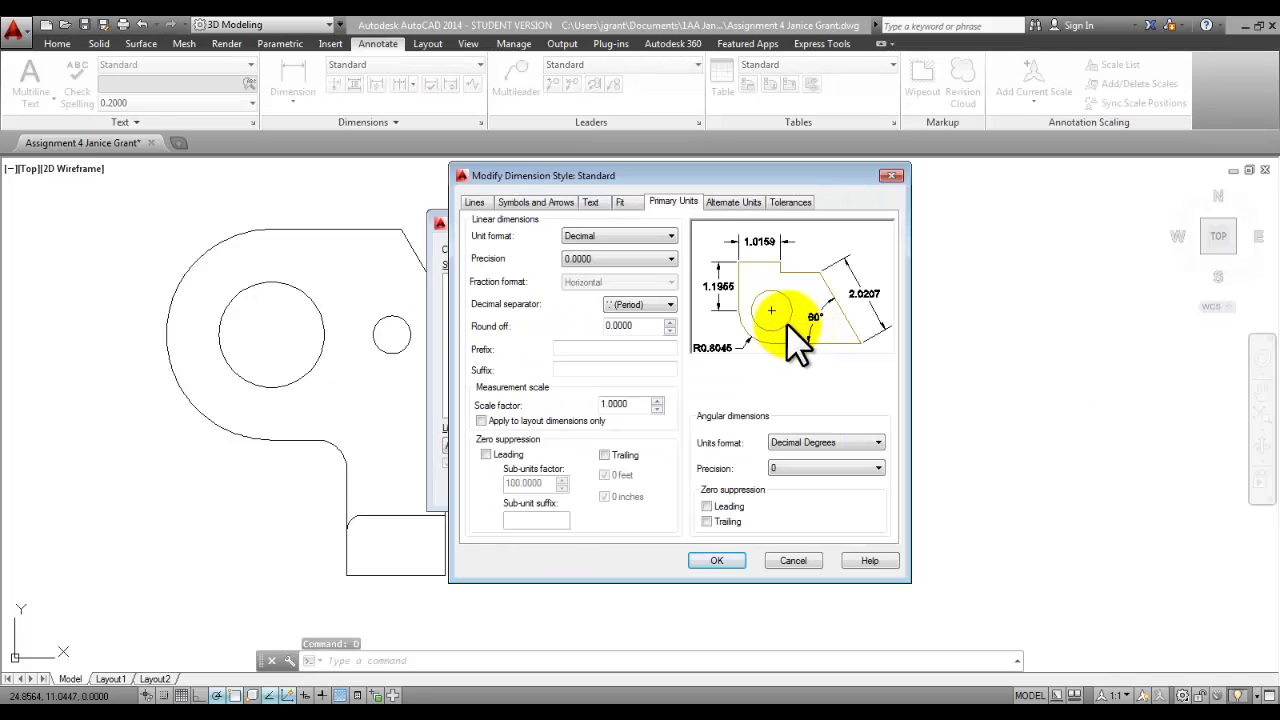
click(664, 238)
click(630, 292)
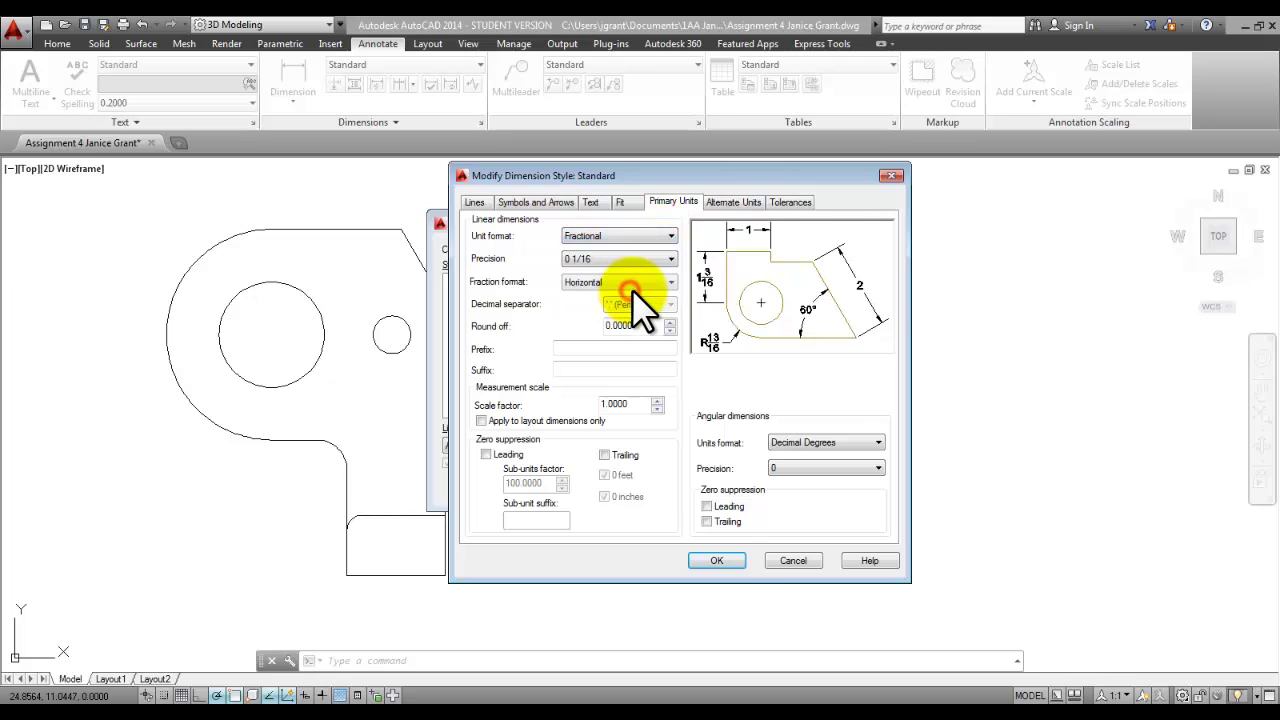
click(730, 558)
click(738, 488)
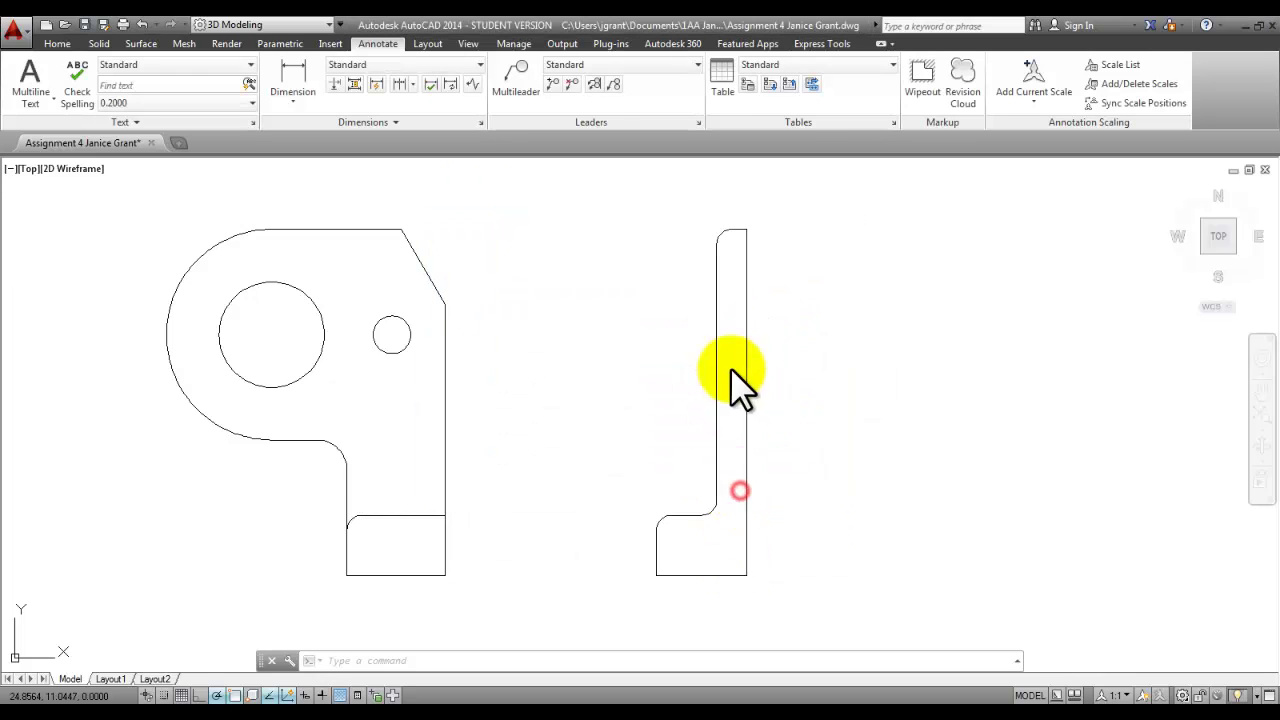
Step: Add a vertical 5 3/4 linear dimension along the right profile's outer edge
click(304, 97)
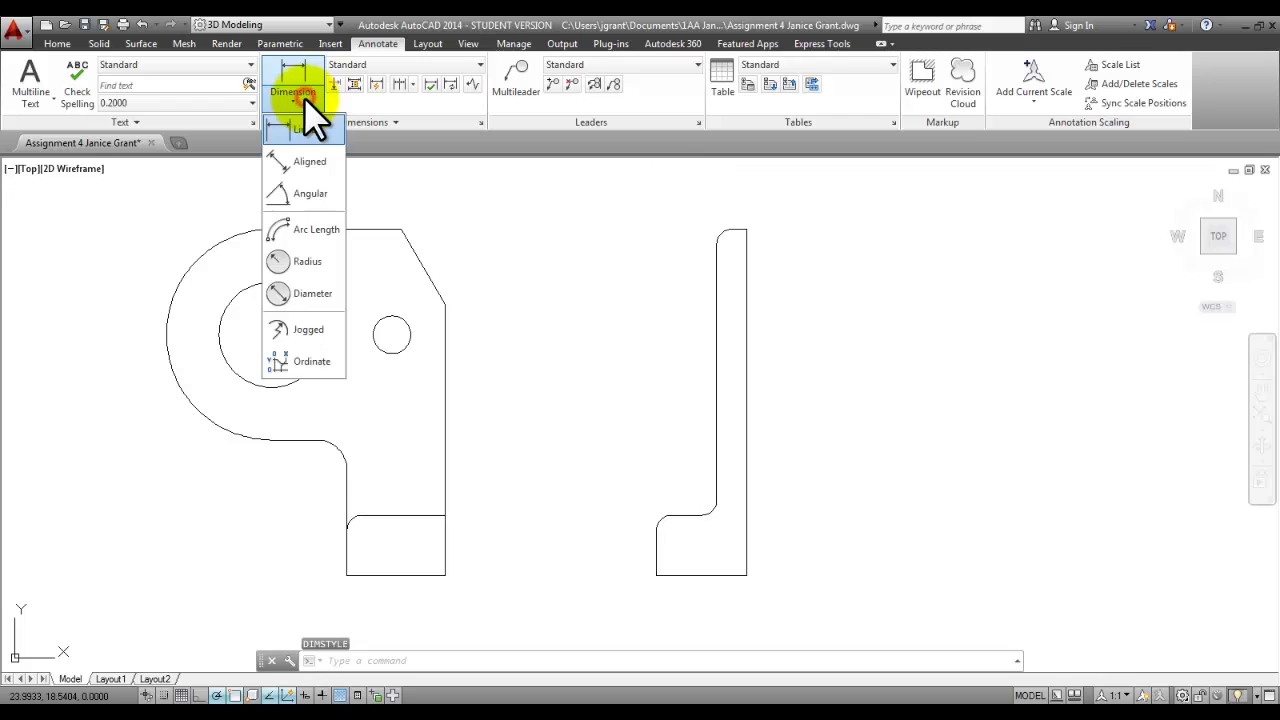
click(306, 128)
click(745, 230)
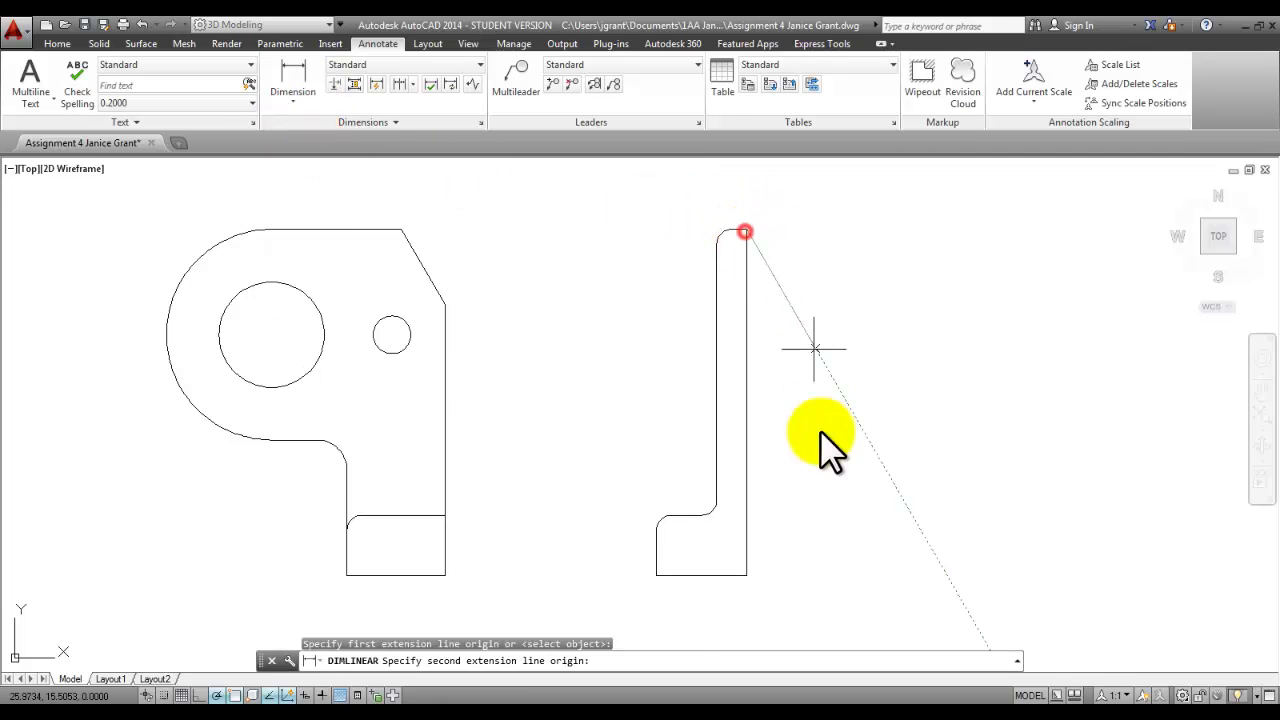
click(746, 575)
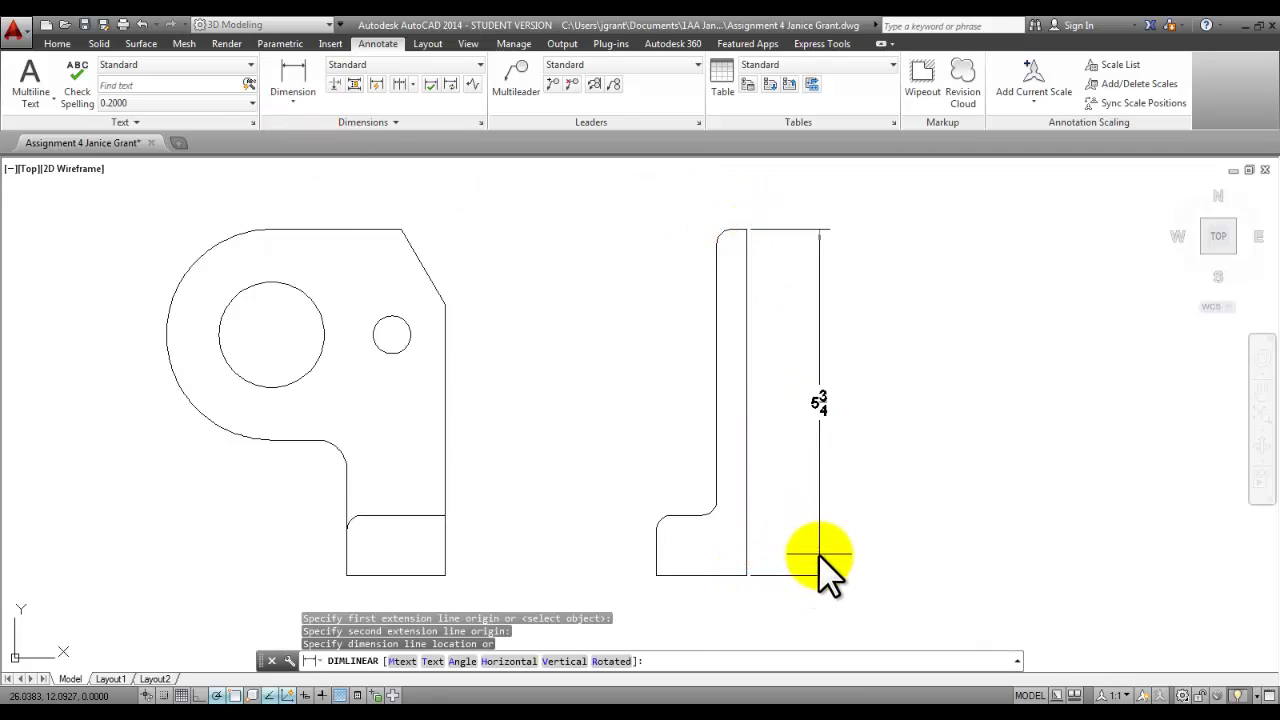
click(818, 555)
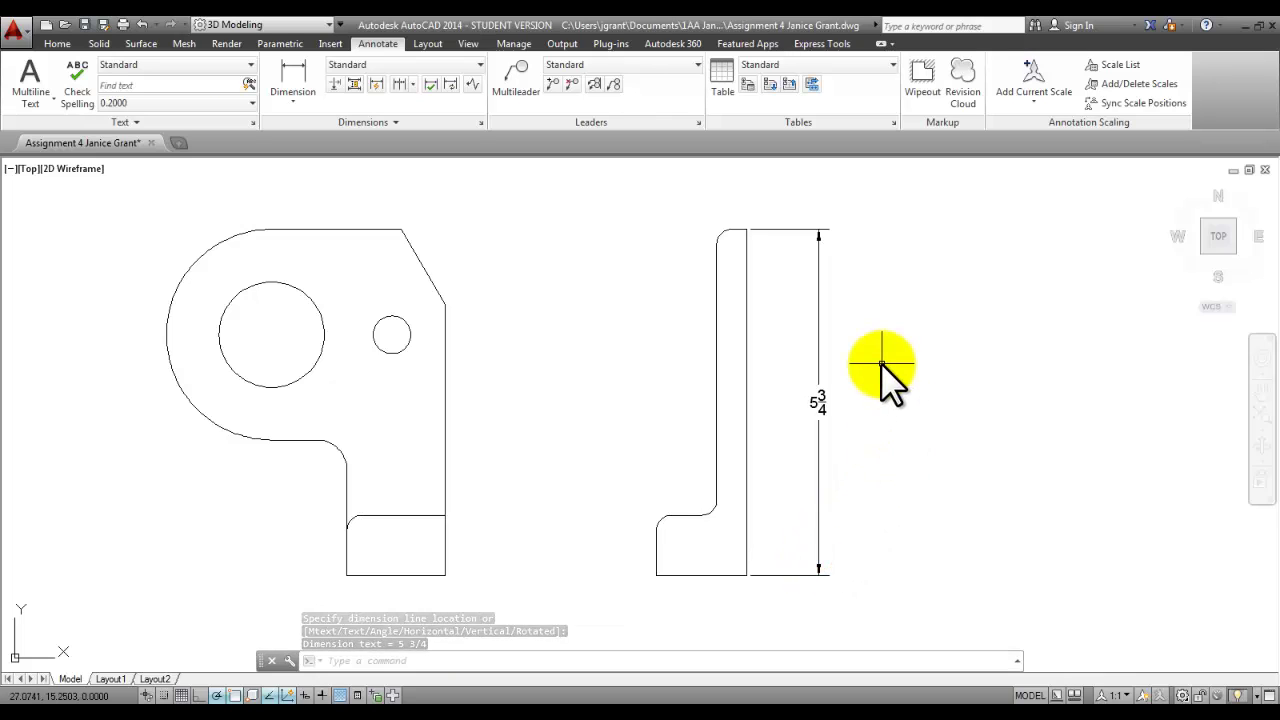
click(824, 330)
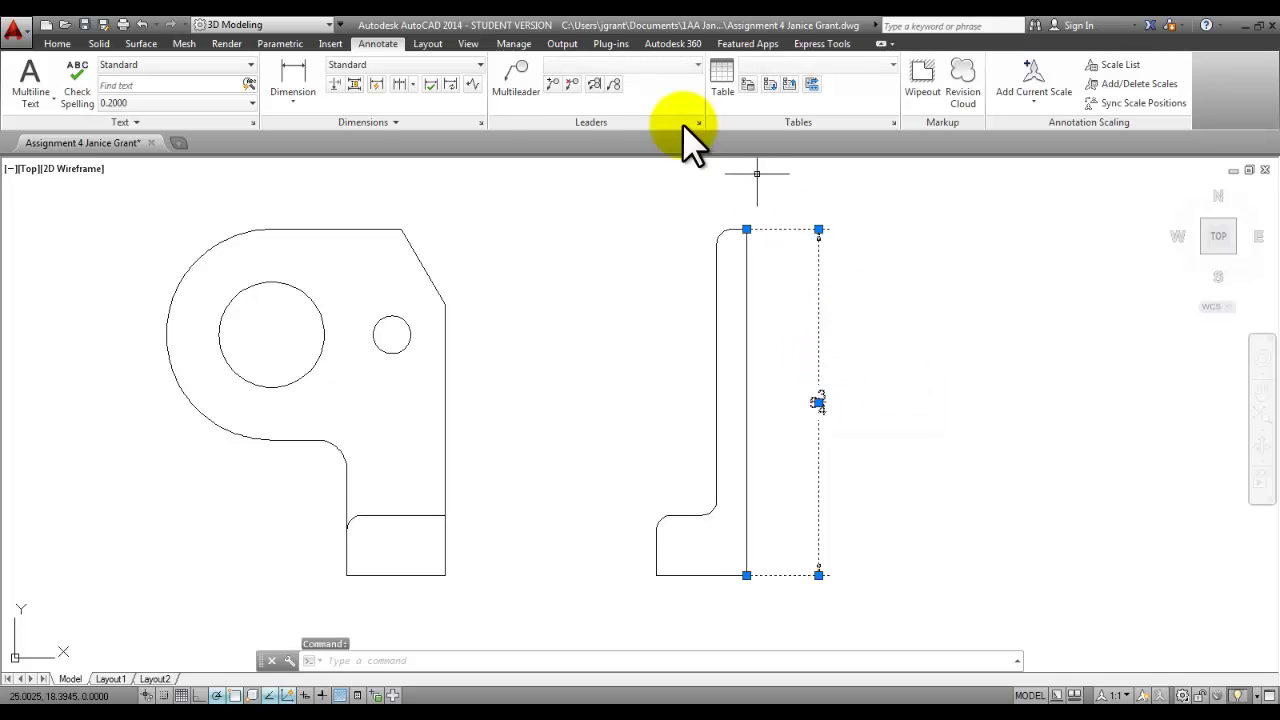
right_click(665, 256)
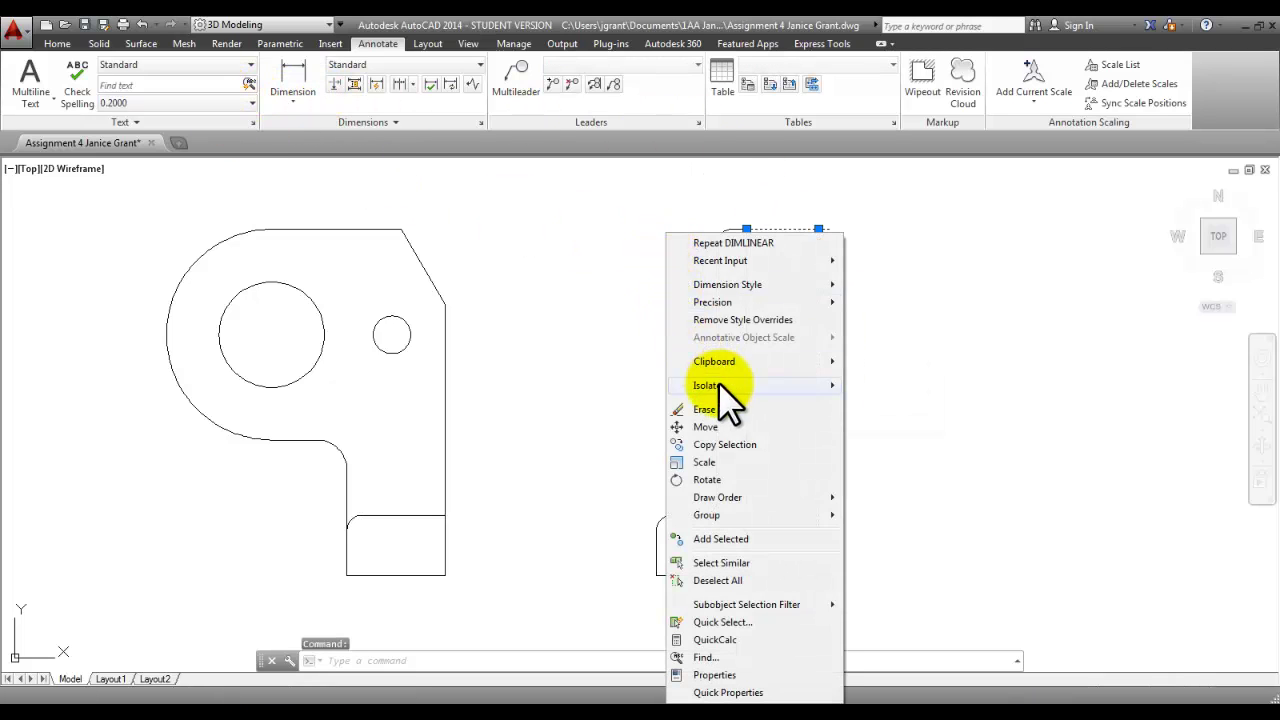
click(710, 409)
click(297, 72)
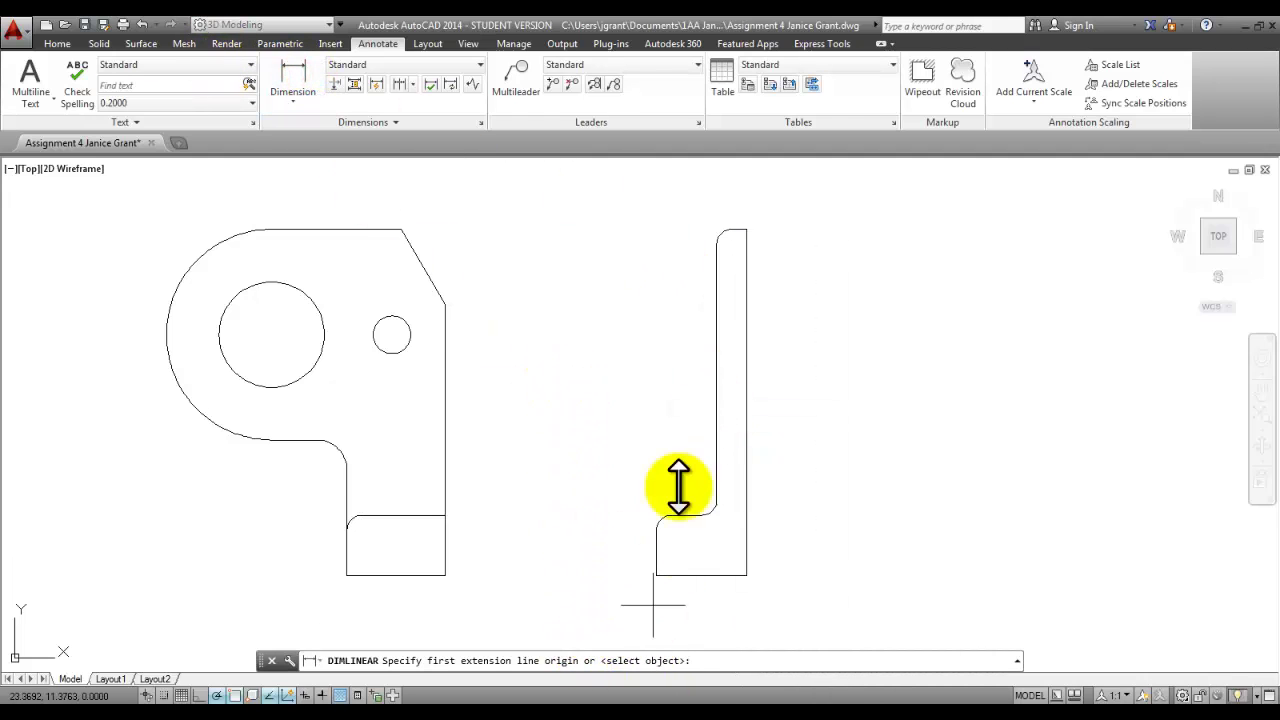
key(Return)
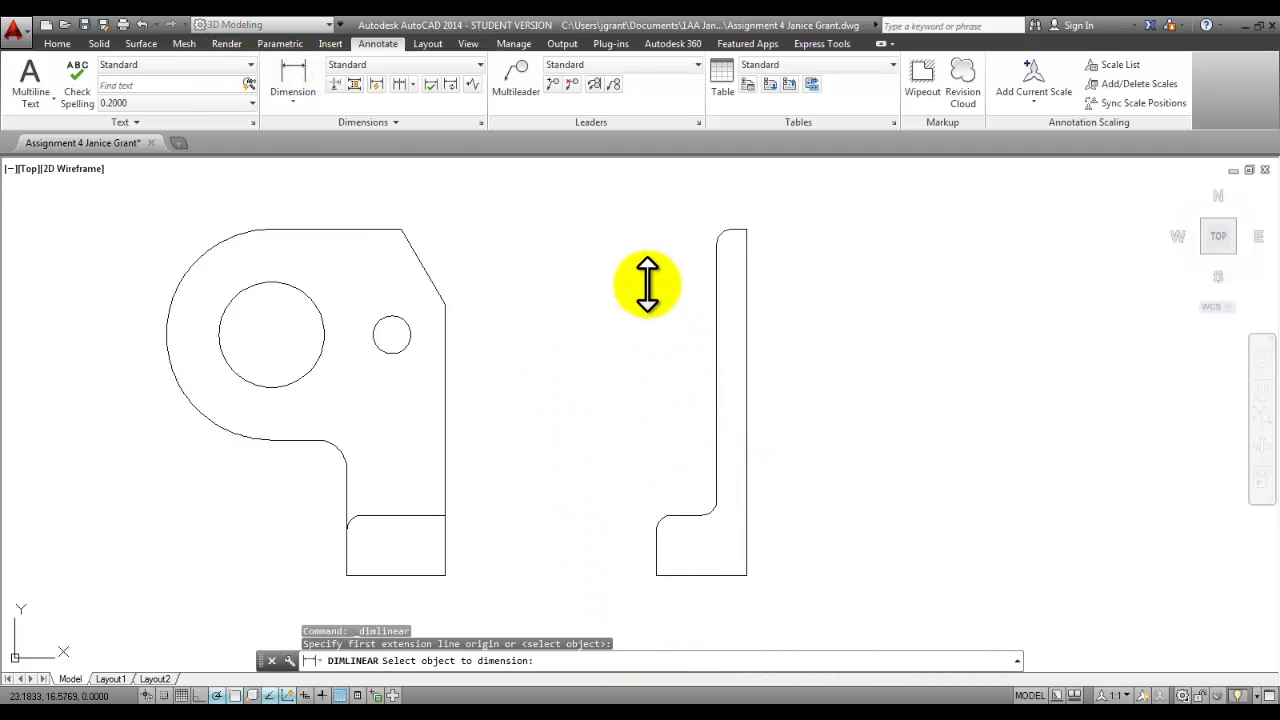
click(747, 388)
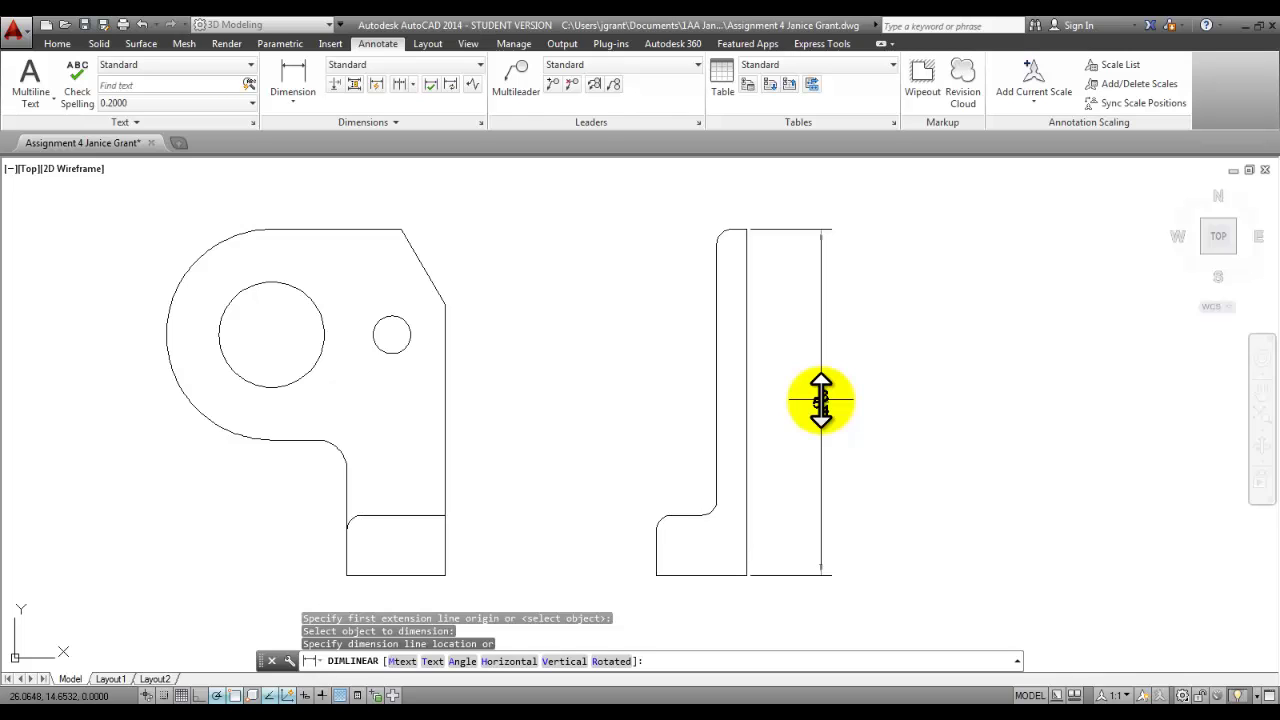
click(820, 400)
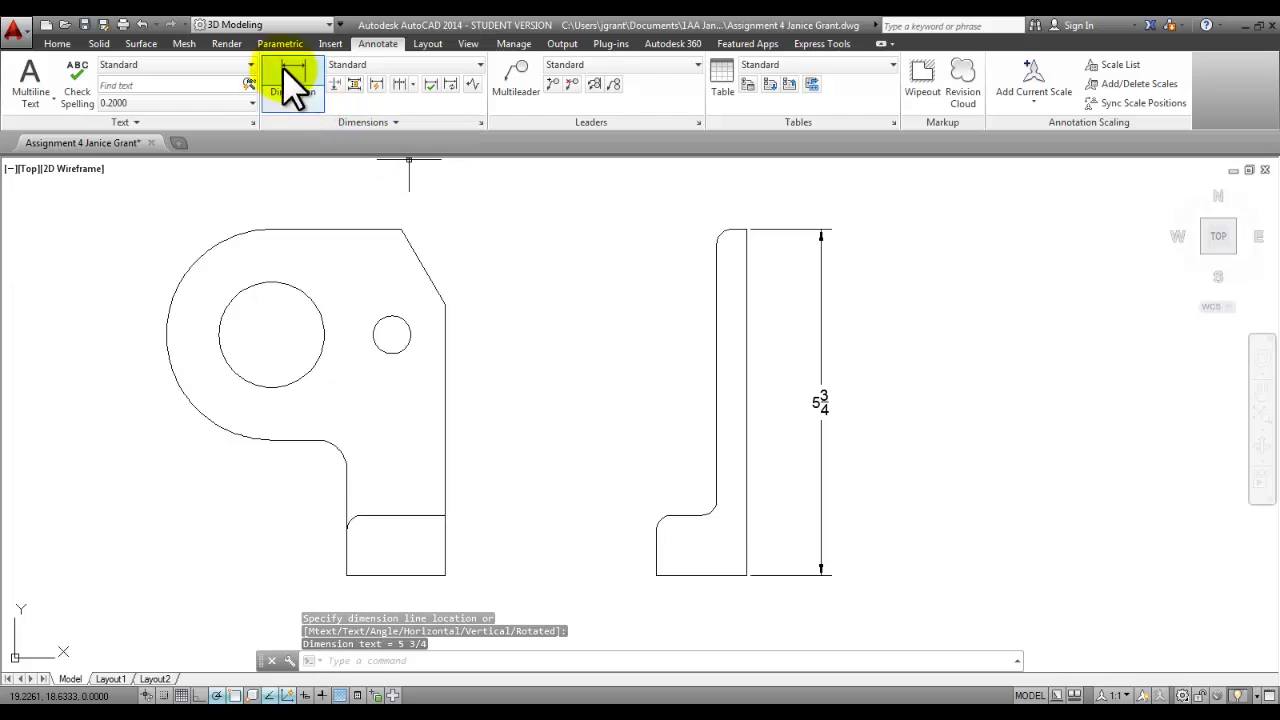
Step: Dimension the right profile's top edge and the left profile's 1 5/8 base width
right_click(546, 245)
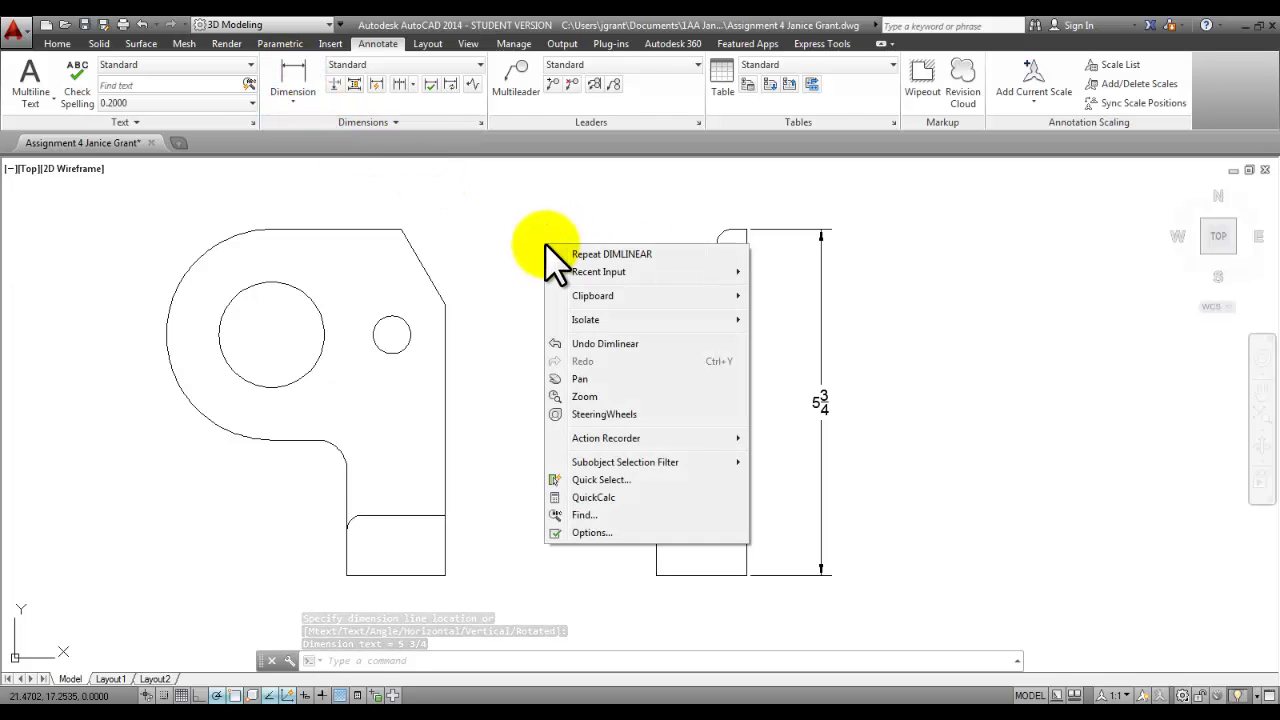
click(631, 254)
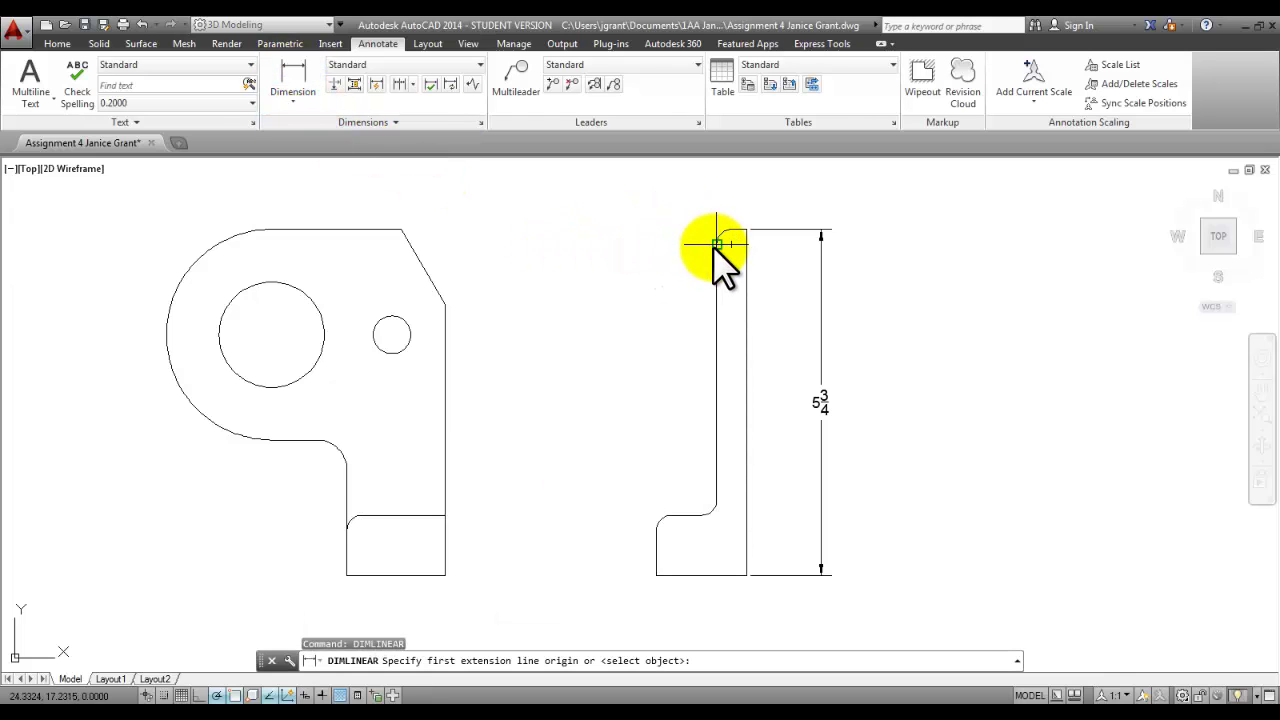
click(714, 245)
click(747, 231)
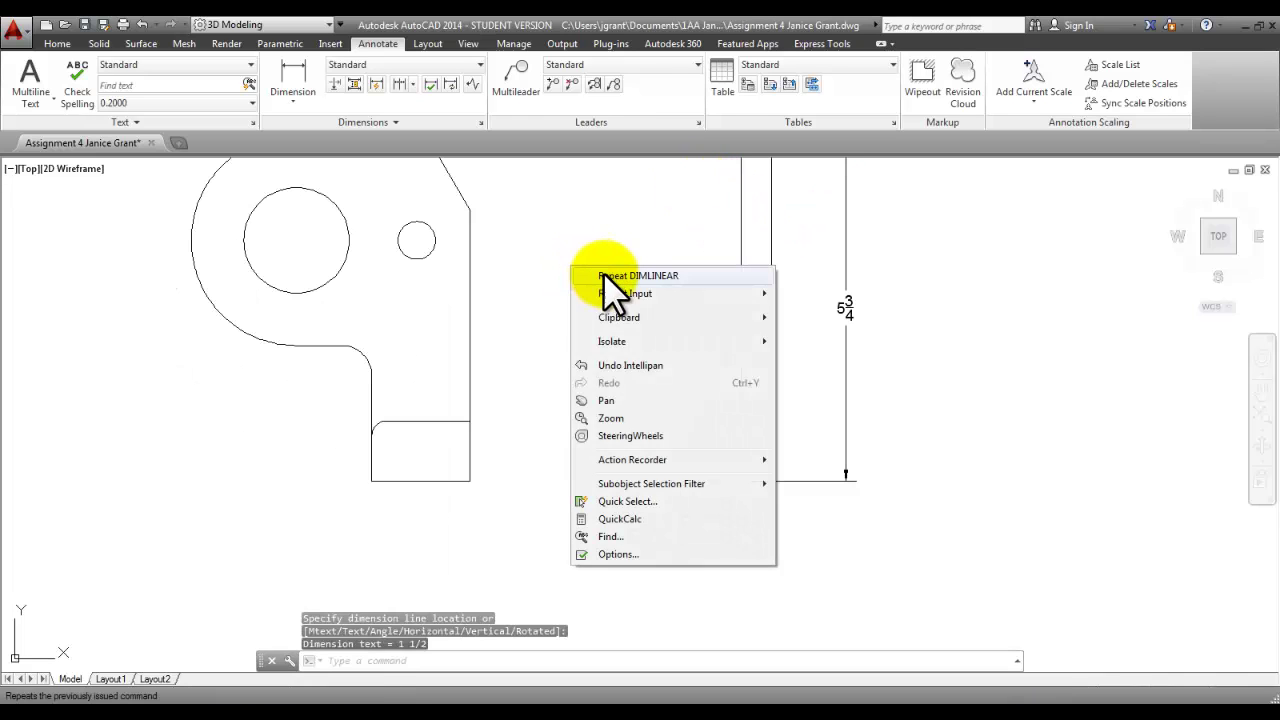
click(640, 275)
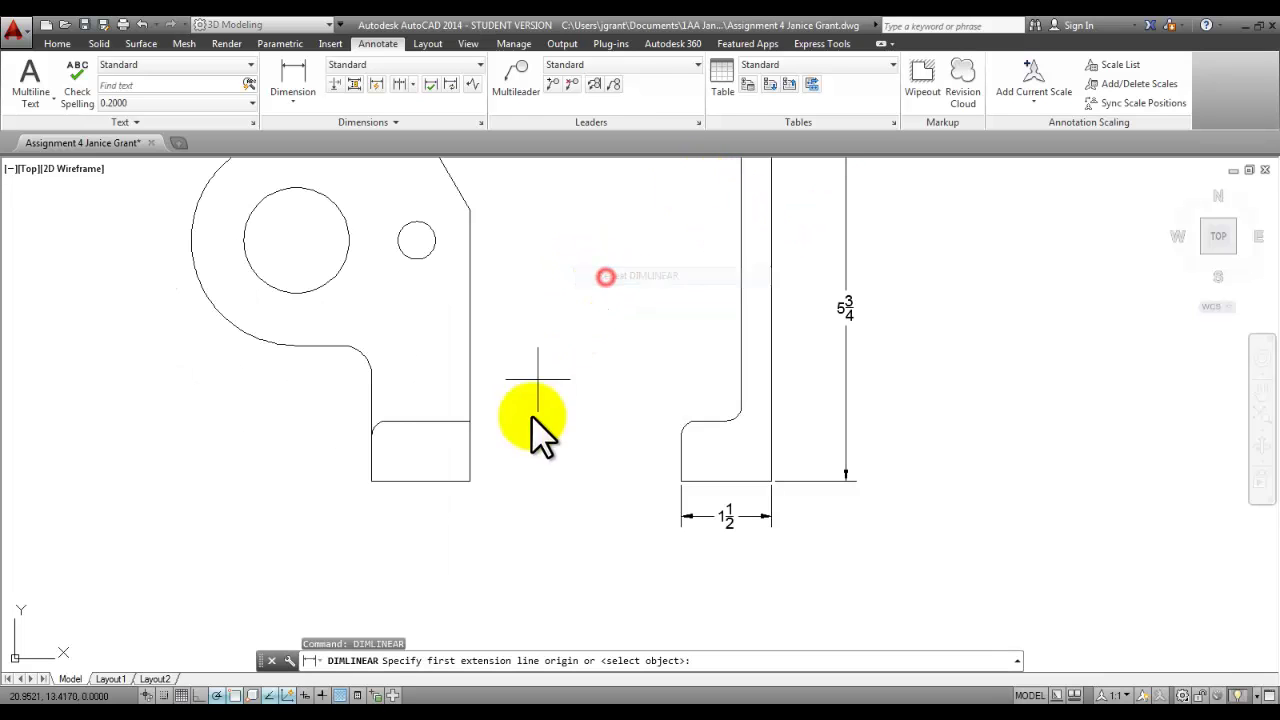
click(372, 481)
click(470, 481)
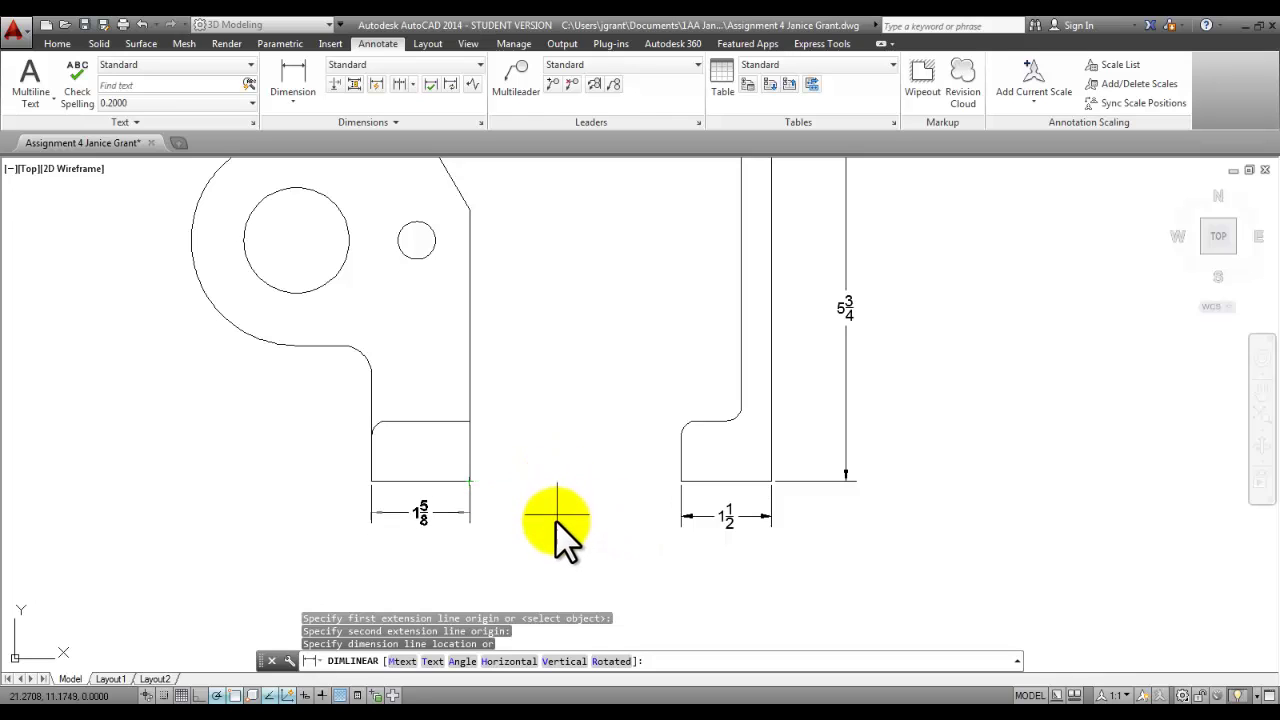
click(679, 517)
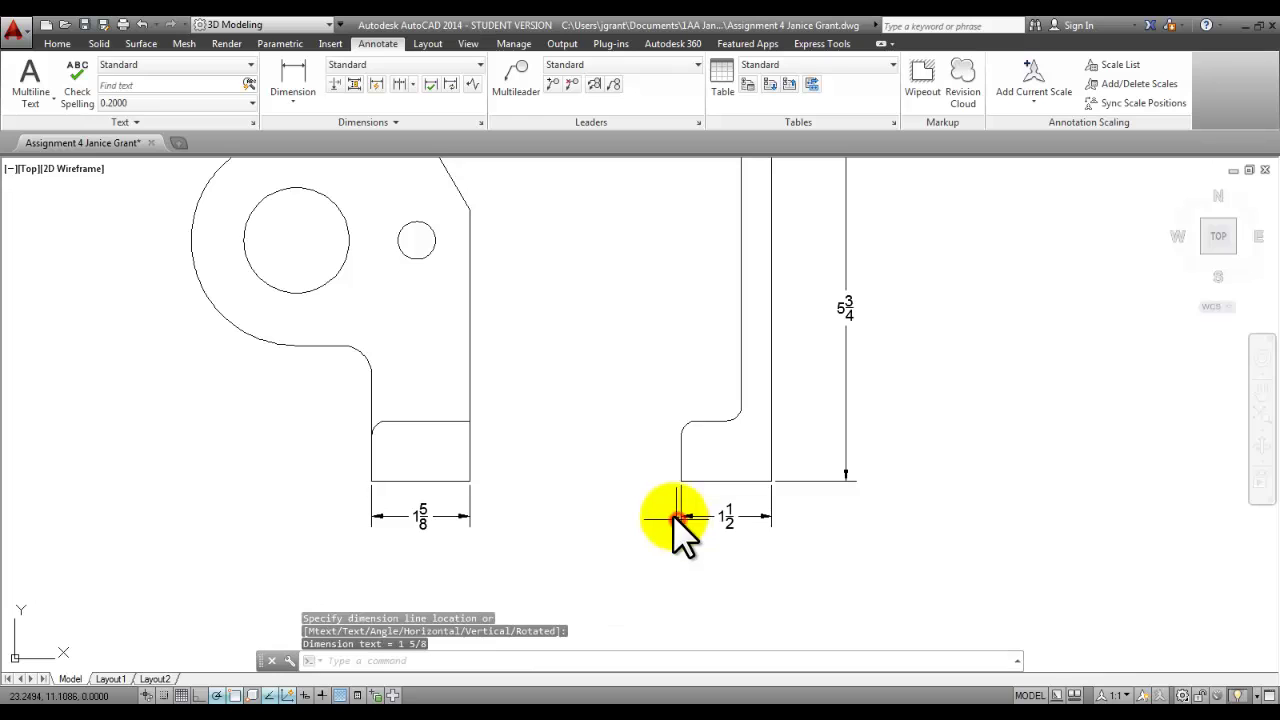
middle_drag(555, 295, 557, 332)
Step: Add the 7/8 and 2 7/8 dimensions from the circle centres to the left profile's corner
right_click(563, 290)
click(610, 298)
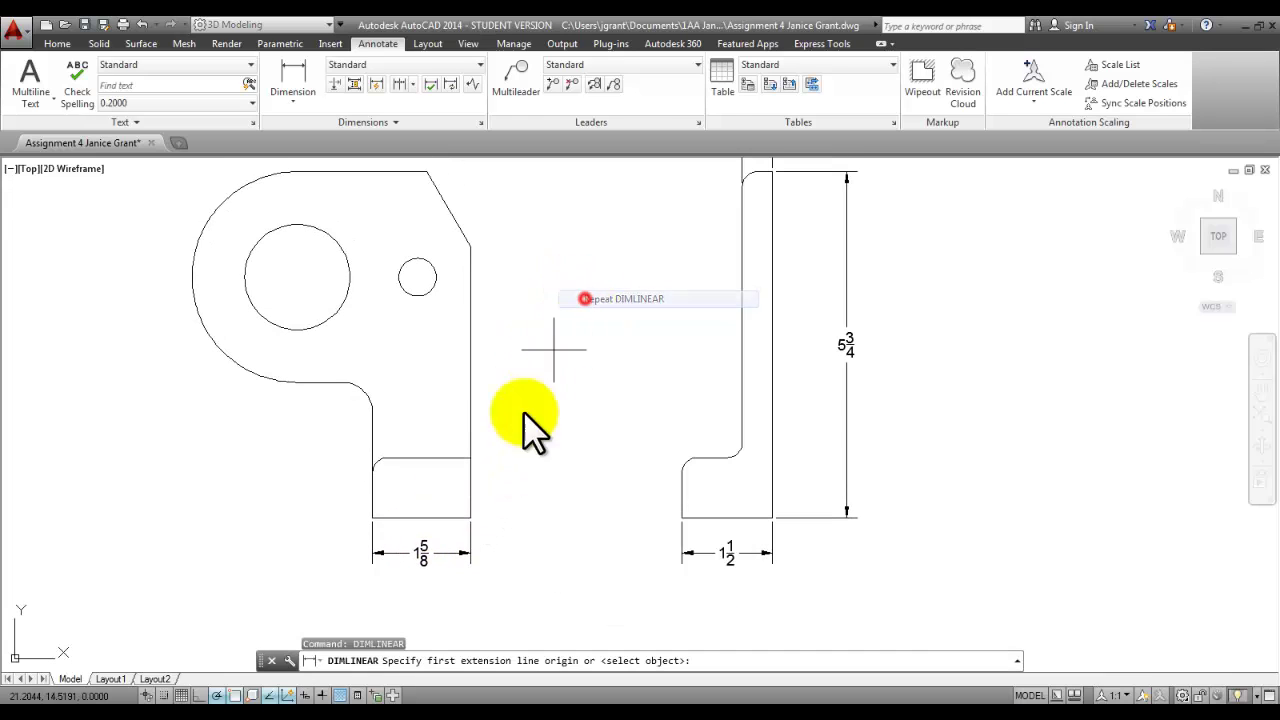
click(472, 517)
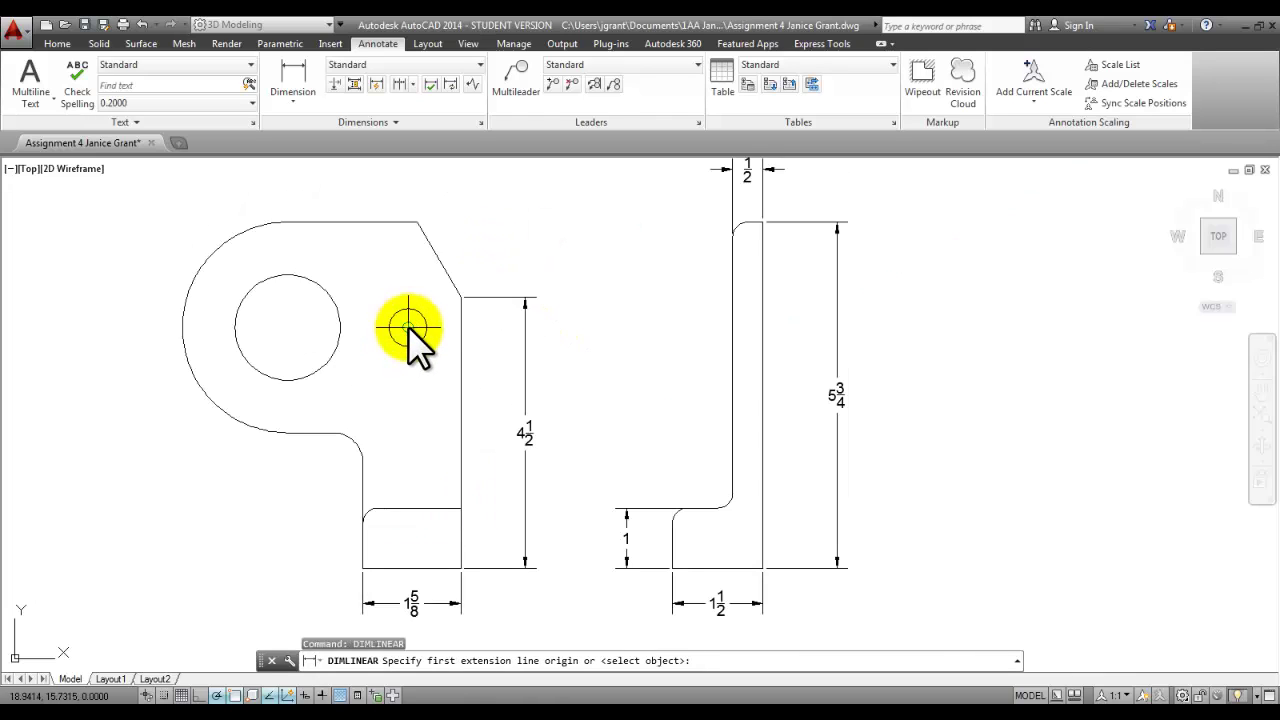
click(407, 327)
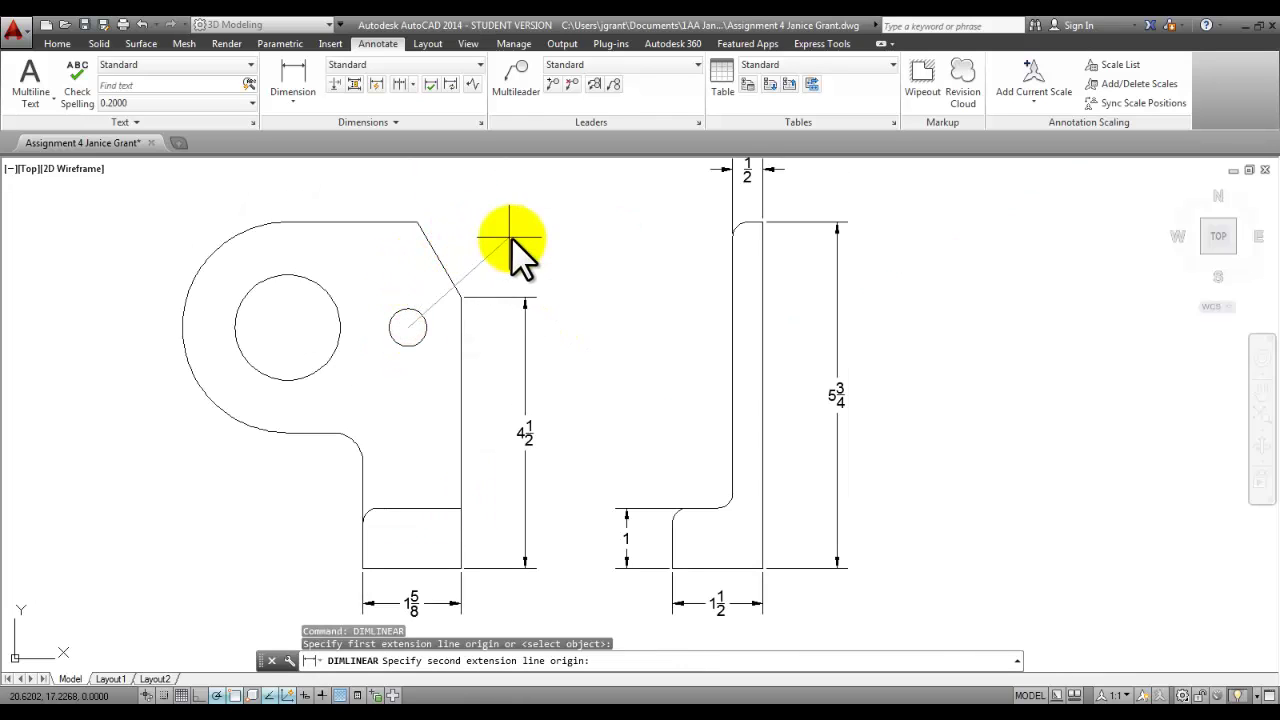
click(460, 297)
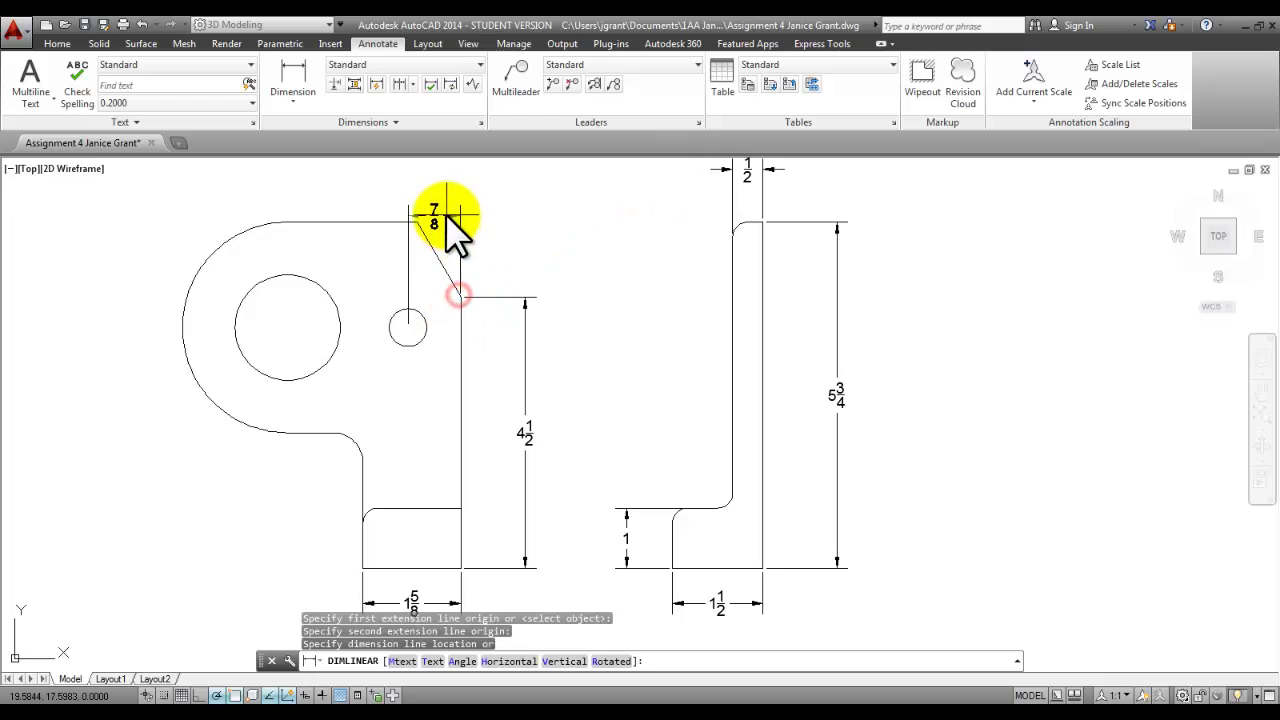
middle_drag(448, 204, 460, 290)
click(458, 248)
key(Return)
click(298, 413)
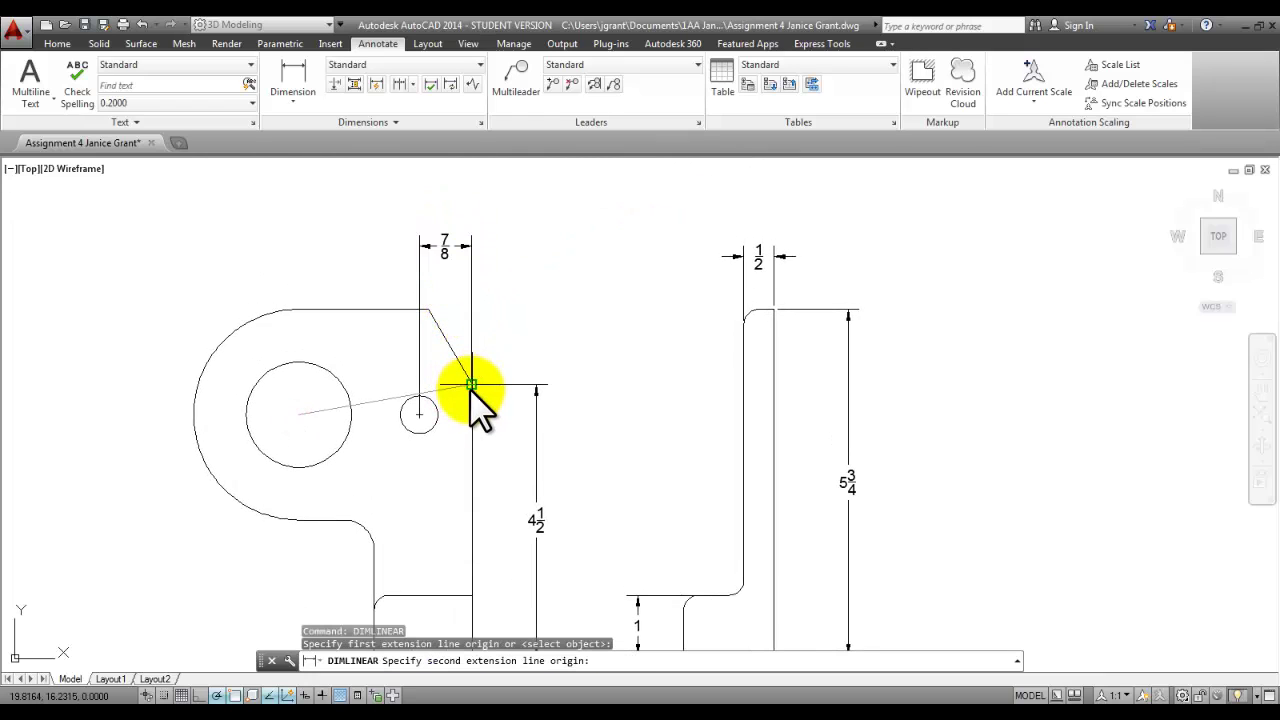
click(471, 385)
middle_drag(376, 422, 443, 380)
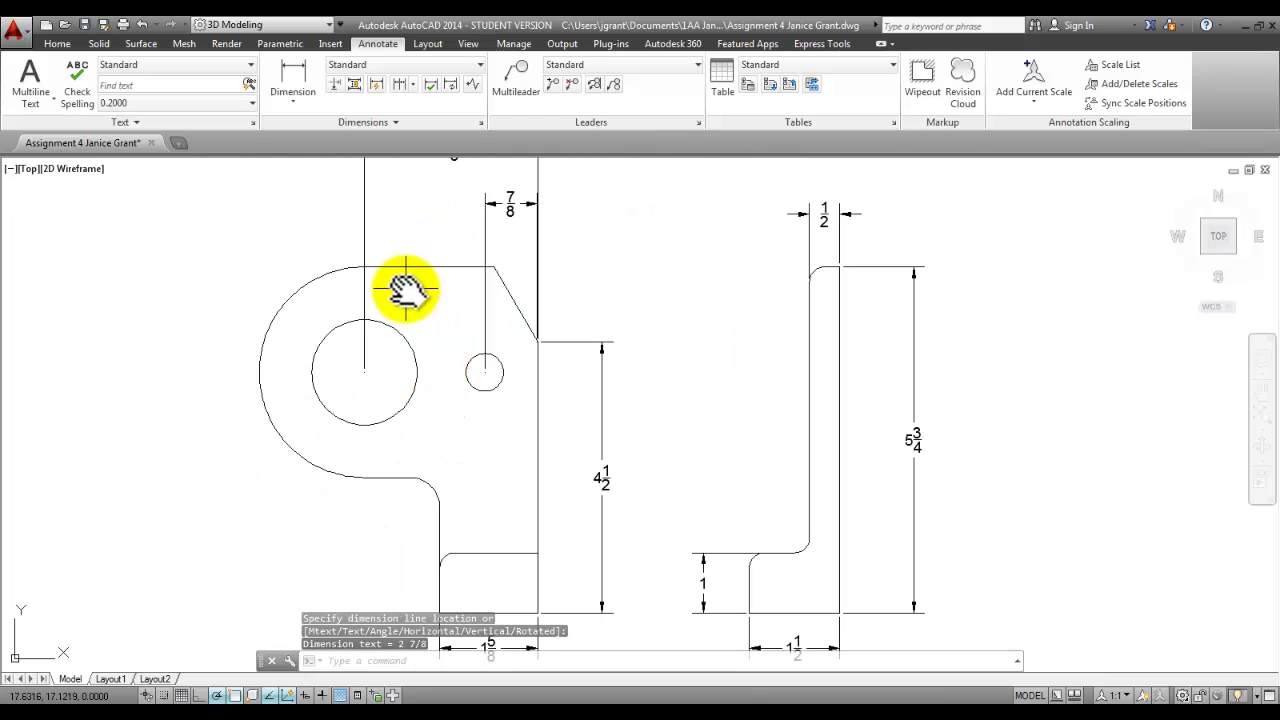
scroll(405, 288, down, 2)
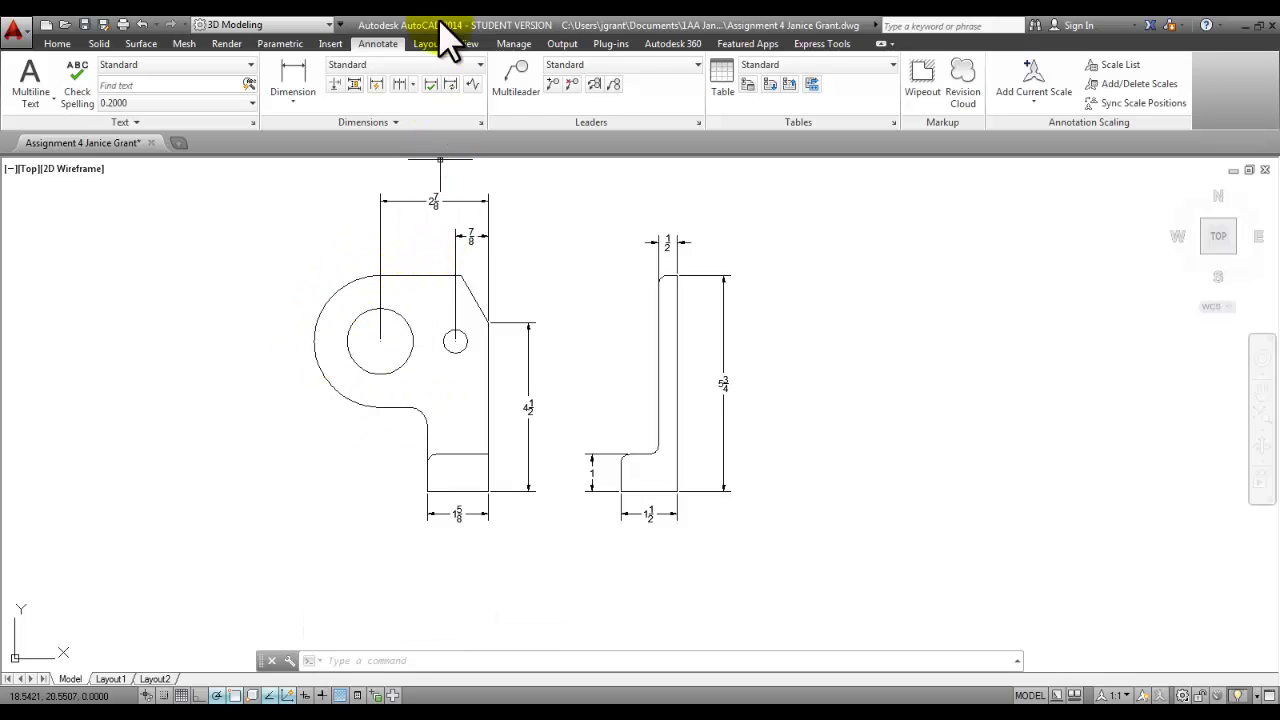
Step: Place an R1/2 radius dimension on the left view's inner fillet arc
click(299, 98)
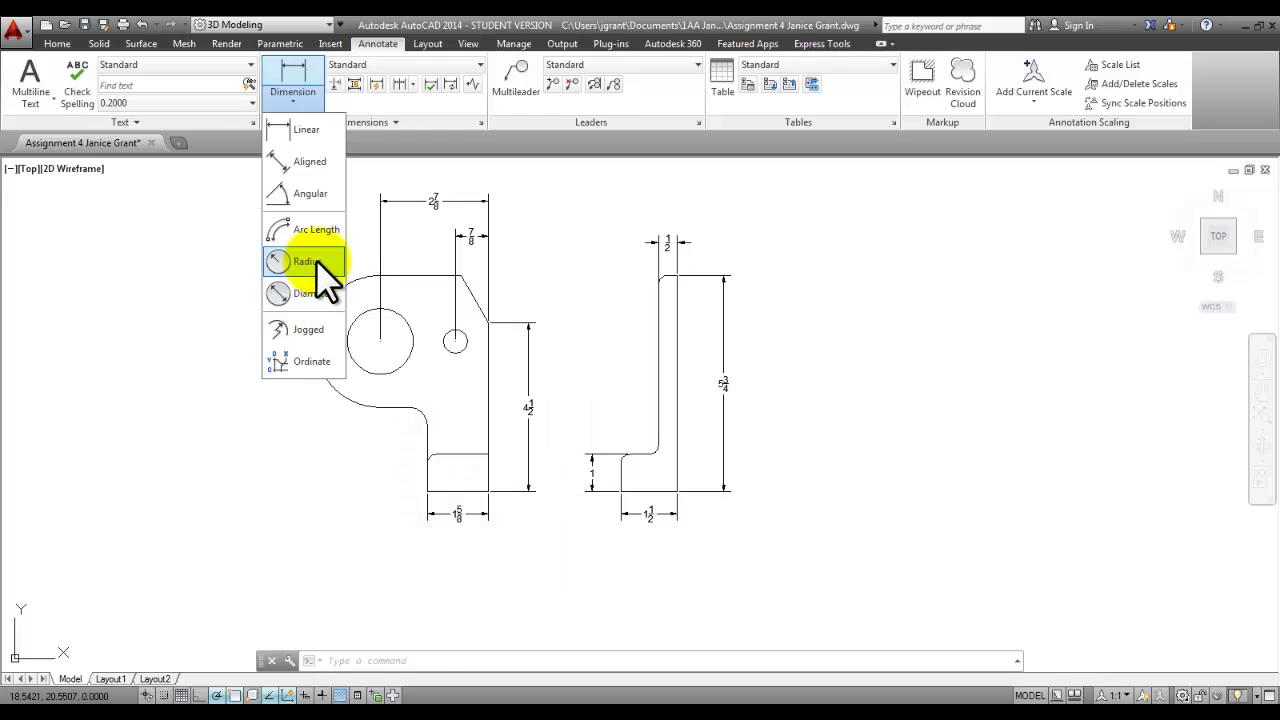
click(316, 261)
scroll(424, 342, up, 2)
click(424, 344)
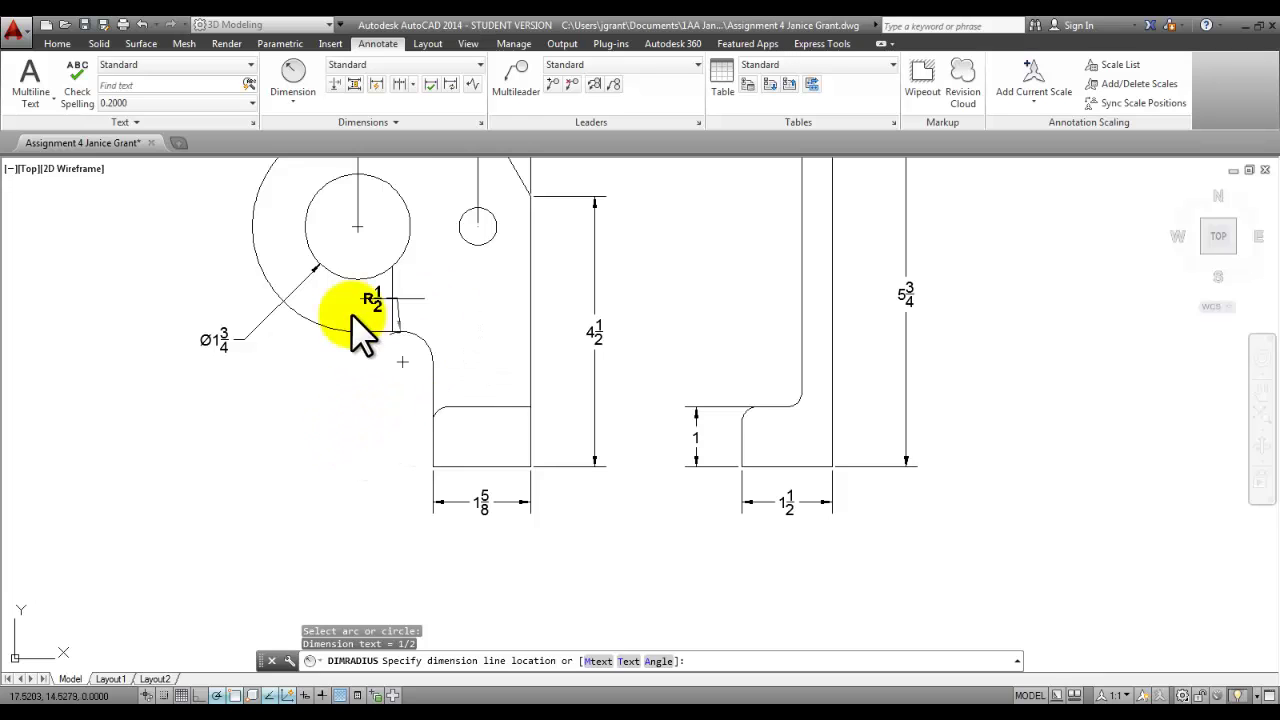
click(290, 96)
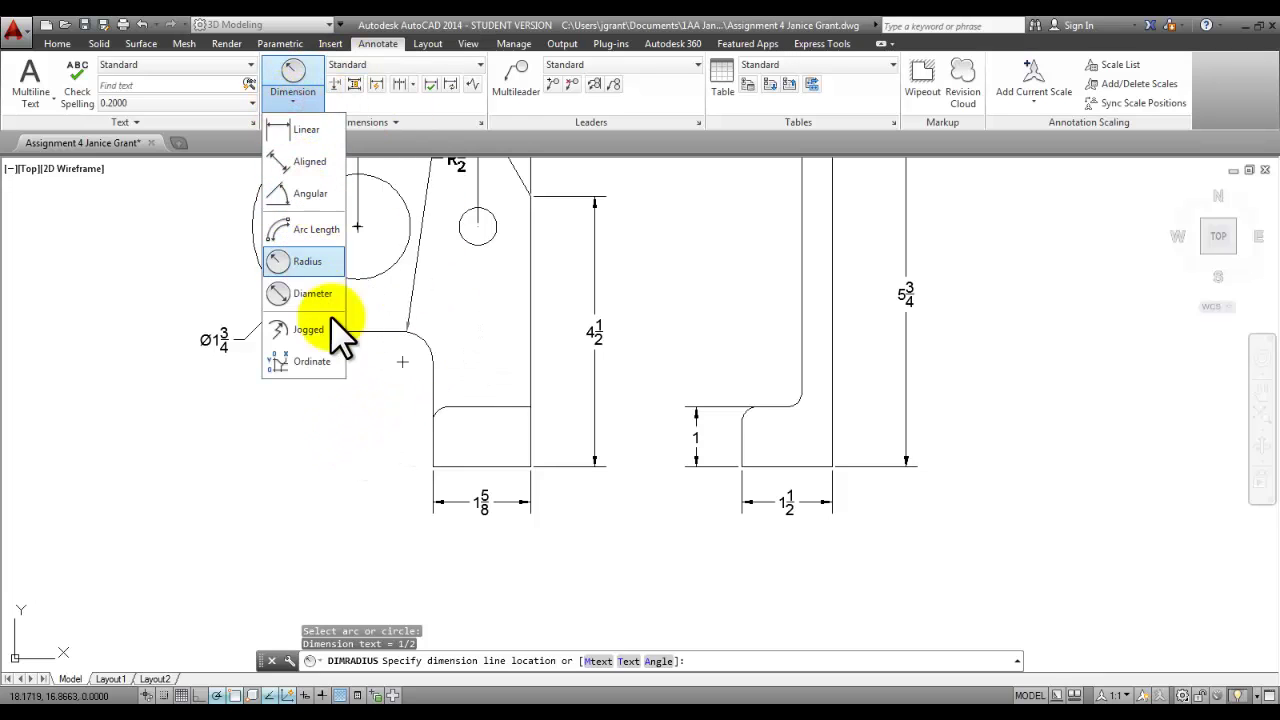
click(330, 470)
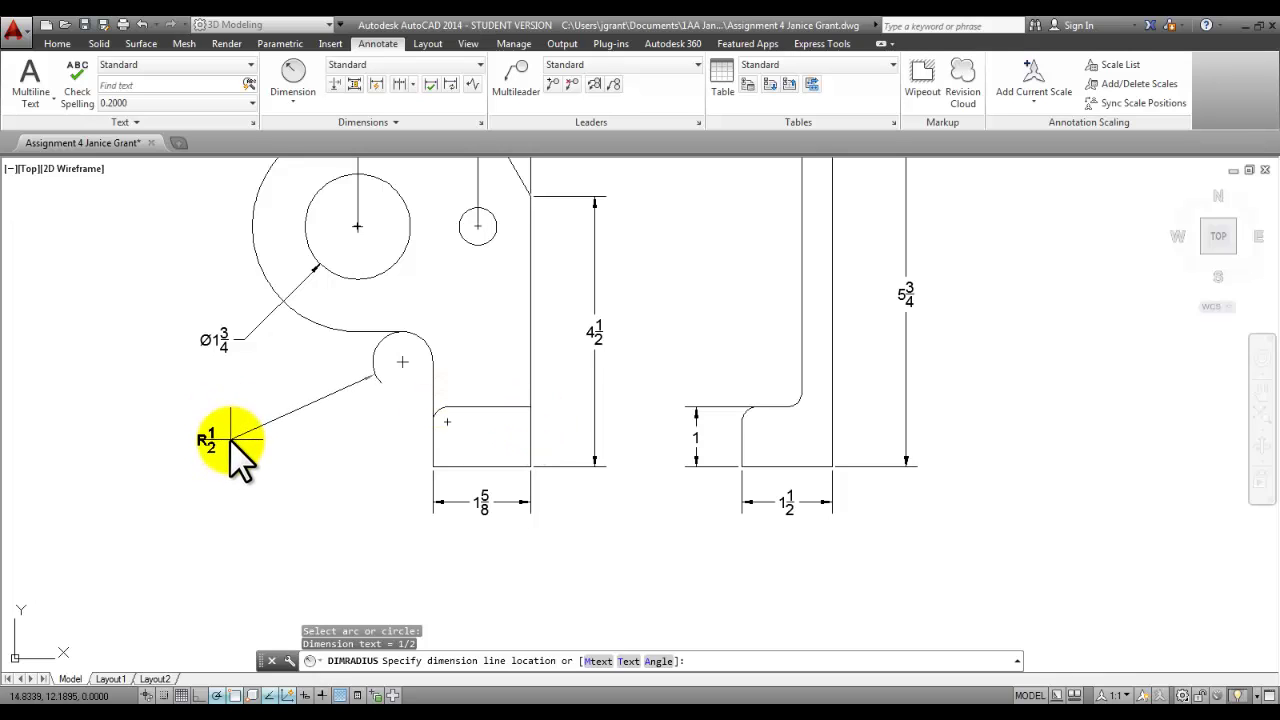
click(321, 400)
middle_drag(335, 463, 394, 491)
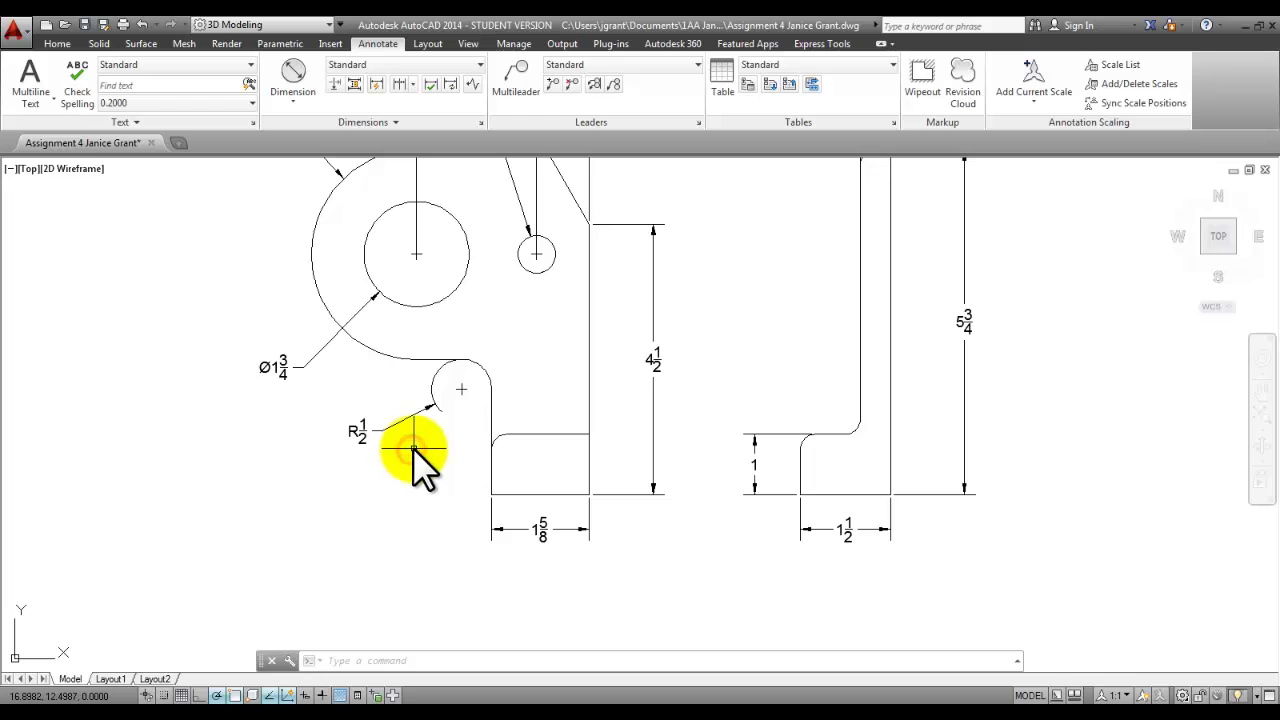
click(294, 103)
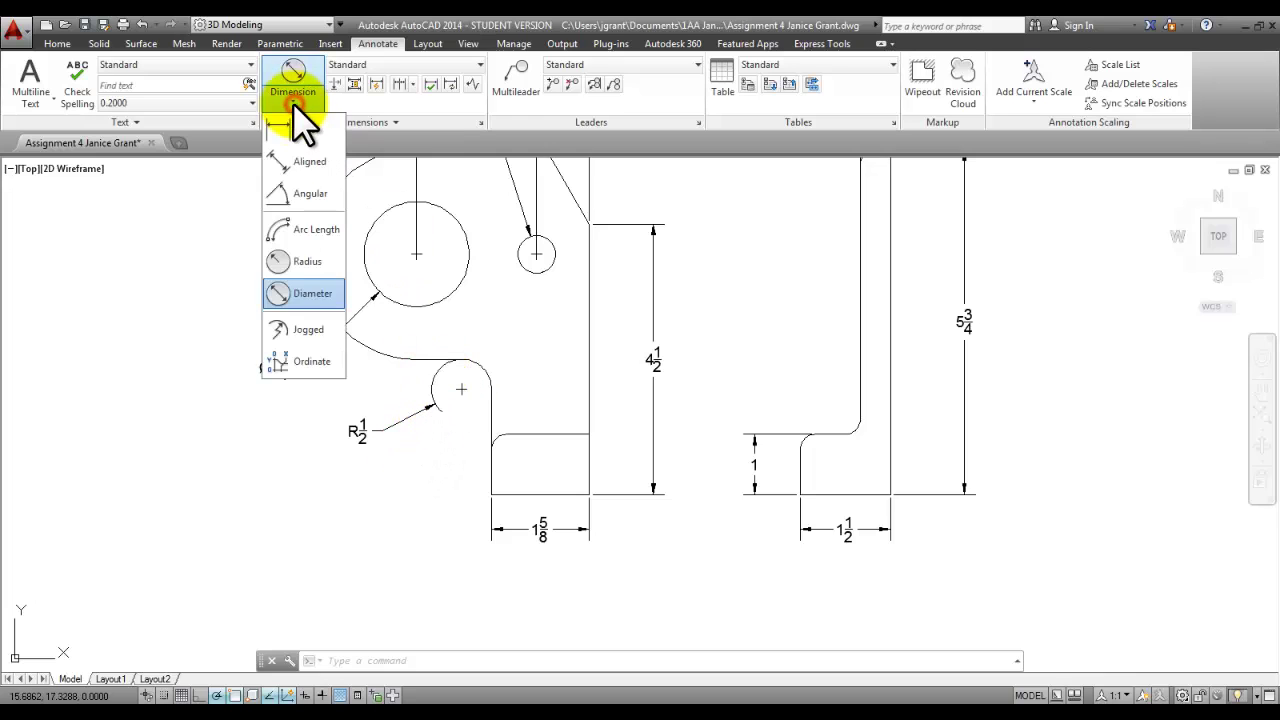
click(427, 485)
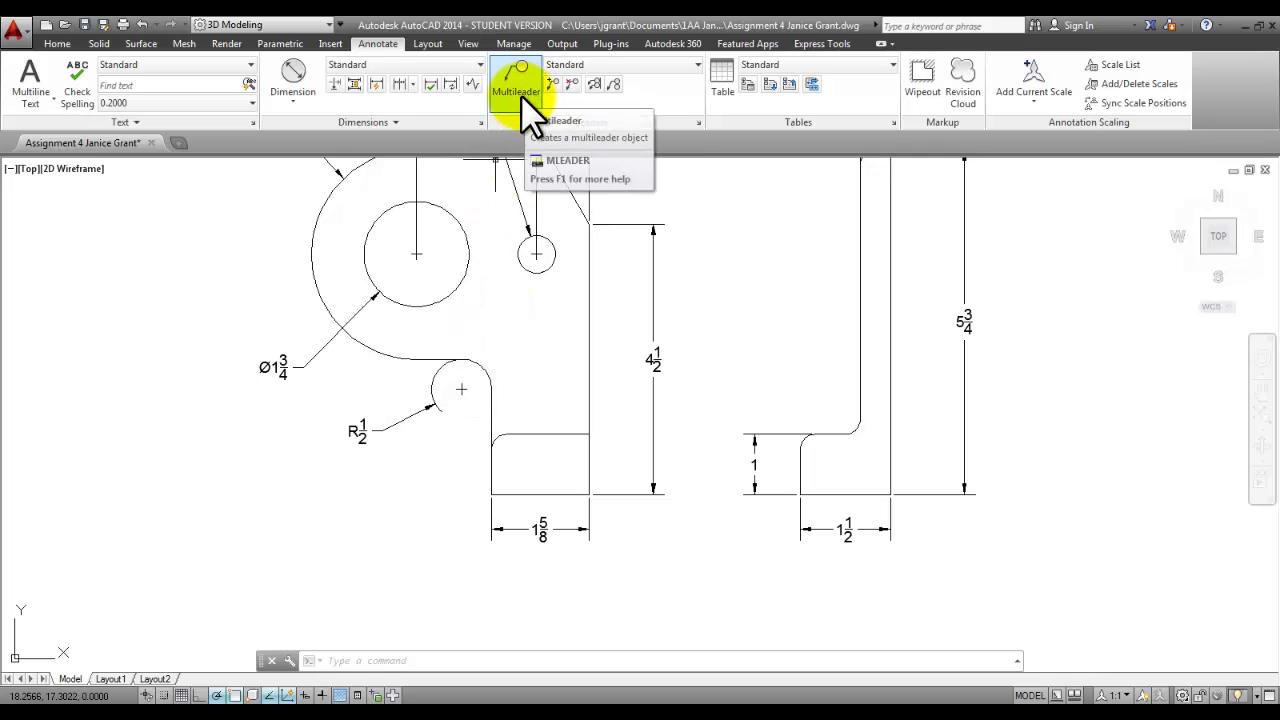
click(432, 384)
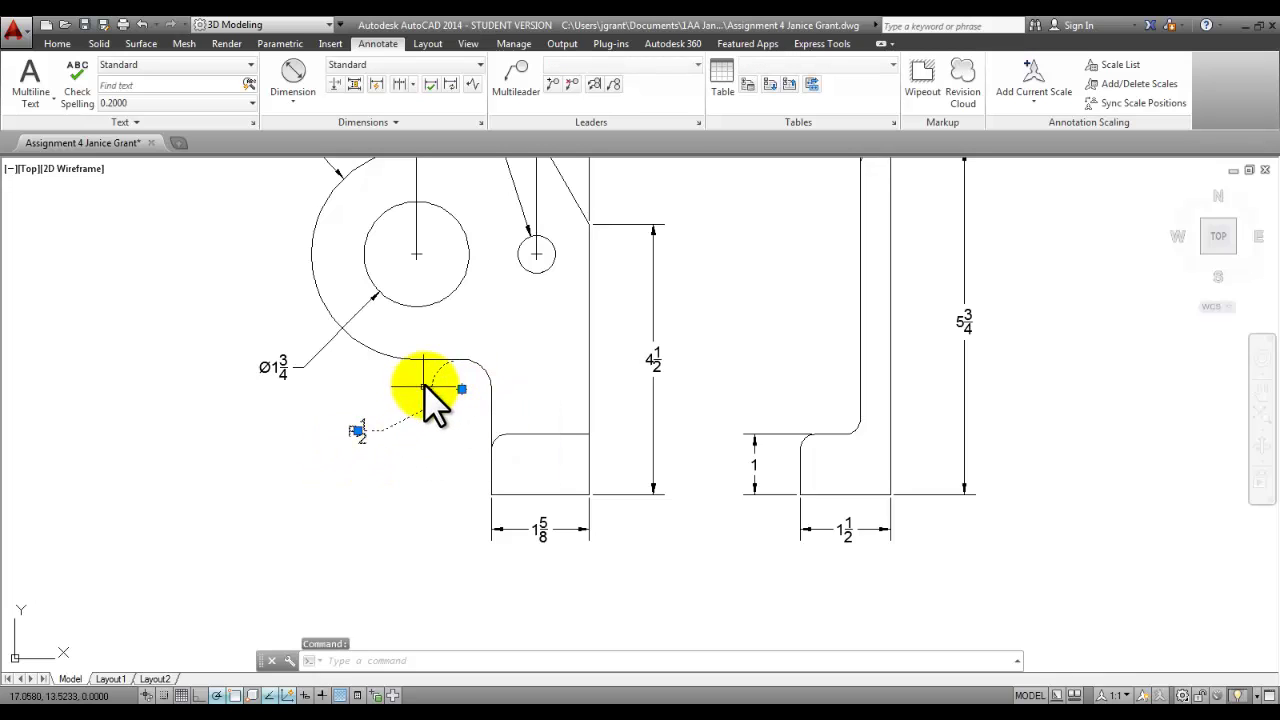
Step: Turn off the arc extension line of the R1/2 fillet dimension in Properties
right_click(424, 384)
click(492, 672)
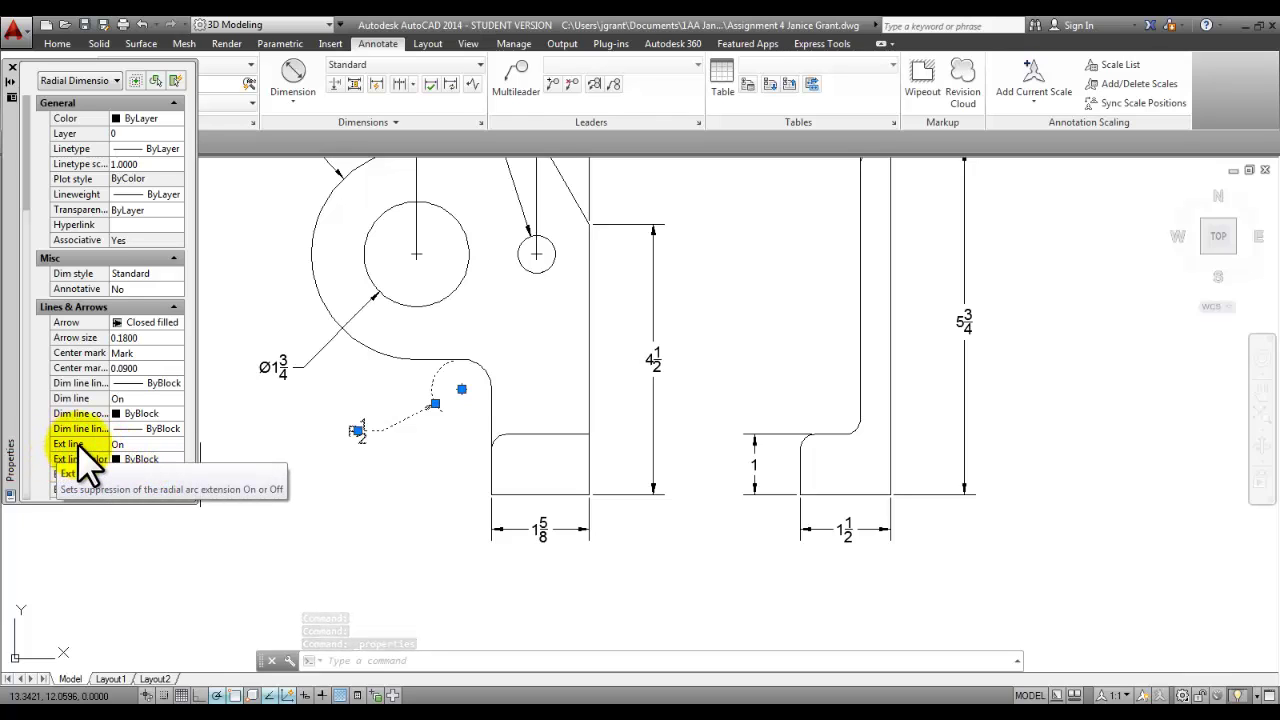
click(176, 442)
click(177, 443)
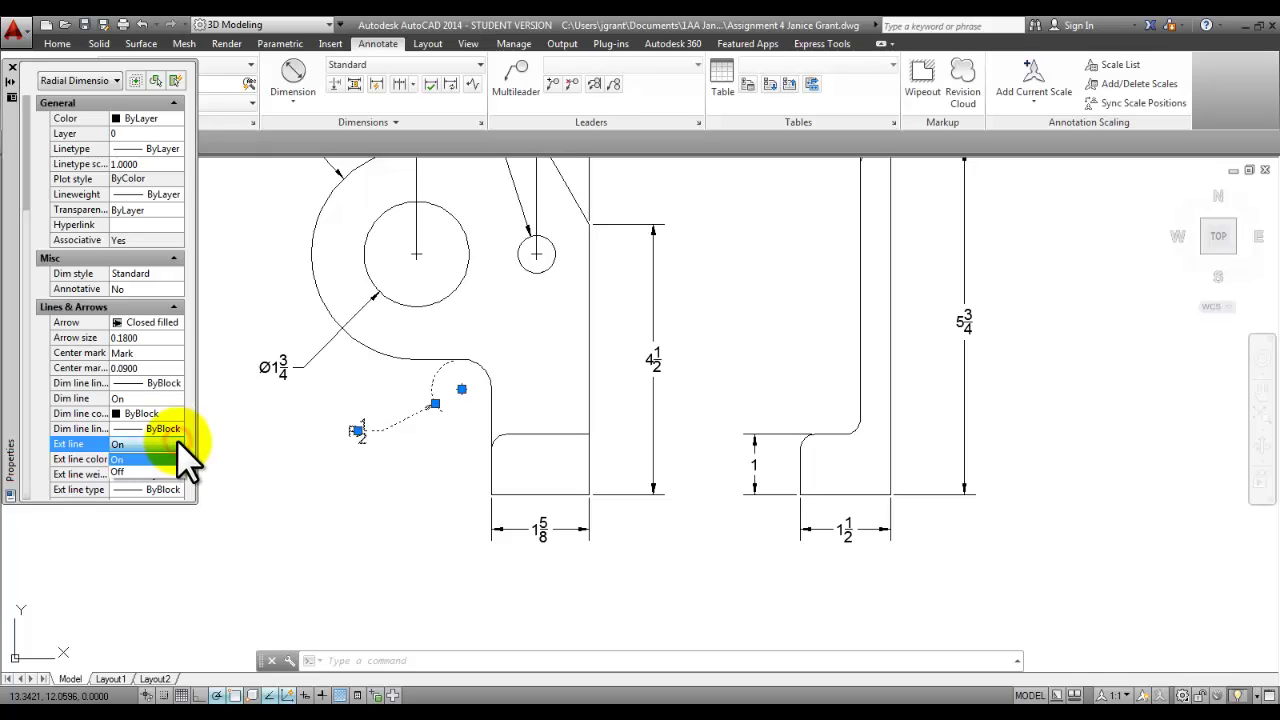
click(135, 465)
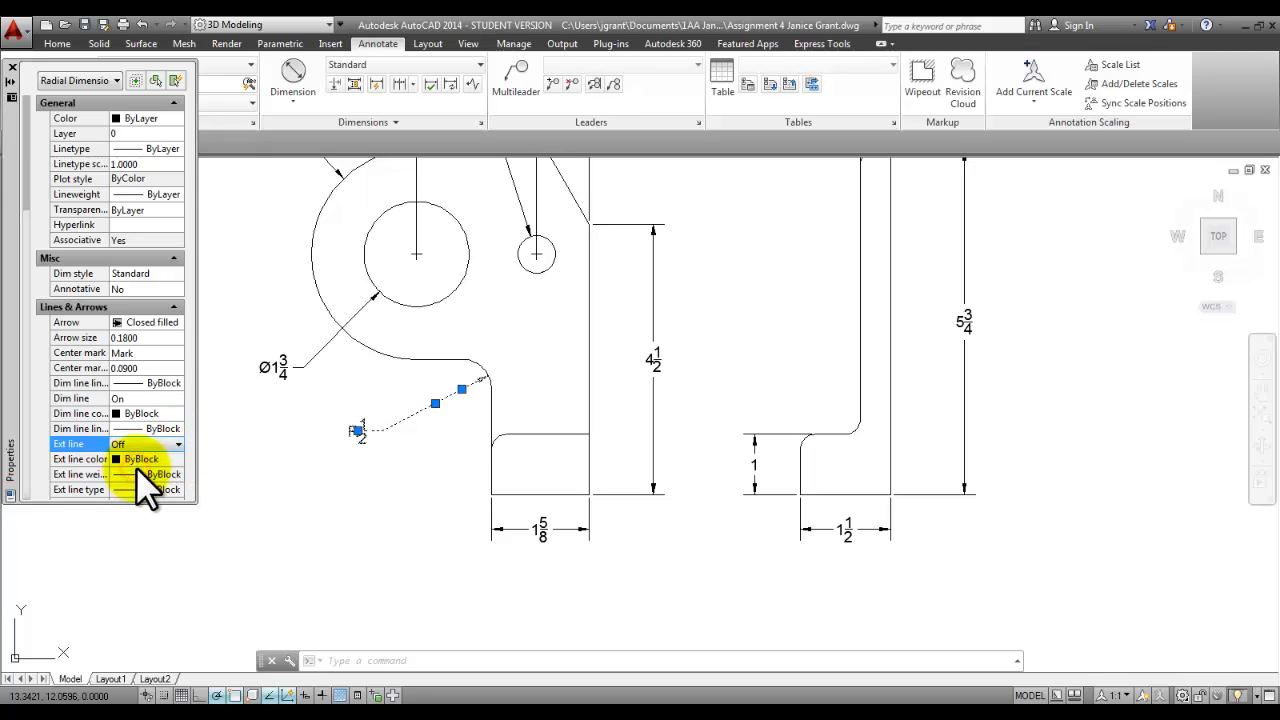
click(12, 68)
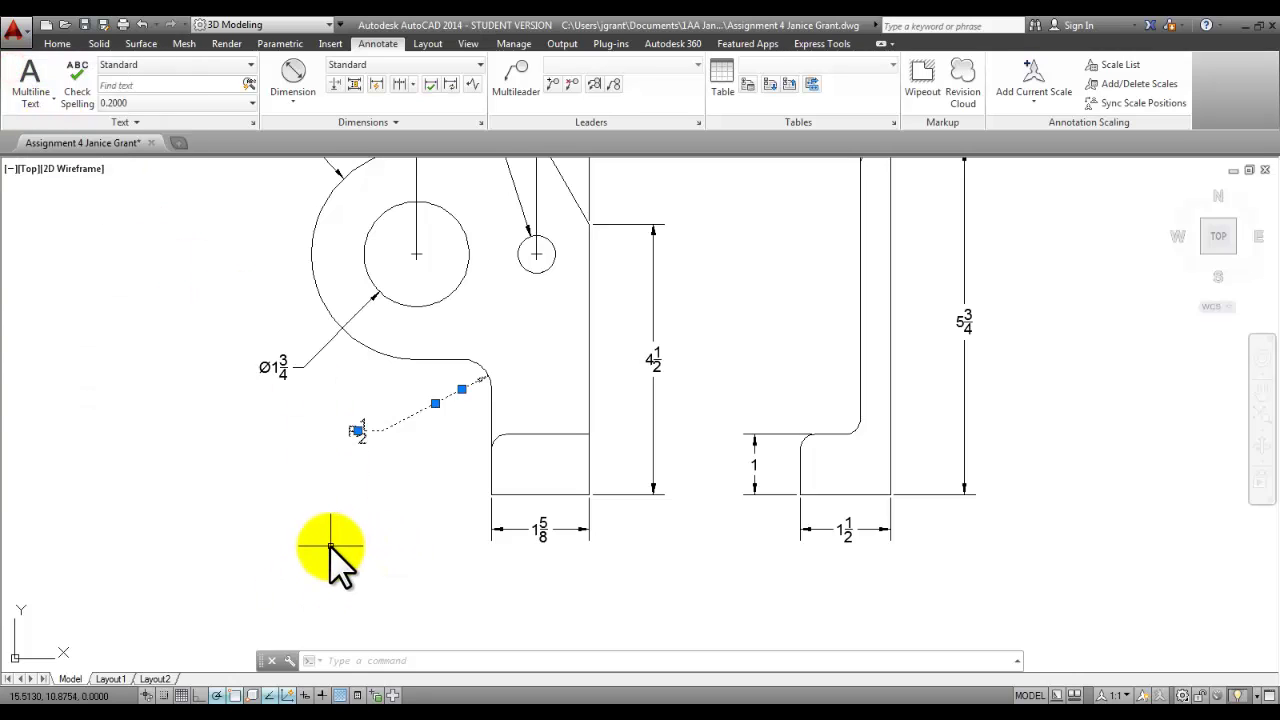
key(Escape)
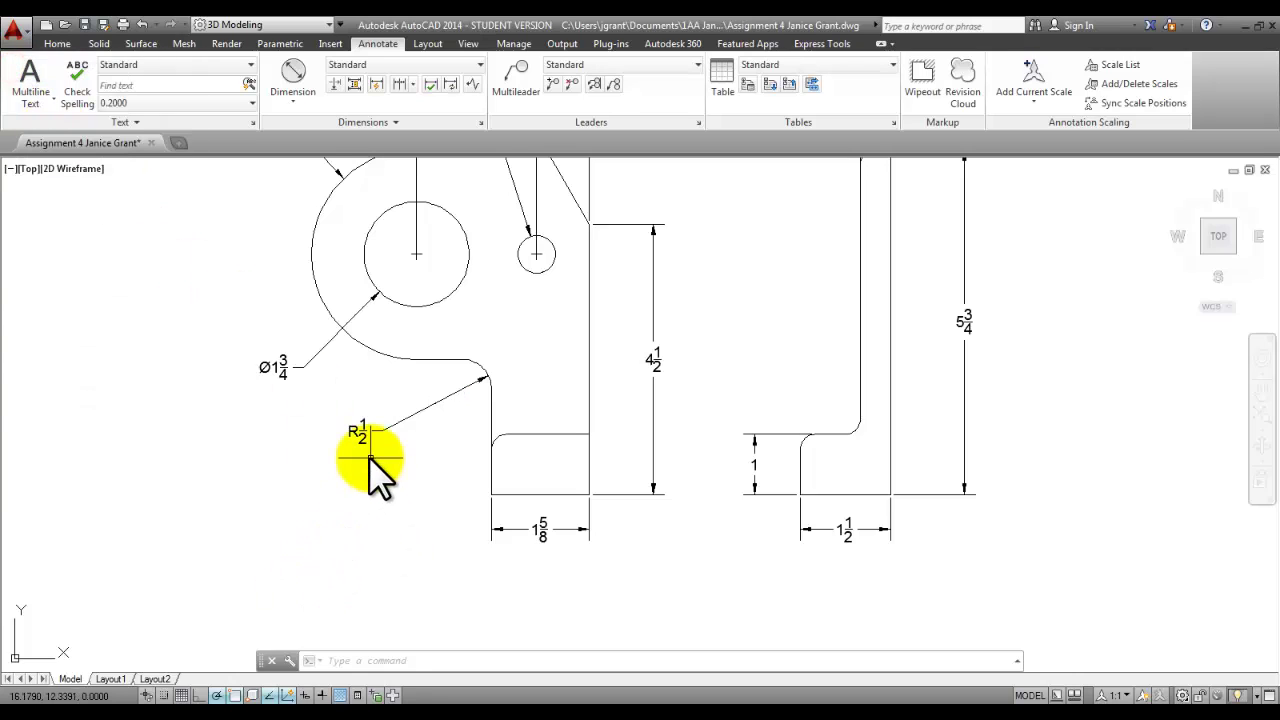
Step: Move the R1/2 label closer to the fillet, just beneath the Ø1-3/4 label
click(415, 405)
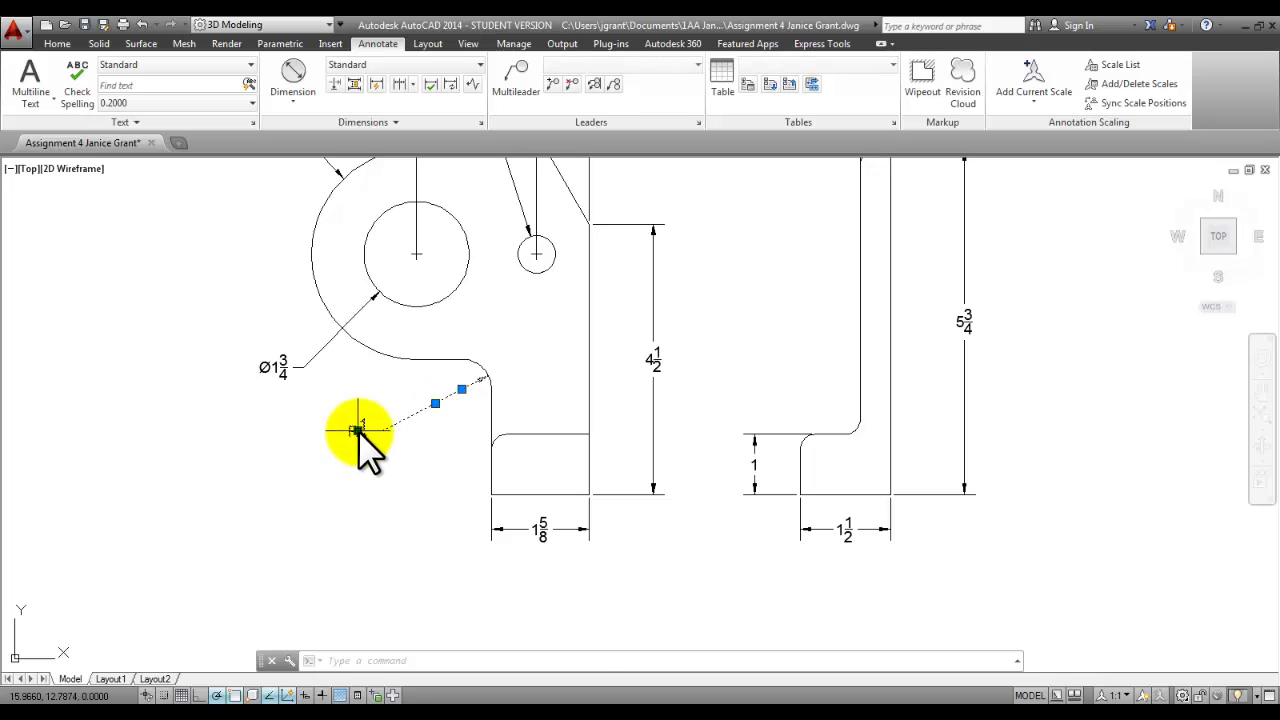
click(358, 430)
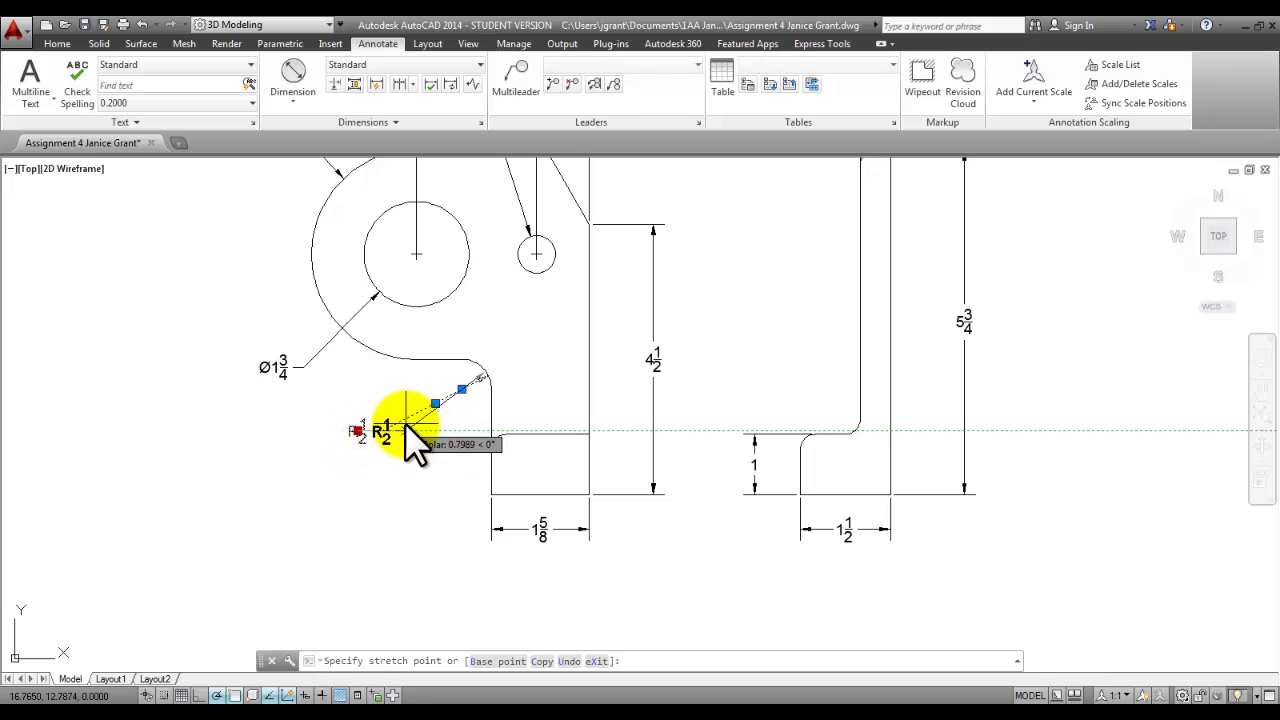
click(406, 423)
key(Escape)
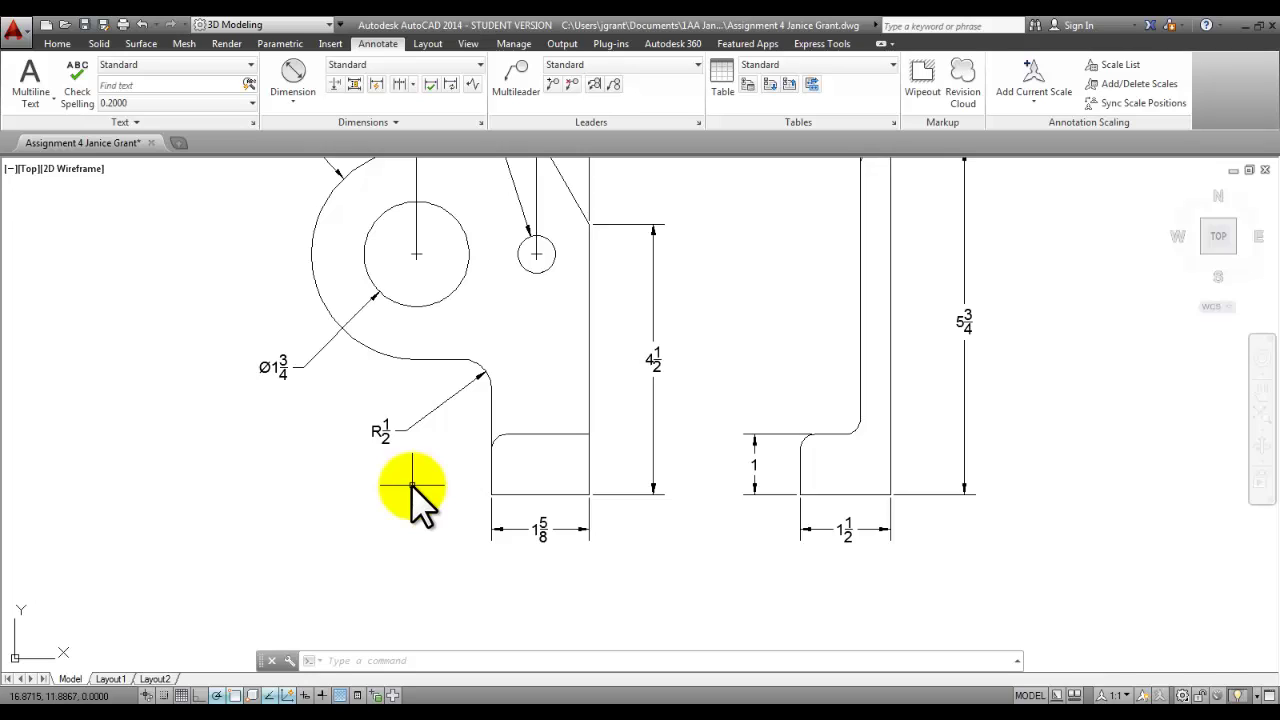
middle_drag(411, 484, 643, 357)
click(528, 294)
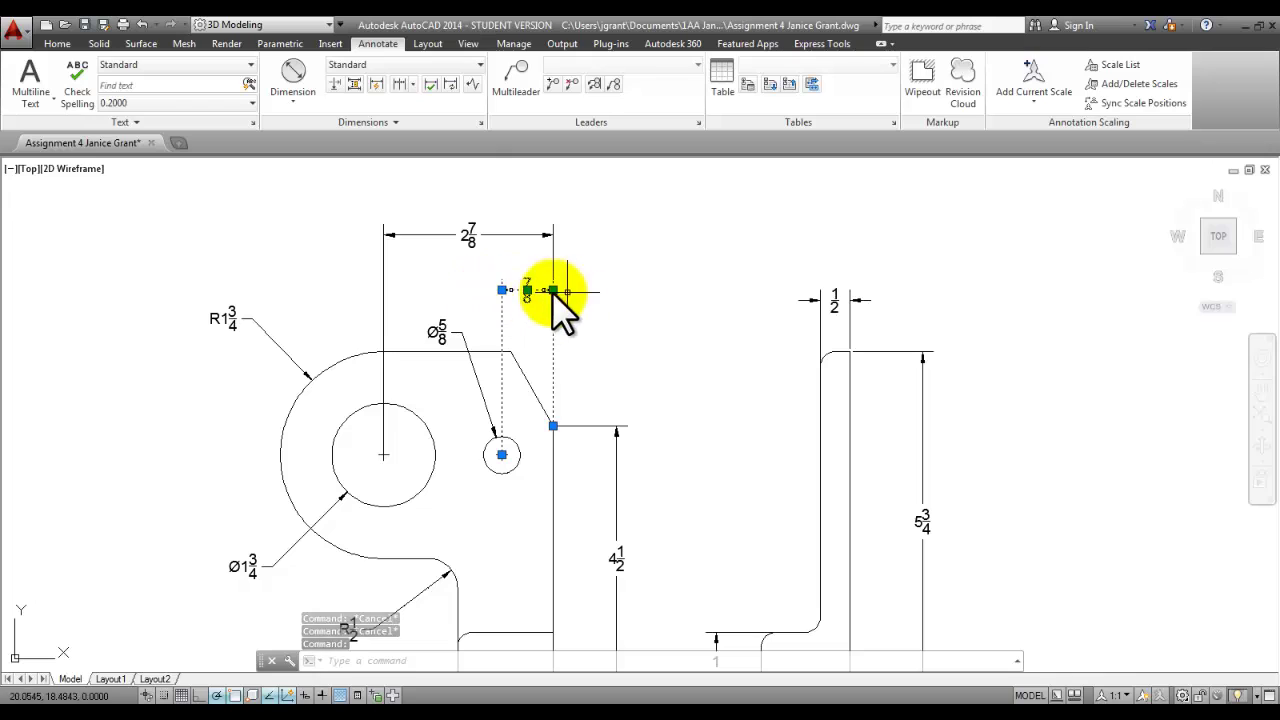
Step: Lower the 7/8 dimension line level with the ½ dimension
click(553, 289)
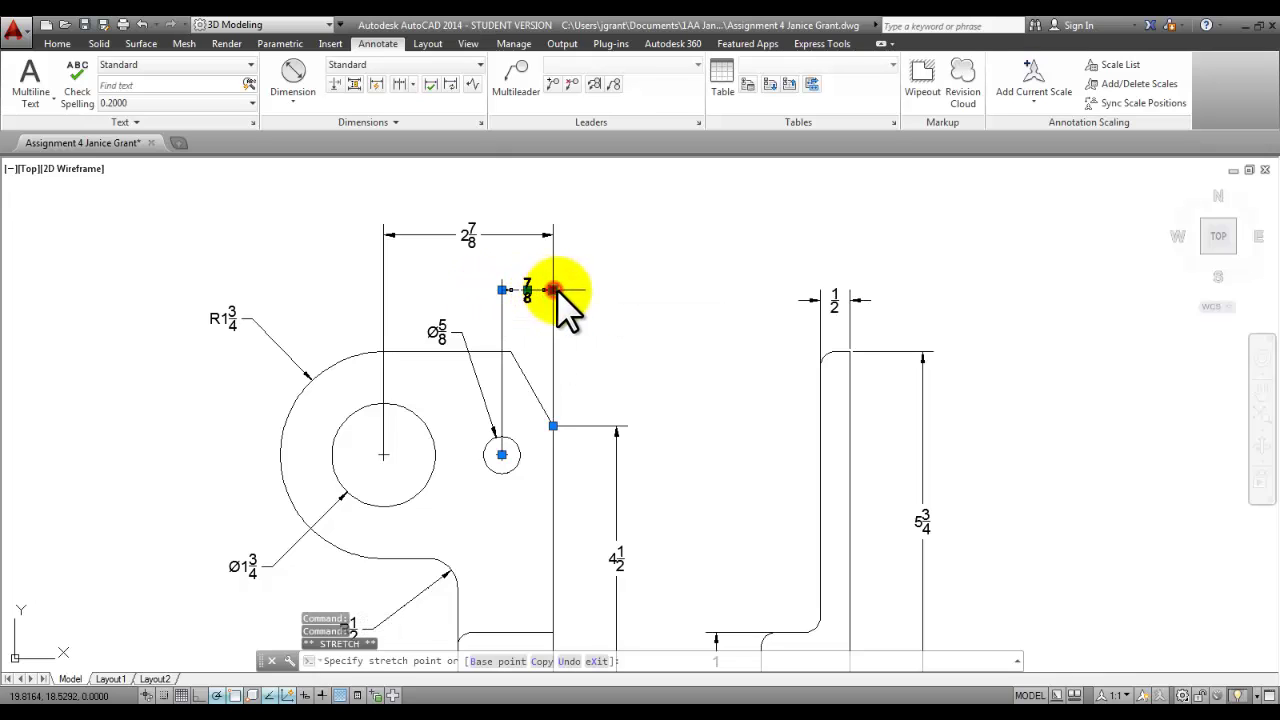
click(799, 300)
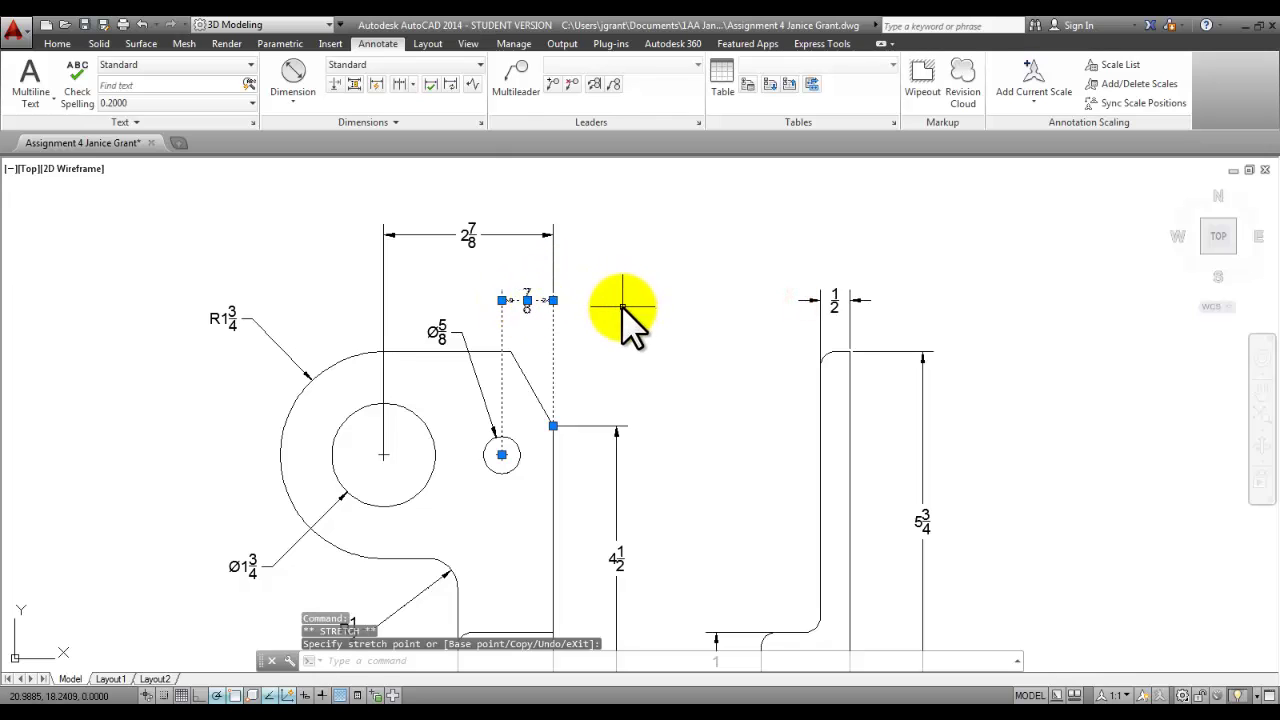
key(Escape)
key(Escape)
Step: Bring the 2 7/8 dimension line down closer to the part, just above the 7/8
click(498, 234)
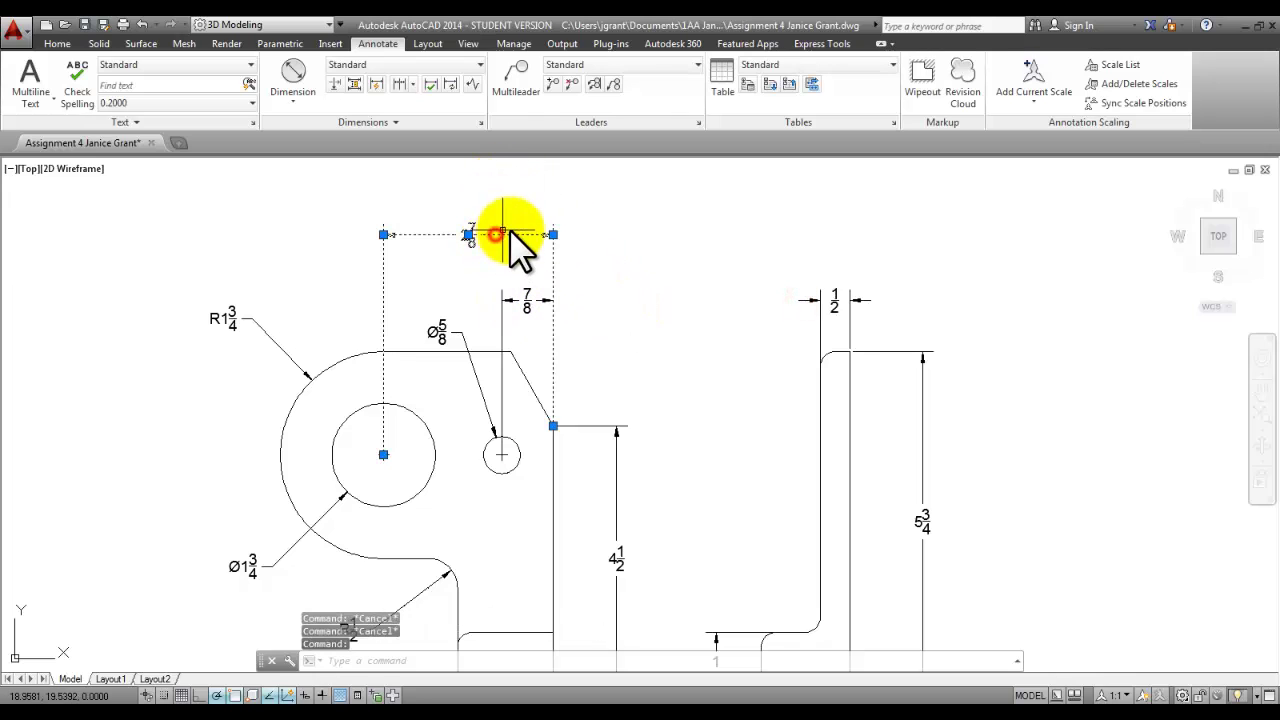
click(553, 234)
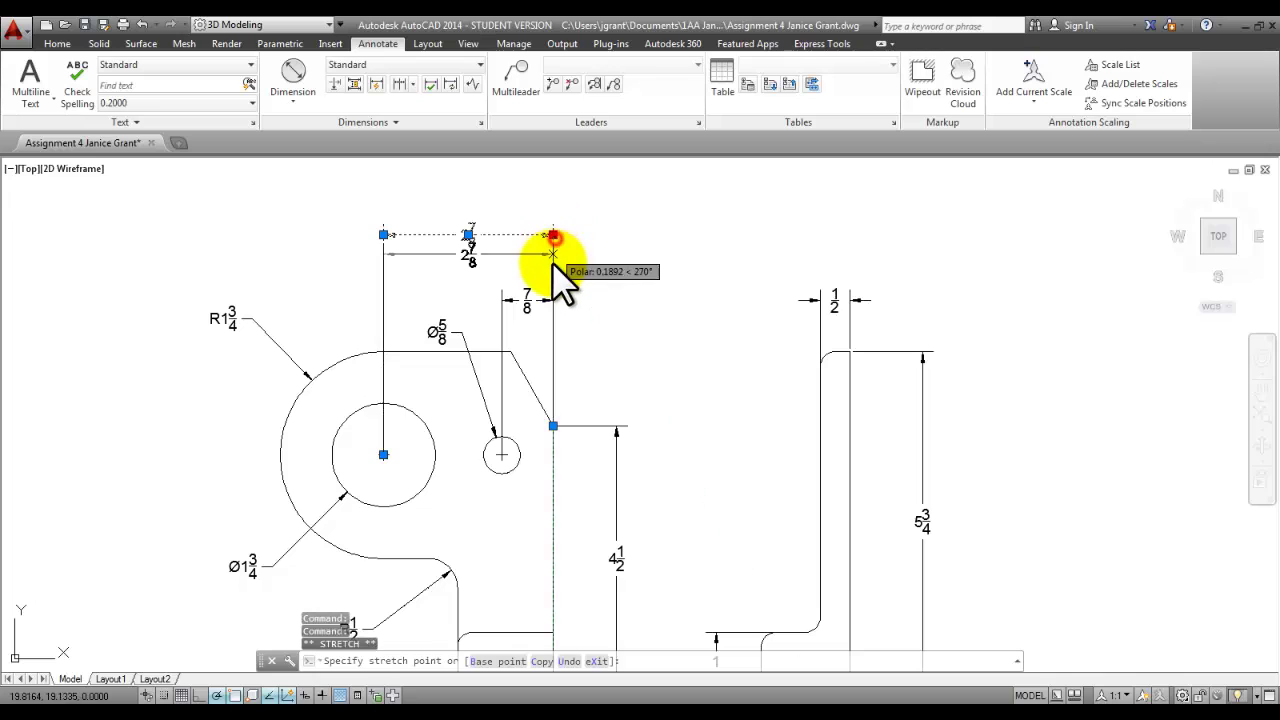
click(553, 264)
key(Escape)
key(Escape)
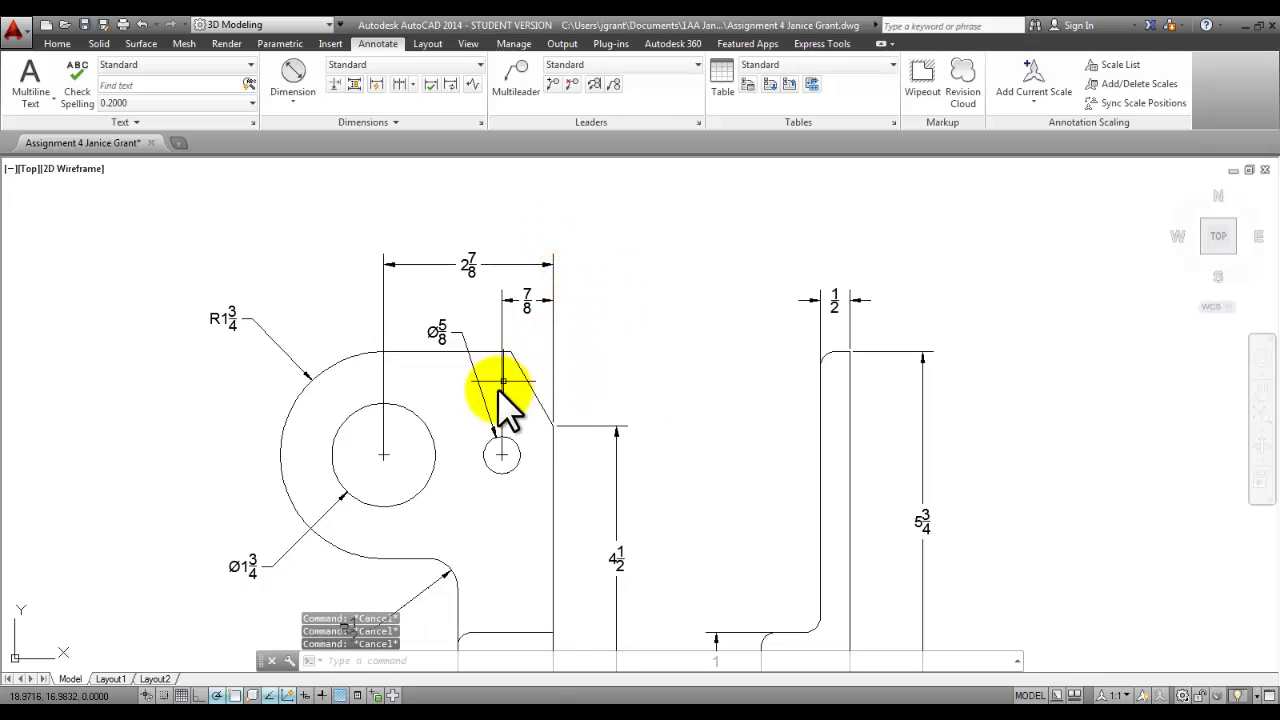
scroll(541, 383, up, 2)
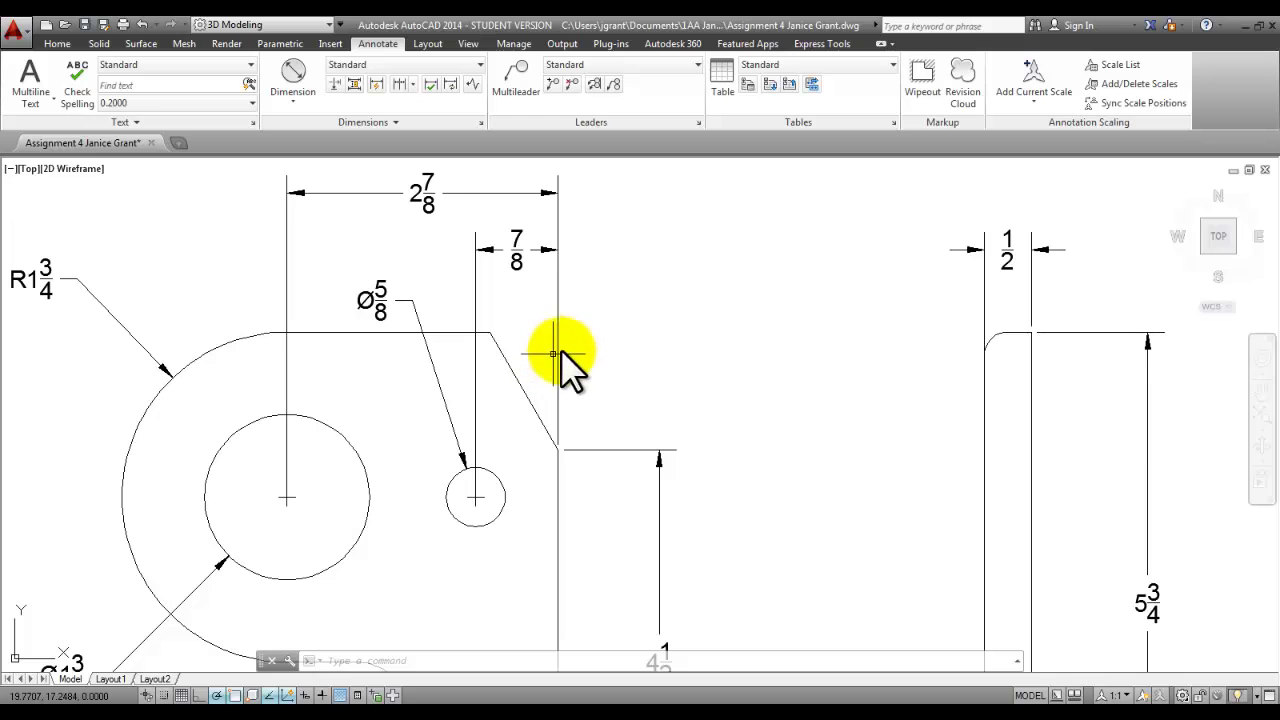
Step: Dimension the 30° angle between the front profile's diagonal edge and its vertical edge
click(283, 106)
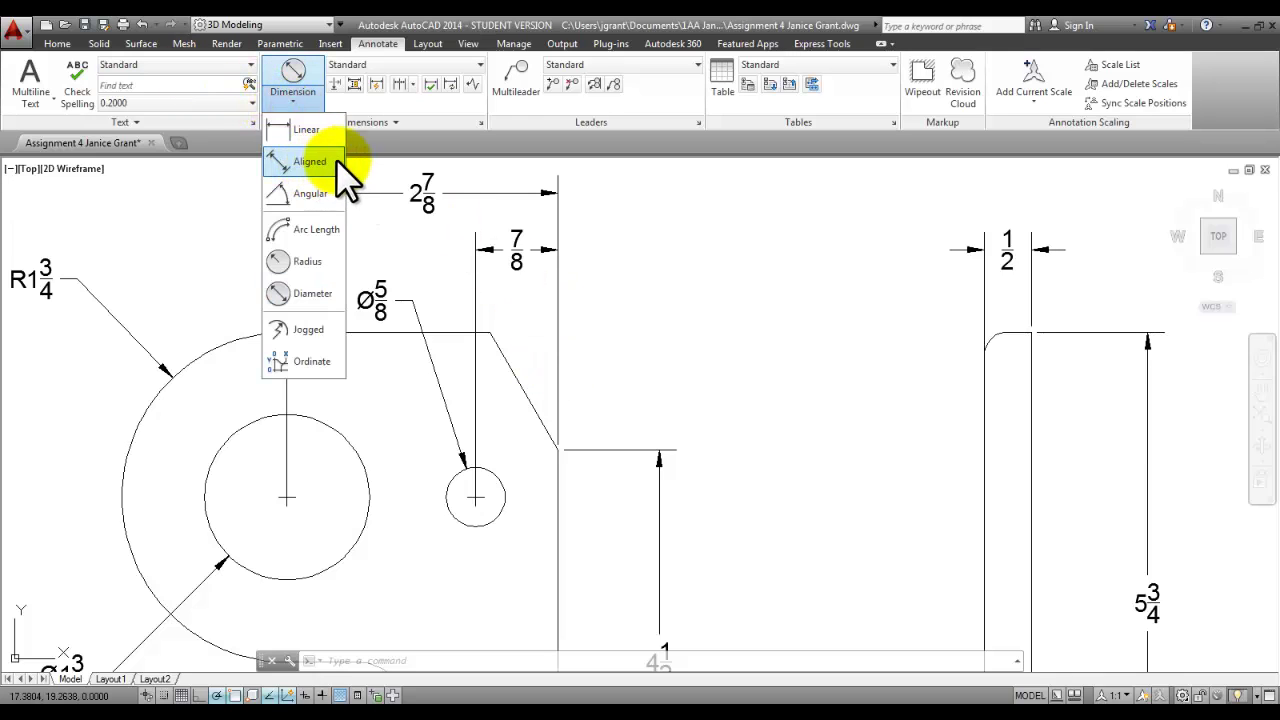
click(310, 193)
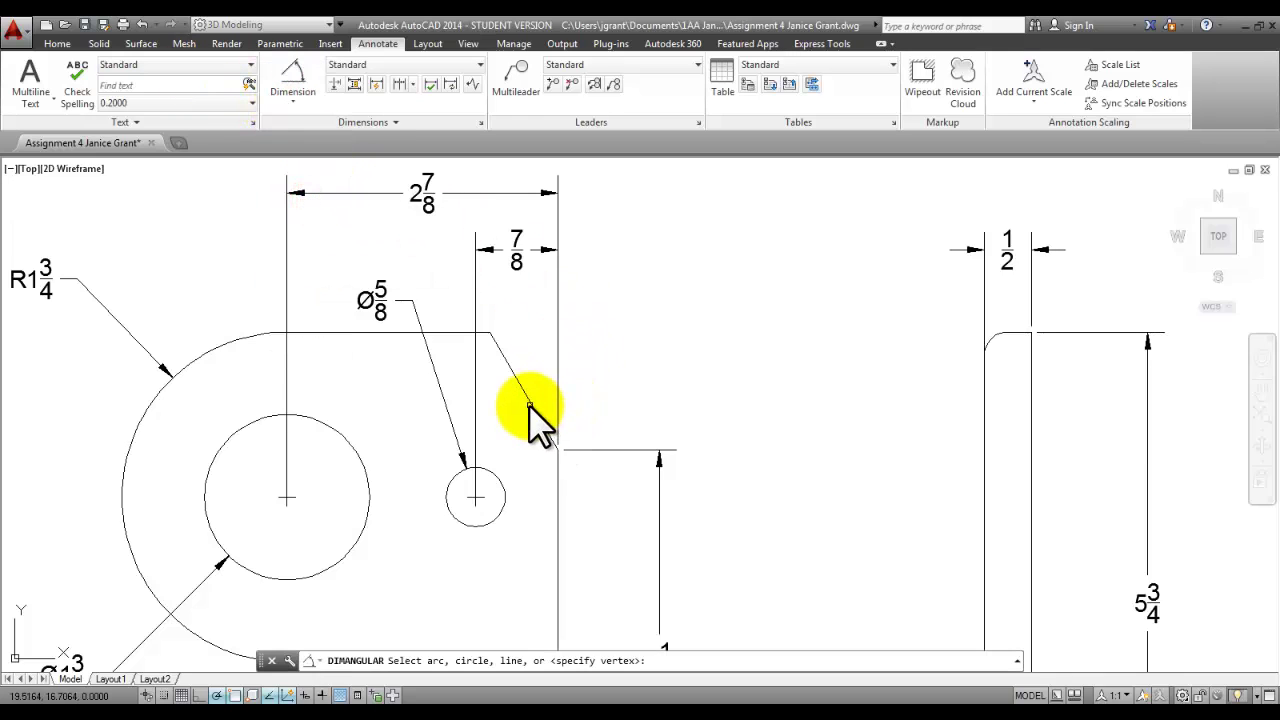
click(530, 402)
click(558, 393)
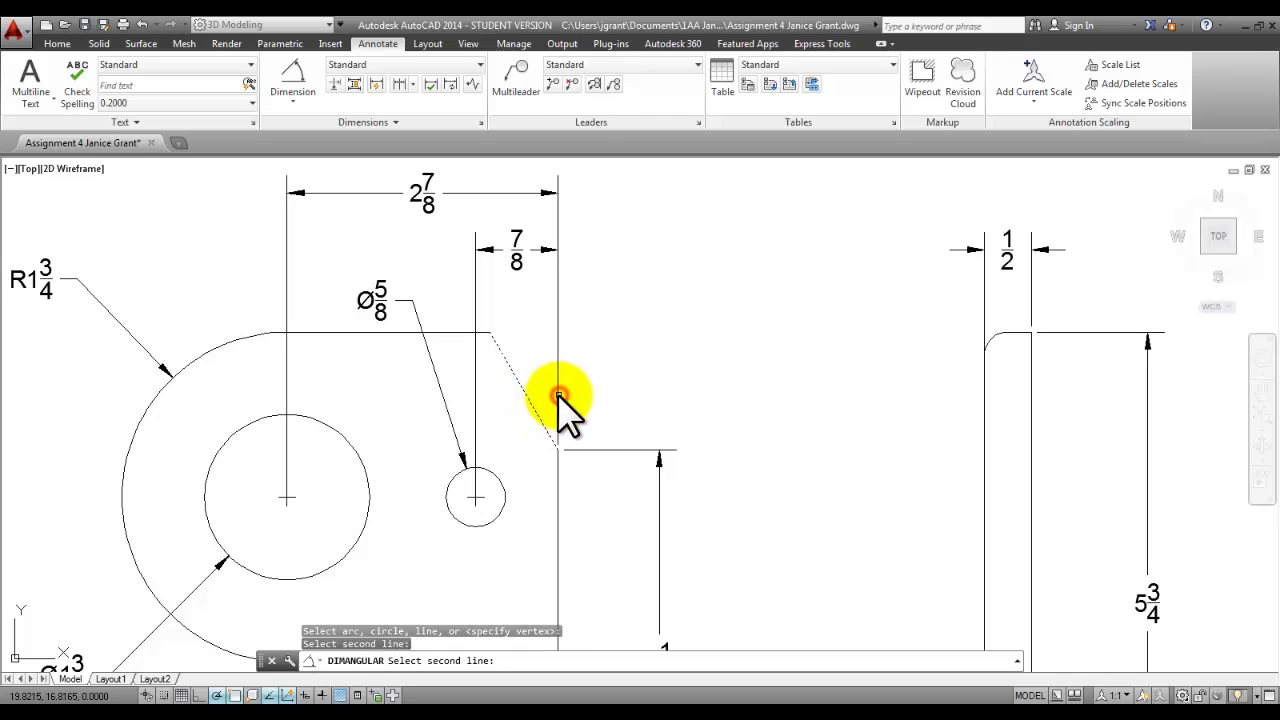
click(558, 388)
click(558, 388)
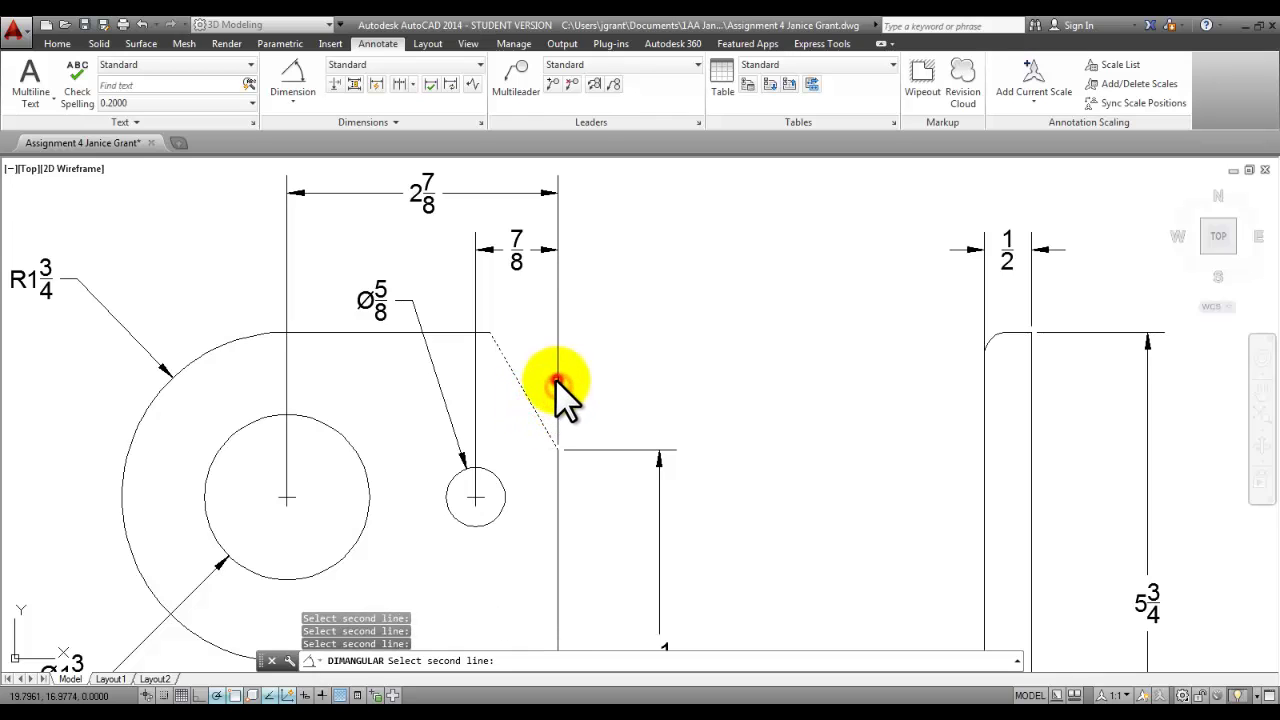
click(558, 467)
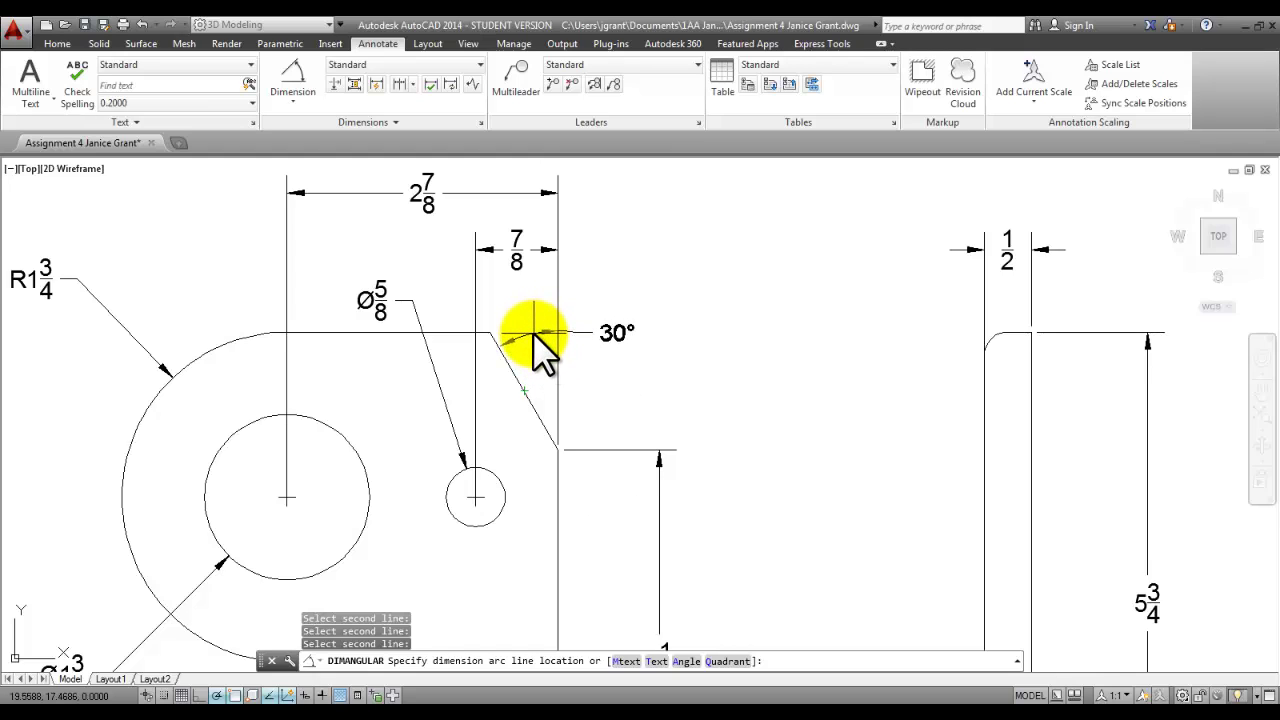
click(533, 333)
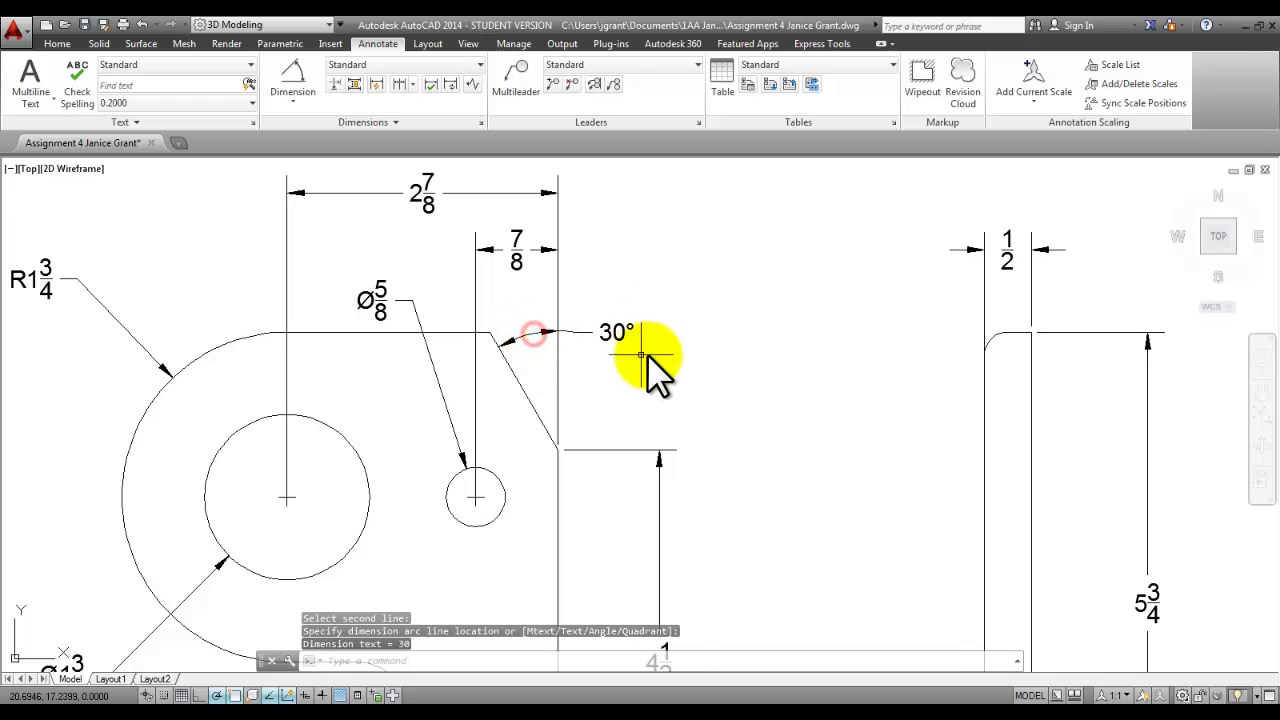
scroll(660, 357, down, 3)
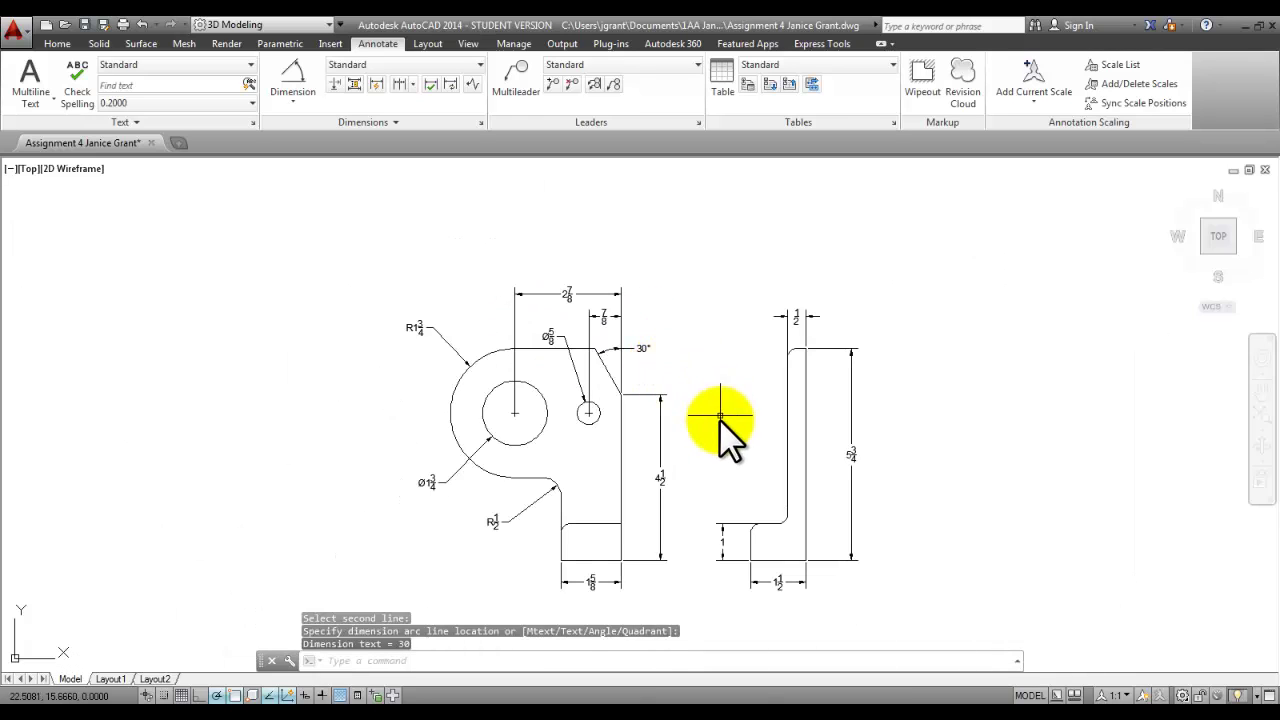
middle_drag(720, 434, 634, 366)
scroll(634, 366, up, 1)
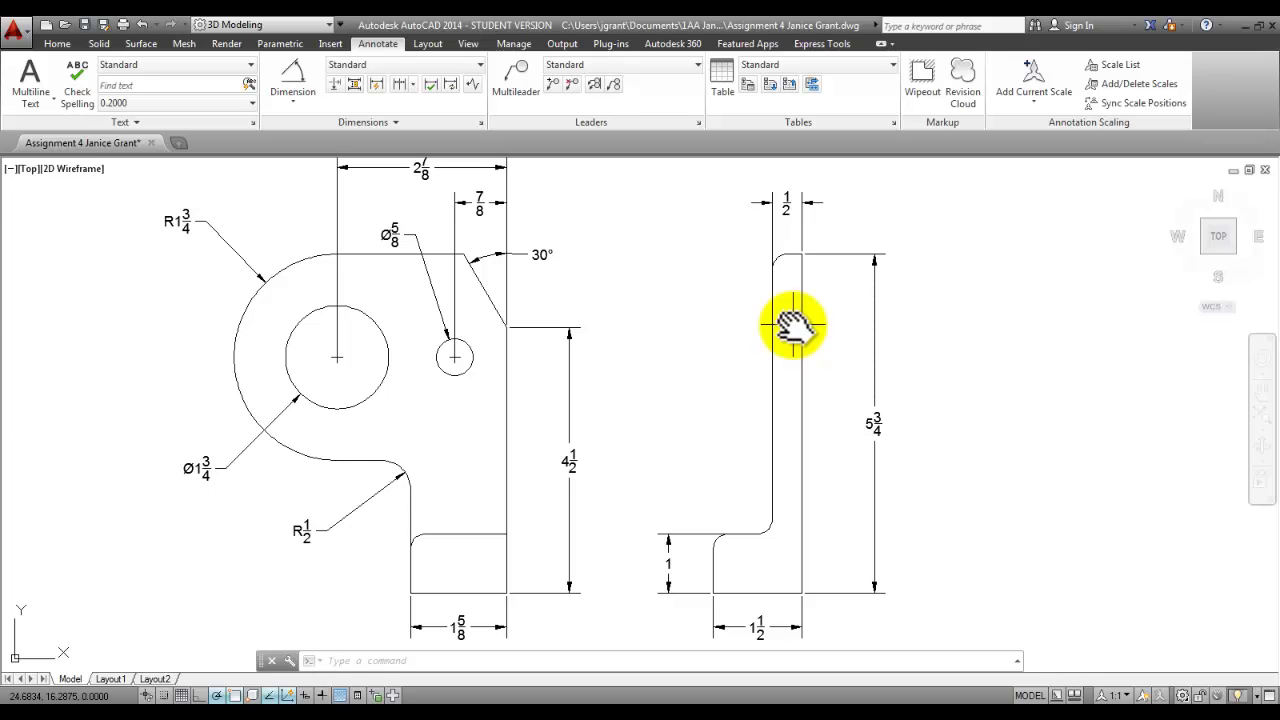
scroll(793, 323, up, 2)
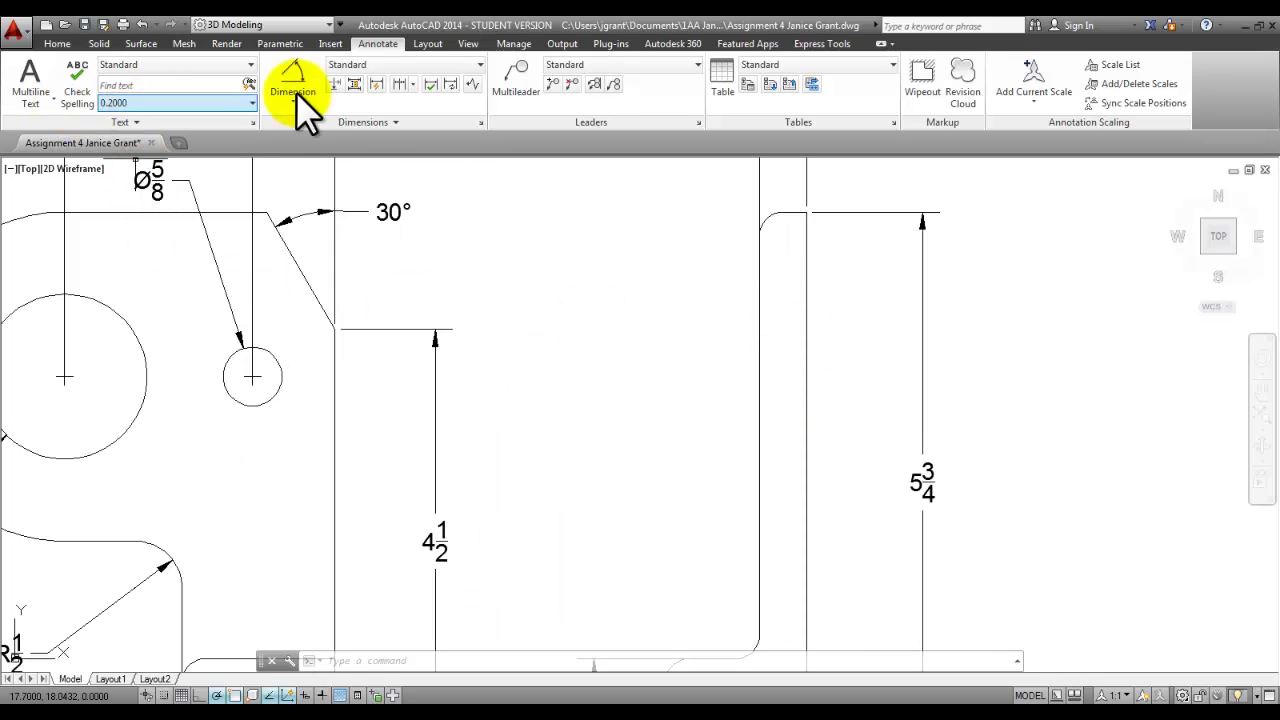
Step: Draw a short horizontal line across the side view's wall, level with the front view's step
click(57, 43)
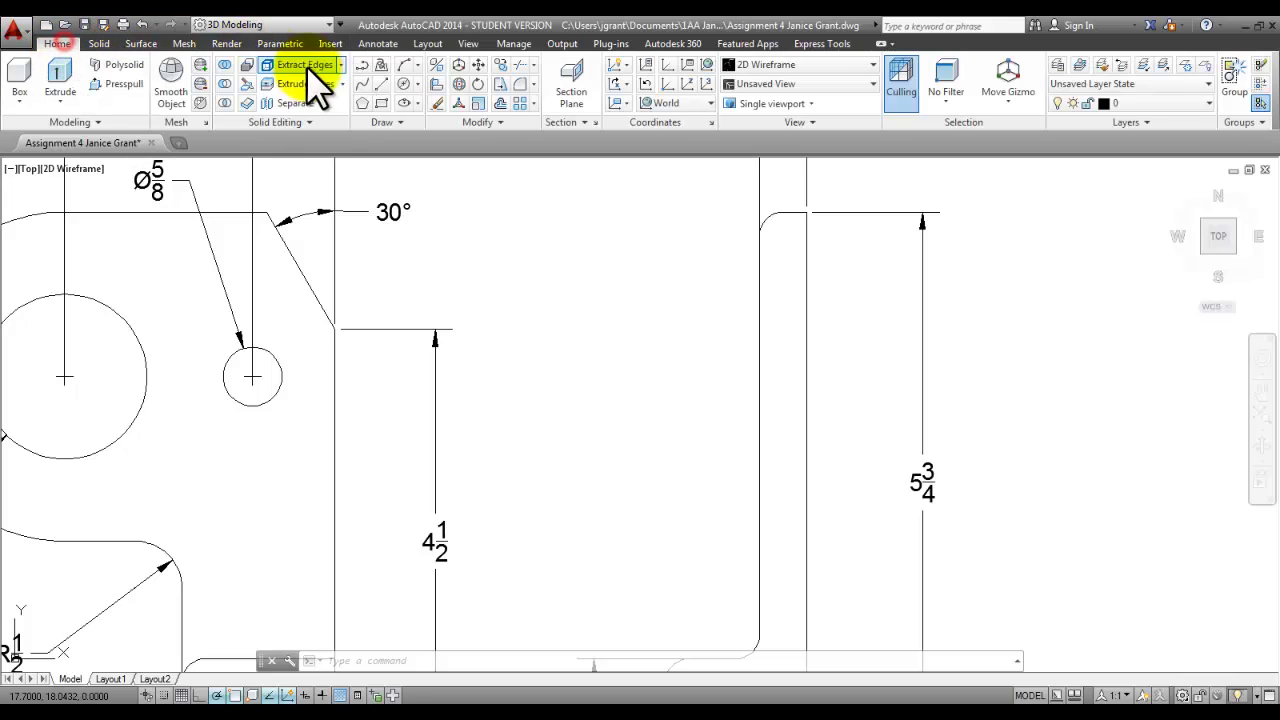
click(377, 86)
mouse_move(335, 331)
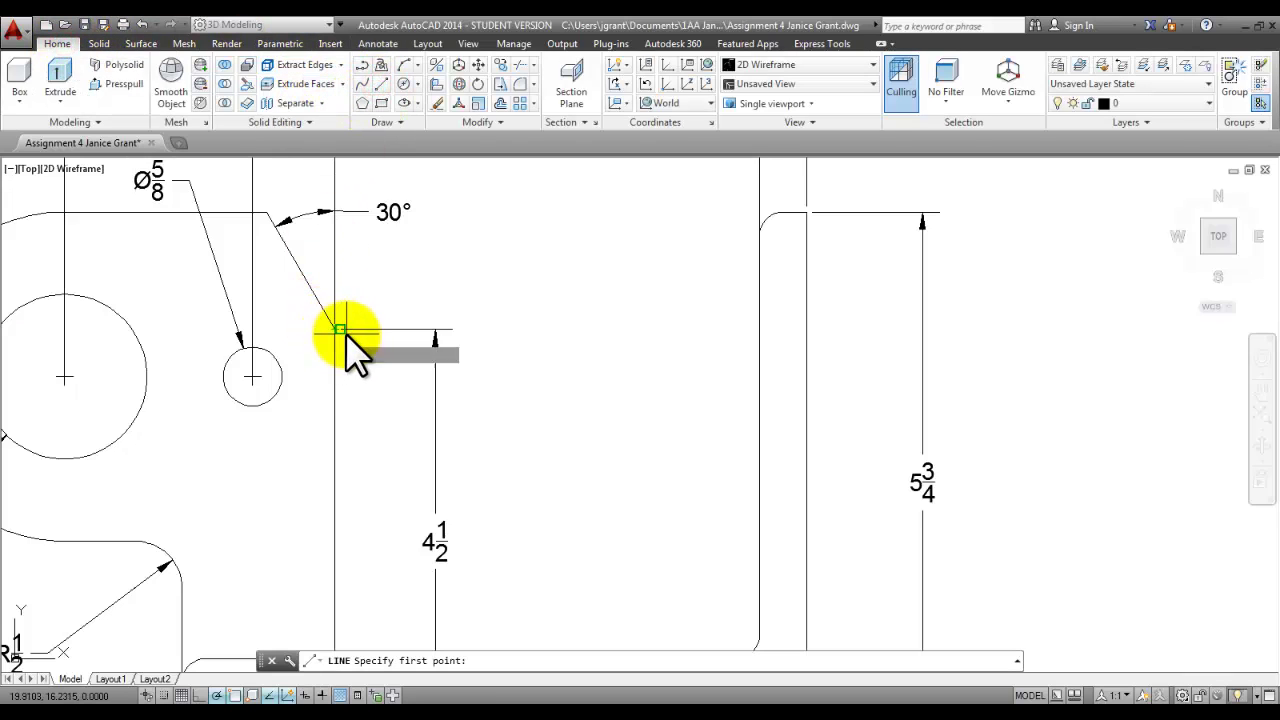
click(756, 330)
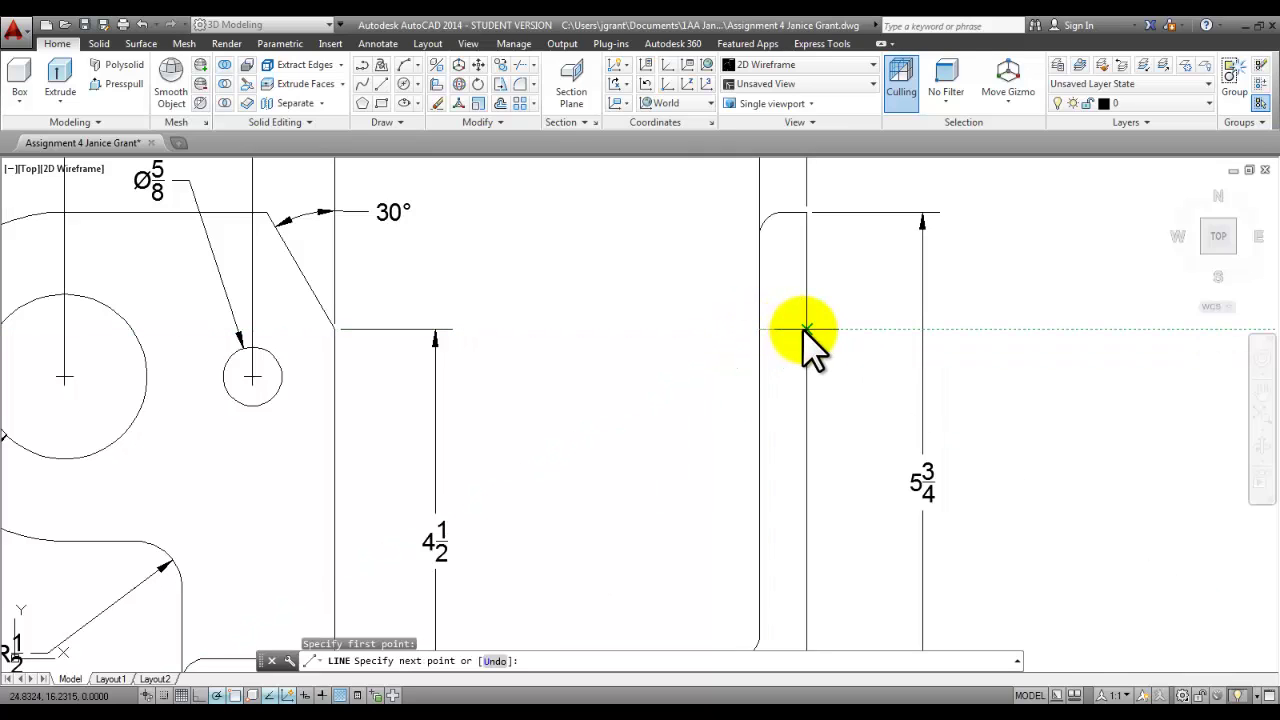
click(806, 330)
key(Escape)
middle_drag(560, 300, 634, 438)
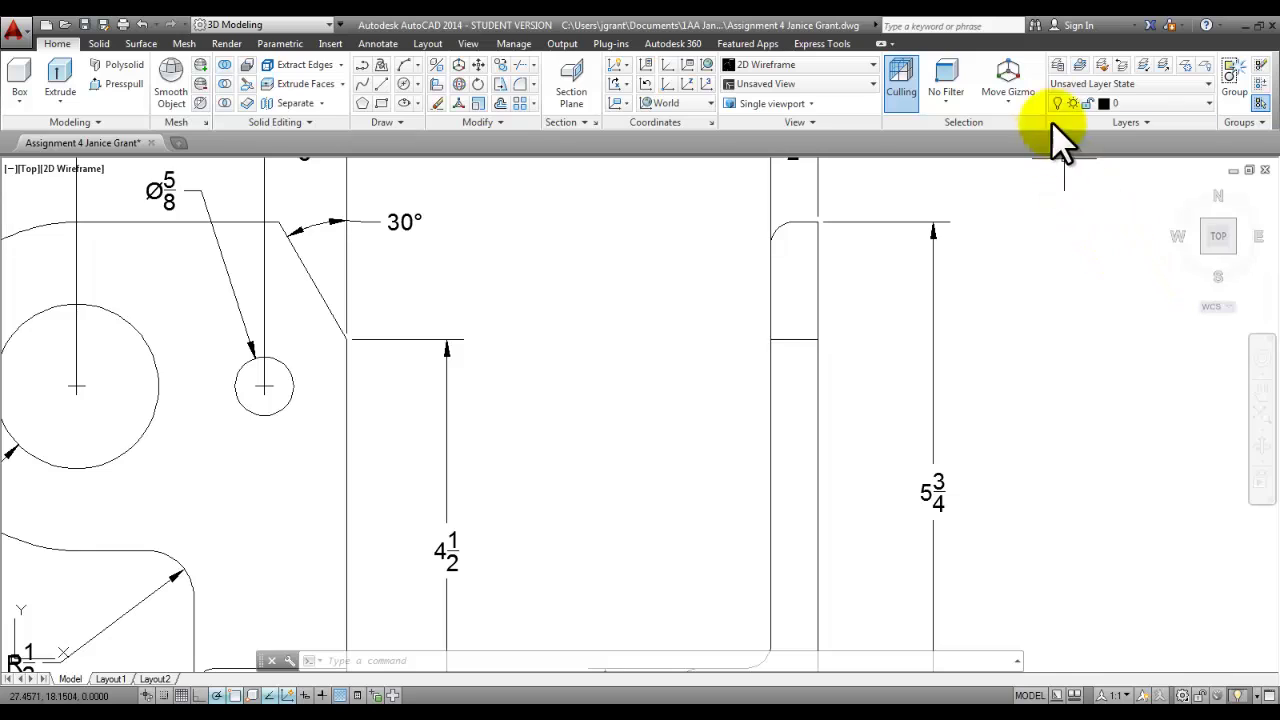
Step: Create the 'hidden' and 'text' layers in the Layer Properties Manager
click(1057, 65)
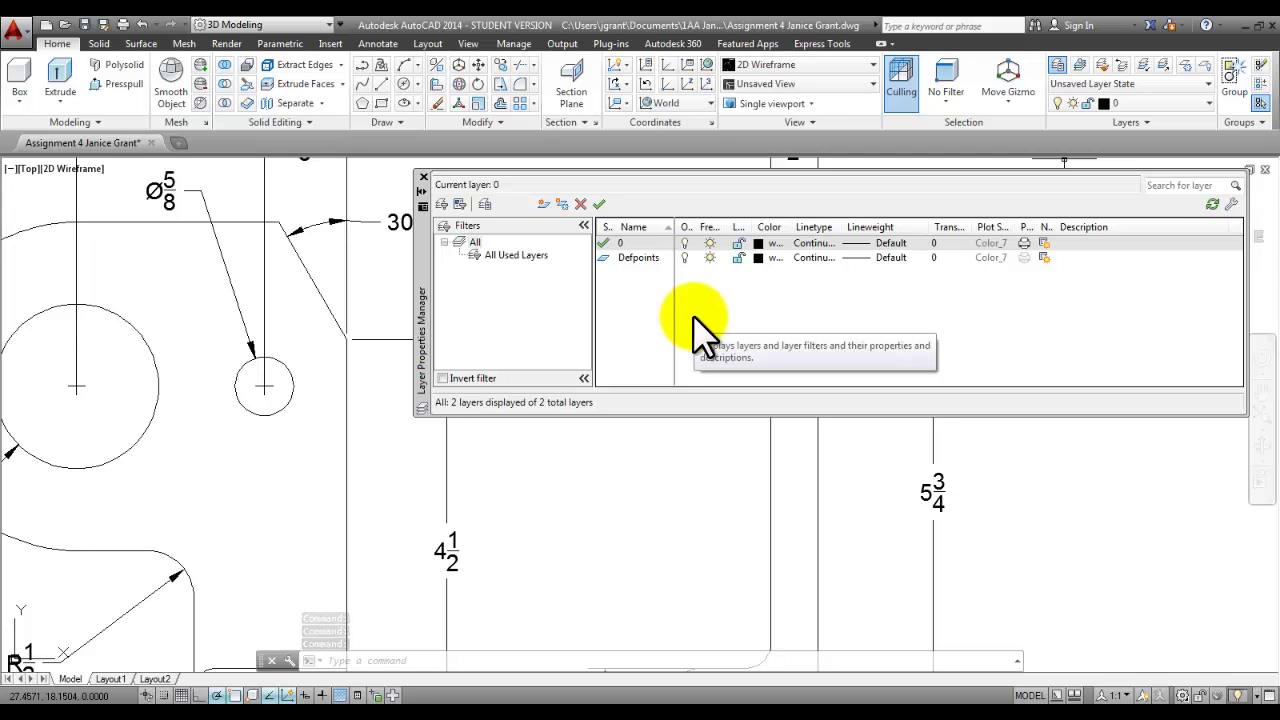
click(600, 205)
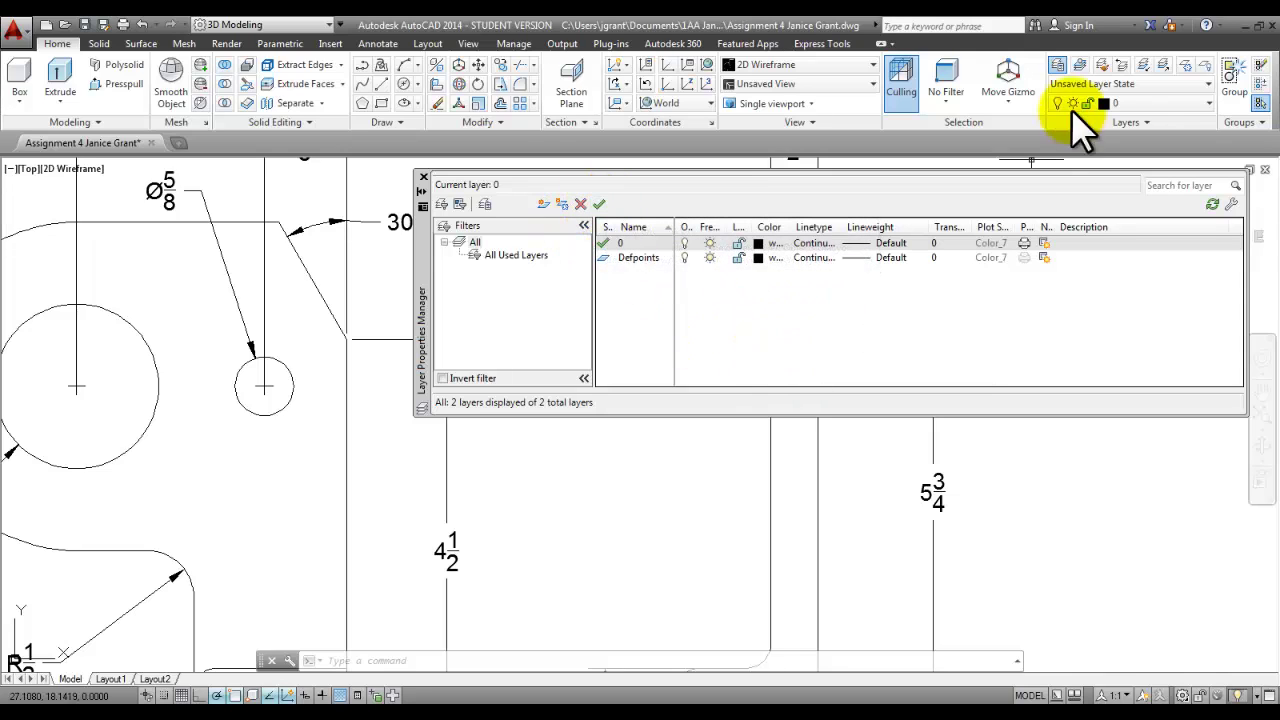
click(1058, 64)
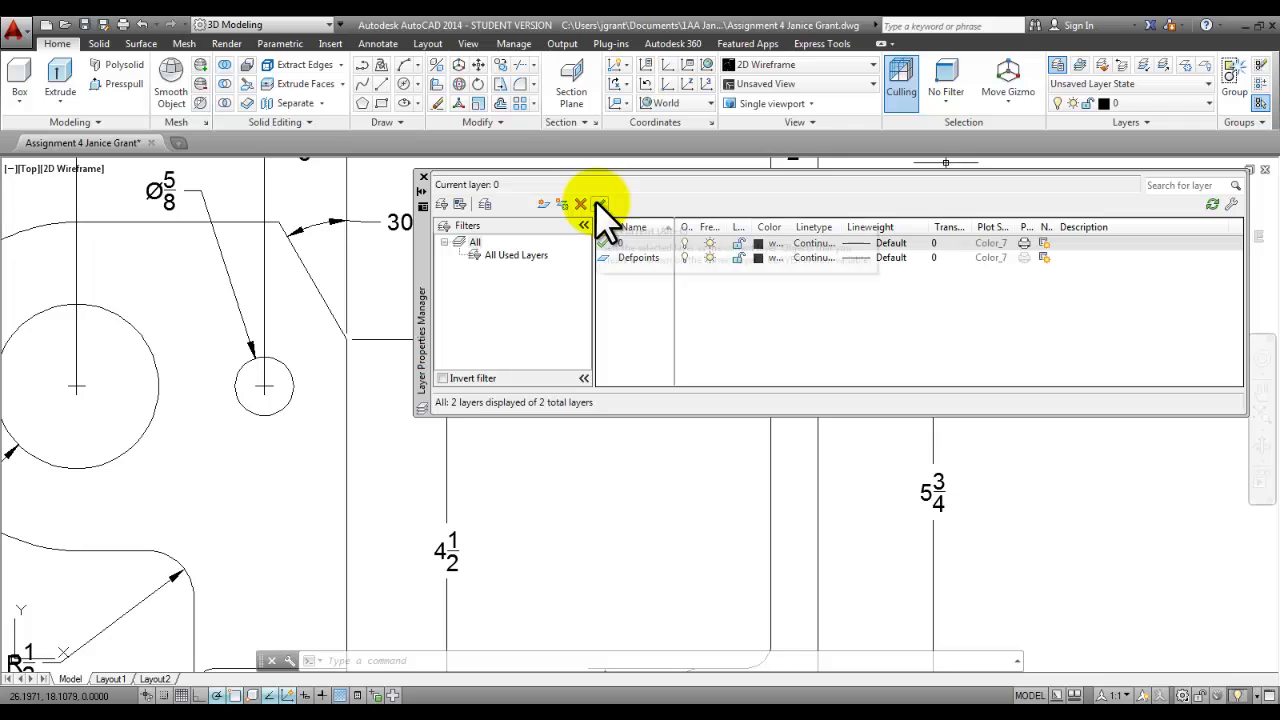
click(540, 203)
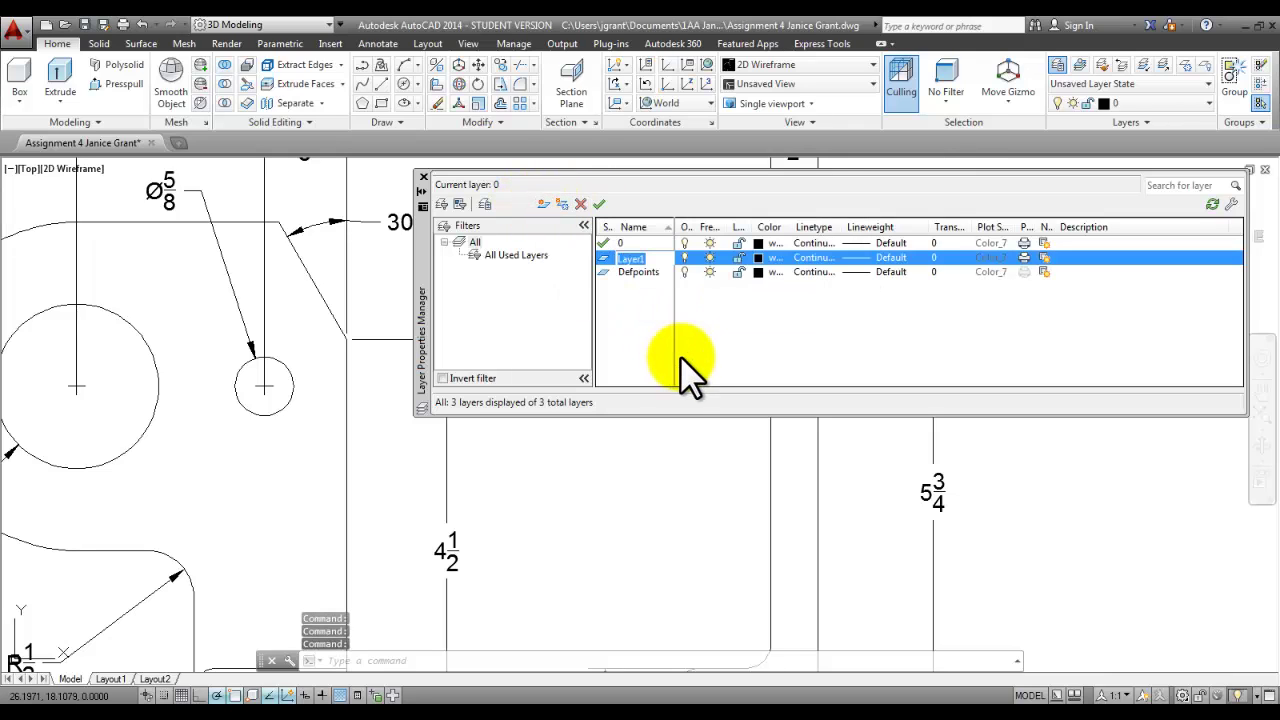
text(hidden)
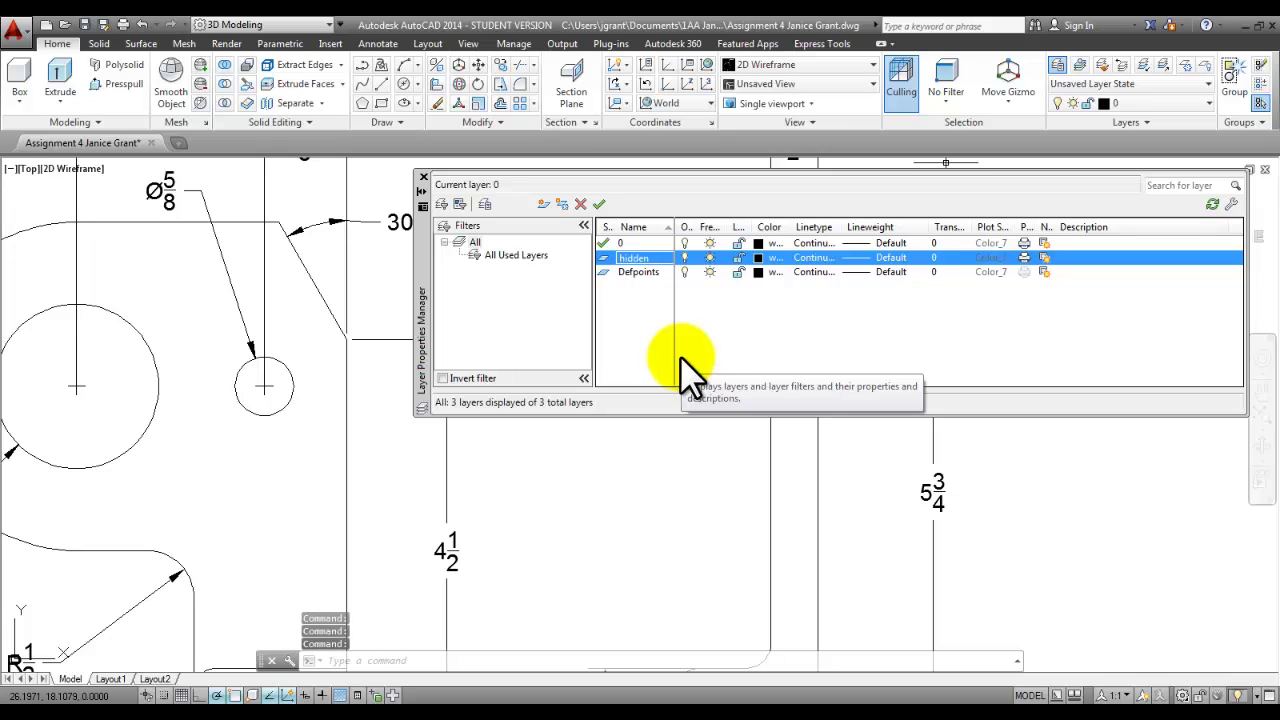
key(comma)
text(text)
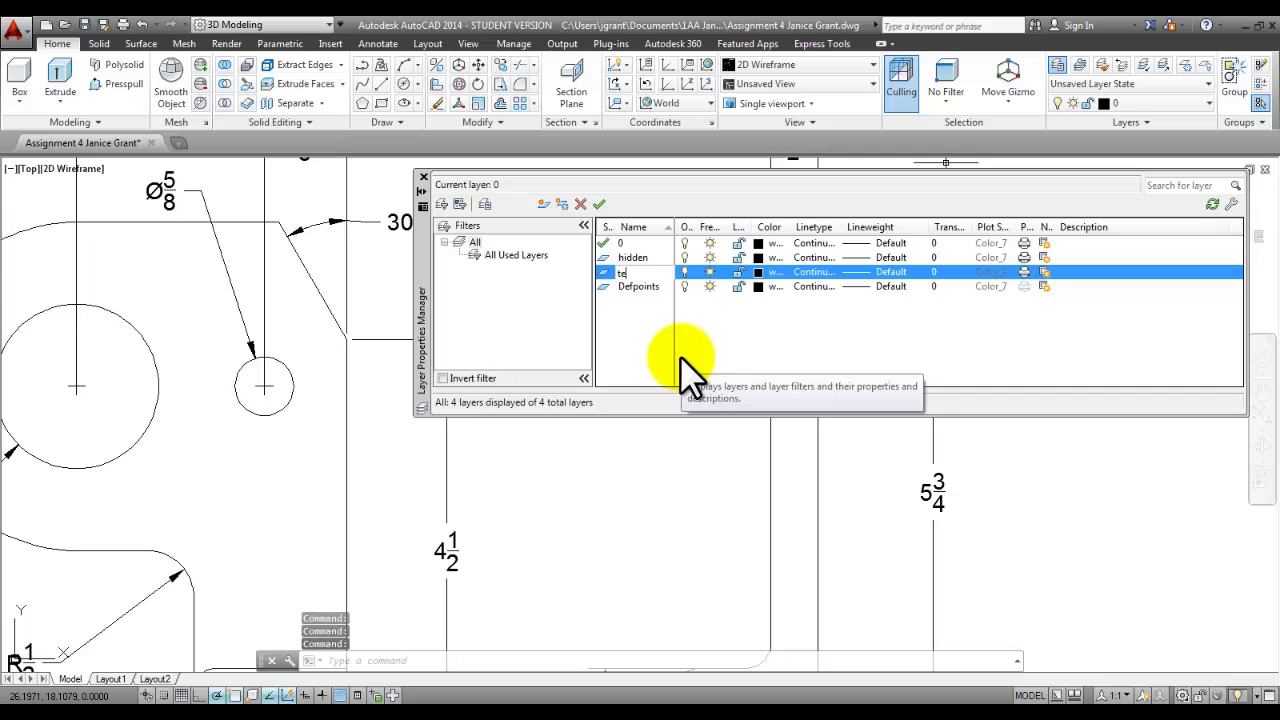
key(comma)
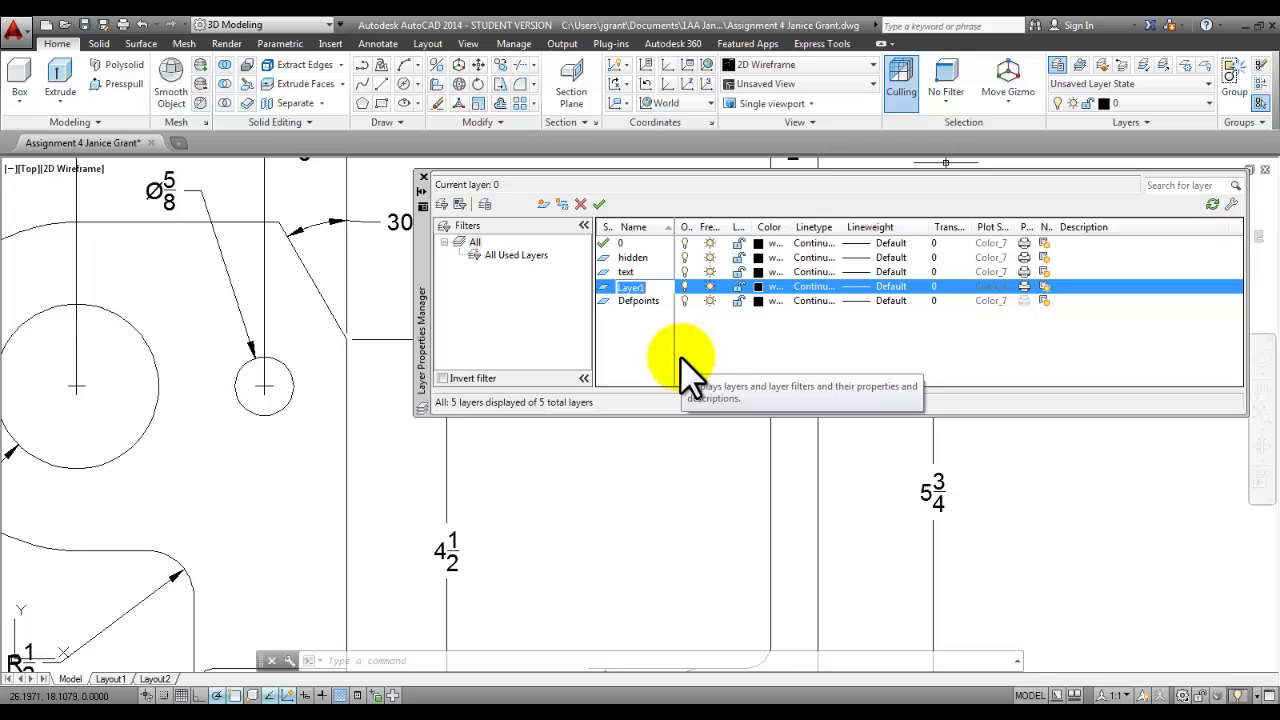
Step: Add the 'dimensions', '3d model' and 'objects' layers
text(dimensions)
key(Return)
key(alt+n)
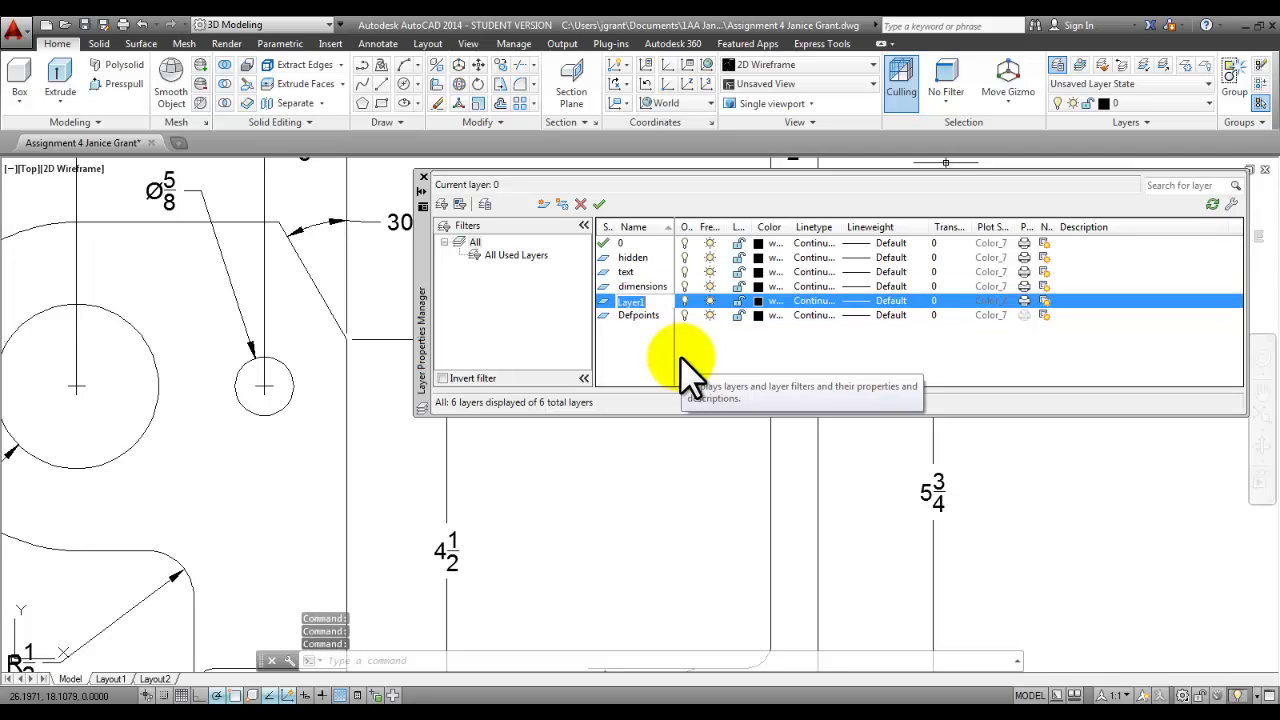
text(3d model)
key(Return)
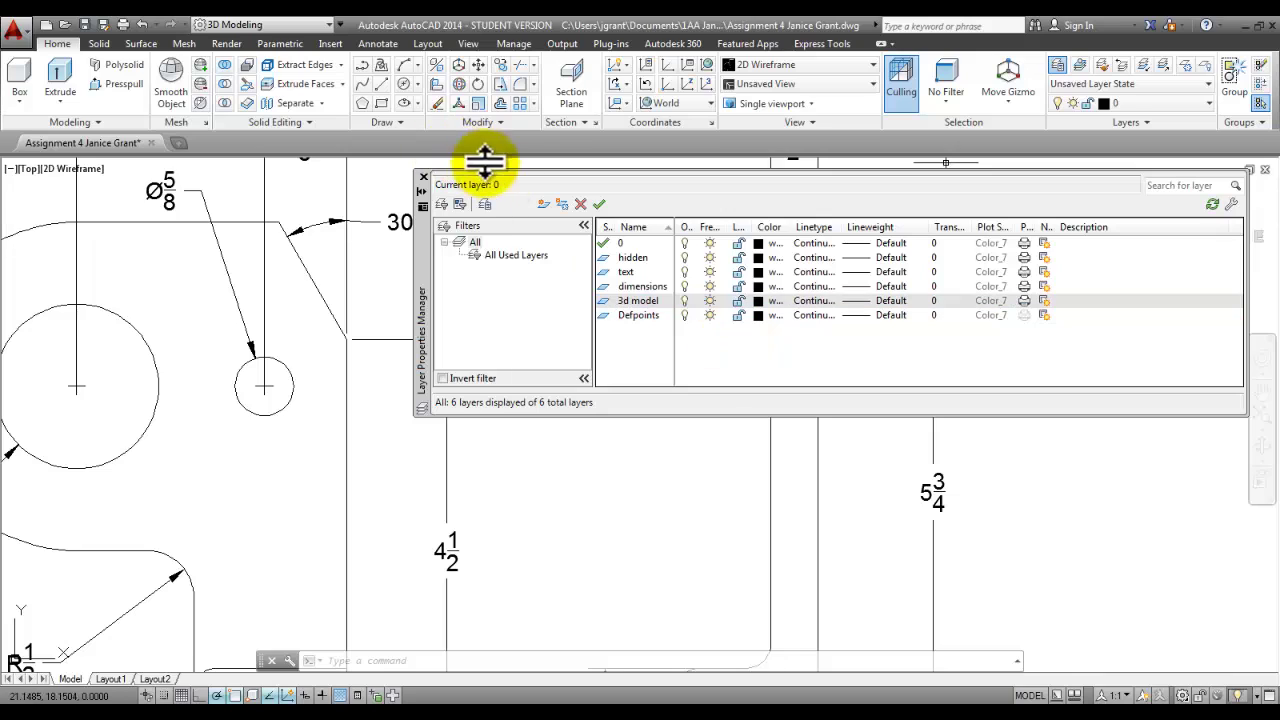
click(542, 203)
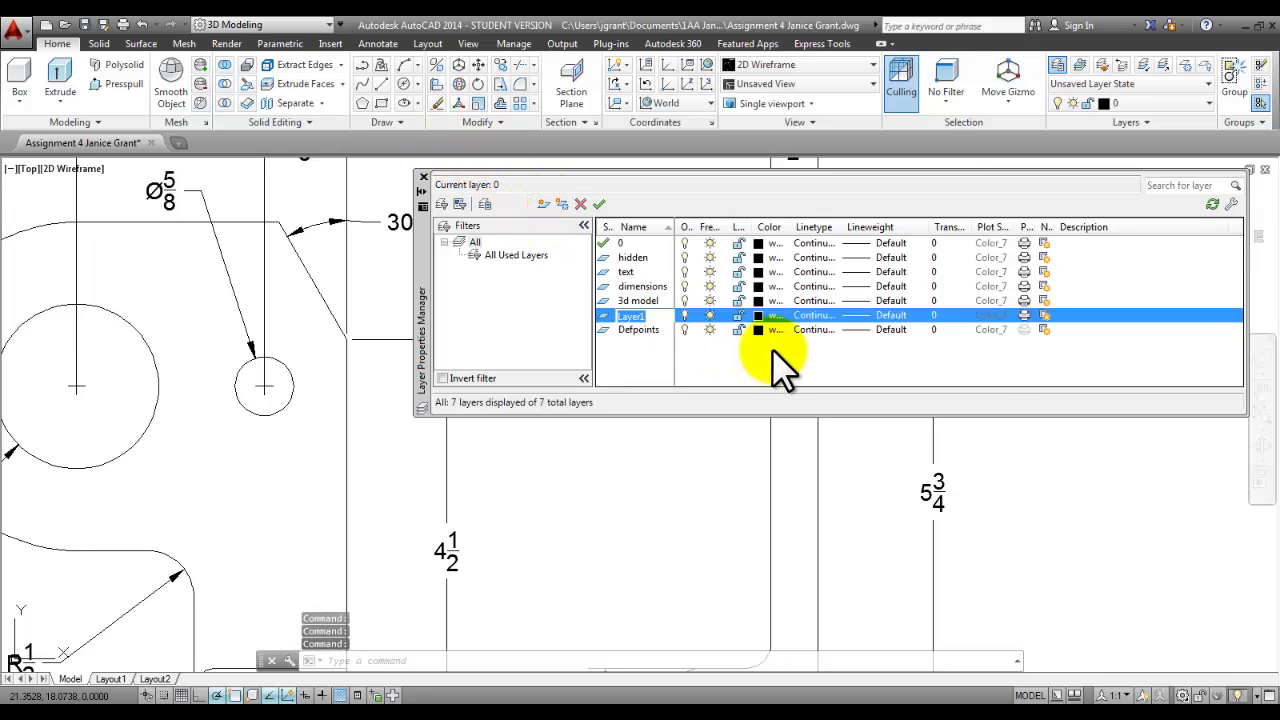
text(objects)
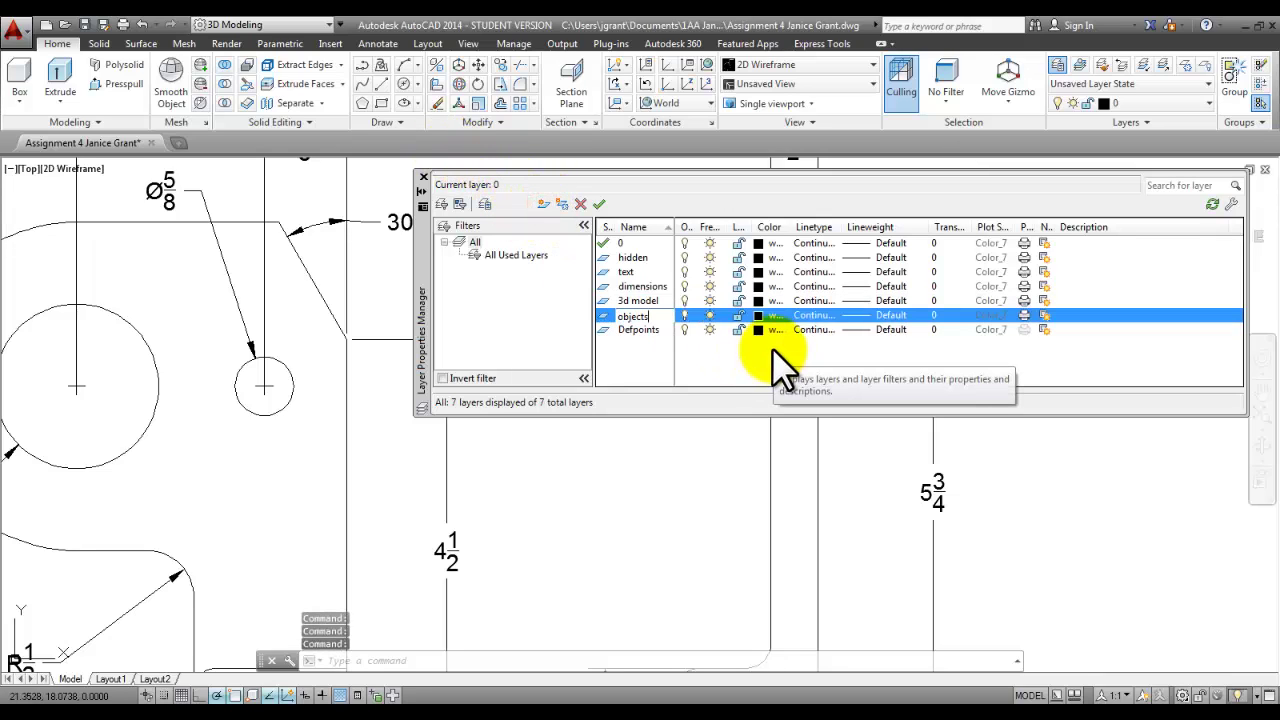
Step: Give the objects layer red colour and a 0.50 mm lineweight
click(773, 315)
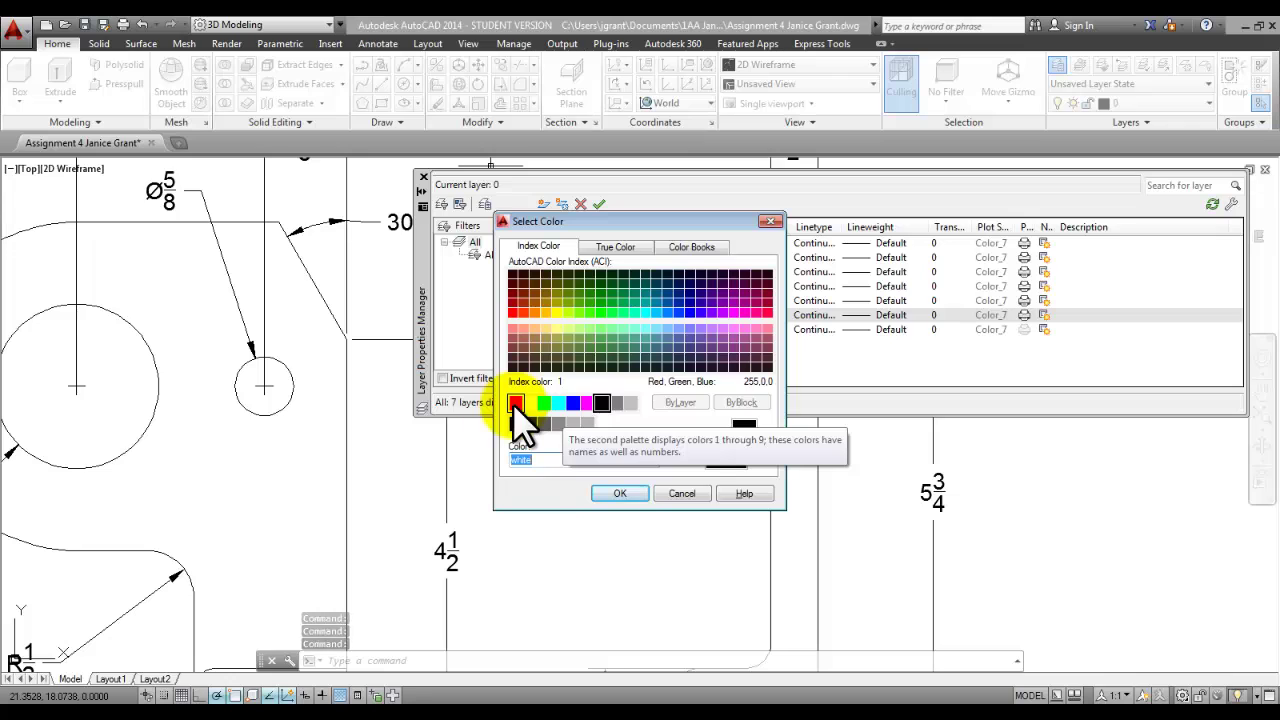
click(515, 403)
click(620, 493)
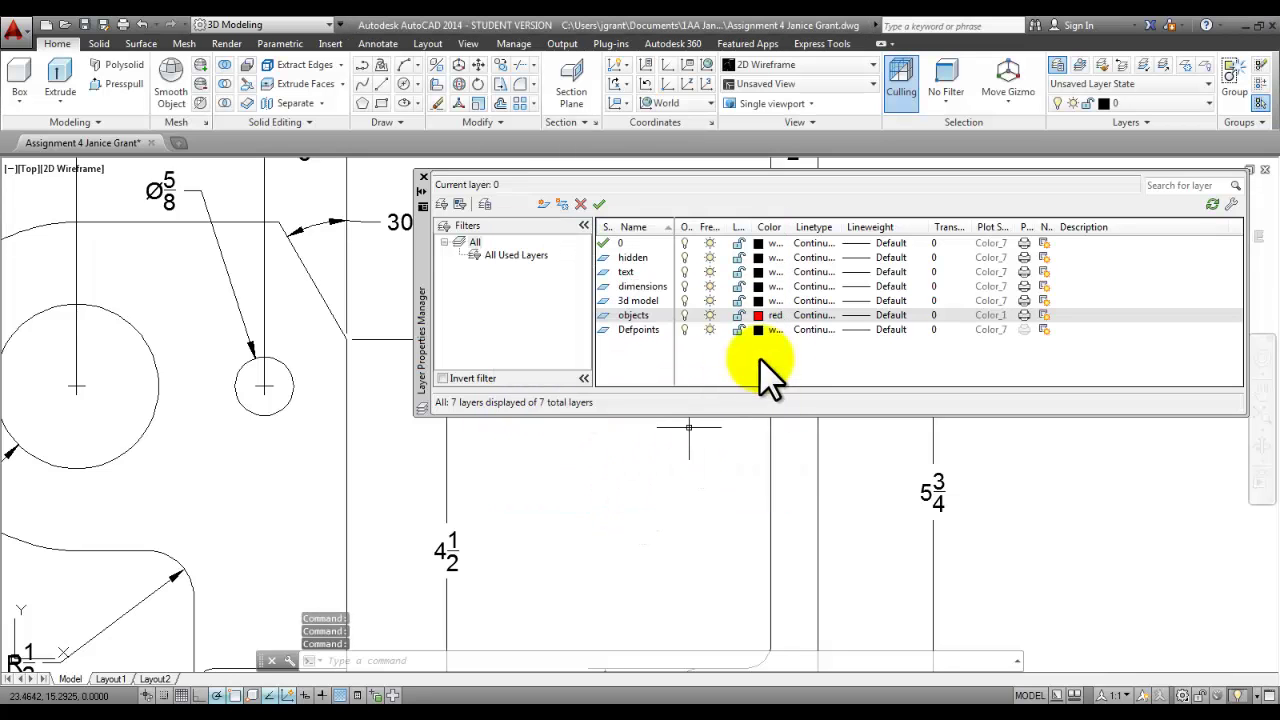
click(897, 319)
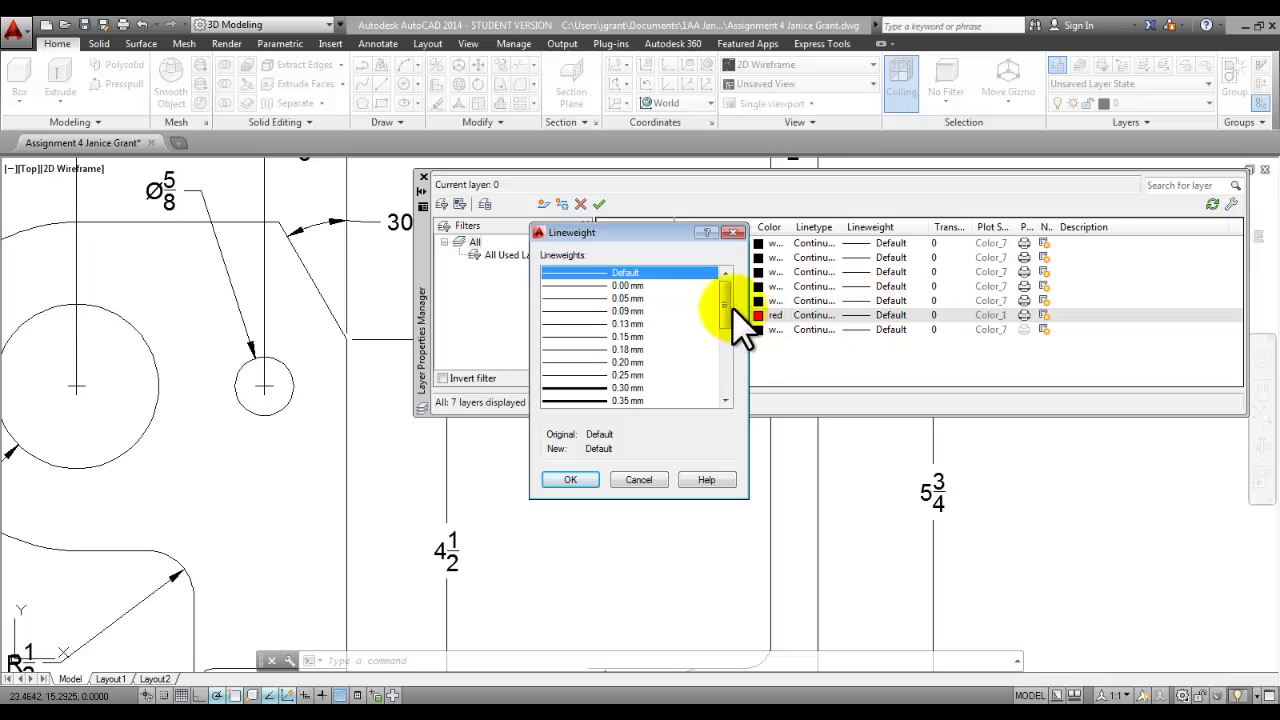
mouse_move(724, 307)
mouse_down()
mouse_move(723, 347)
mouse_move(723, 324)
mouse_up()
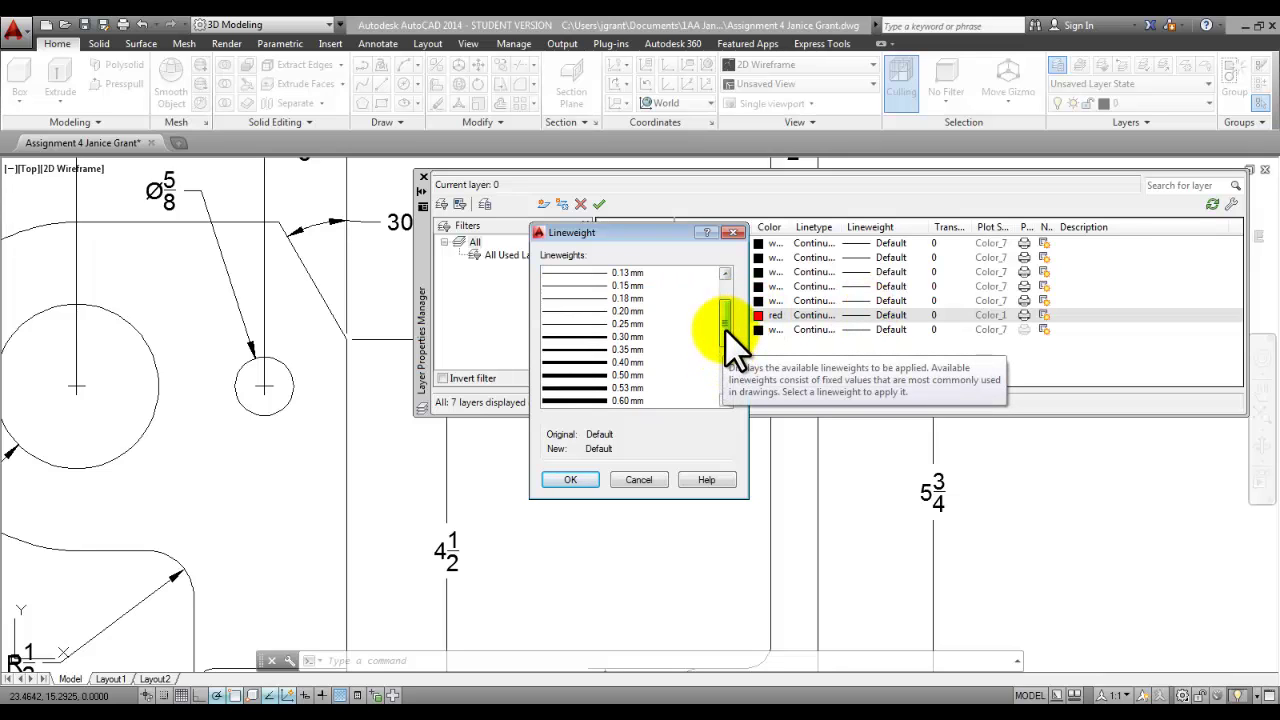
click(624, 375)
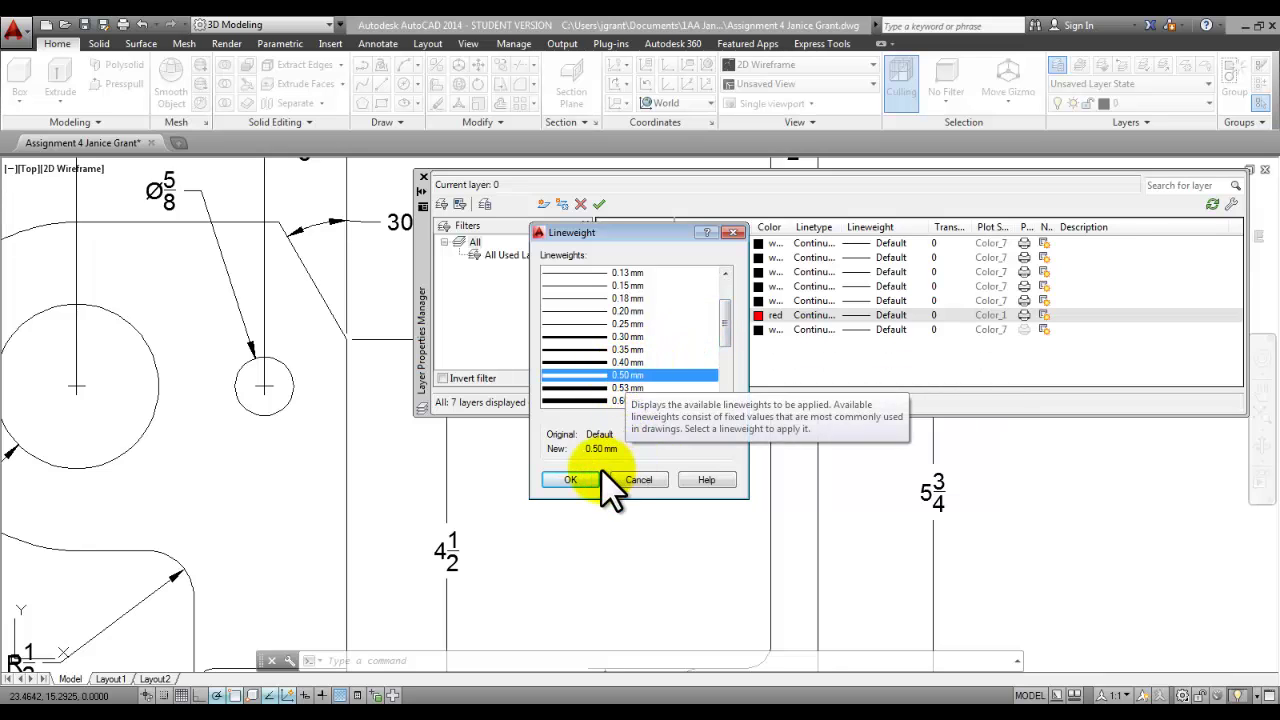
click(572, 480)
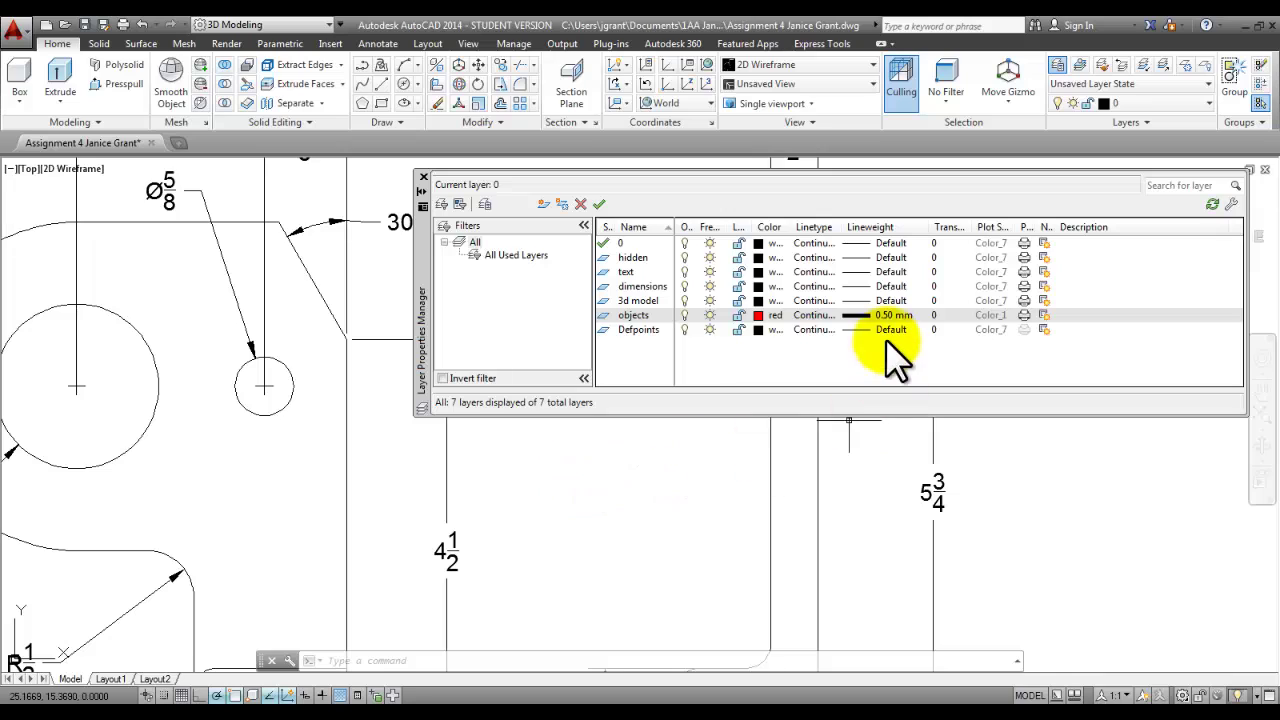
Step: Set the 3d model layer colour to blue
click(648, 300)
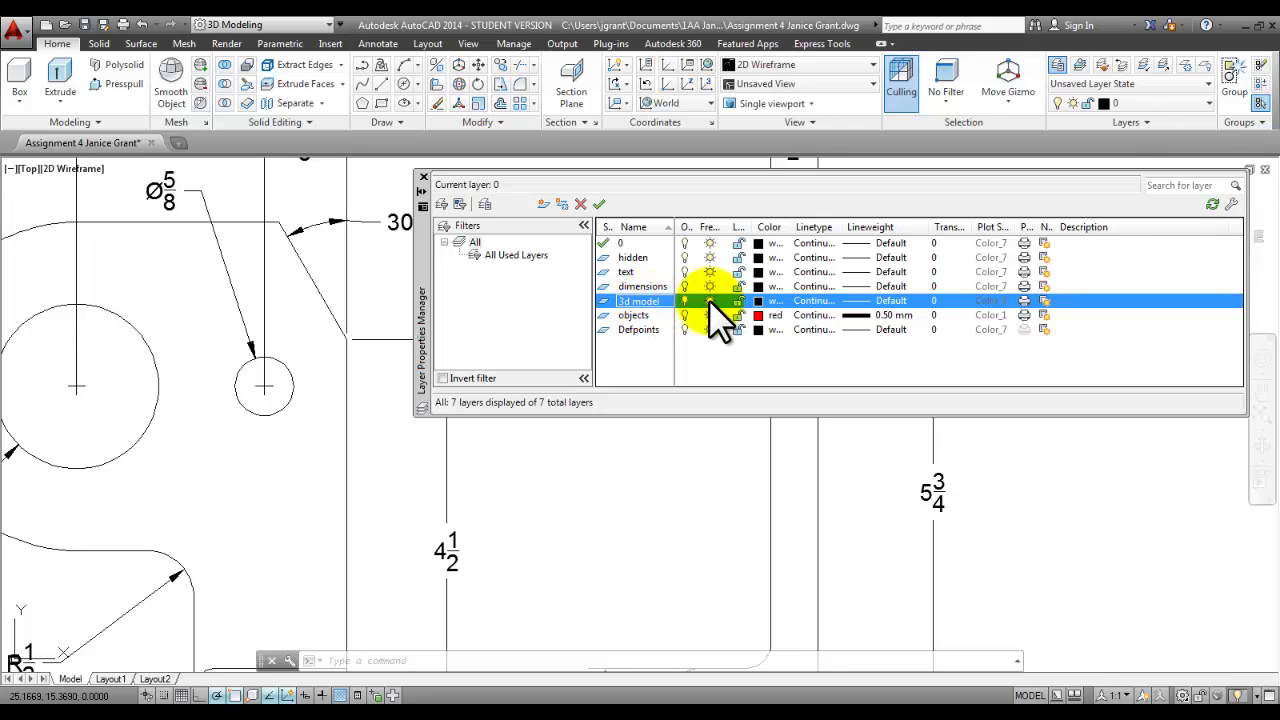
click(762, 300)
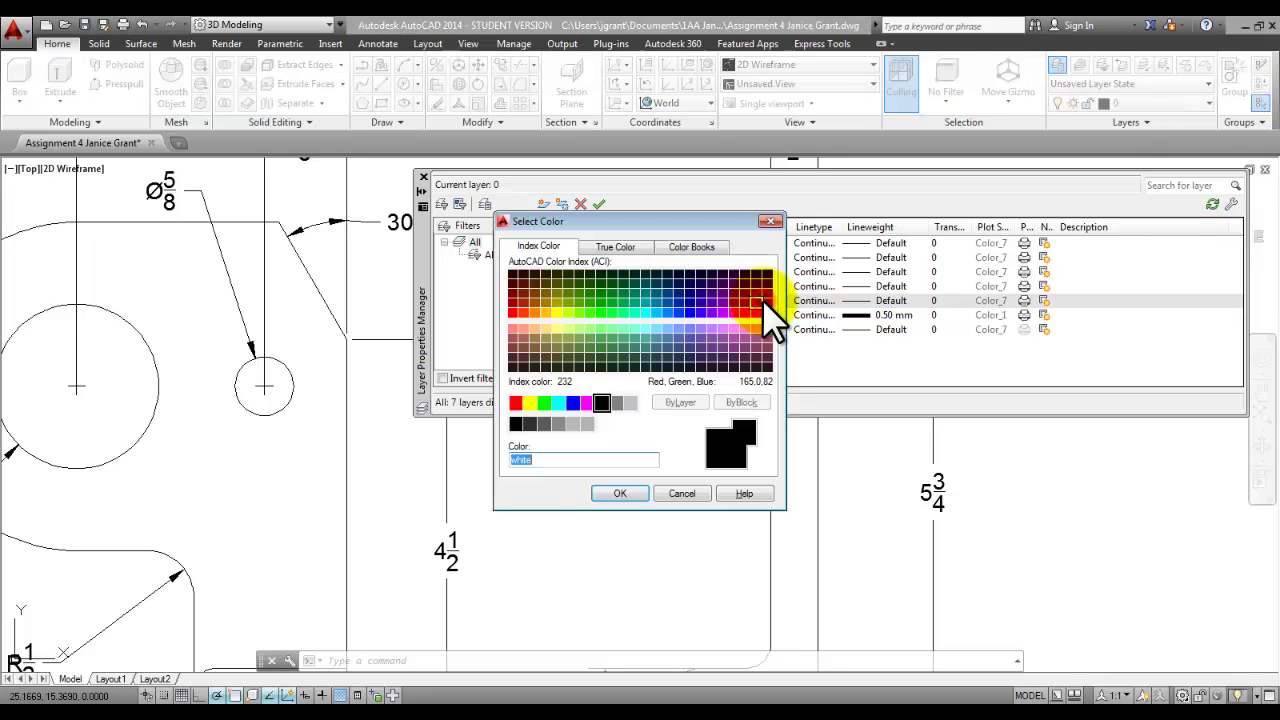
click(573, 403)
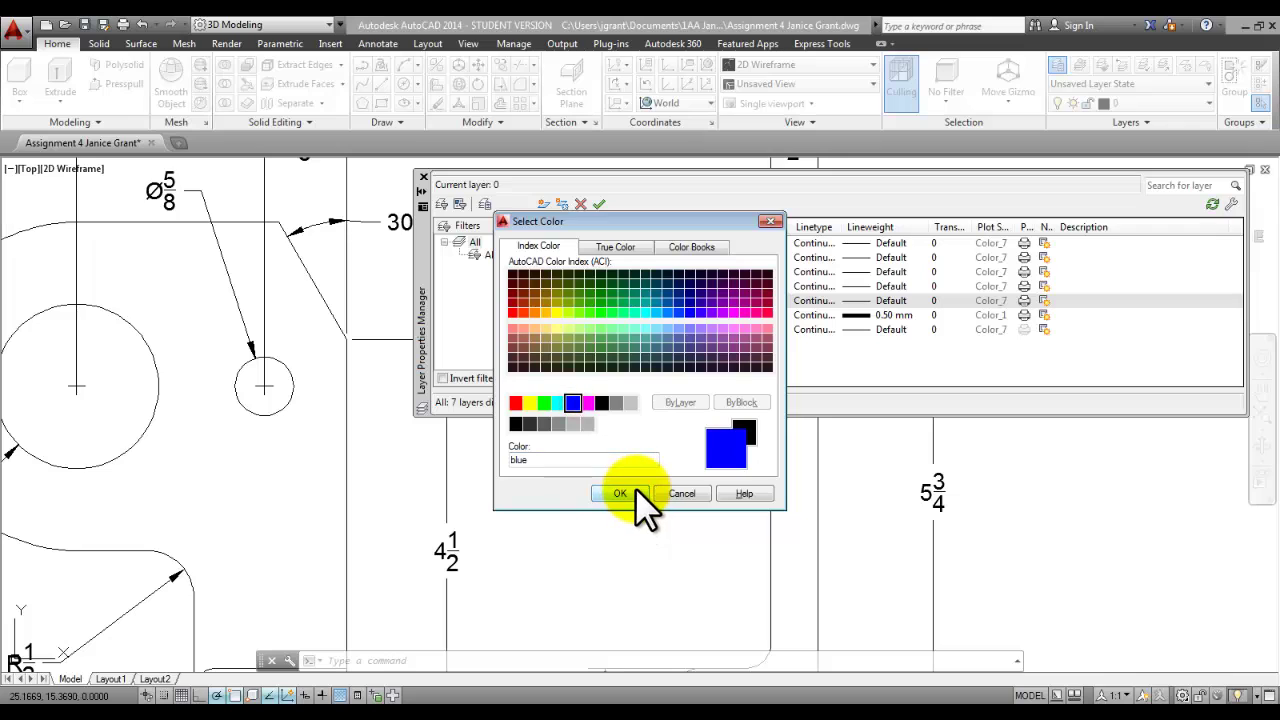
click(620, 493)
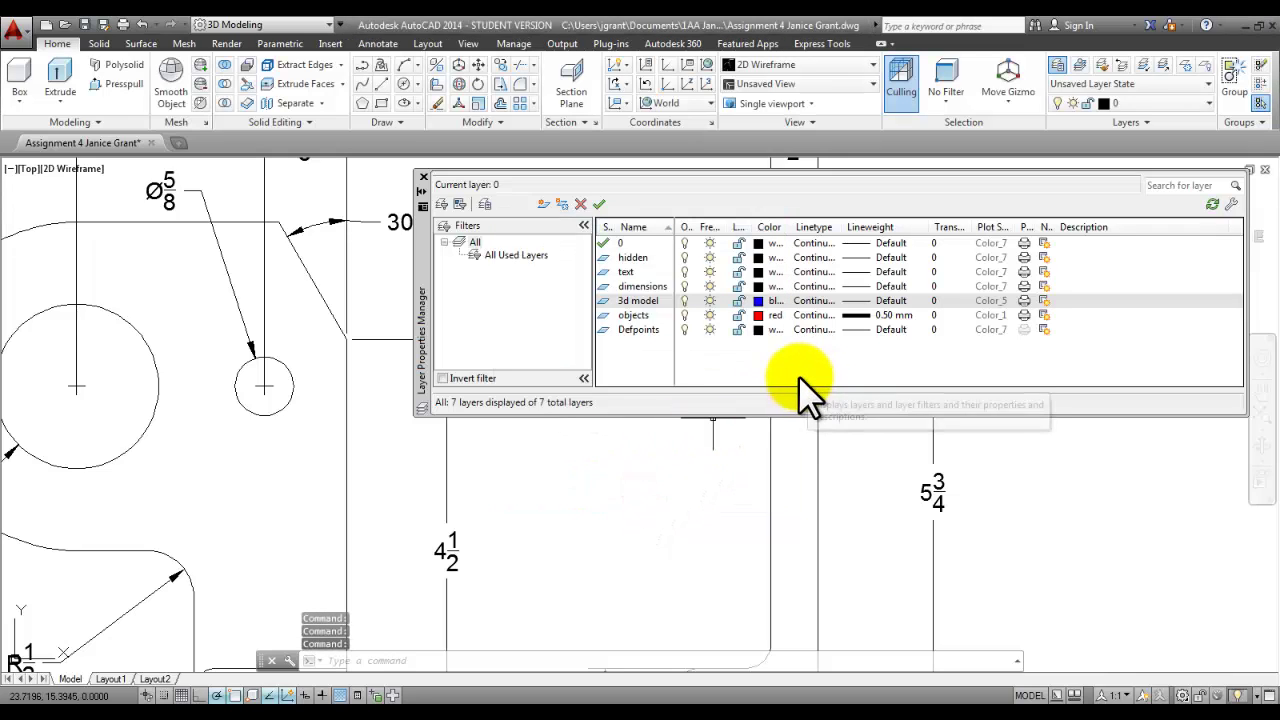
click(632, 258)
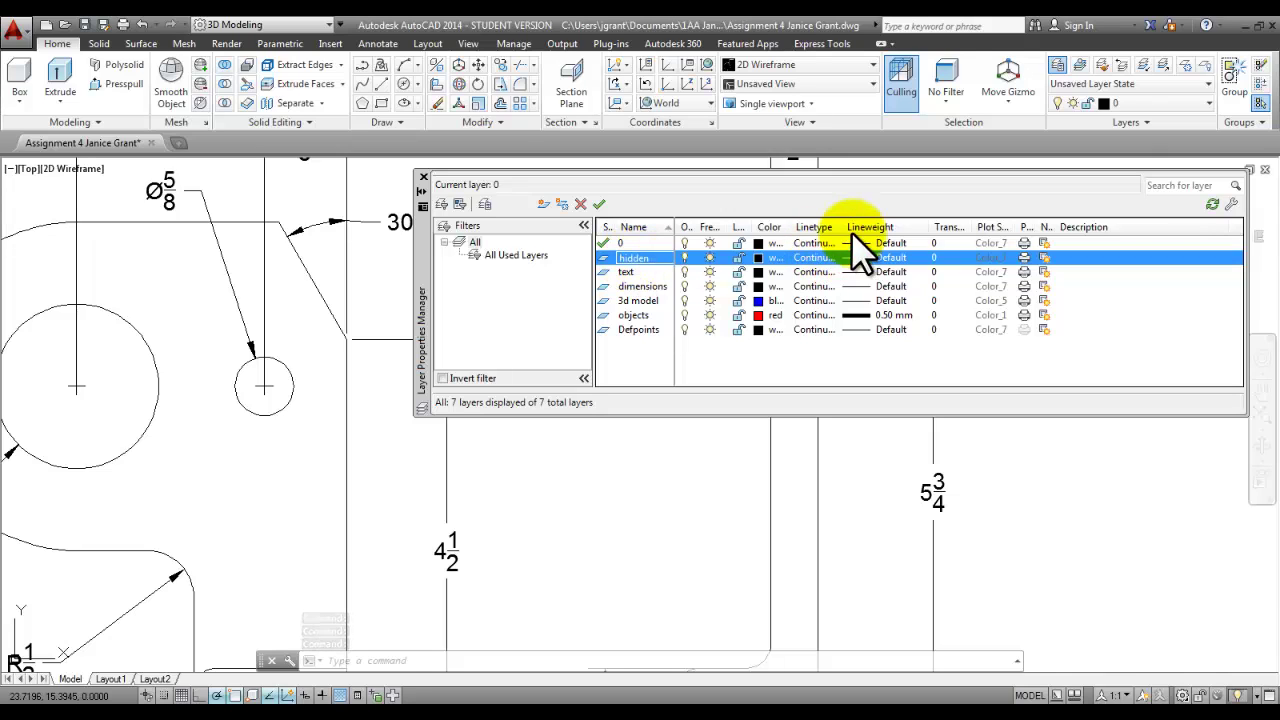
Step: Load HIDDEN from acad.lin, assign it to the hidden layer, and make hidden current
drag(840, 222, 862, 222)
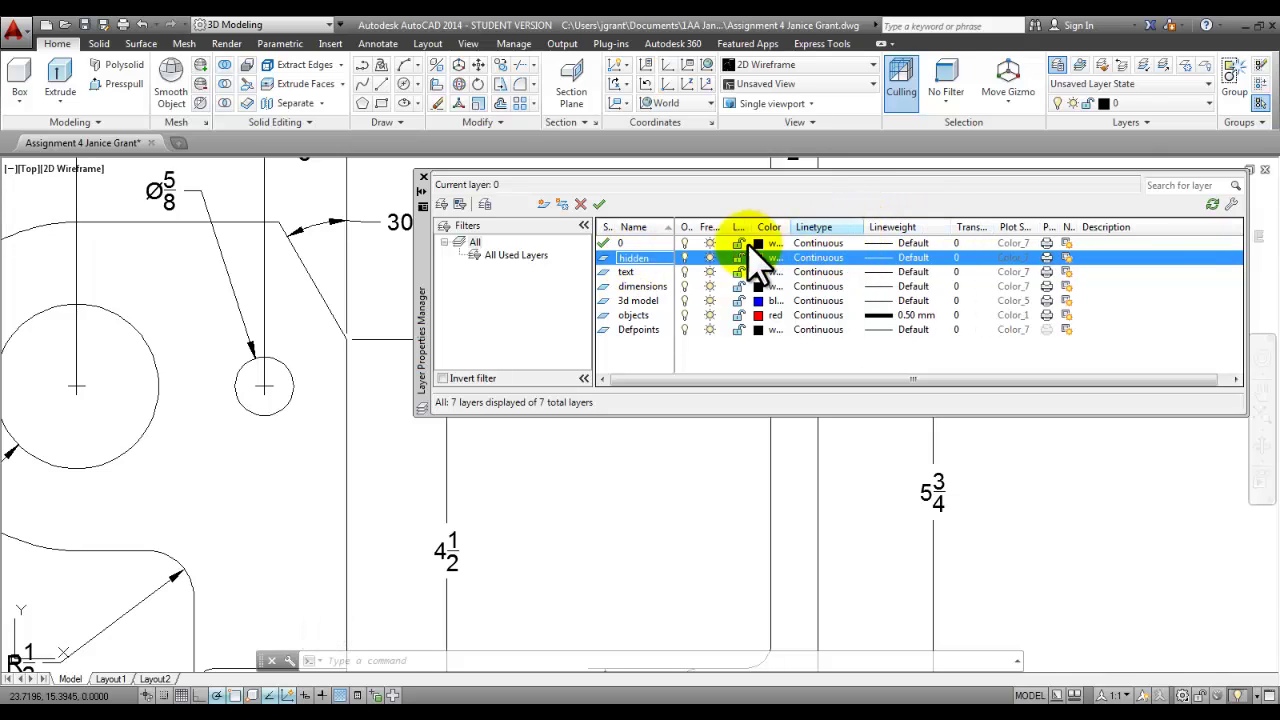
click(822, 258)
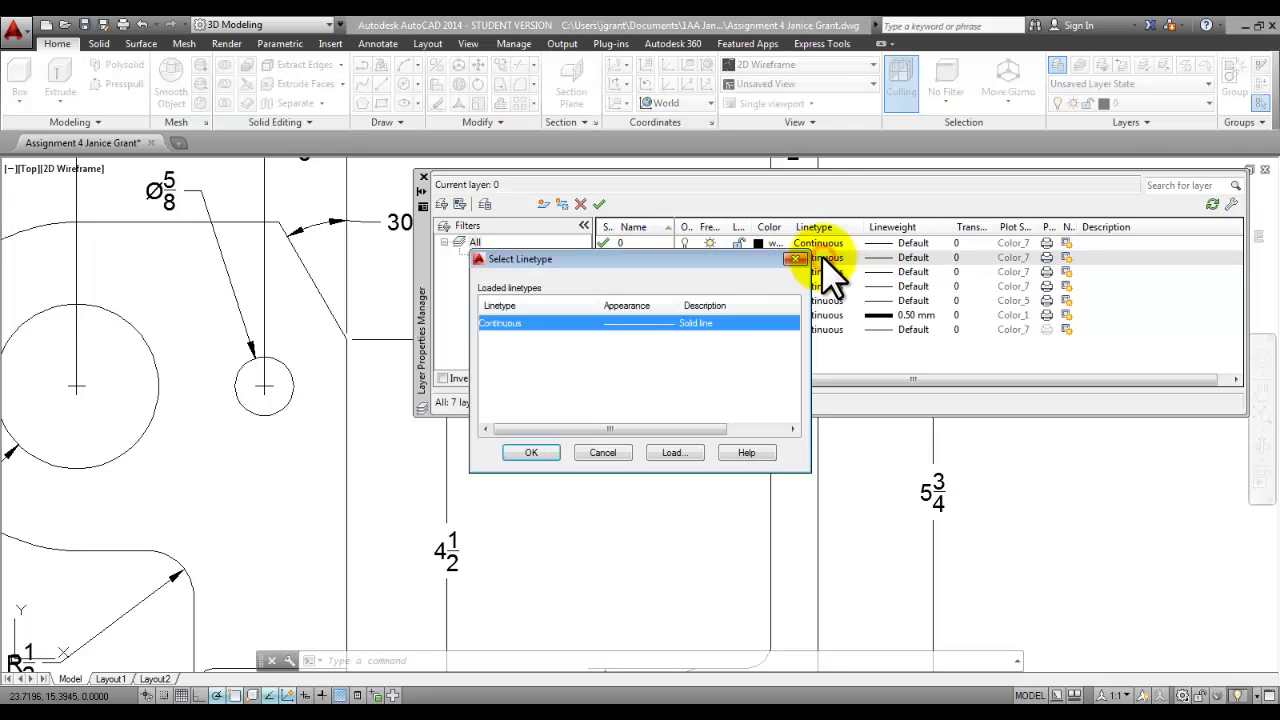
click(680, 458)
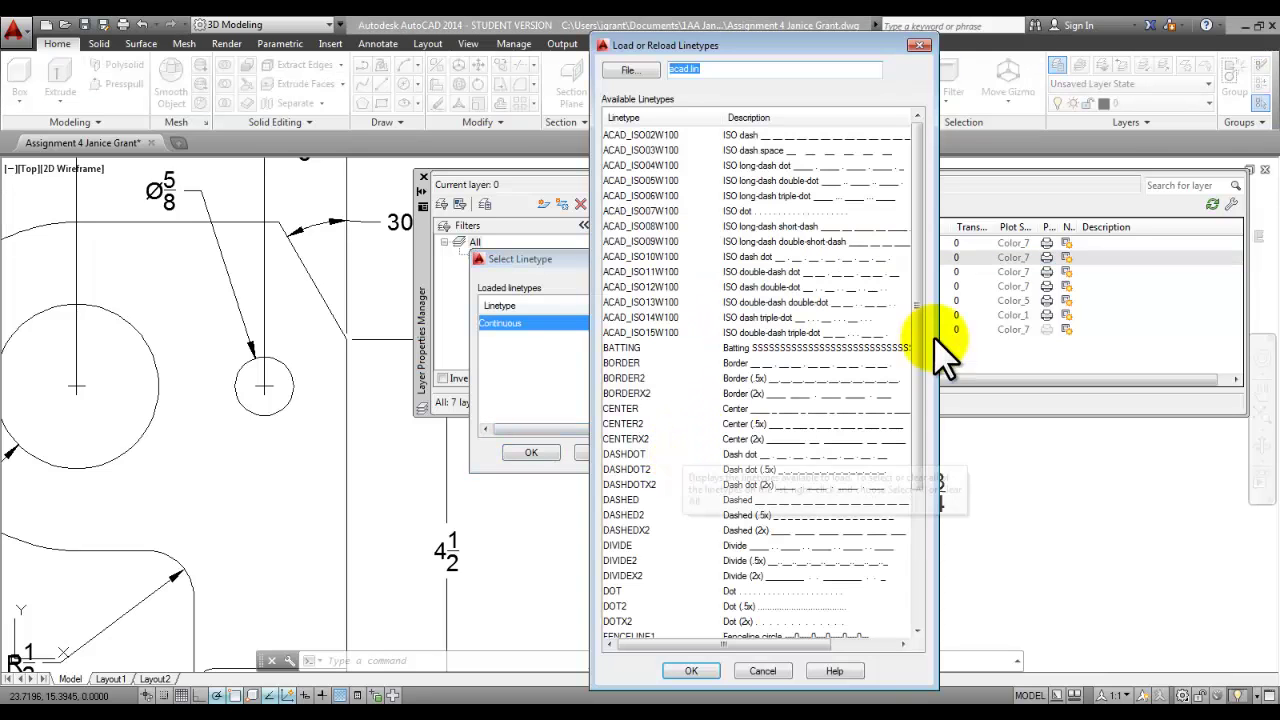
drag(913, 335, 920, 500)
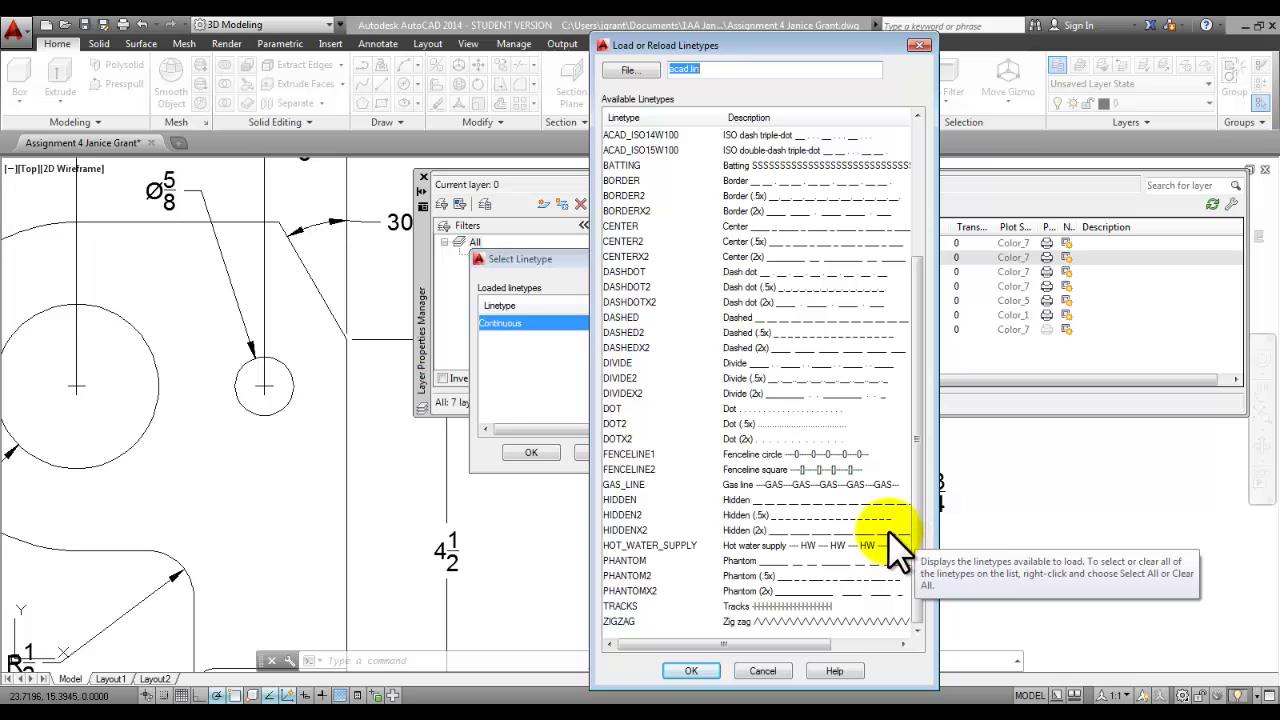
click(626, 498)
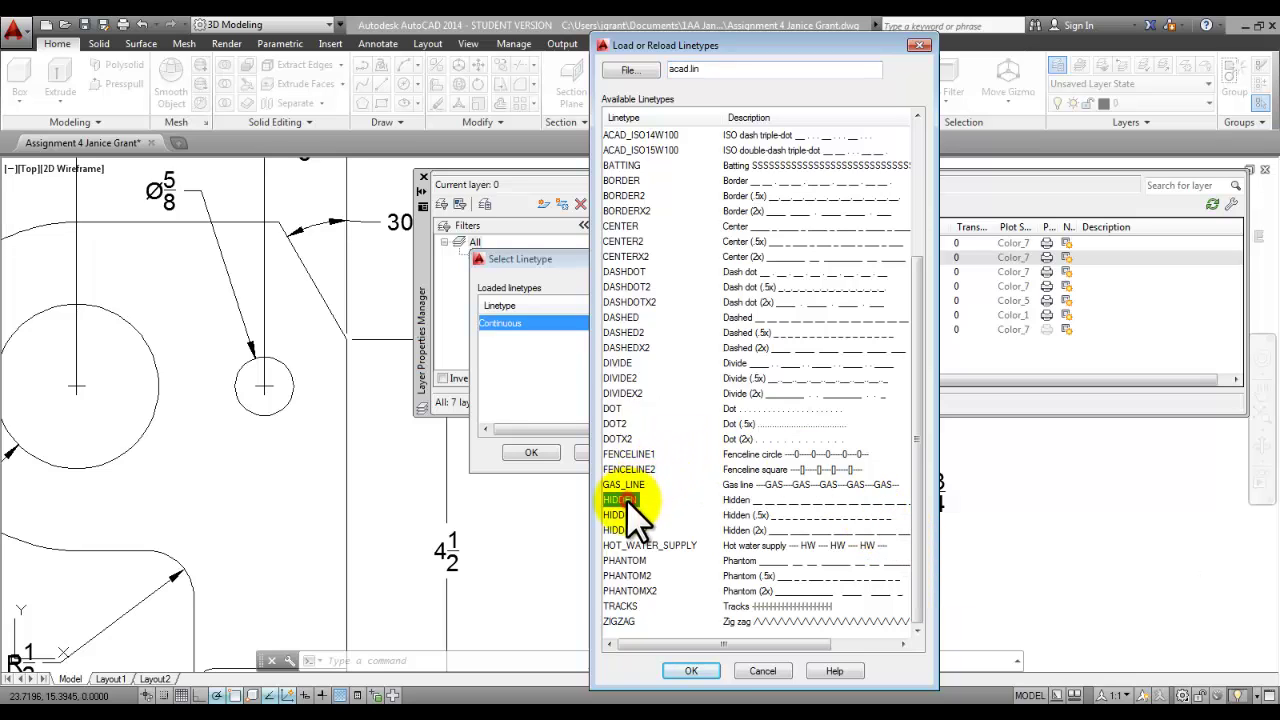
click(698, 671)
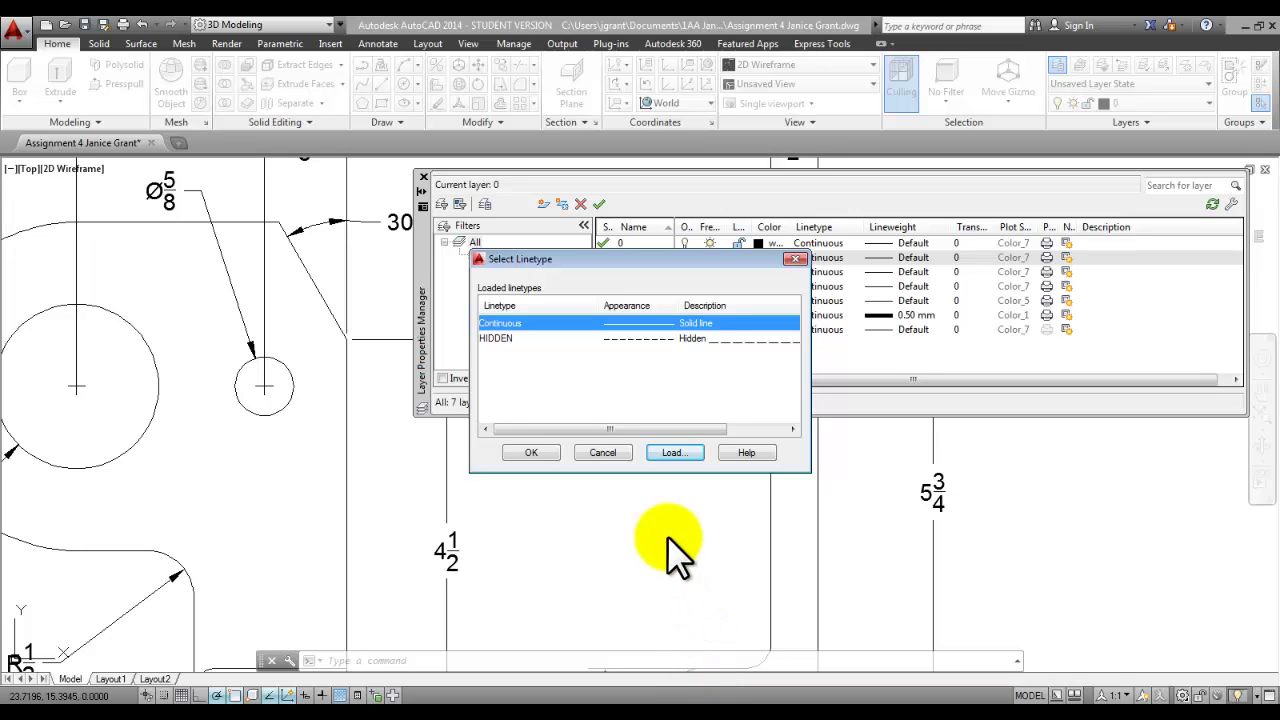
click(503, 340)
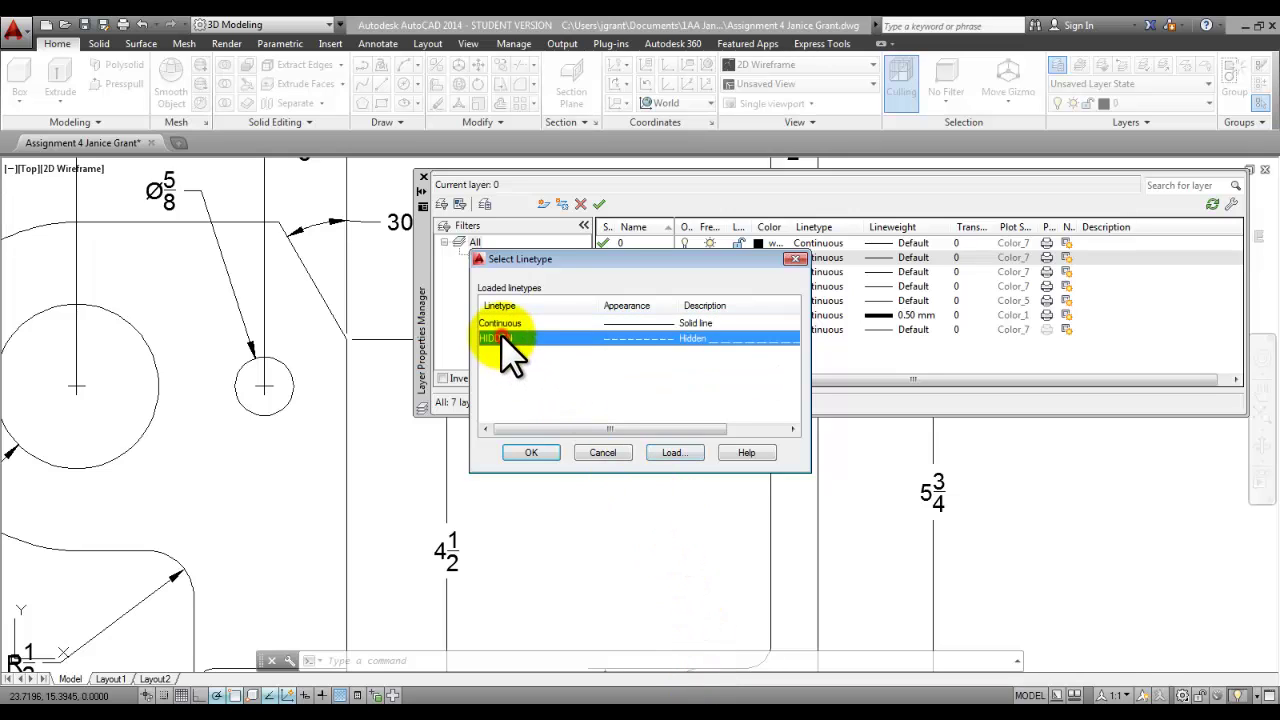
click(533, 452)
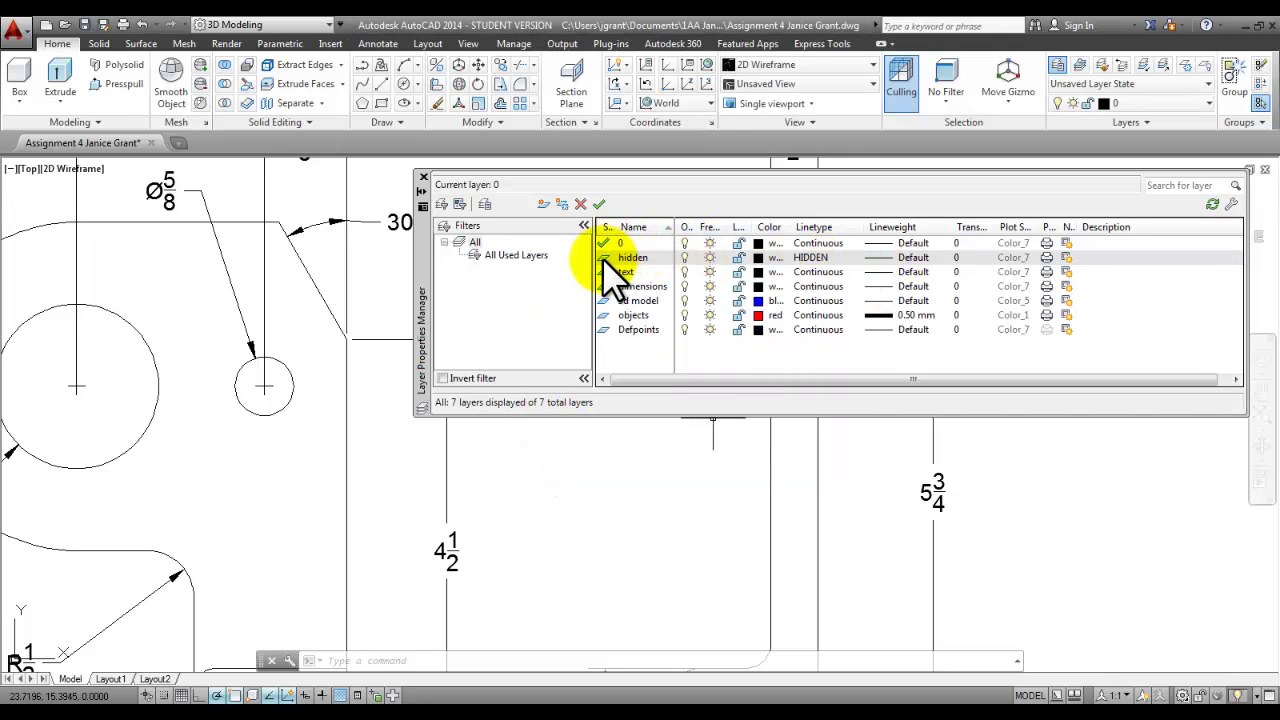
double_click(604, 258)
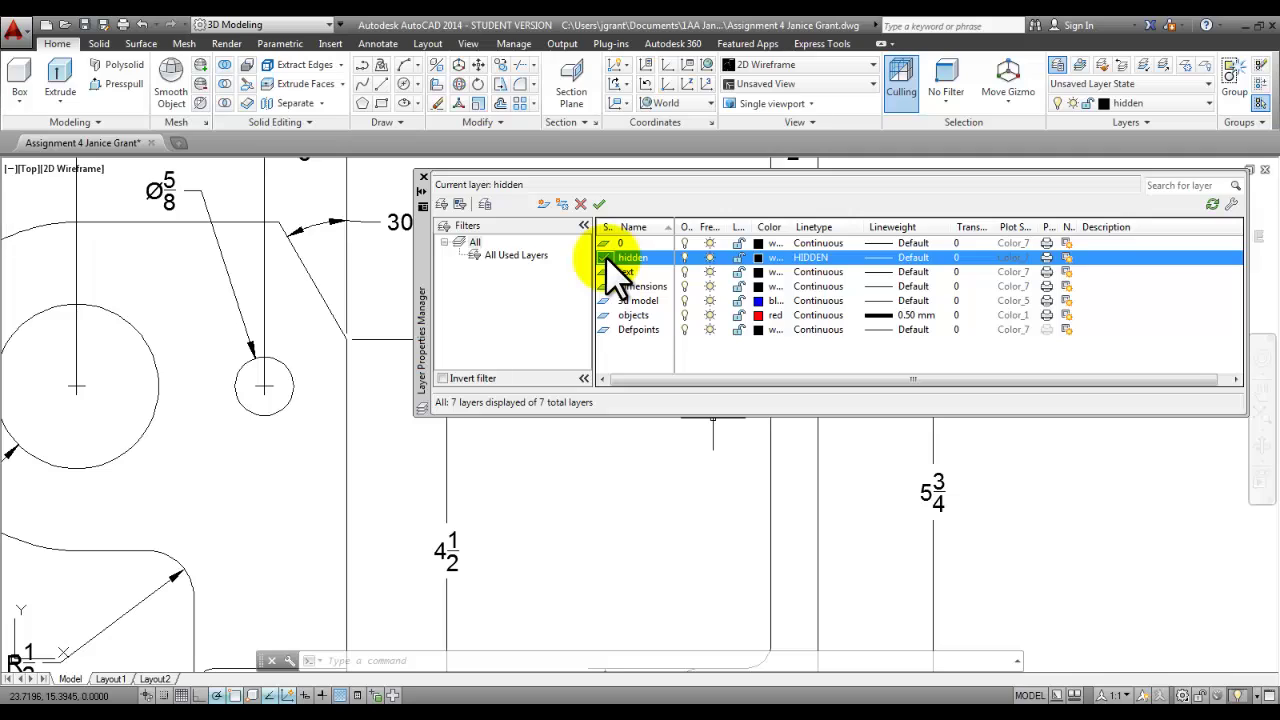
Step: Close the Layer Properties Manager and start a line from the circle's top, then cancel it
click(424, 175)
middle_drag(499, 304, 491, 314)
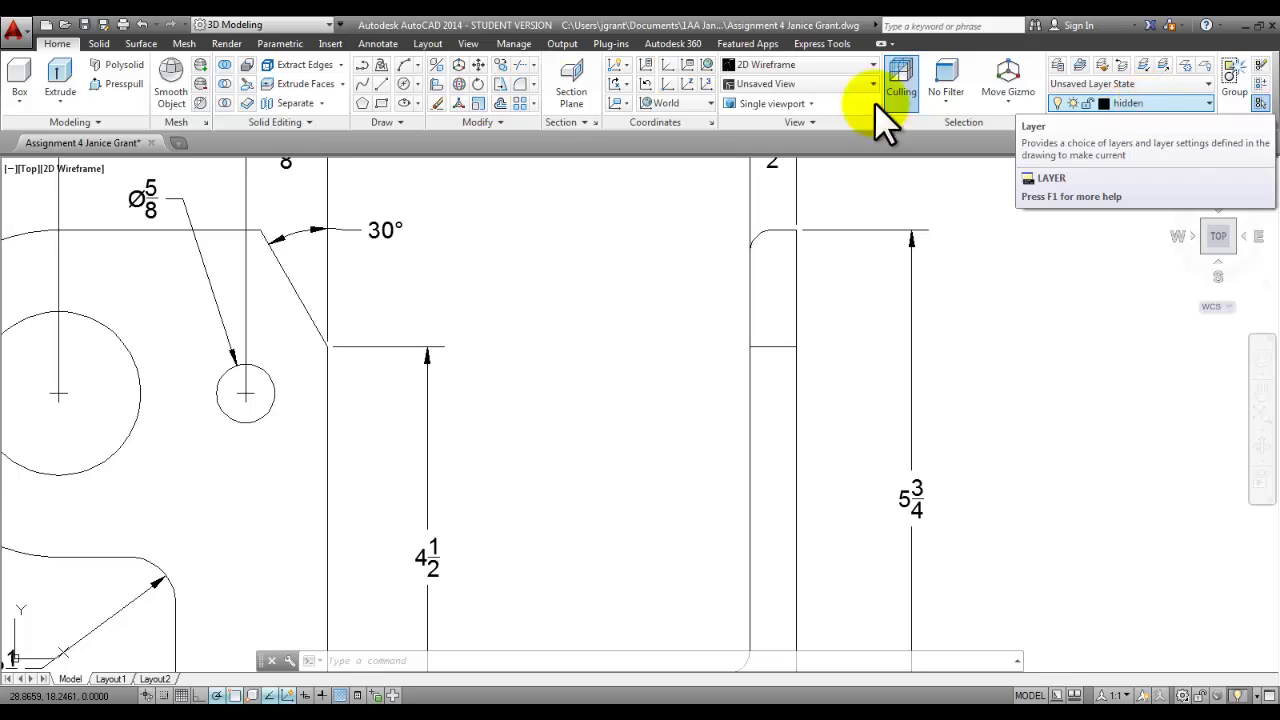
click(380, 83)
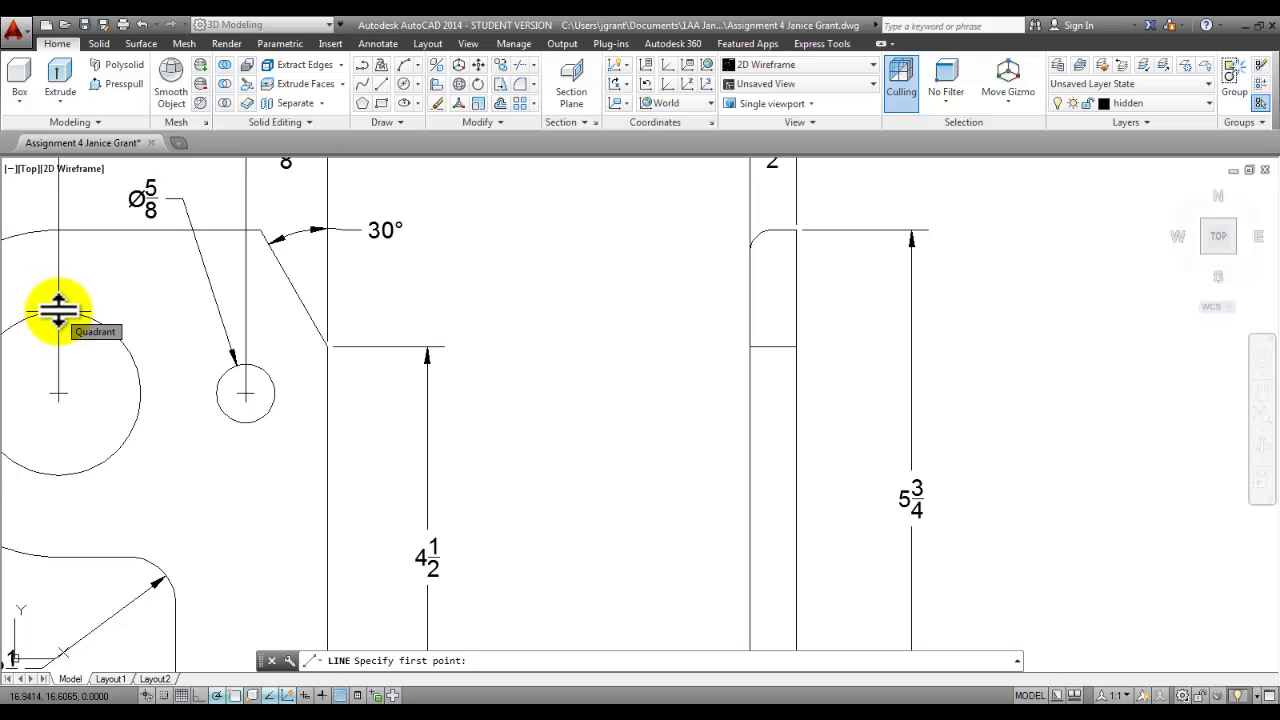
mouse_move(58, 312)
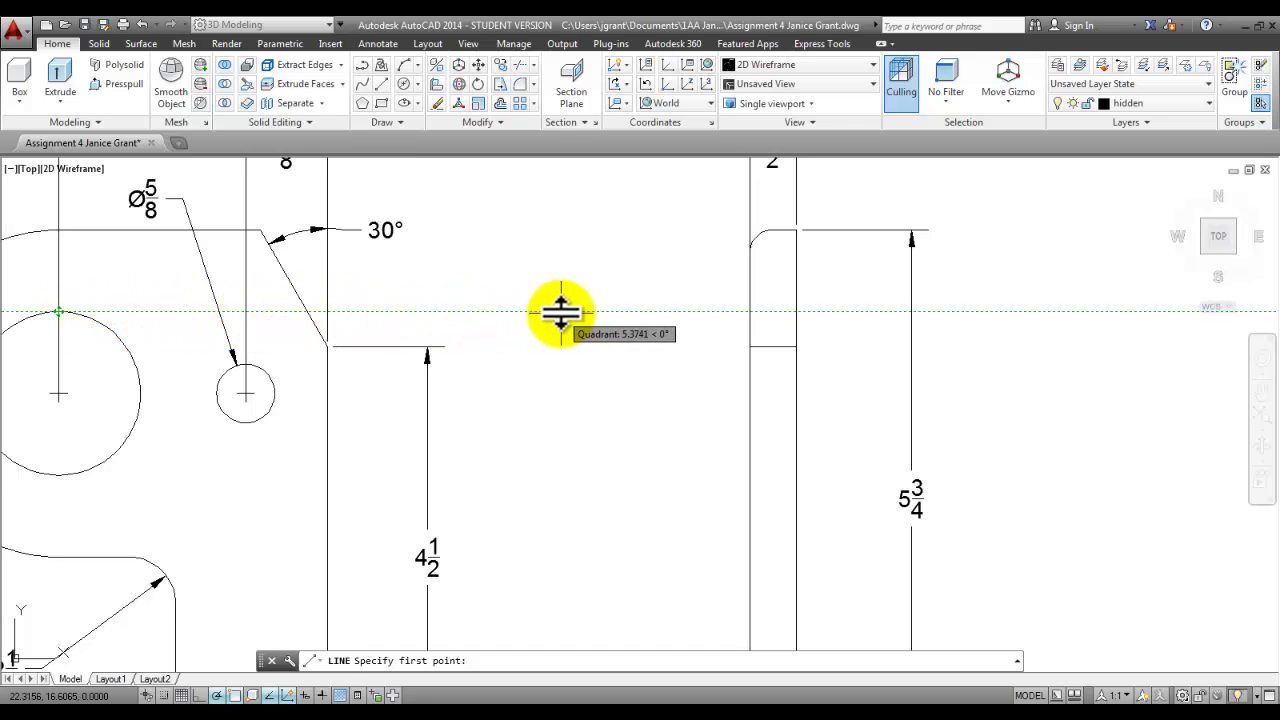
click(750, 312)
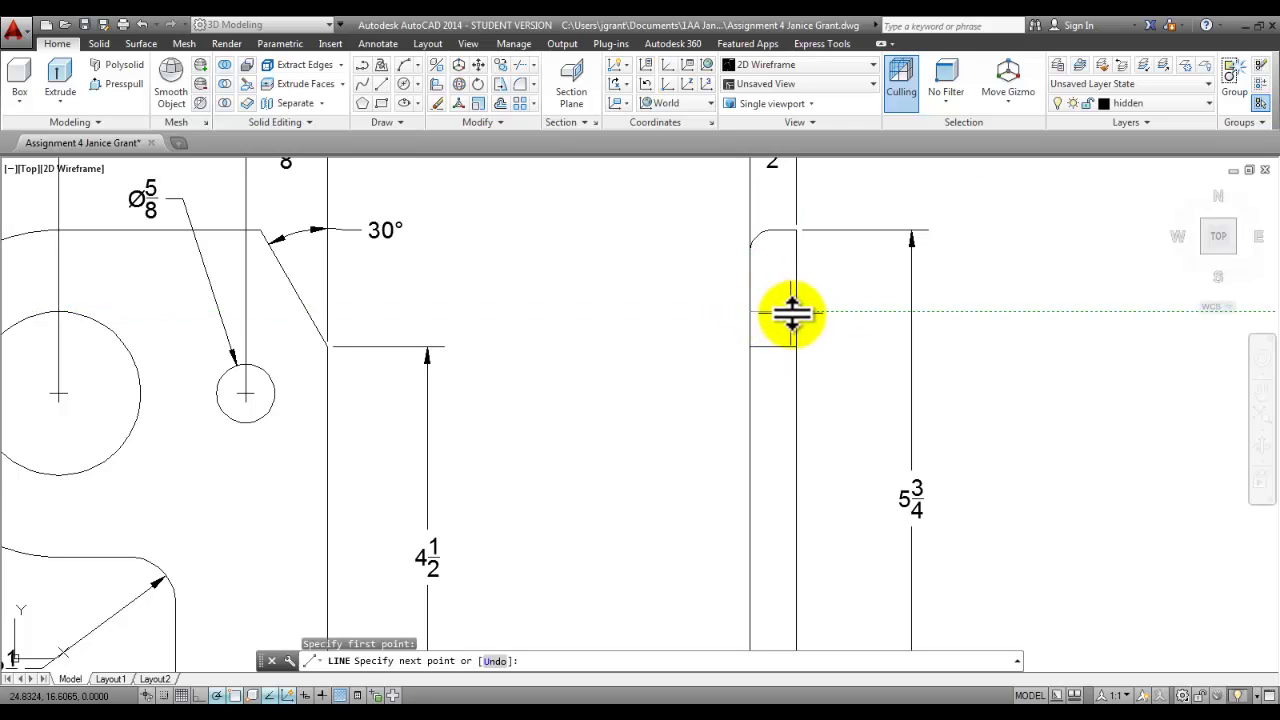
right_click(614, 311)
click(660, 333)
scroll(591, 371, down, 2)
middle_drag(591, 371, 665, 310)
Step: Draw hidden lines across the side view's leg level with the small hole's top and bottom
right_click(612, 242)
click(622, 250)
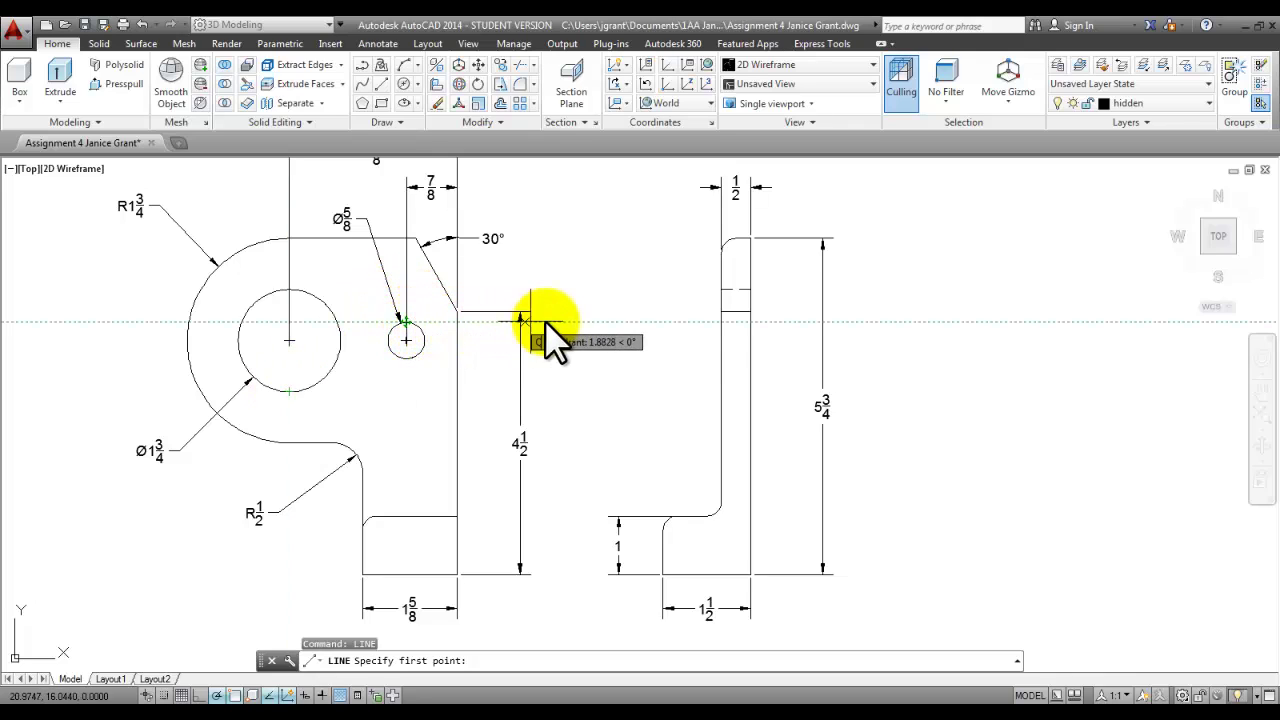
click(720, 320)
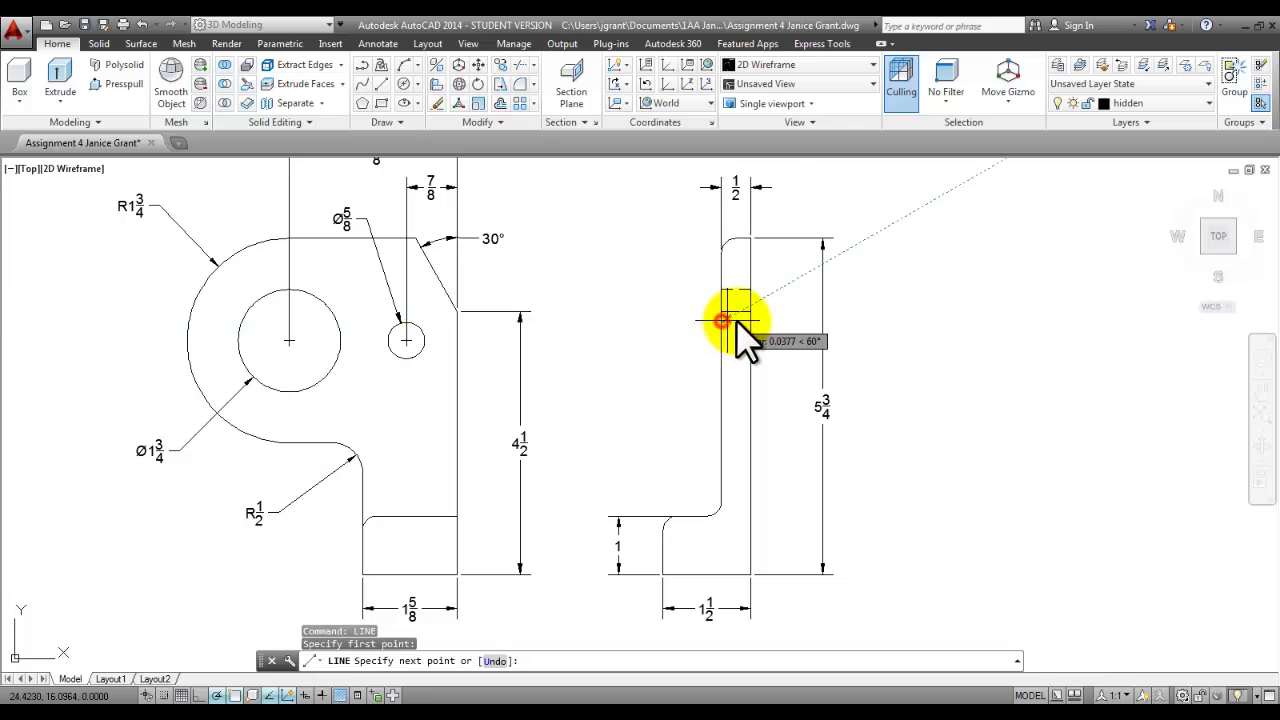
right_click(632, 282)
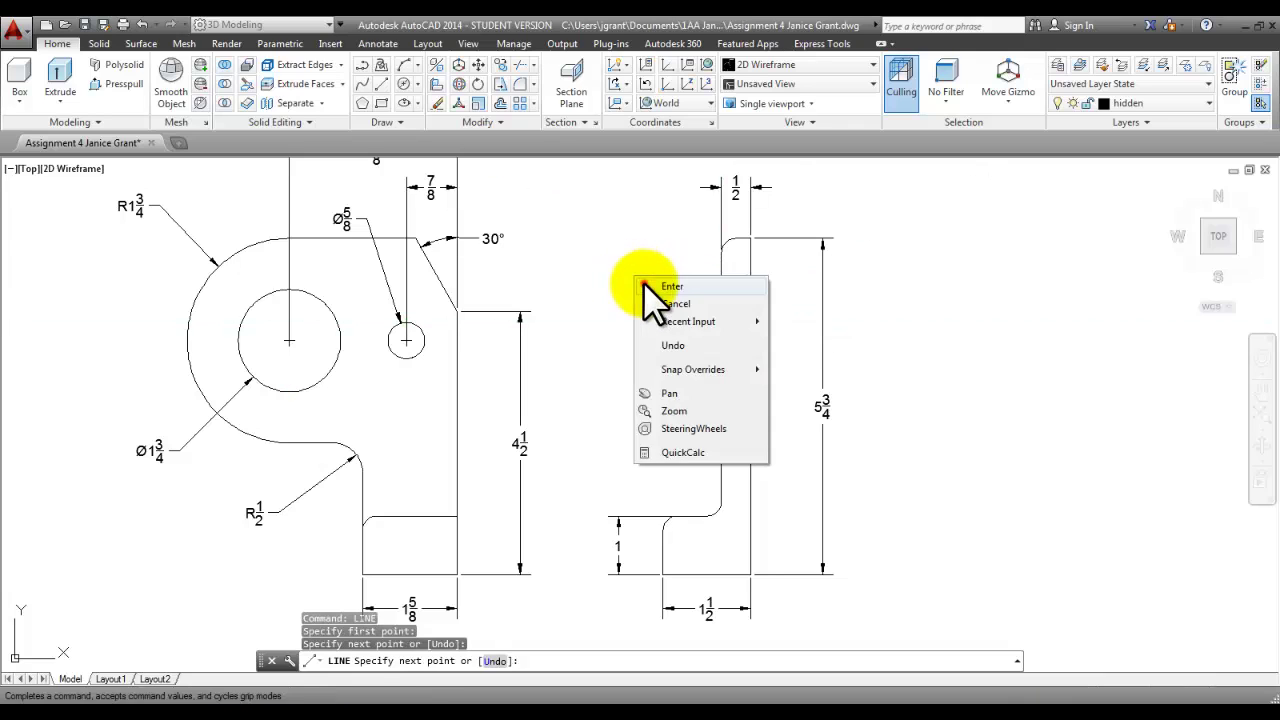
click(643, 282)
right_click(640, 282)
click(637, 282)
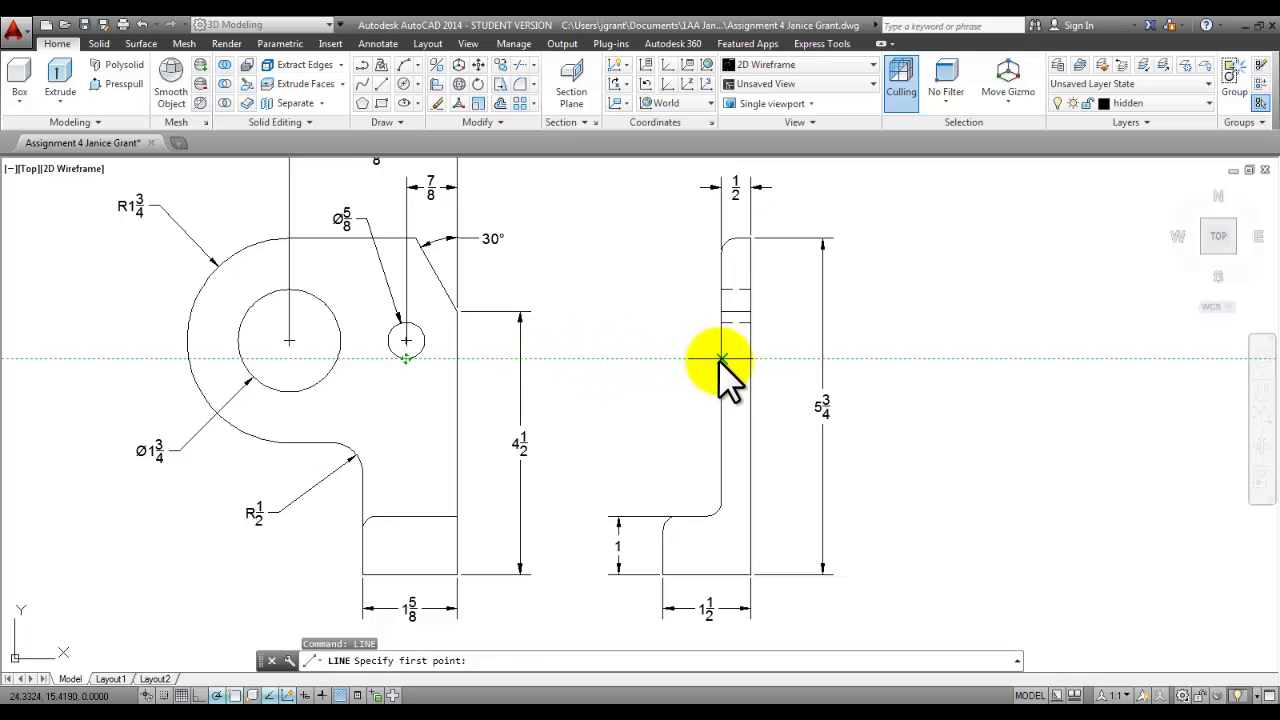
click(750, 358)
right_click(636, 324)
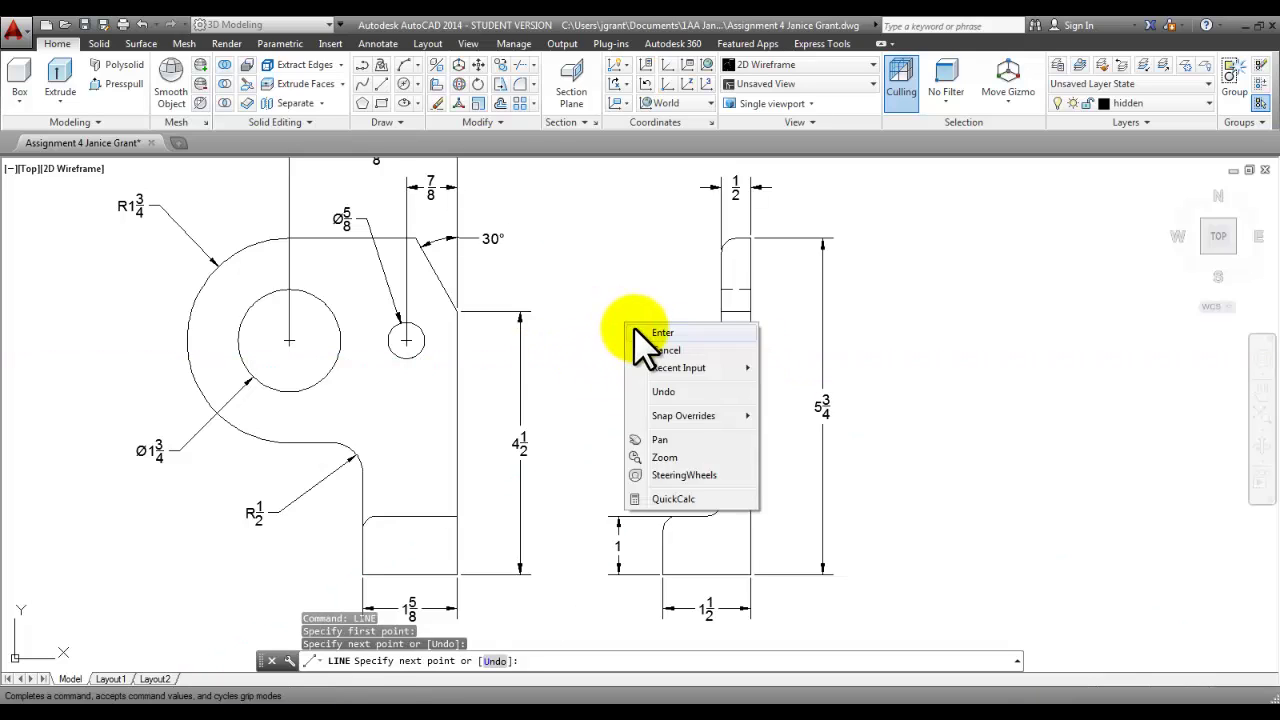
click(645, 338)
Step: Draw a hidden line across the side view's leg level with the large hole's bottom
right_click(606, 320)
click(640, 328)
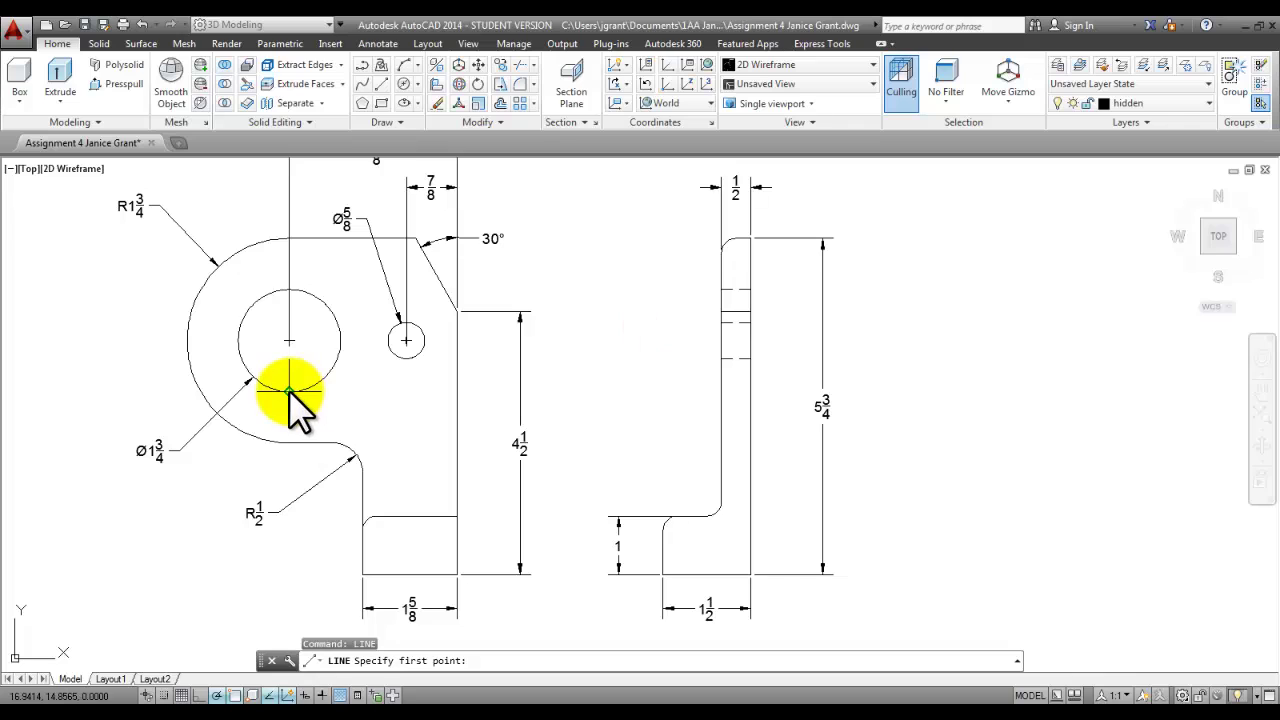
click(721, 394)
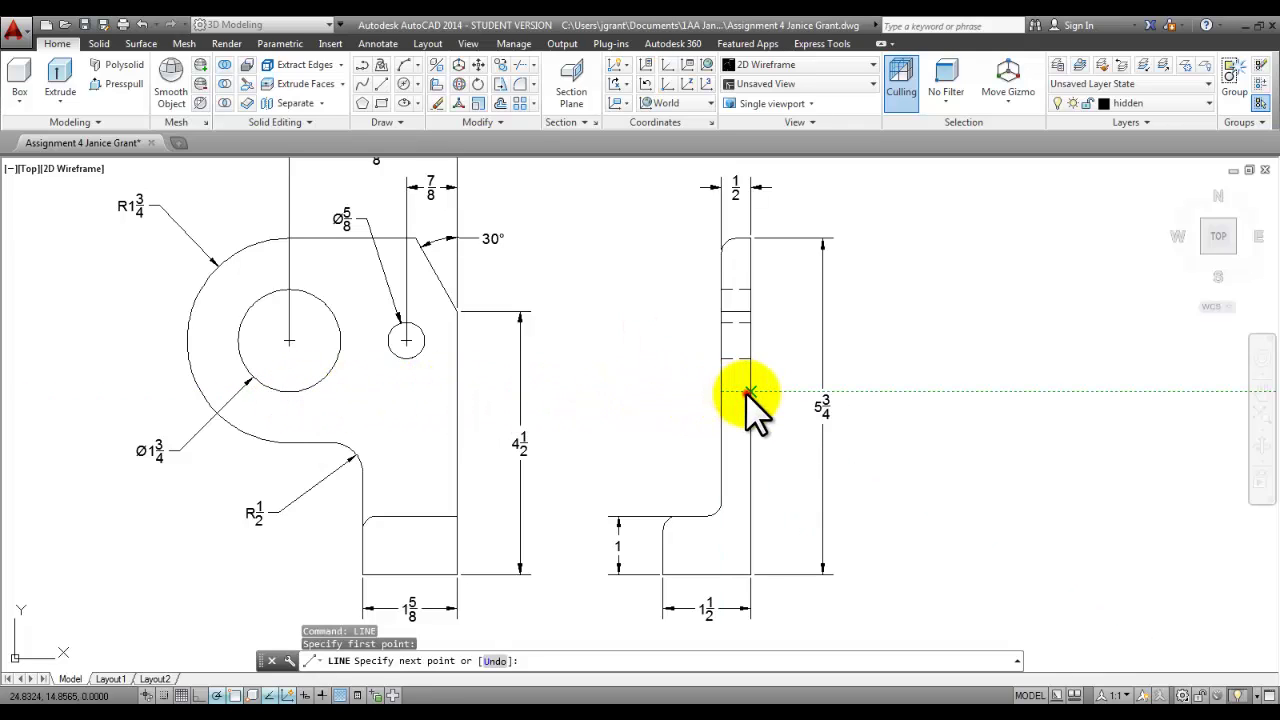
right_click(604, 391)
click(623, 401)
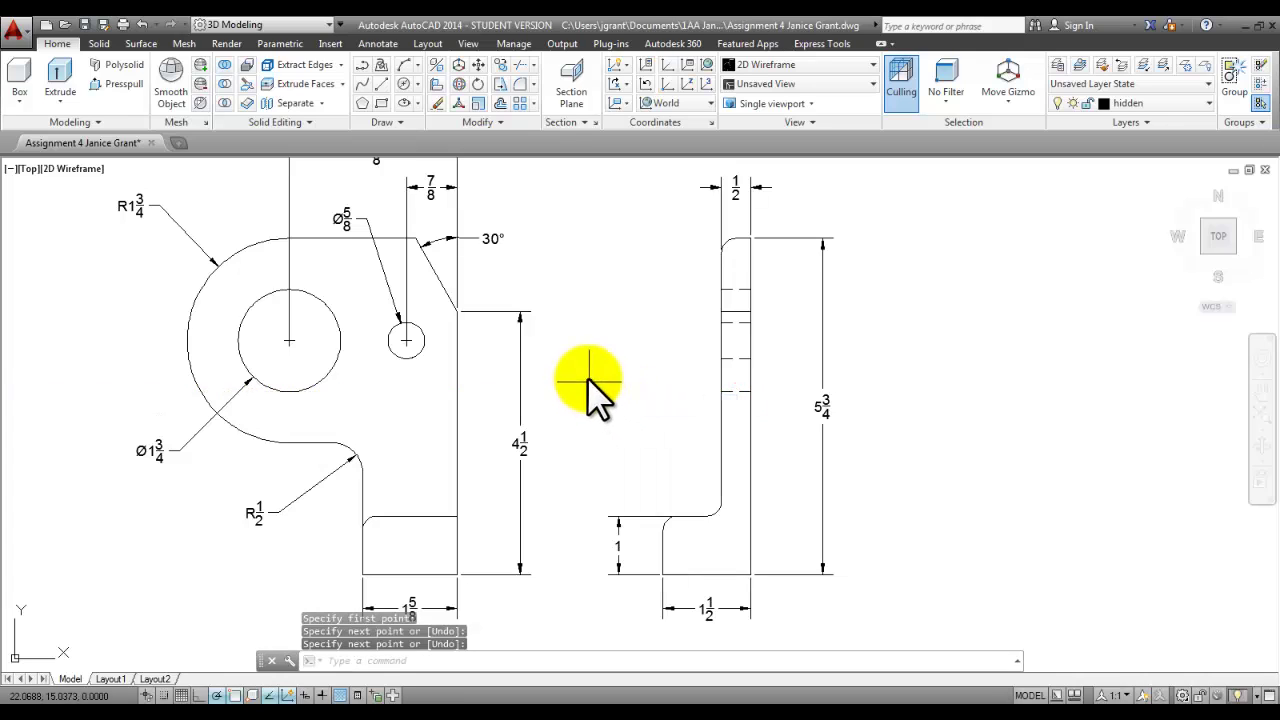
right_click(591, 370)
click(605, 382)
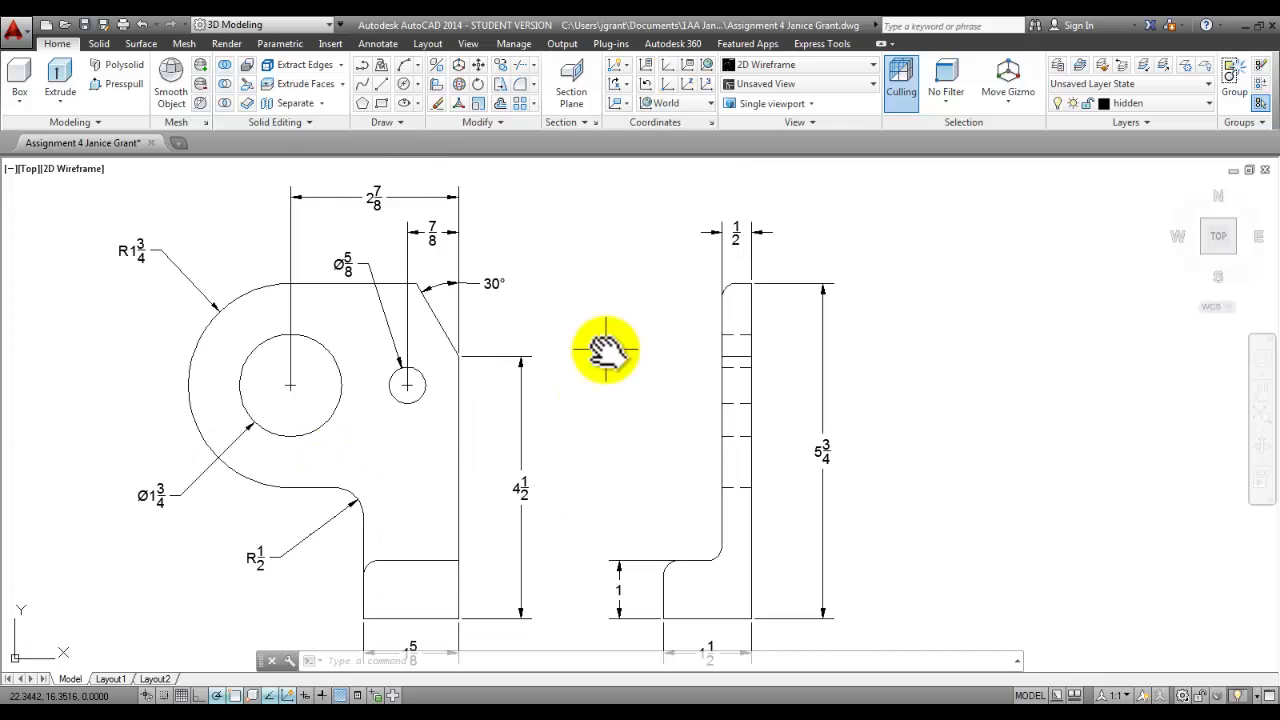
Step: Select the top dimensions of both views plus the R1¾ and R½ dimensions
scroll(605, 350, down, 2)
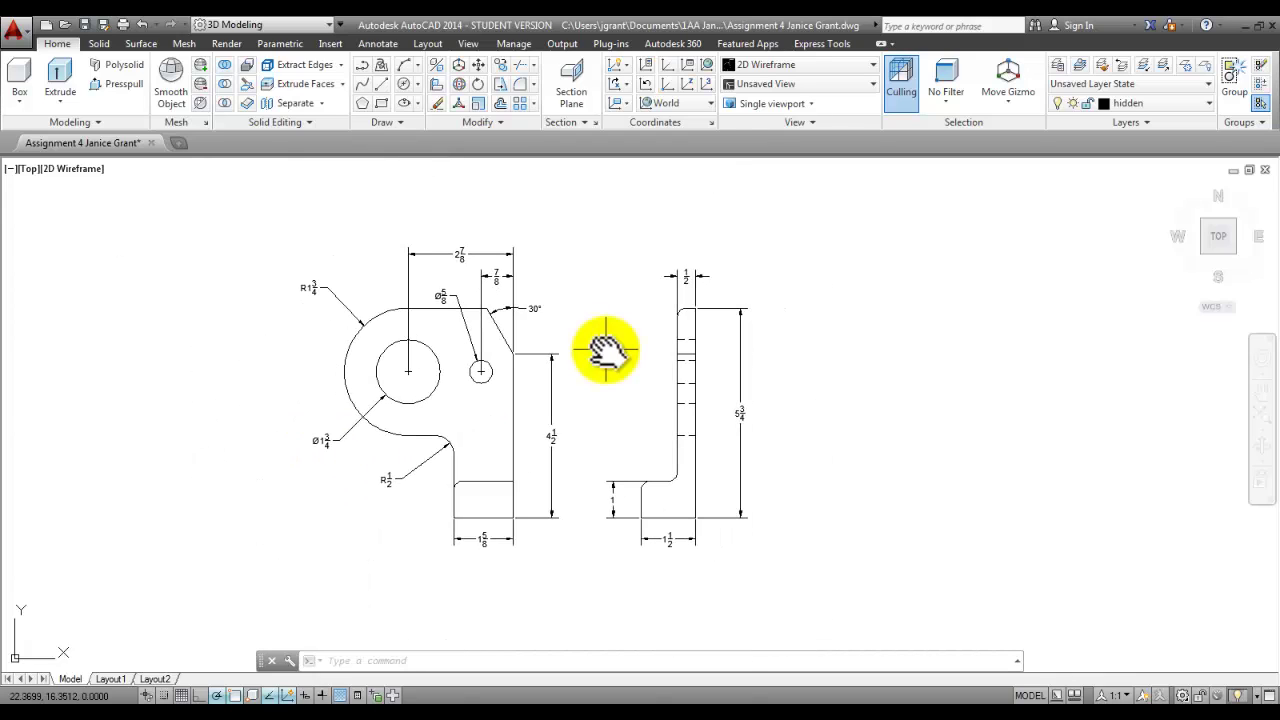
click(745, 233)
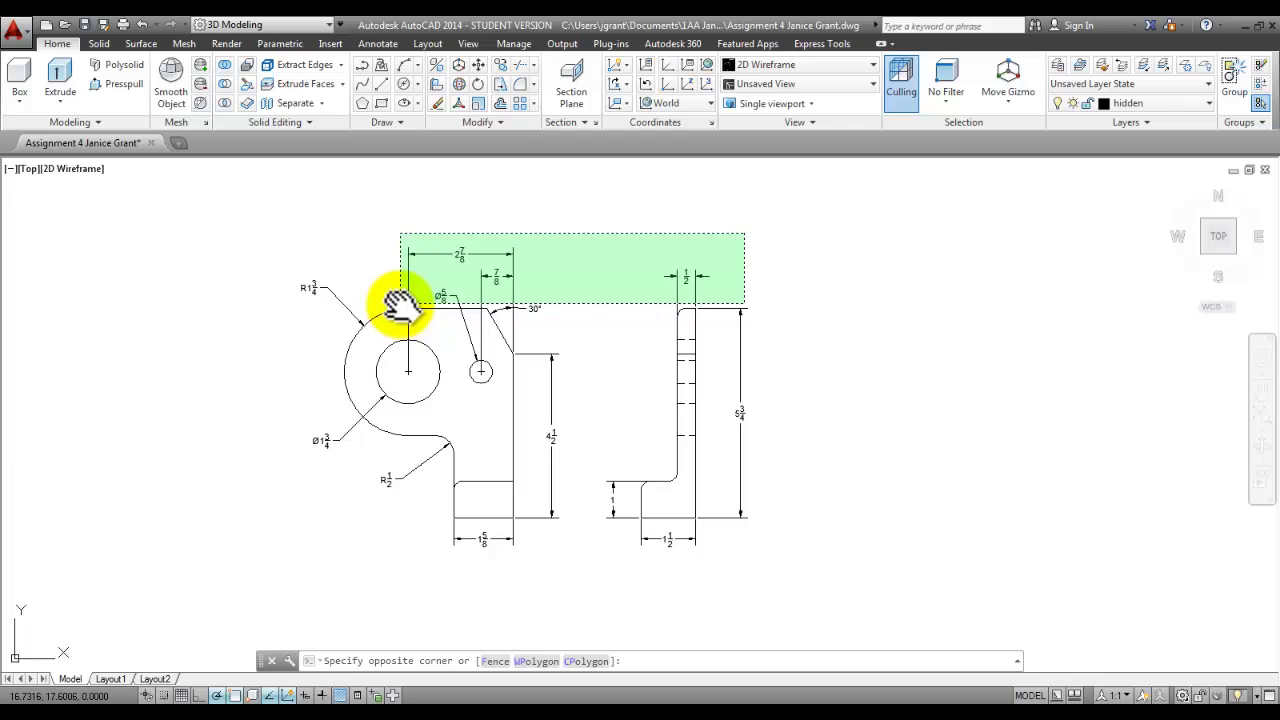
click(400, 300)
click(343, 275)
click(316, 292)
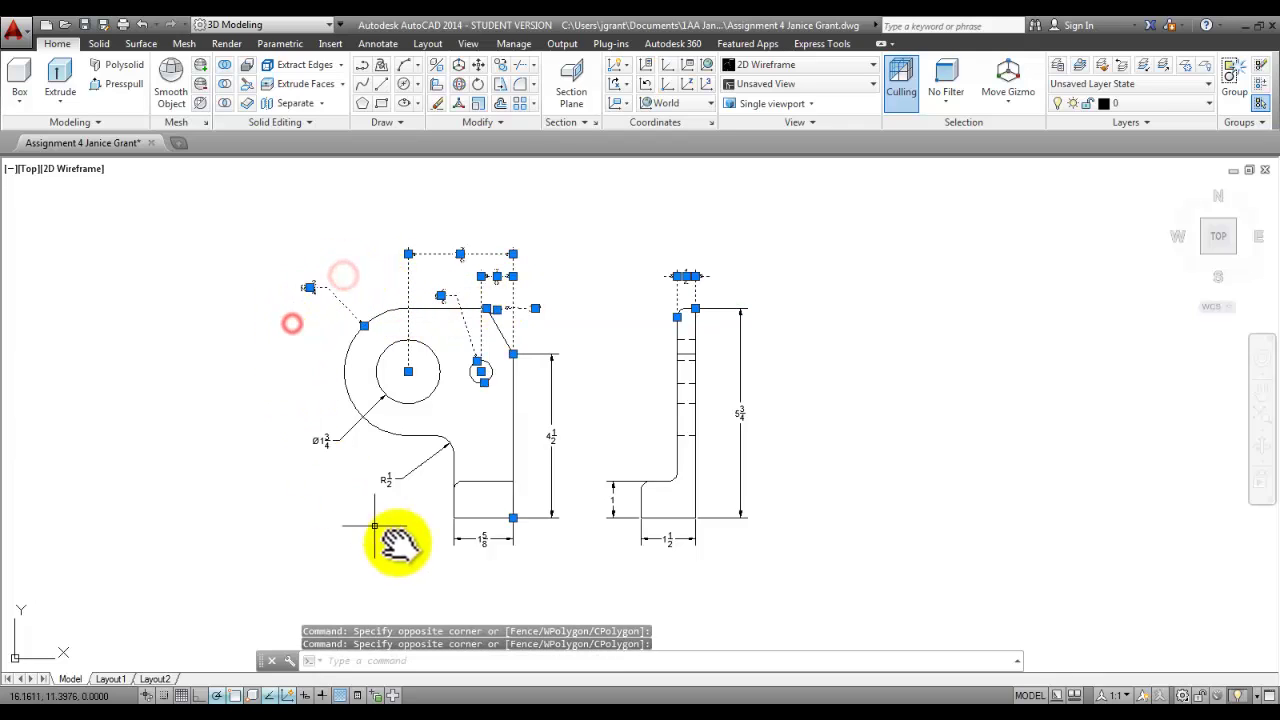
click(423, 516)
click(343, 451)
Step: Add the Ø1¾, 1⅝, 4½, 1, 1½ and 5¾ dimensions to the selection
click(317, 435)
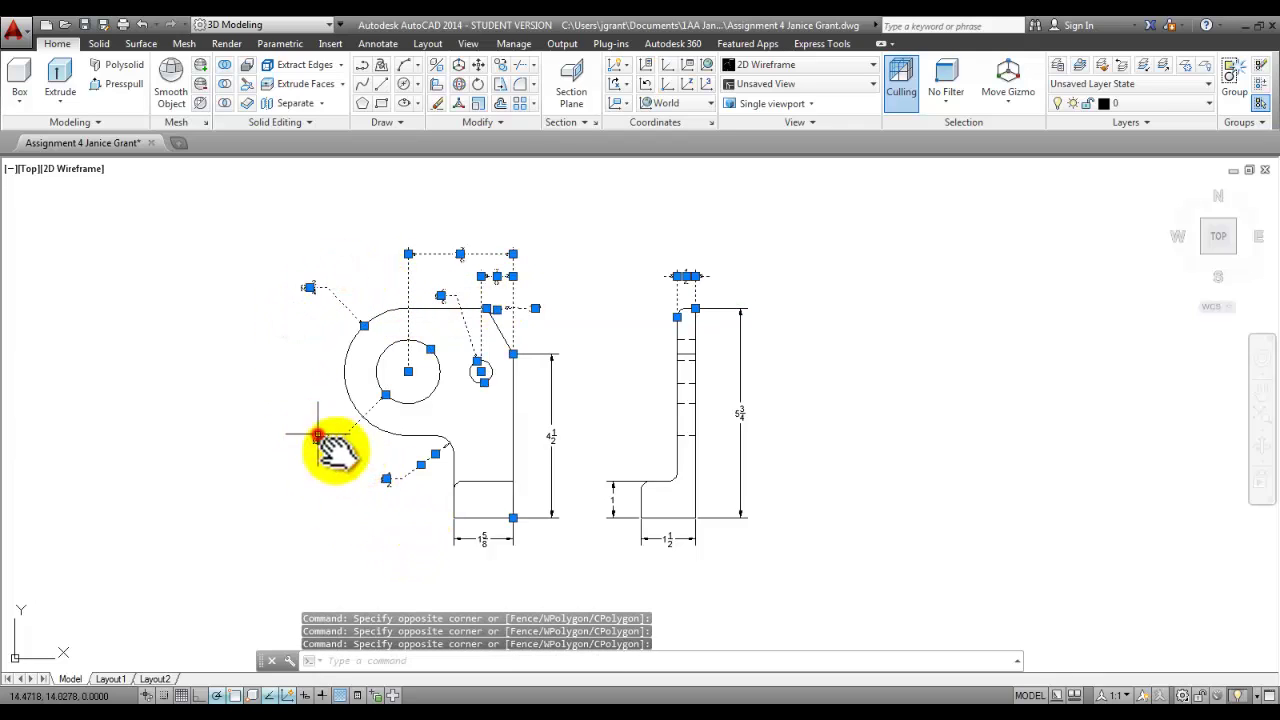
click(484, 537)
click(550, 460)
click(626, 470)
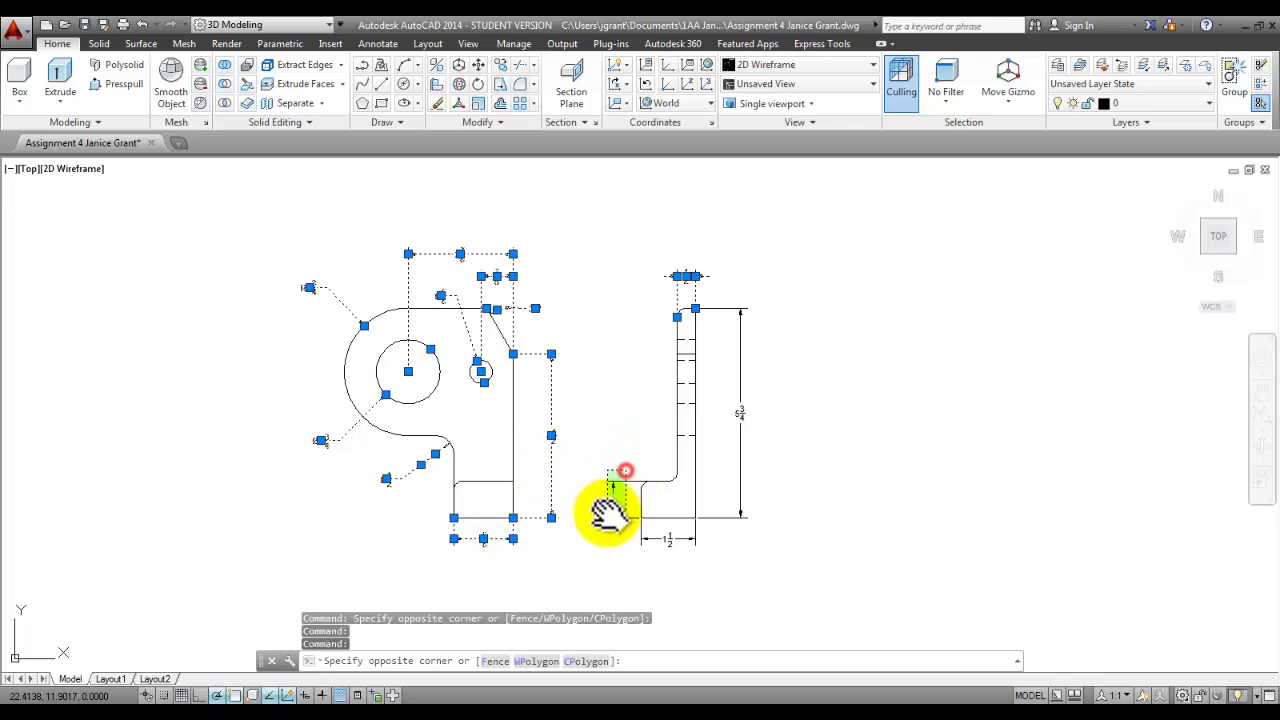
click(603, 514)
click(674, 537)
click(740, 488)
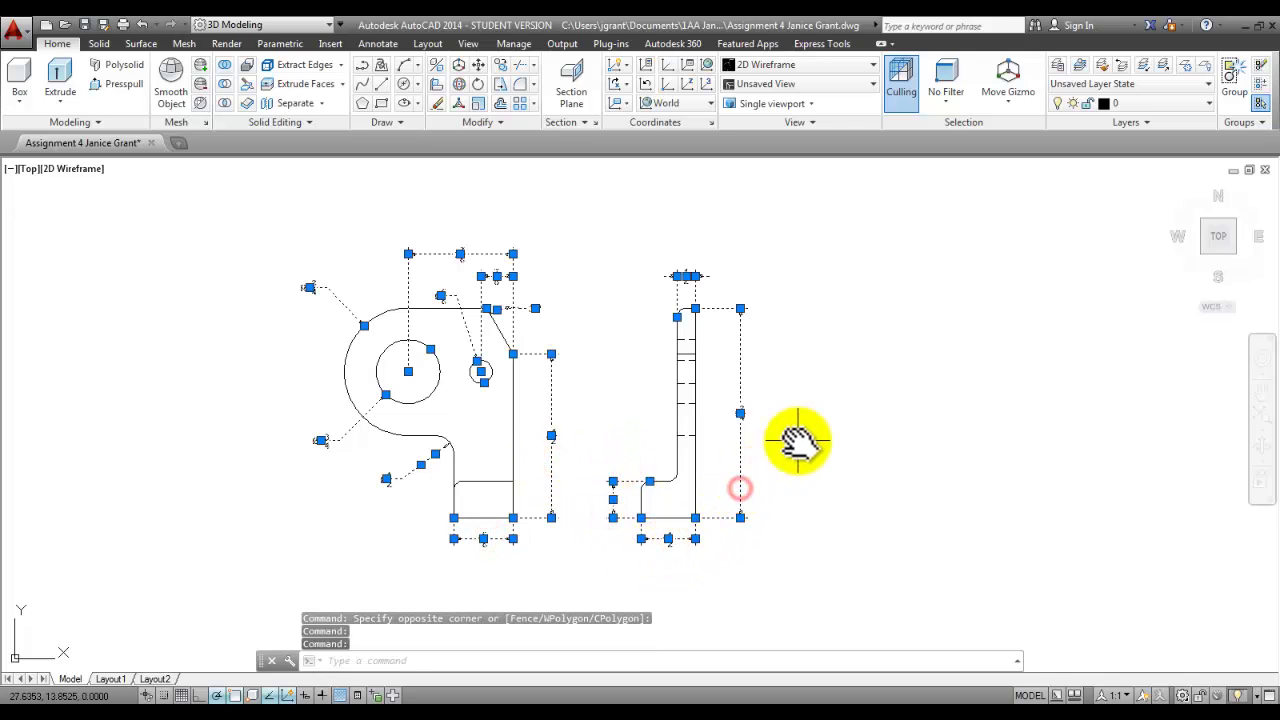
Step: Move all selected dimensions onto the dimensions layer
click(1205, 103)
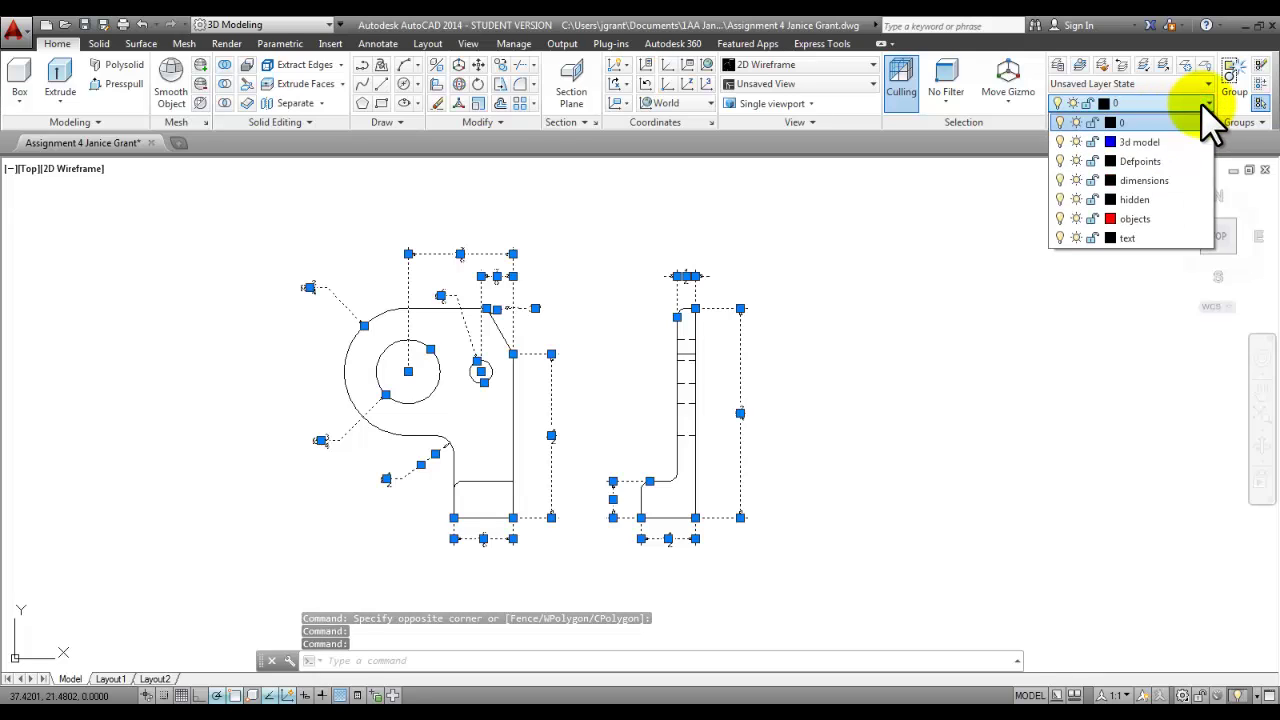
click(1140, 180)
click(1139, 179)
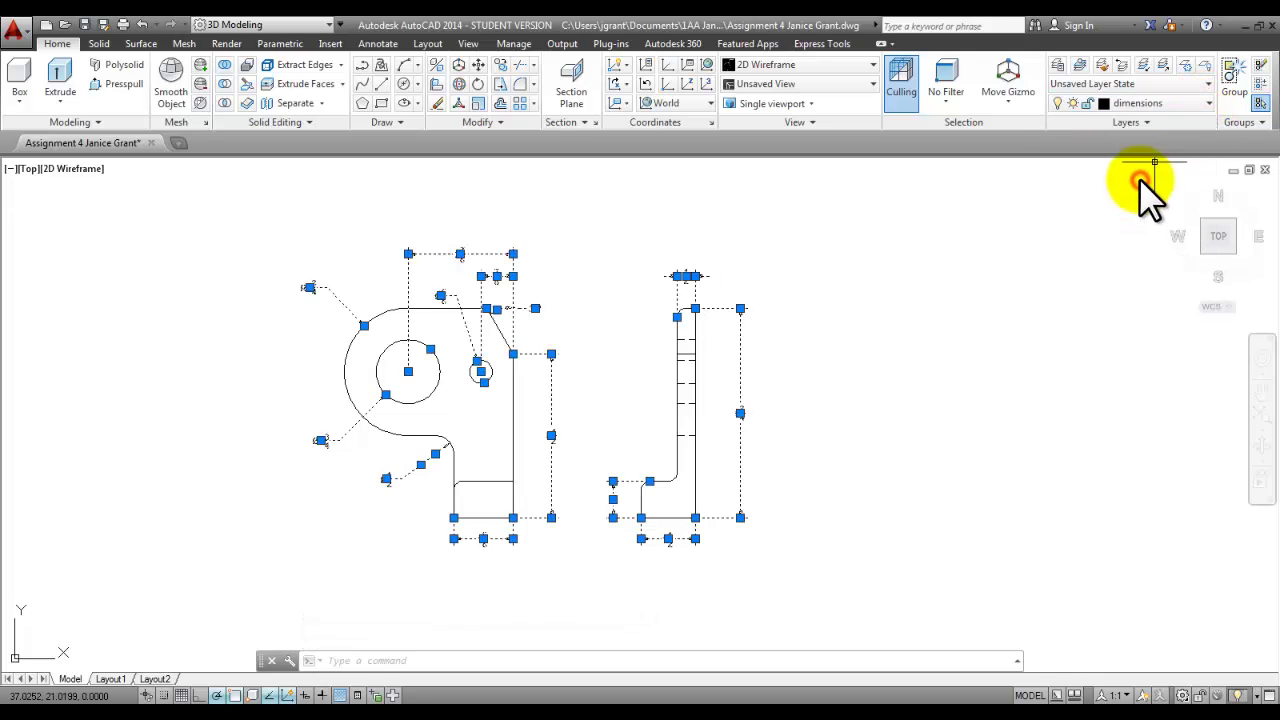
key(Escape)
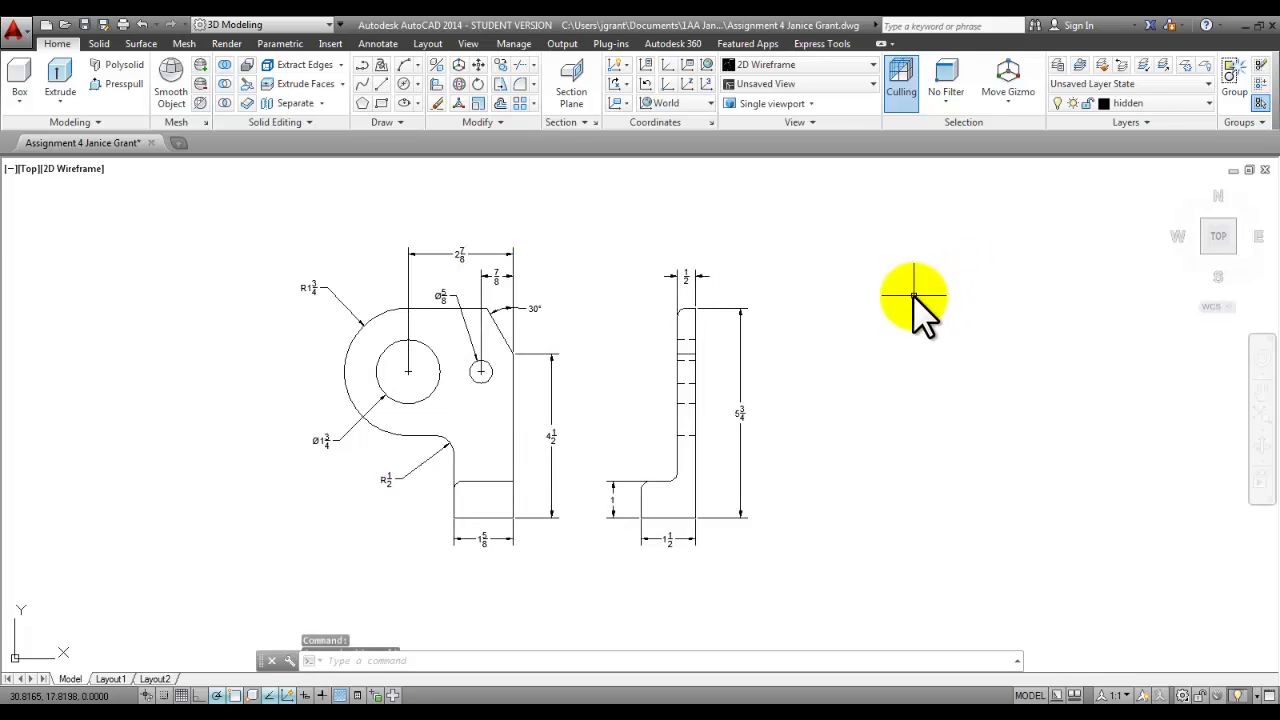
key(Escape)
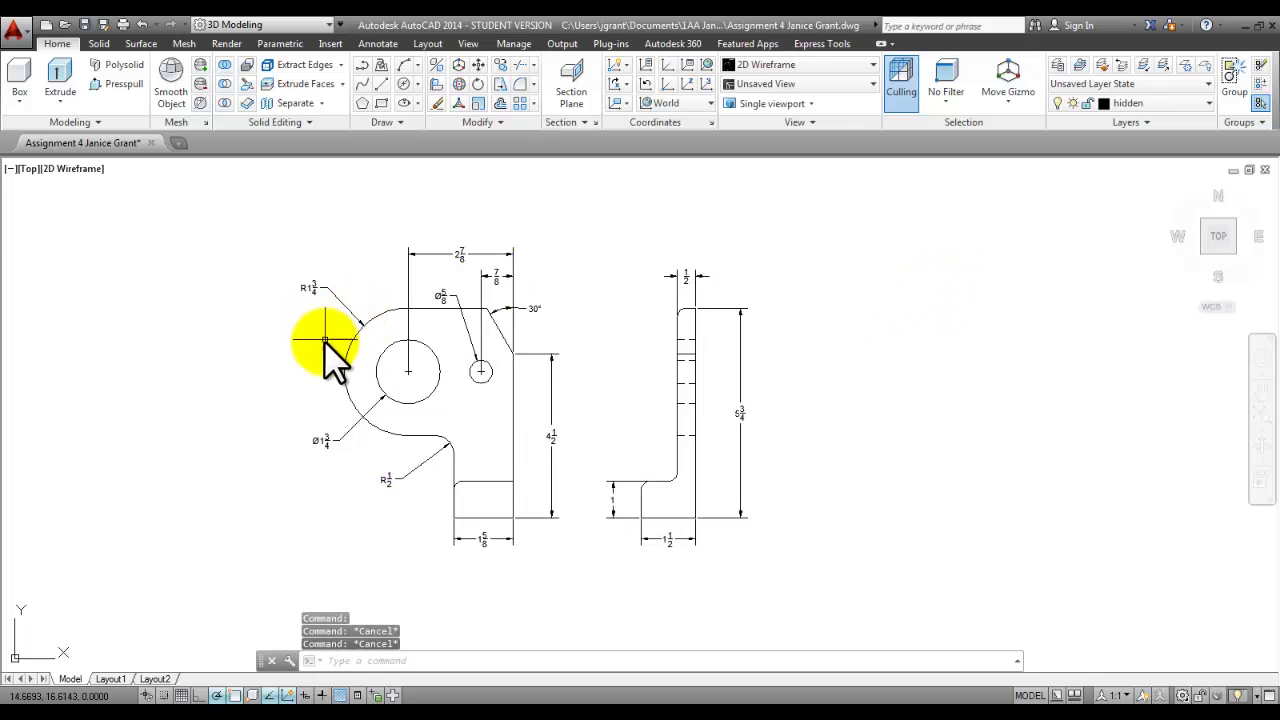
click(324, 462)
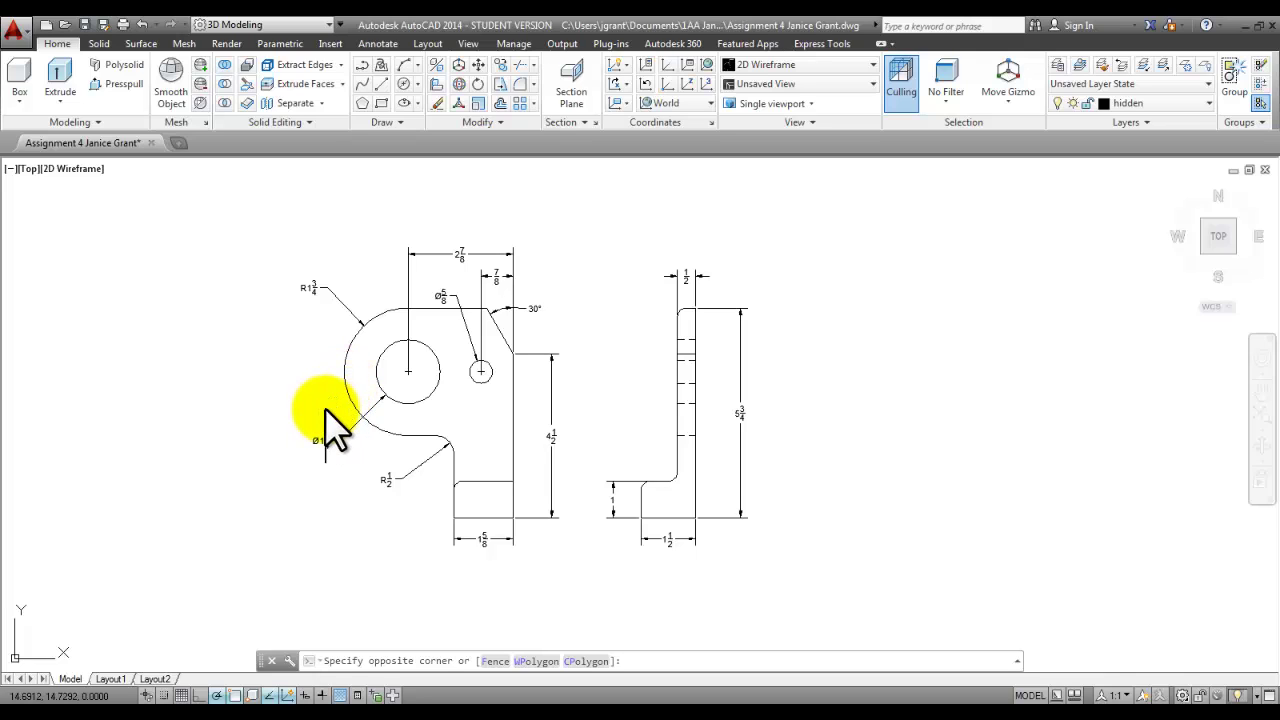
Step: Window-select the front view geometry and side view outline and assign them to the objects layer
click(517, 302)
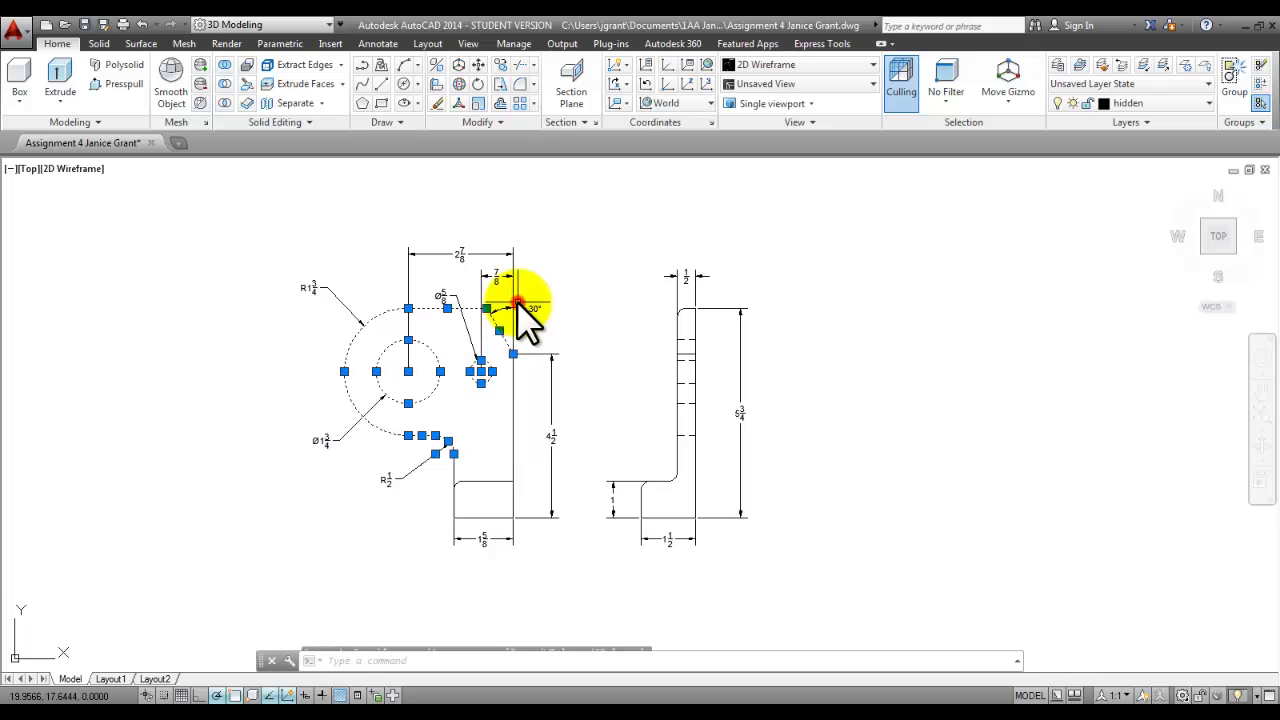
click(451, 524)
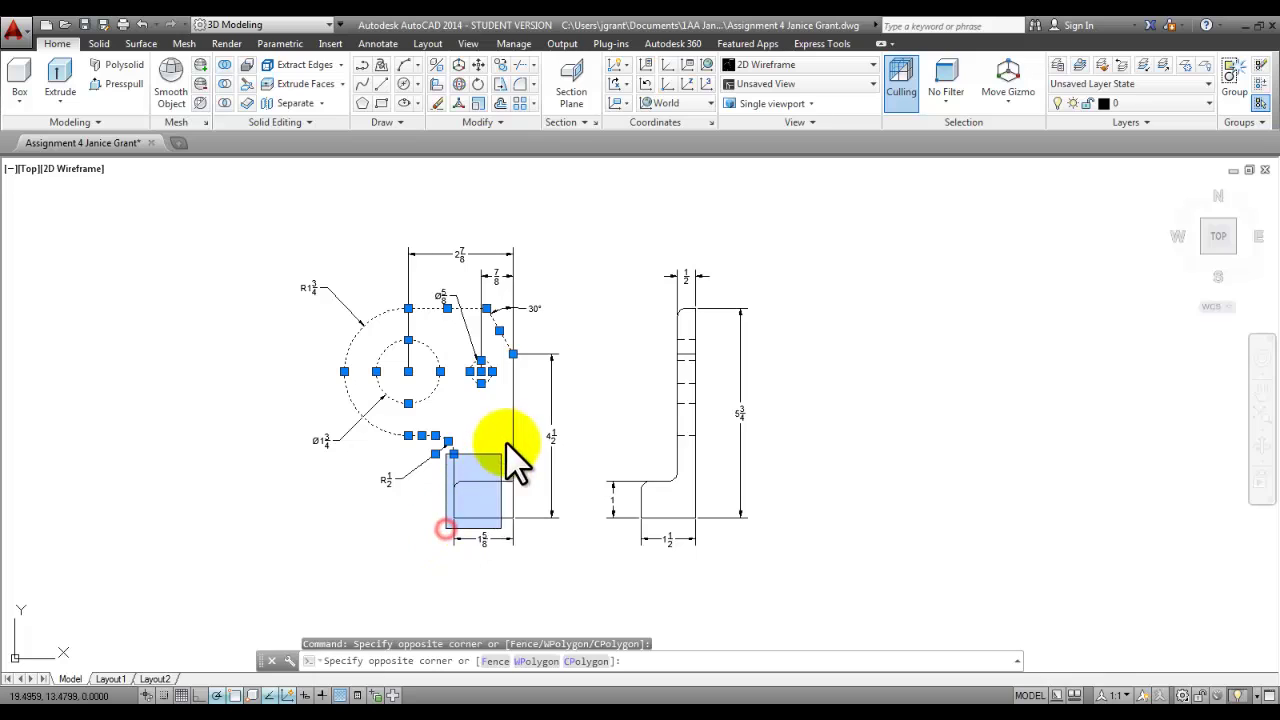
click(522, 343)
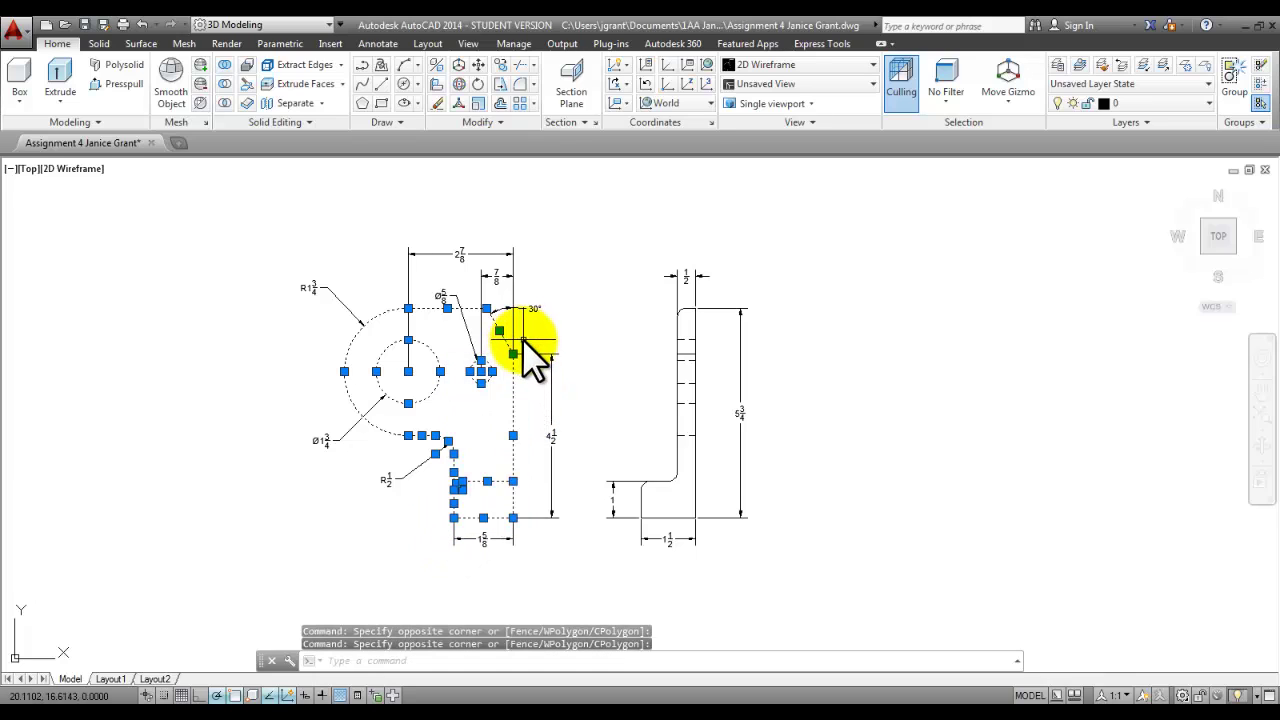
click(630, 302)
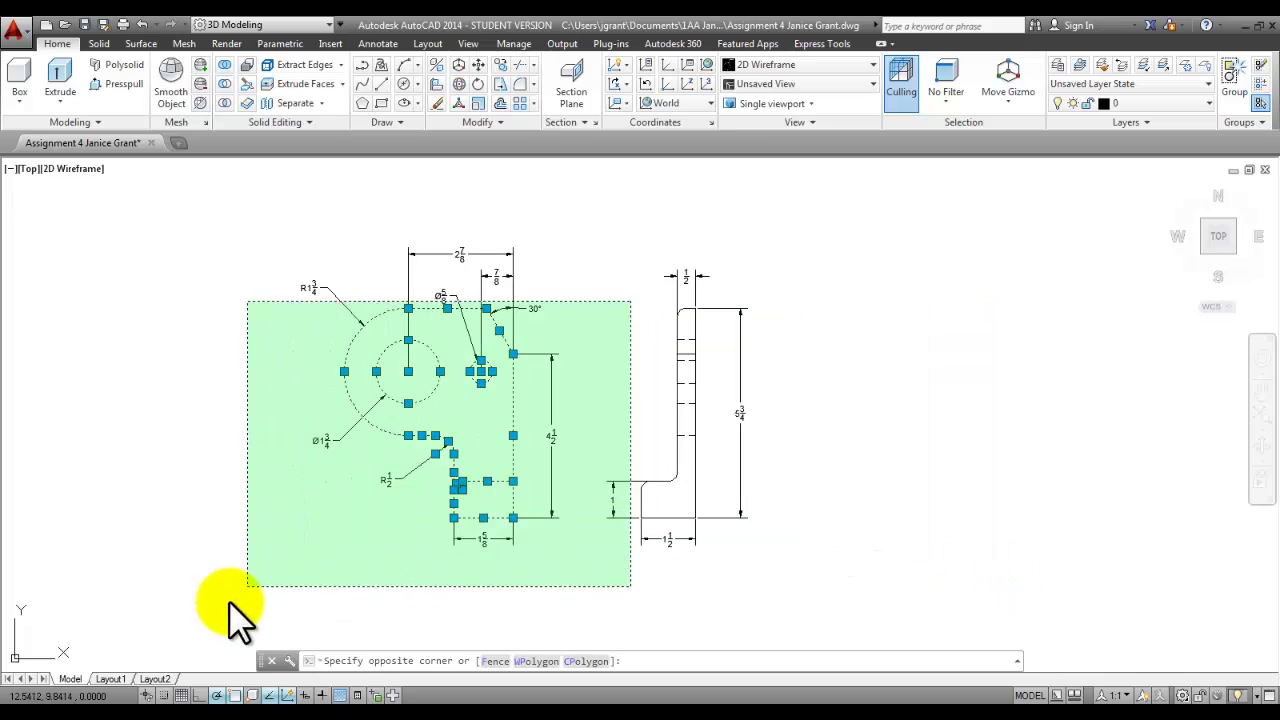
click(712, 524)
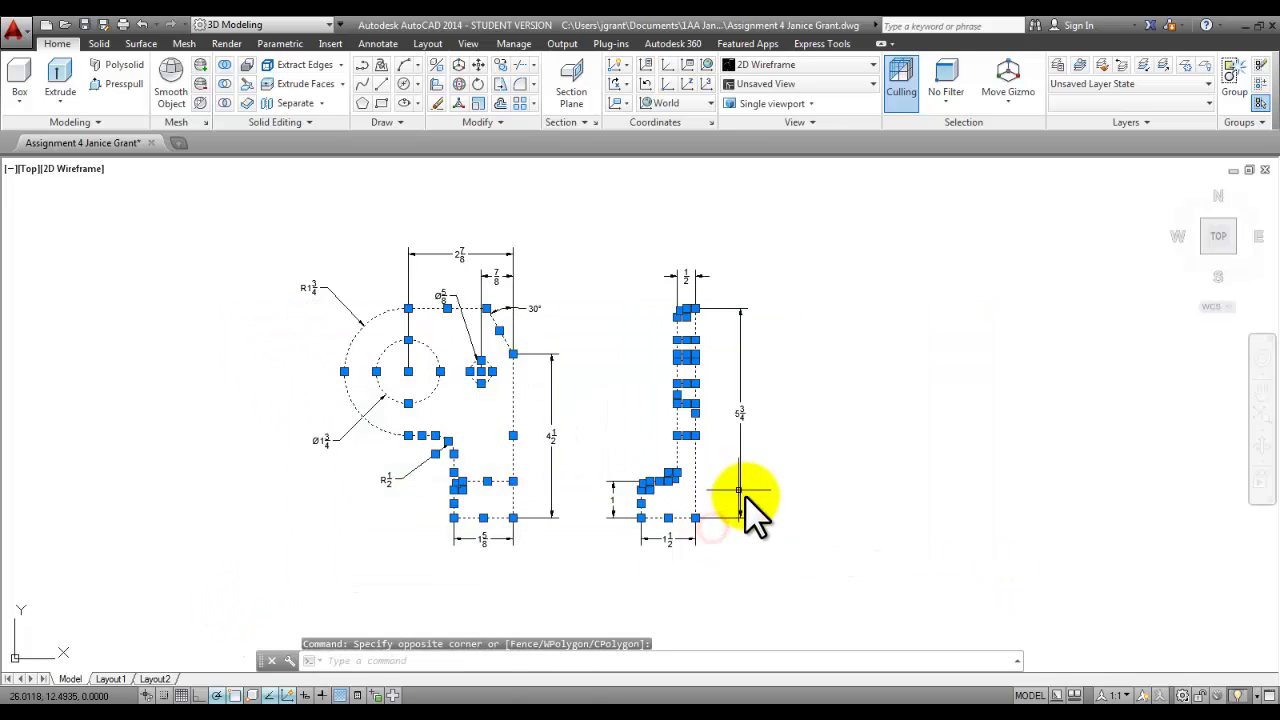
click(1206, 103)
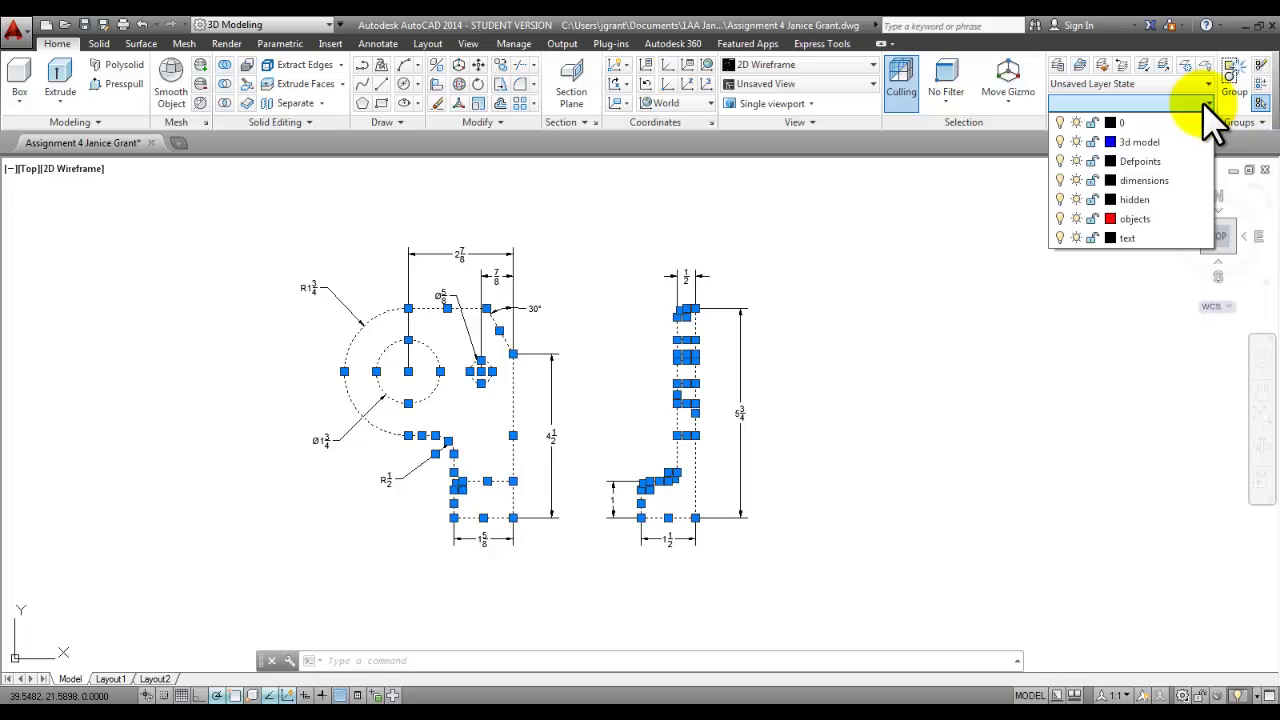
click(1150, 219)
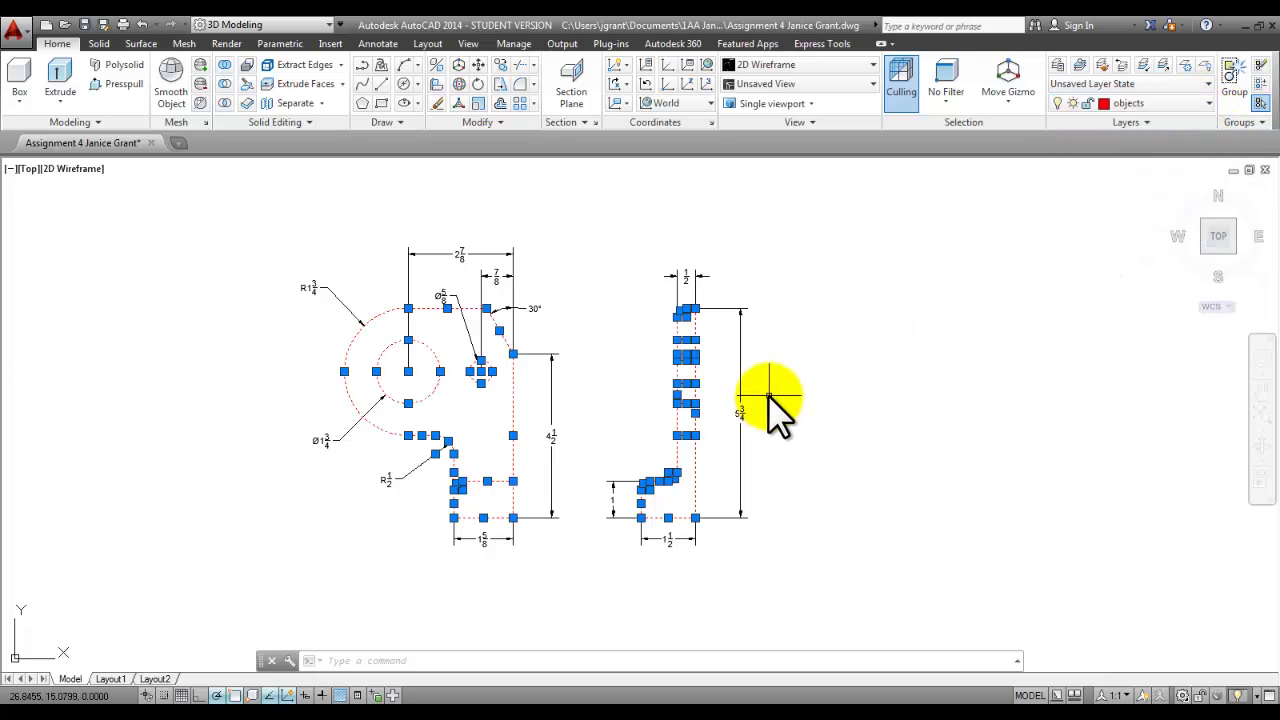
Step: Select the four cross lines in the side view's upright leg and move them to the hidden layer
key(Escape)
key(Escape)
scroll(705, 425, up, 5)
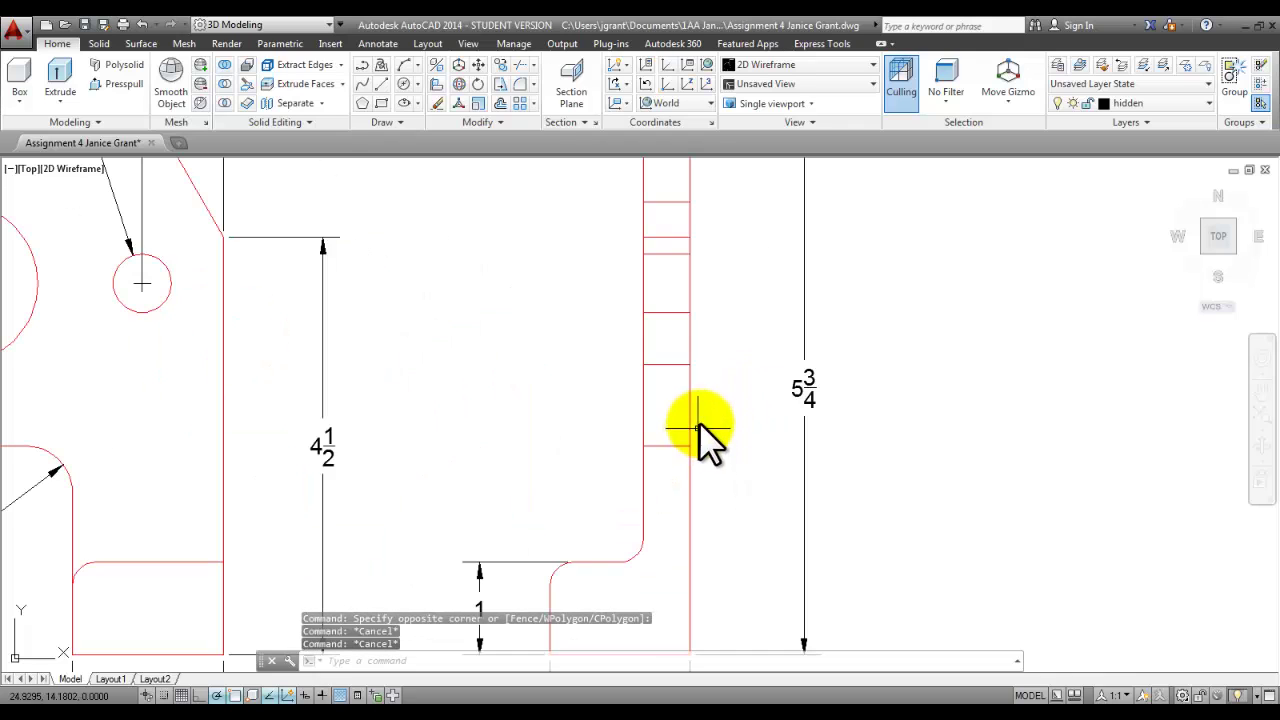
middle_drag(699, 422, 653, 495)
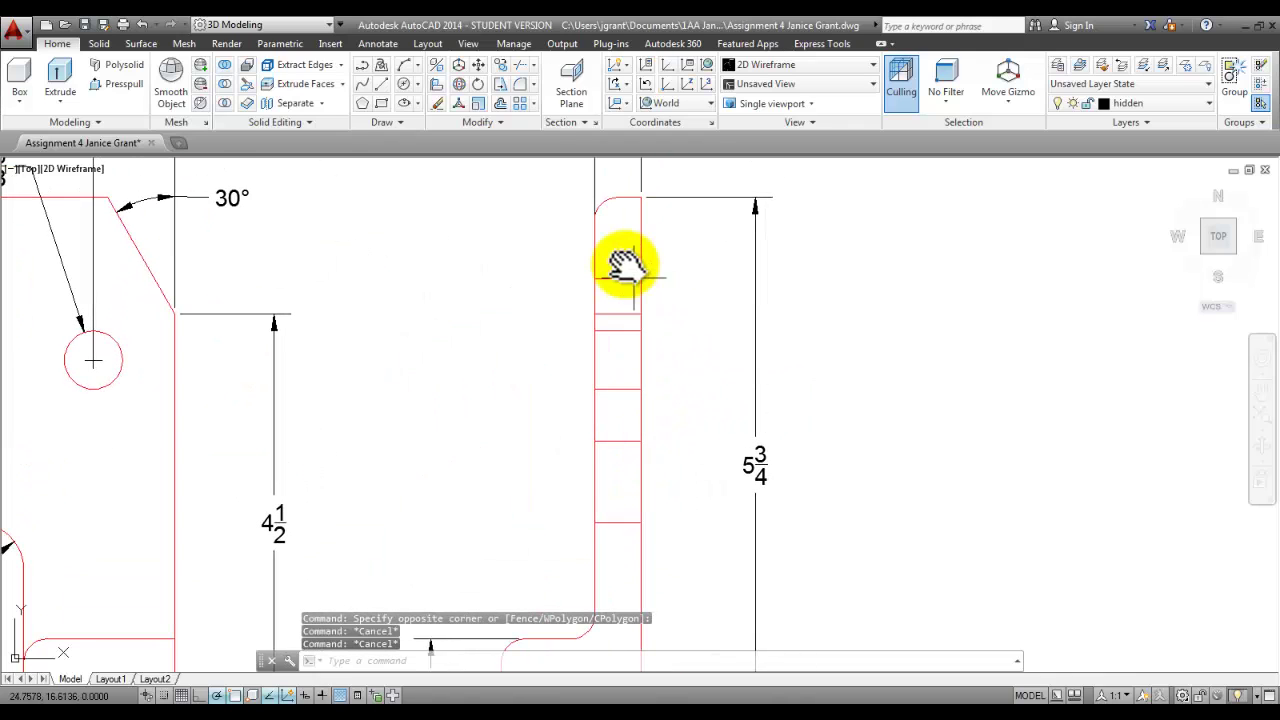
click(614, 330)
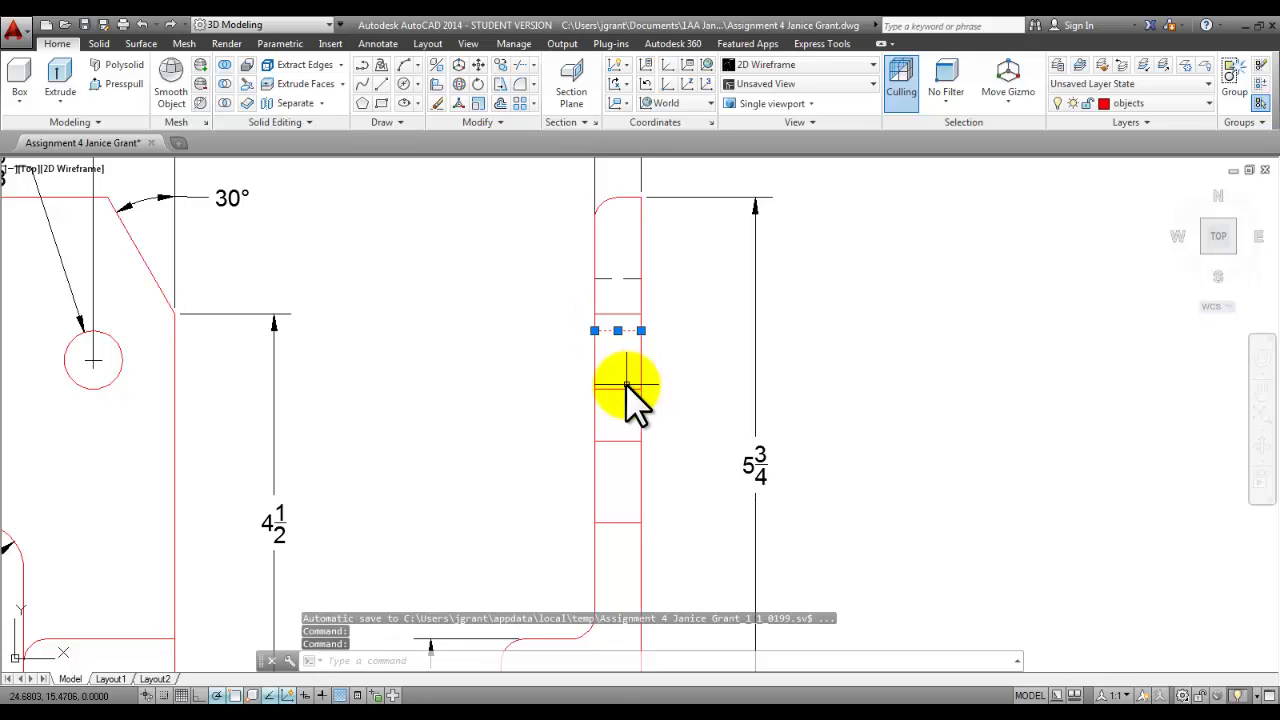
click(623, 383)
click(607, 540)
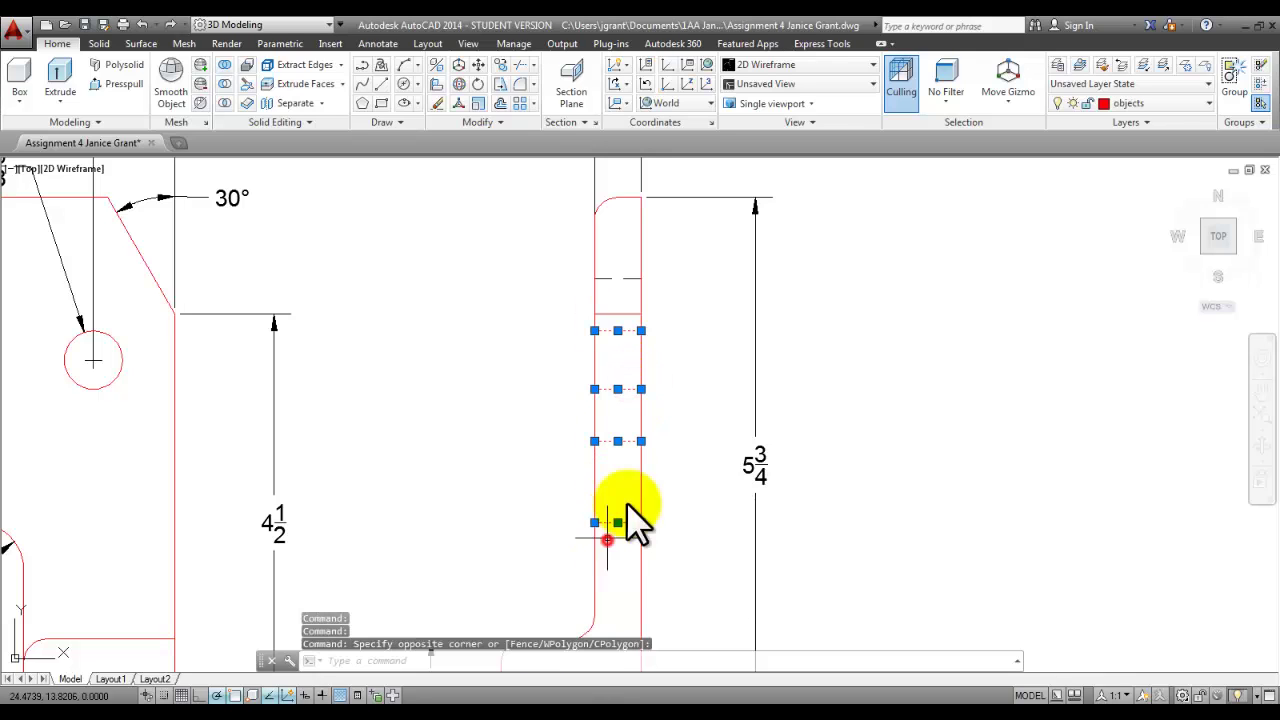
click(1196, 105)
click(1148, 199)
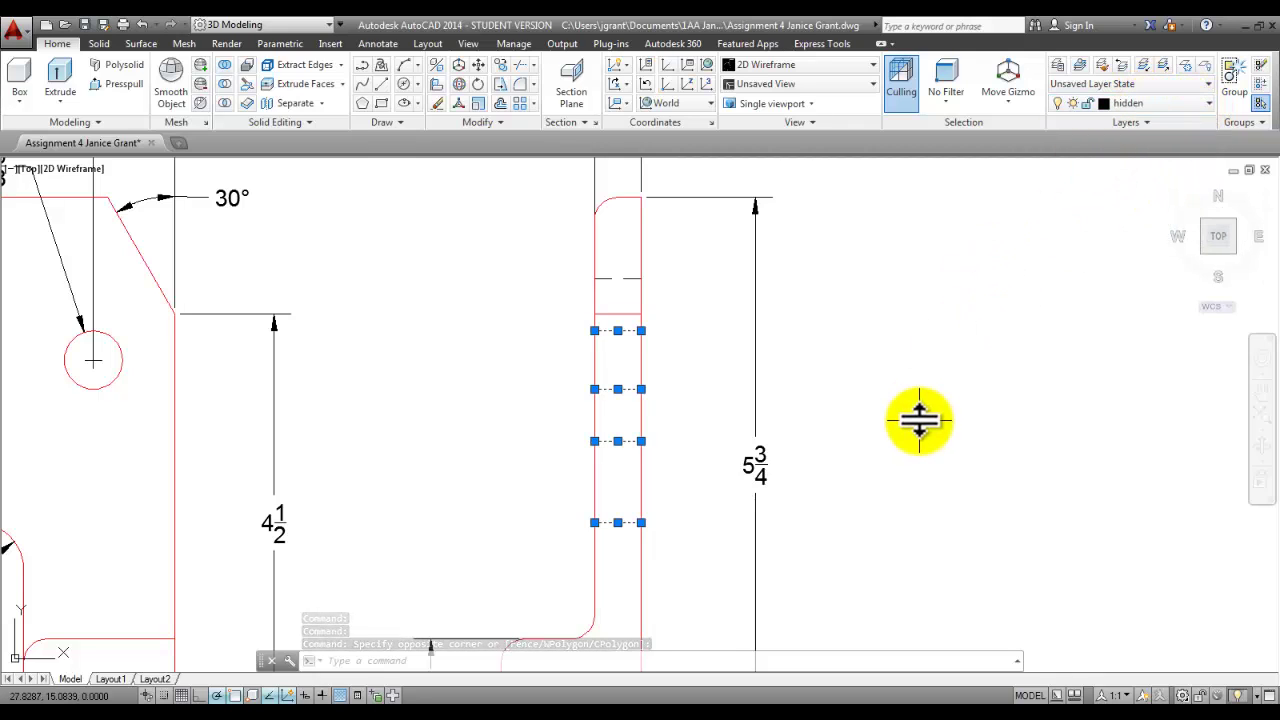
key(Escape)
key(Escape)
scroll(782, 347, down, 3)
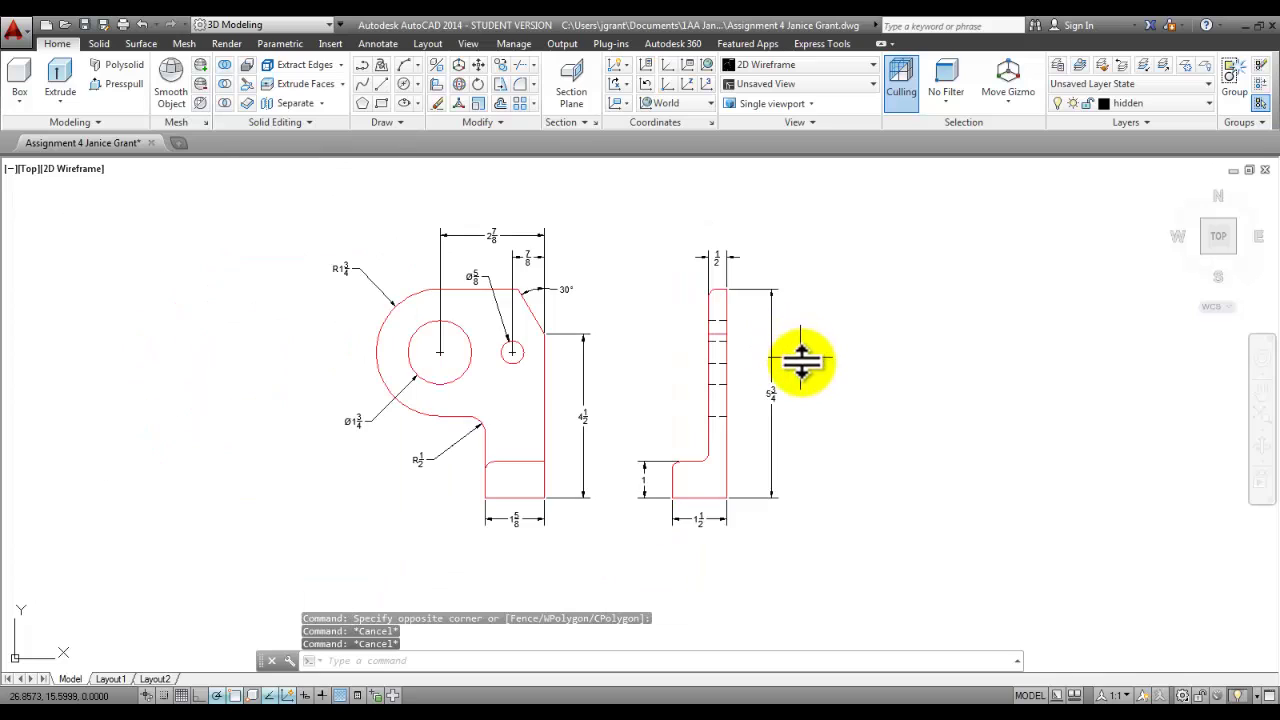
middle_drag(803, 363, 810, 350)
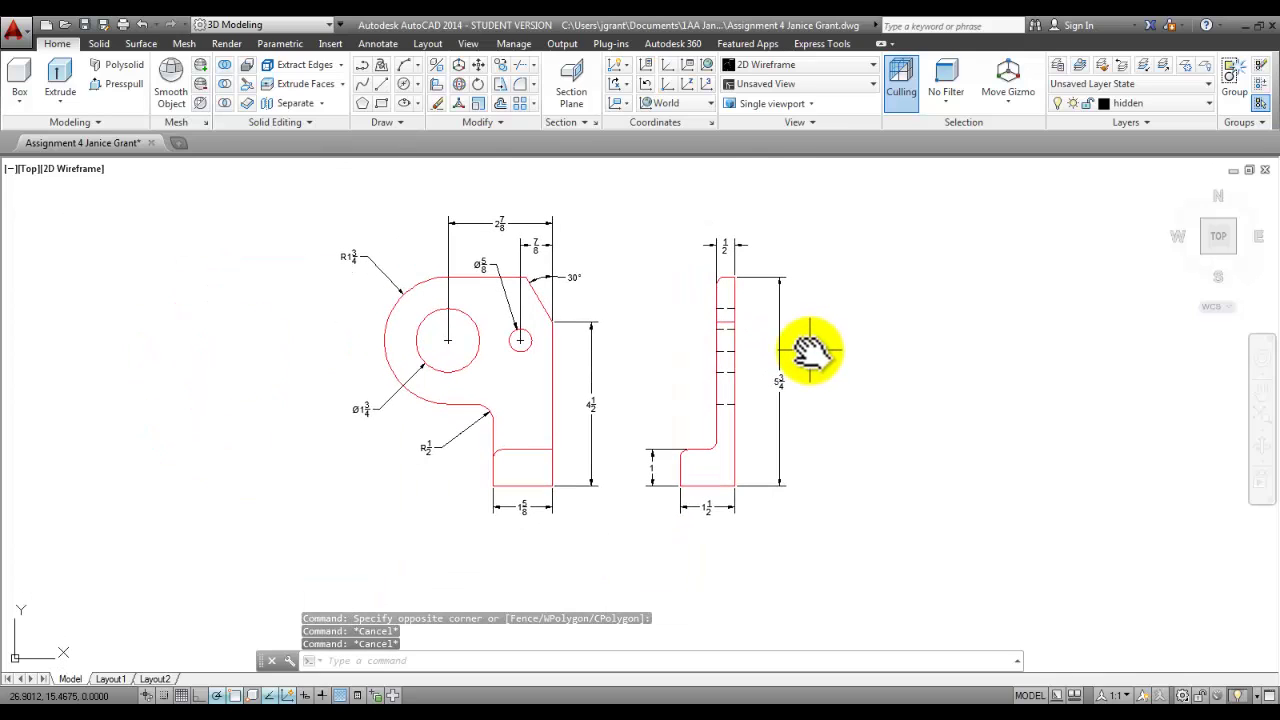
Step: Switch the Standard dimension style's center marks to full center lines so both holes get crossing centre lines
scroll(645, 340, up, 2)
text(d)
key(Return)
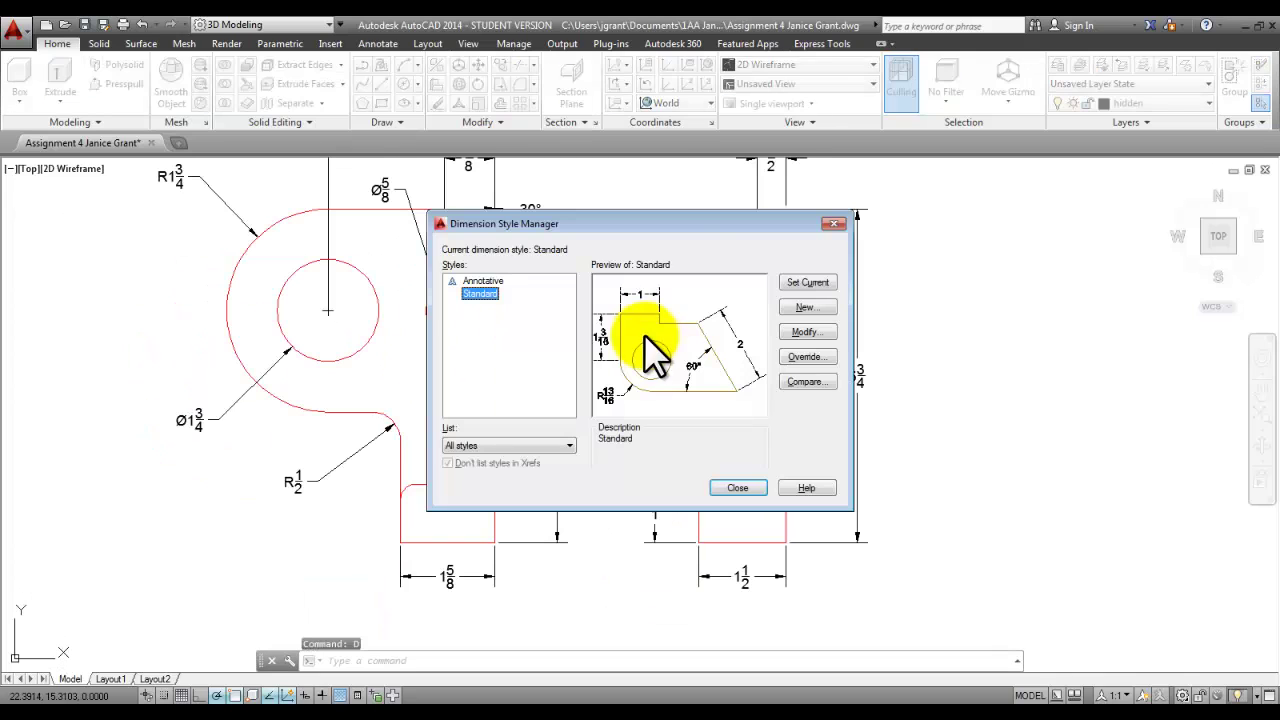
click(795, 331)
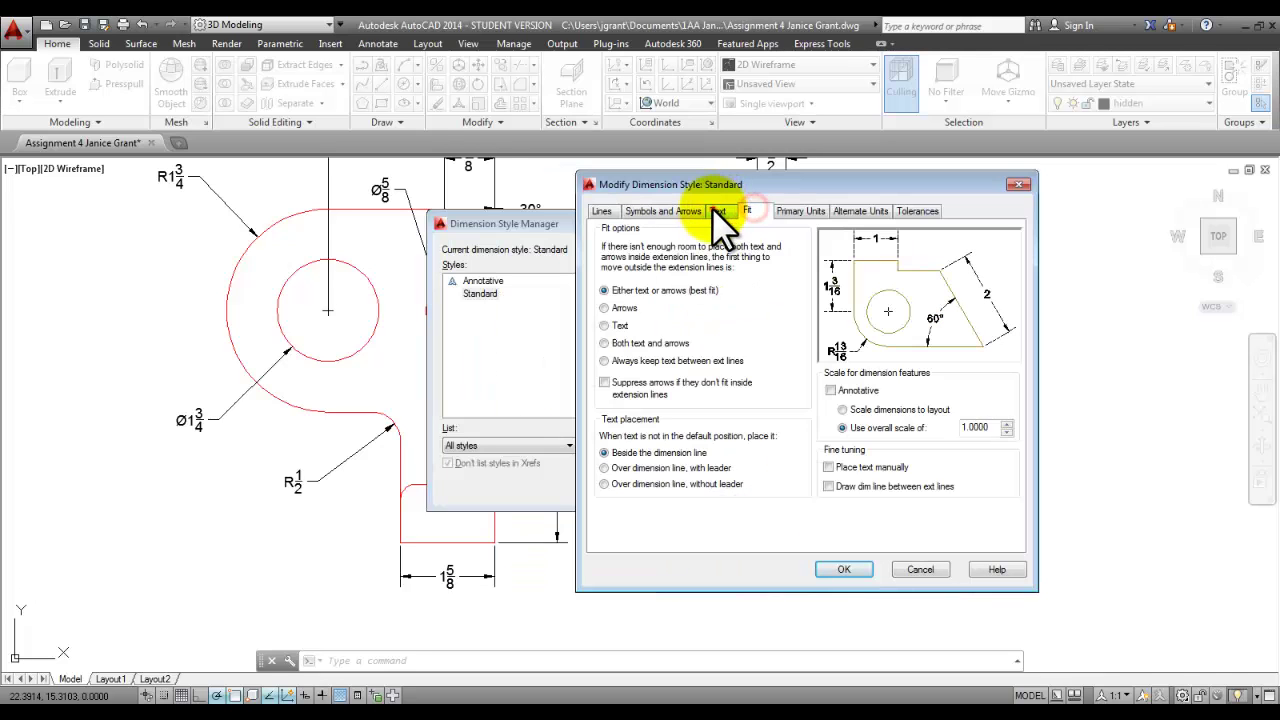
click(692, 216)
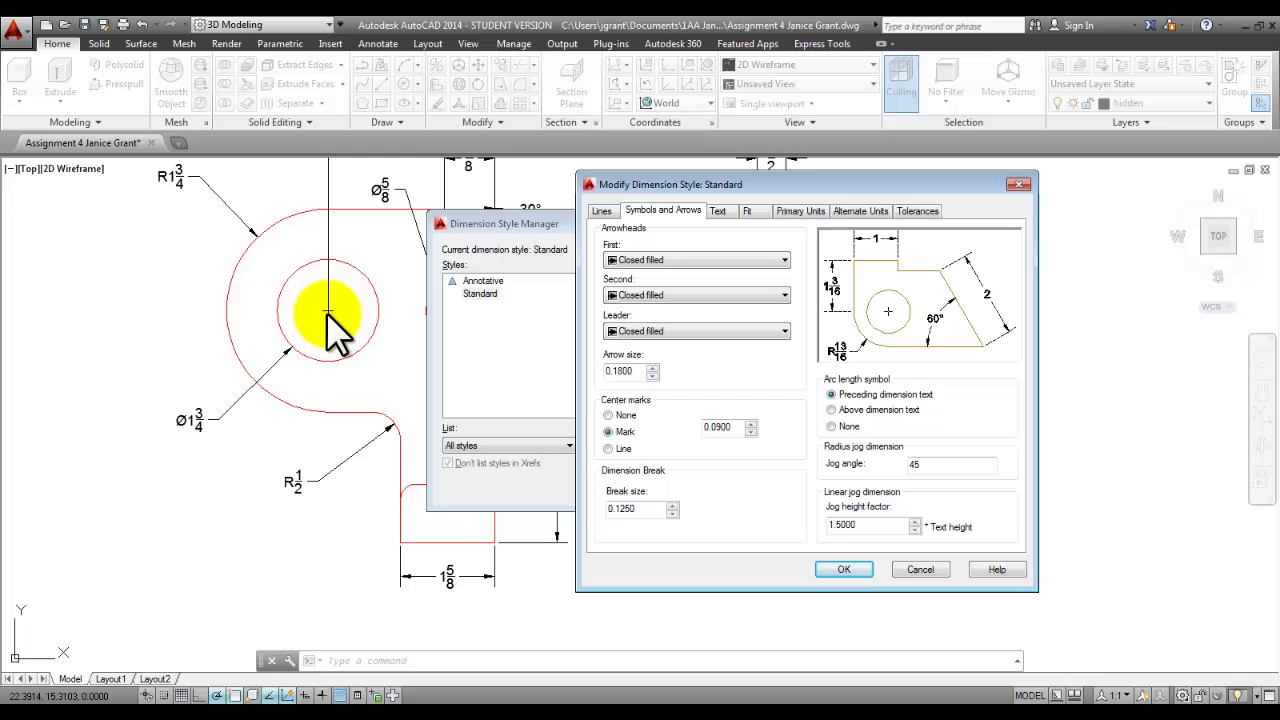
click(608, 449)
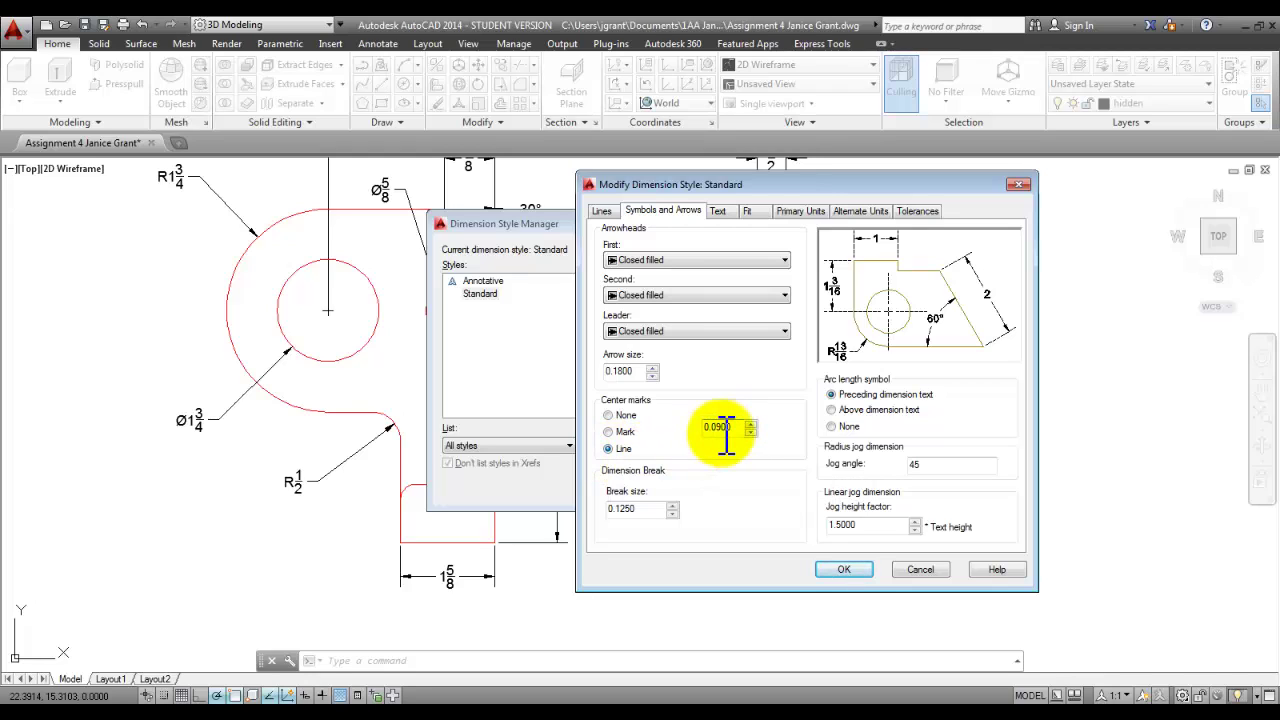
click(866, 570)
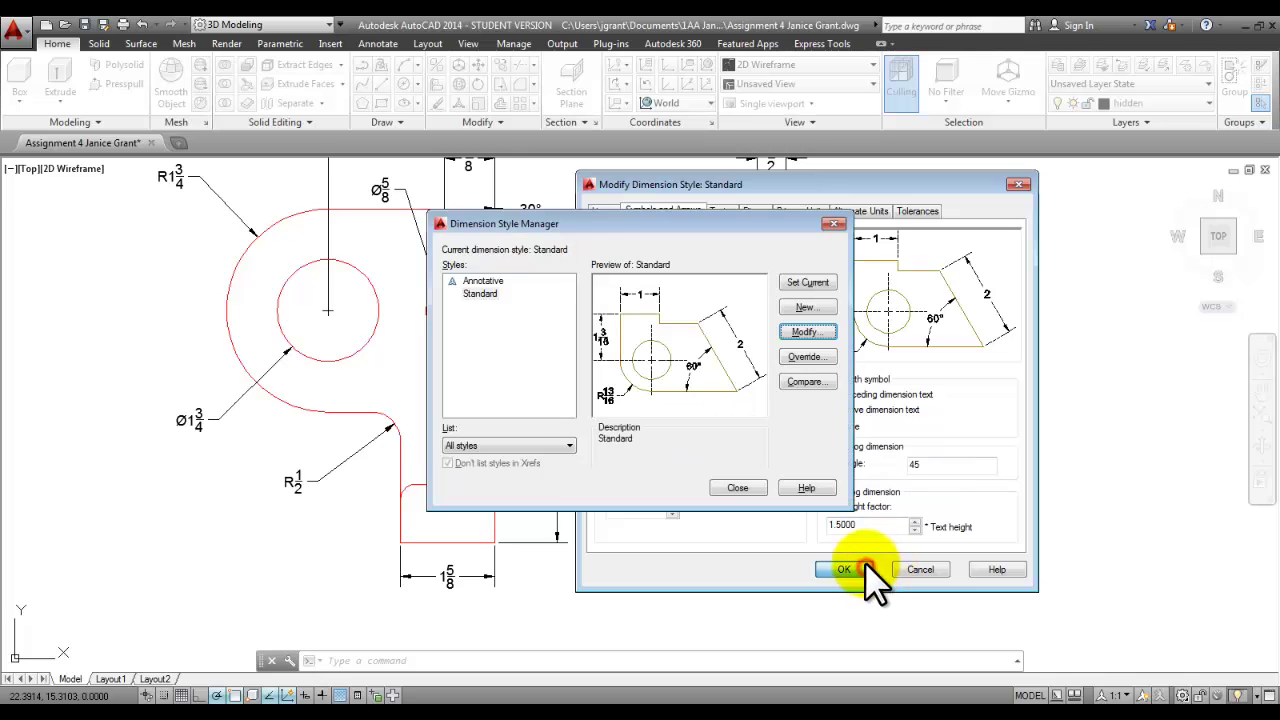
click(738, 487)
mouse_move(486, 371)
middle_down()
mouse_move(457, 386)
mouse_move(462, 403)
middle_up()
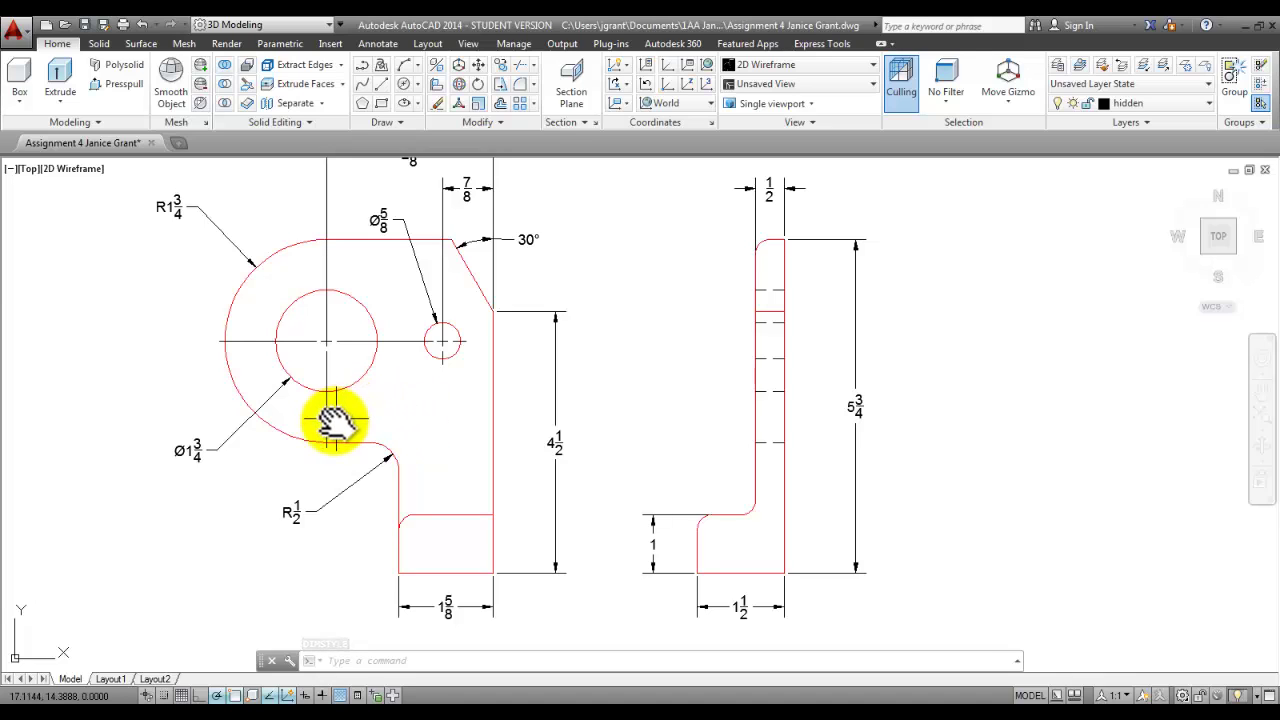
Step: Make 'text' the current layer and show the Annotate tools, keeping the 3D Modeling workspace
scroll(580, 323, down, 2)
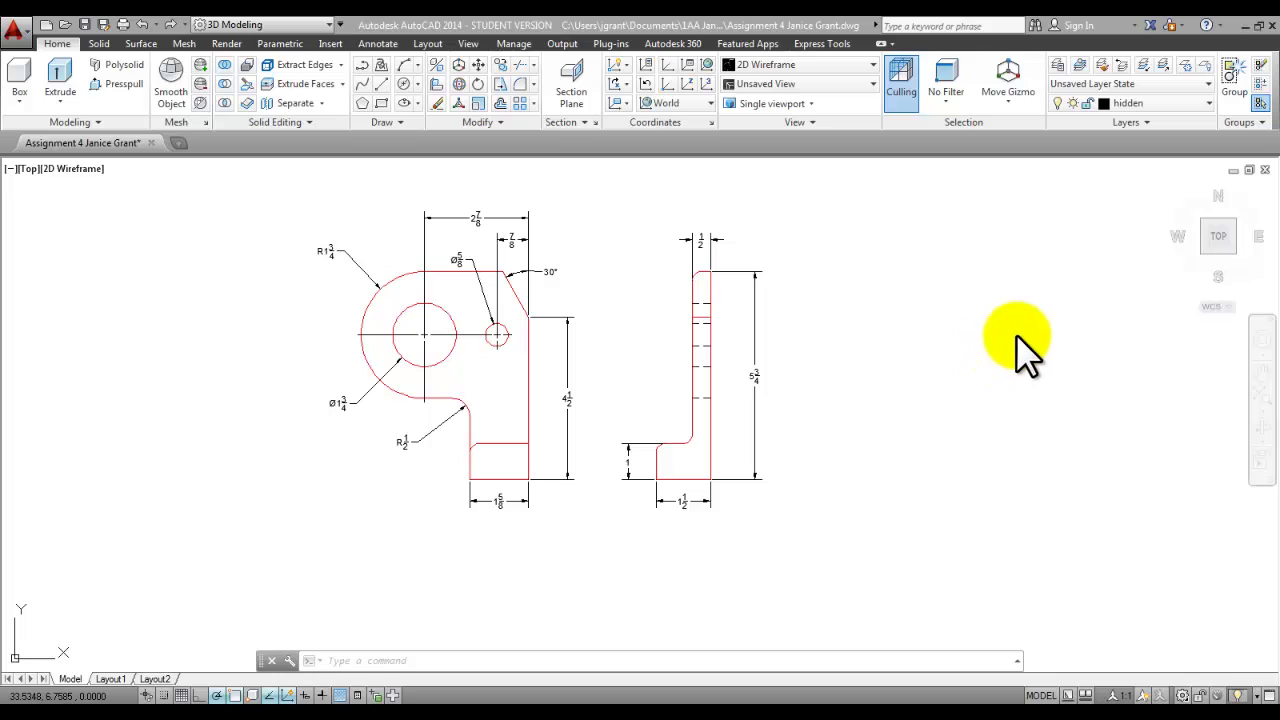
click(1208, 103)
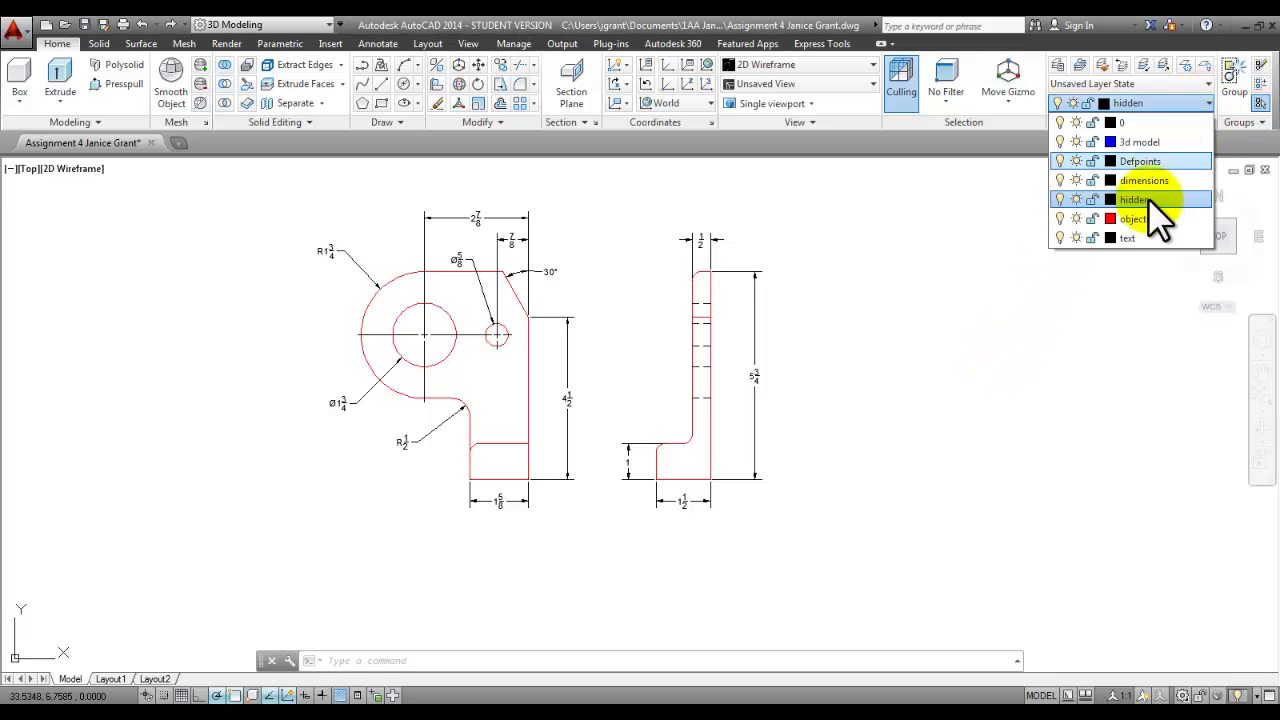
click(1132, 239)
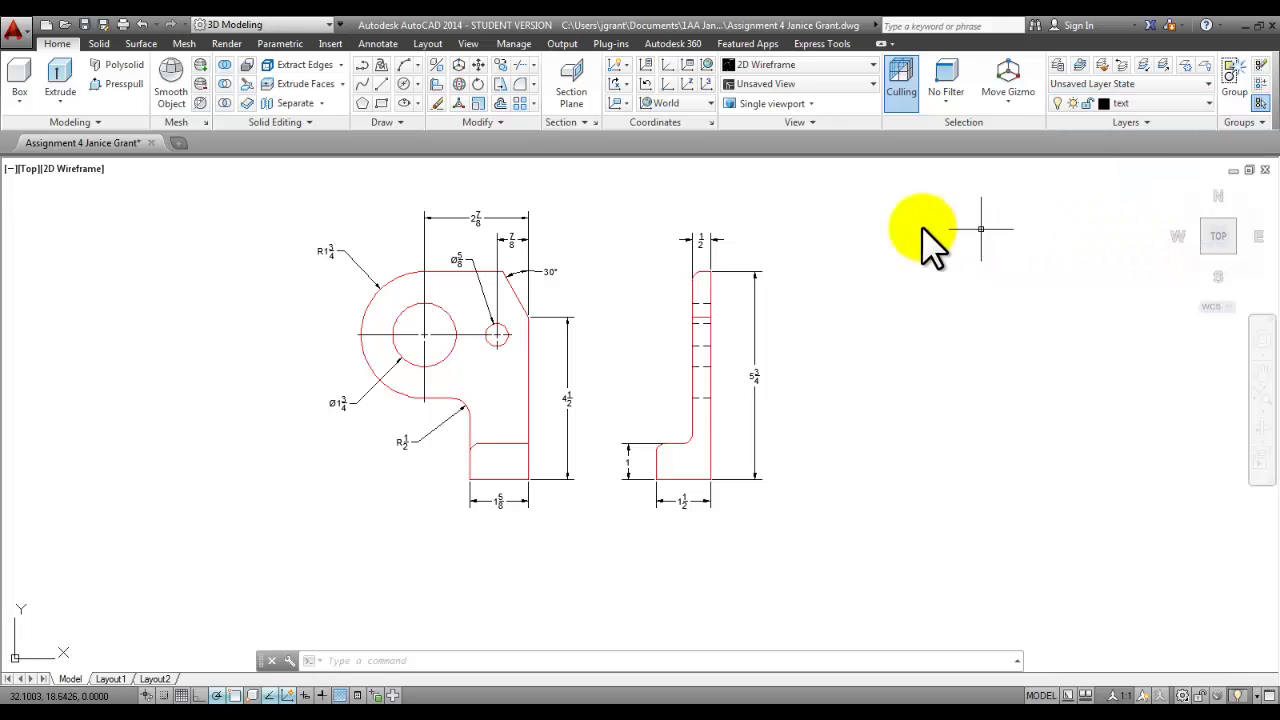
click(374, 46)
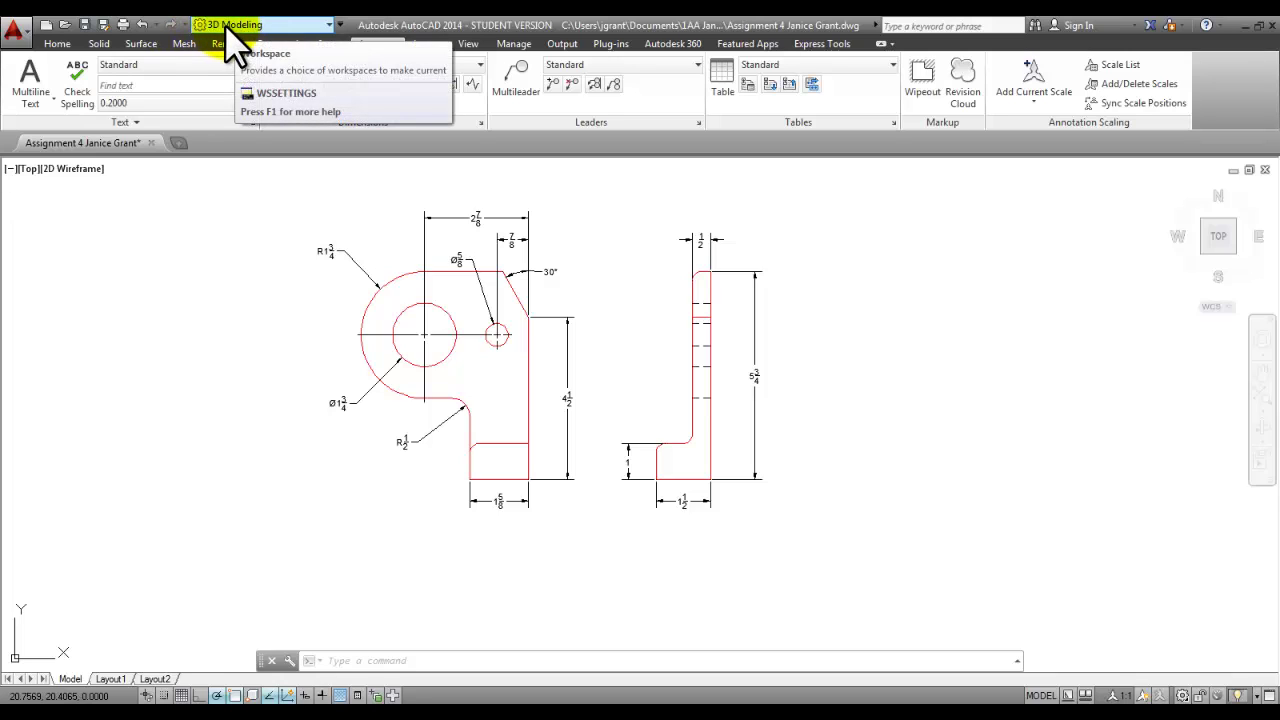
click(328, 24)
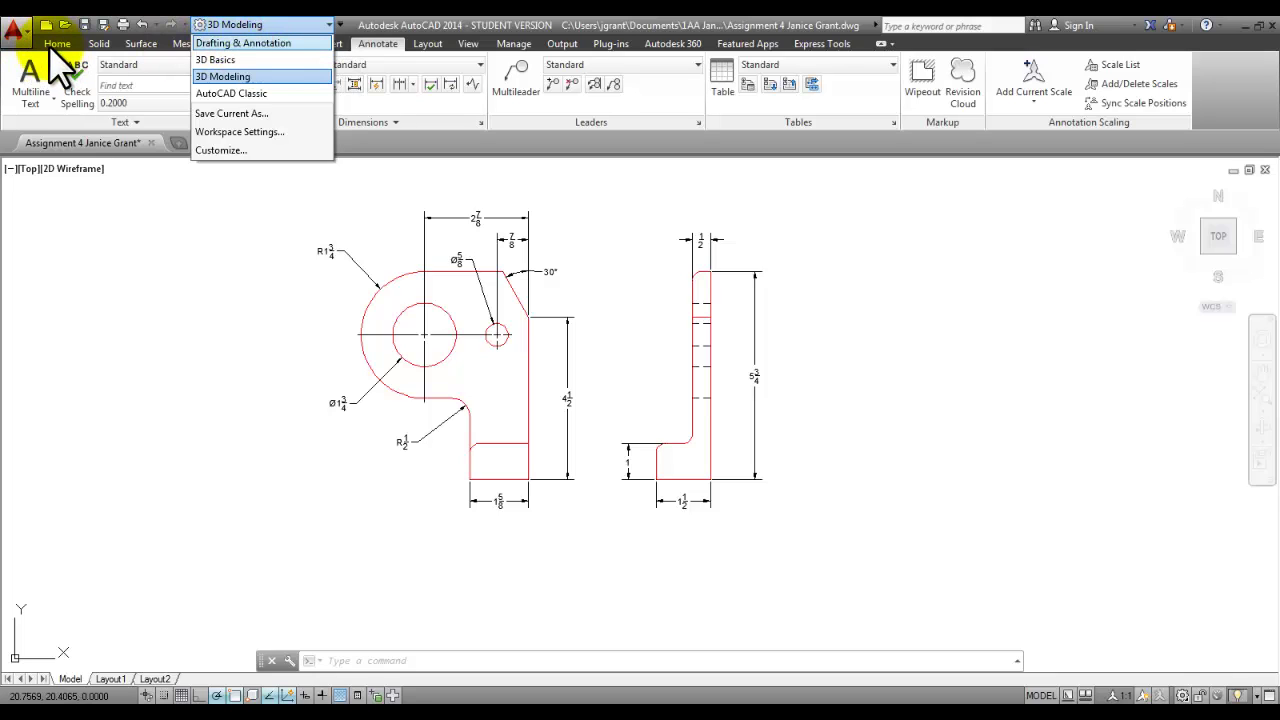
click(232, 76)
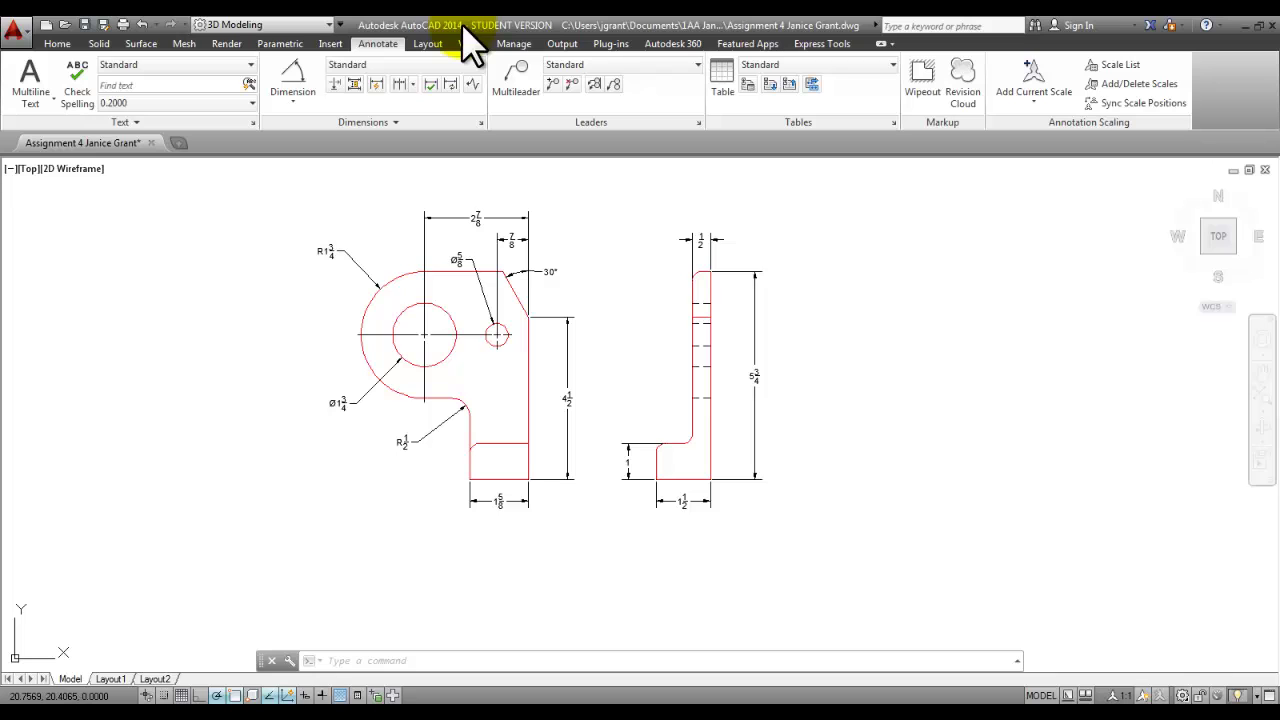
Step: Draw a multiline text box below the views with 'ASSIGNMENT 4 - BRACKET DESIGN' and the author's name beneath
click(32, 97)
click(42, 142)
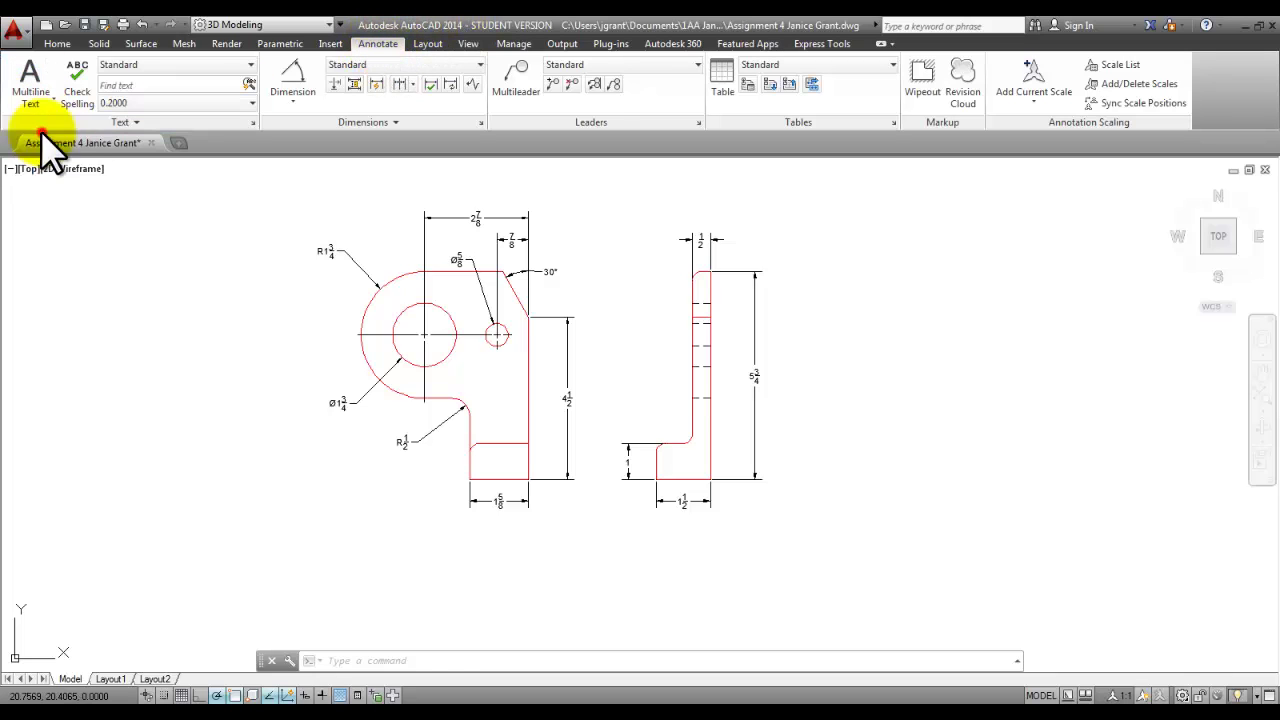
click(466, 539)
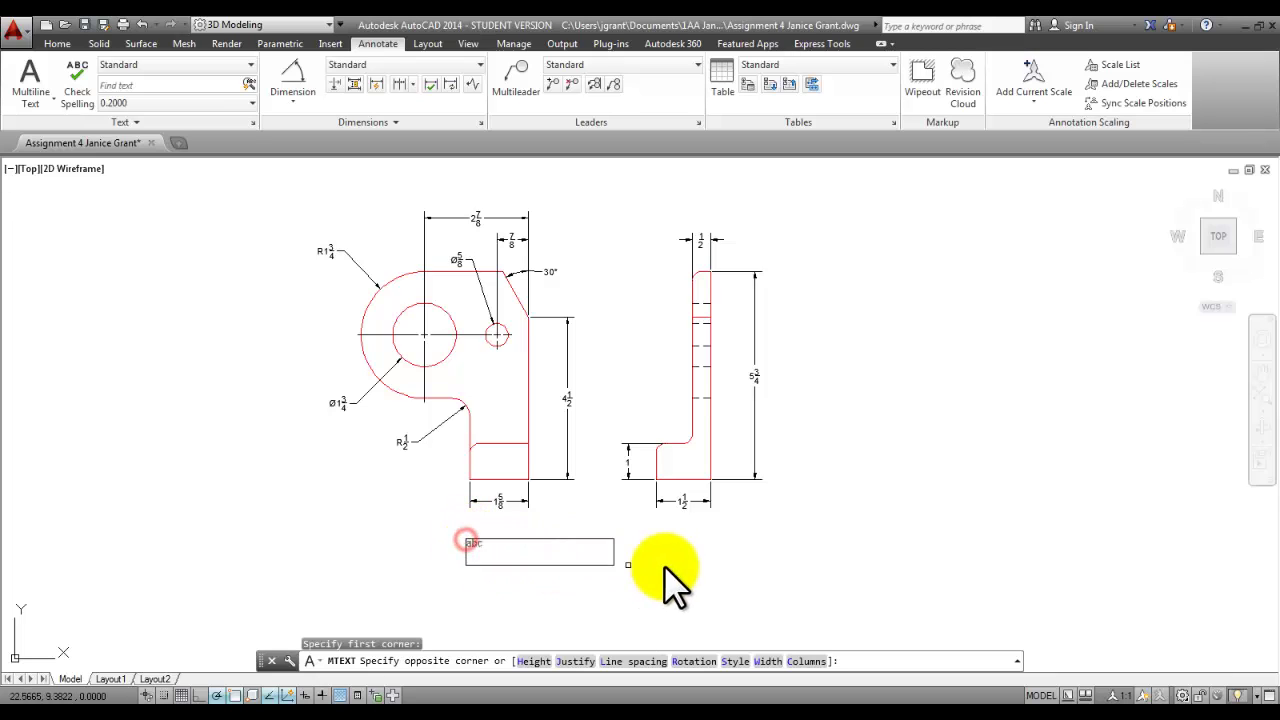
click(742, 574)
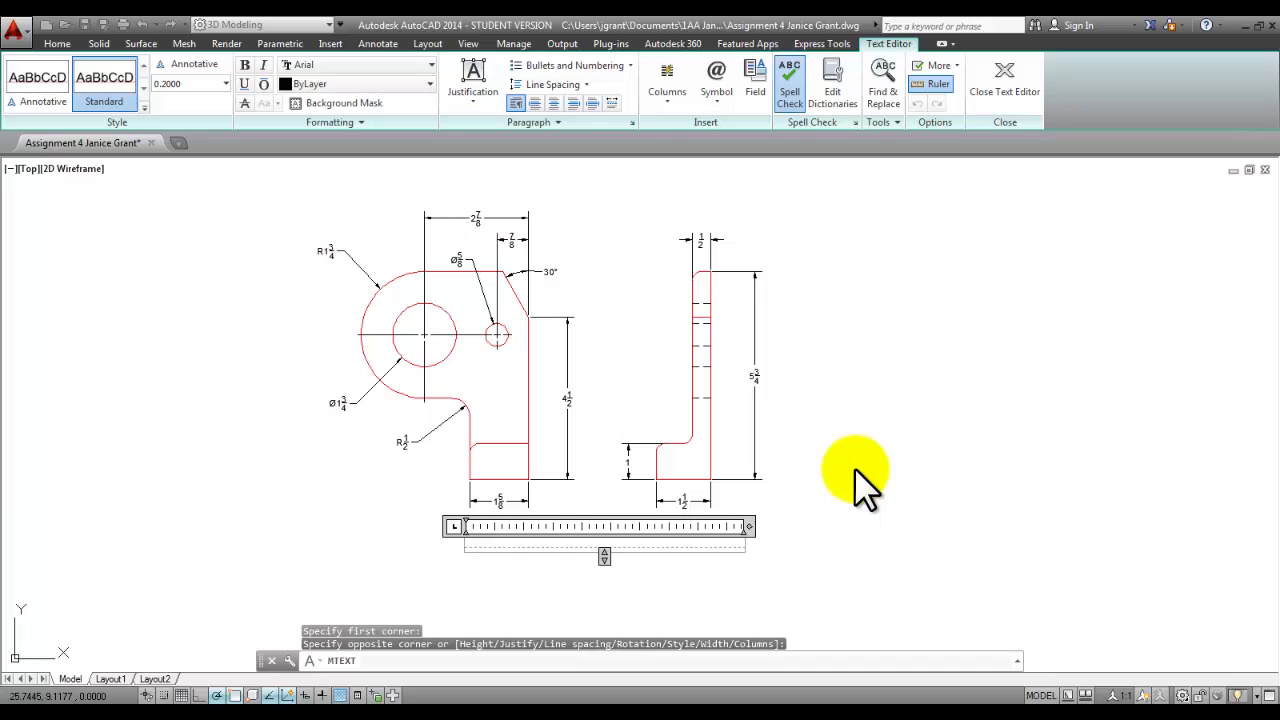
text(ASSIGNMENT )
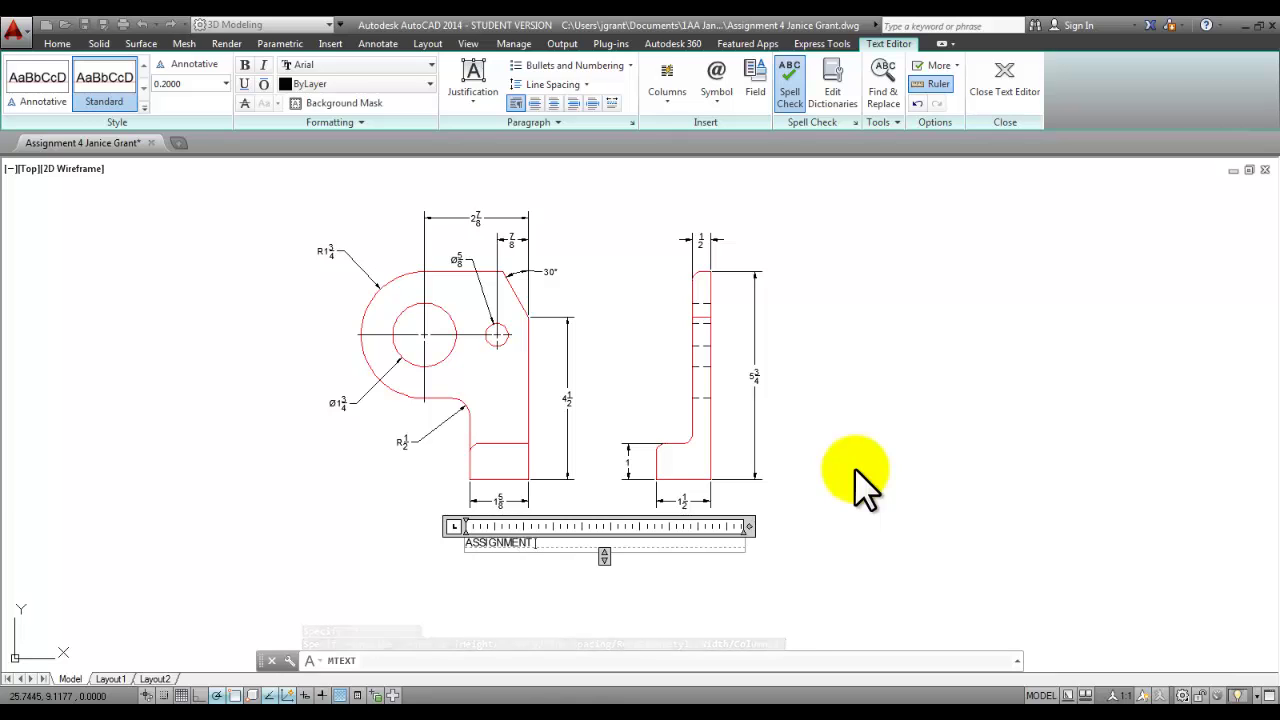
text(4 -)
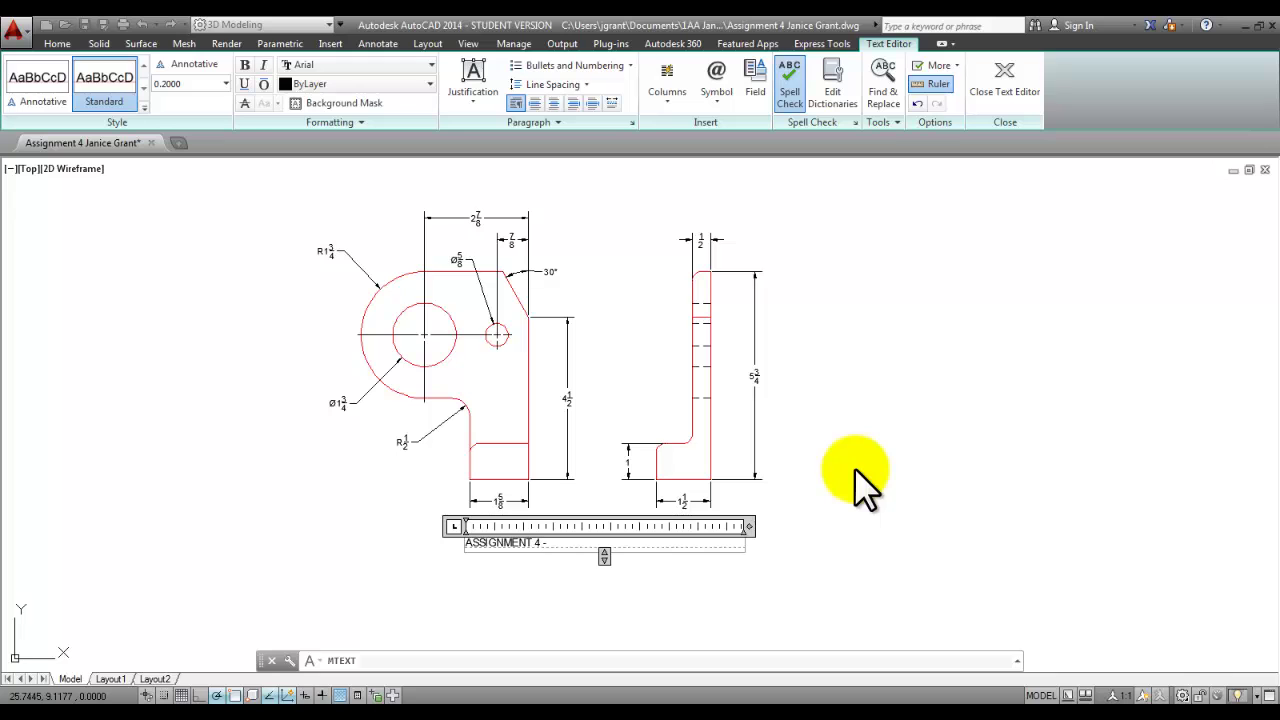
click(270, 695)
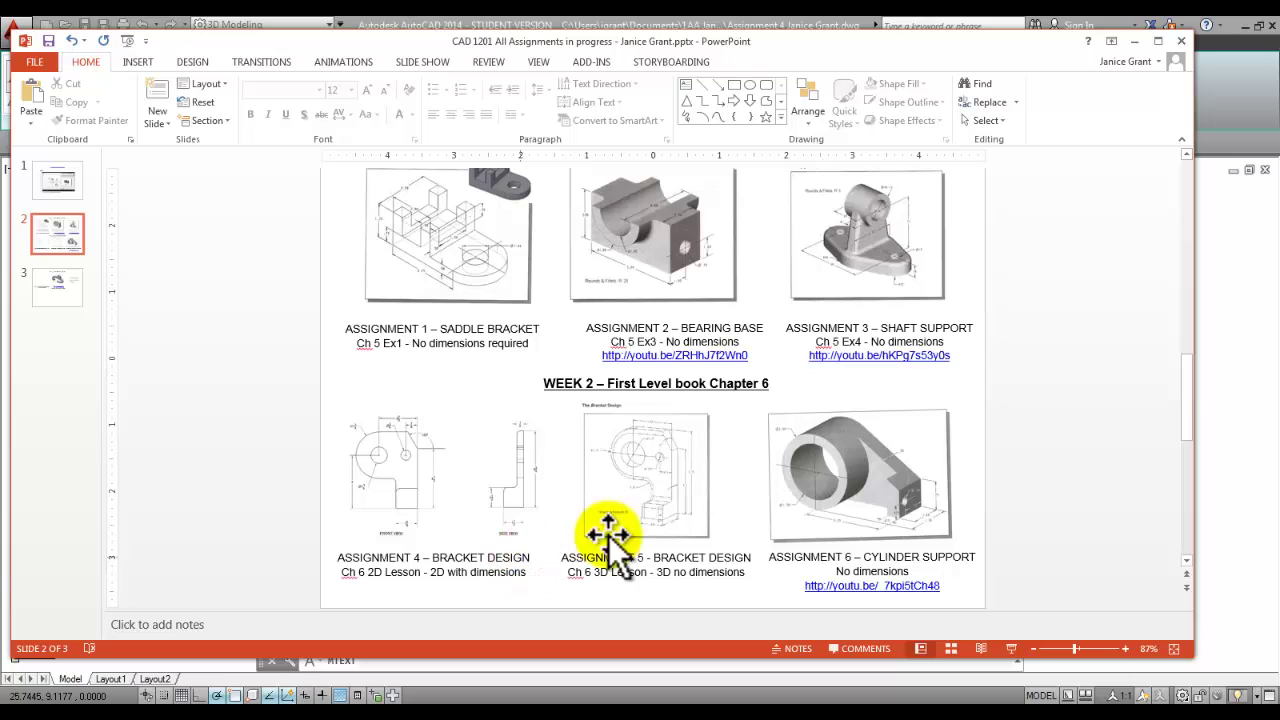
click(1135, 41)
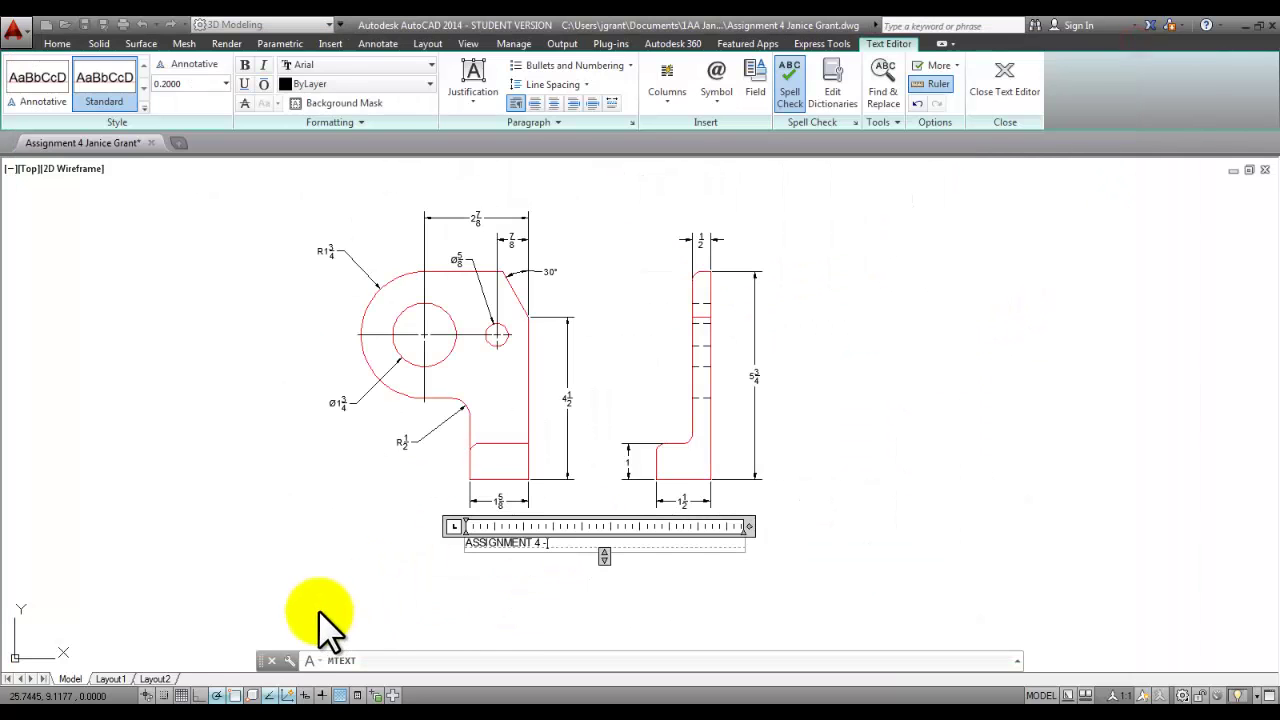
text(BR)
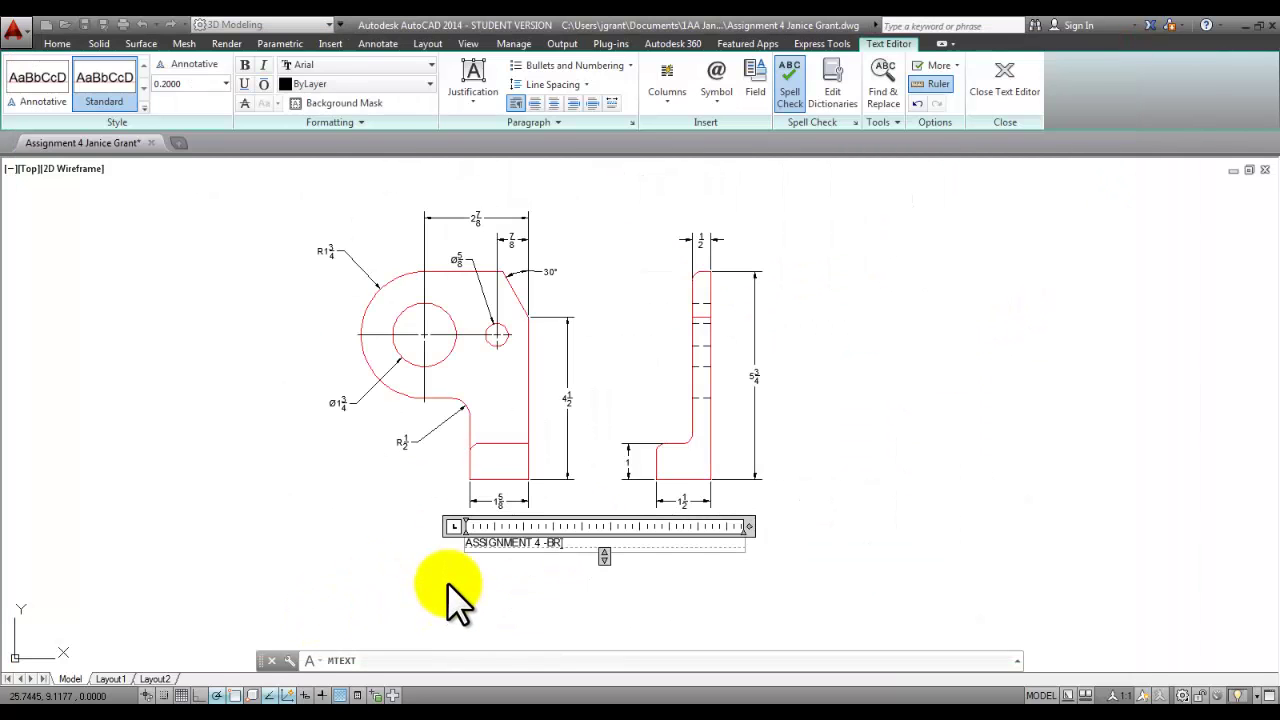
text(ACKET DESIGN)
key(Return)
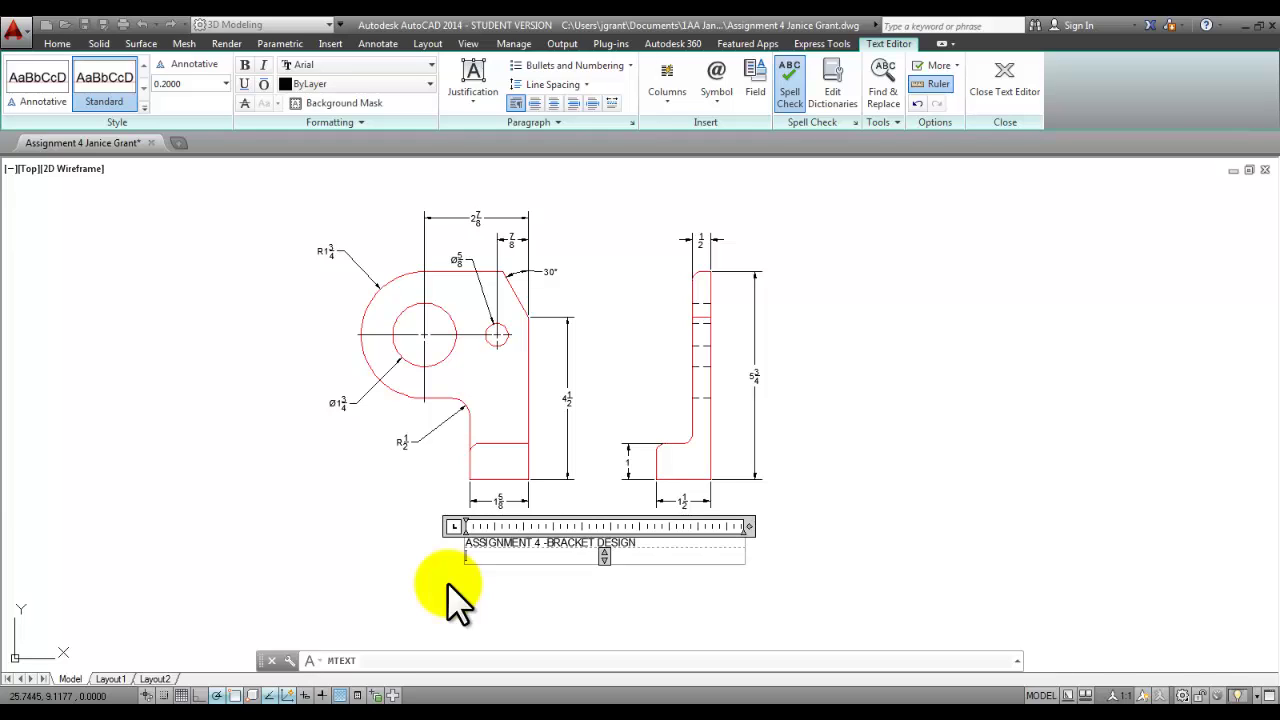
text(JANICE GRANT)
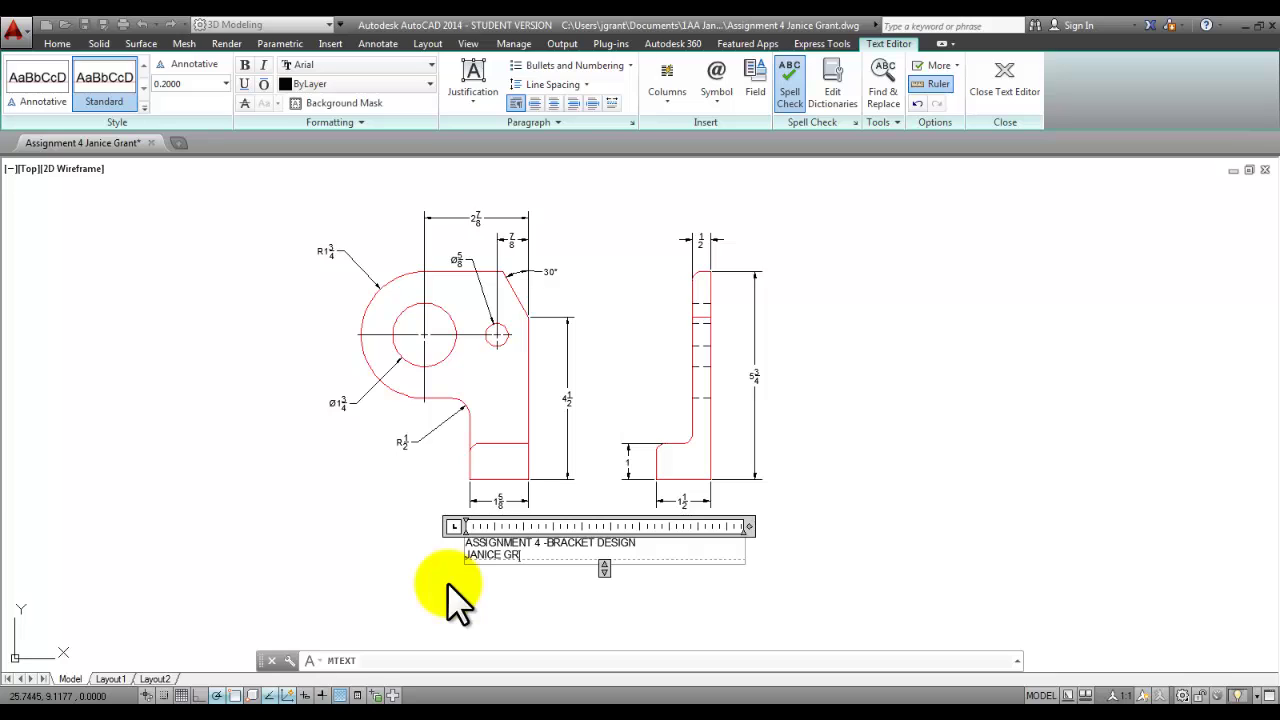
Step: Fix the spacing after the dash, underline the title line, and place the text
click(549, 542)
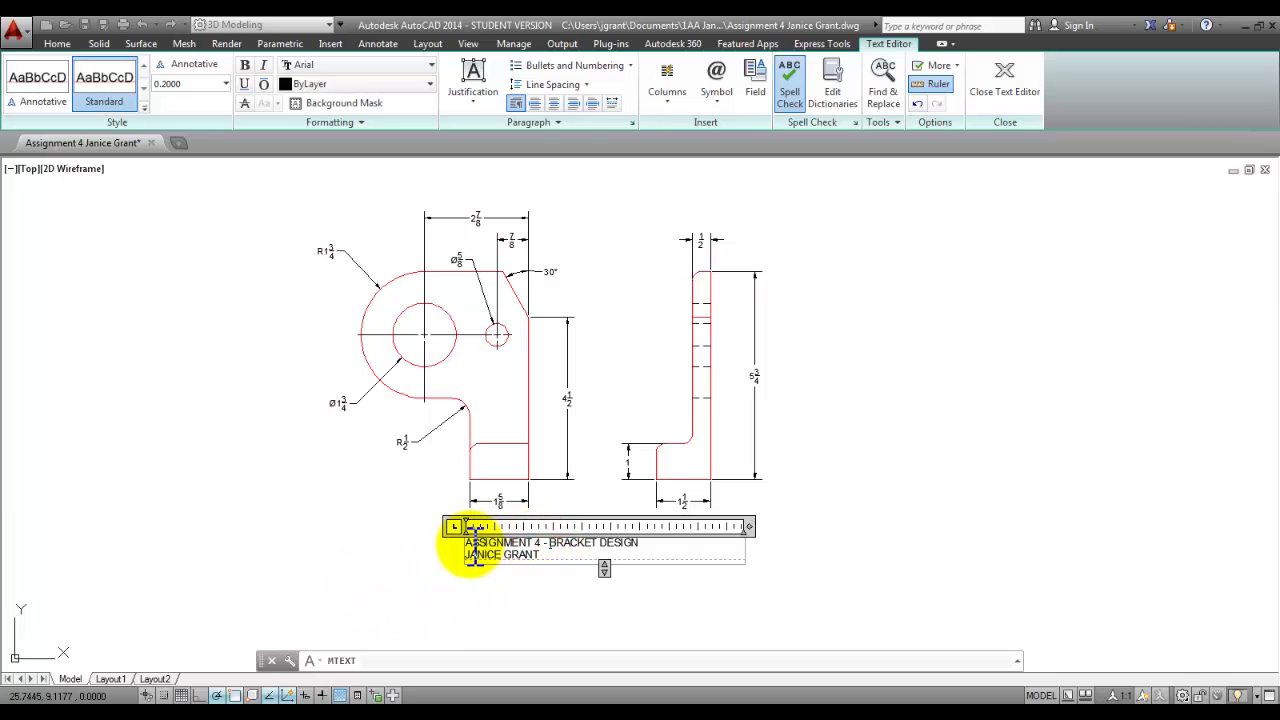
click(468, 545)
drag(474, 546, 665, 548)
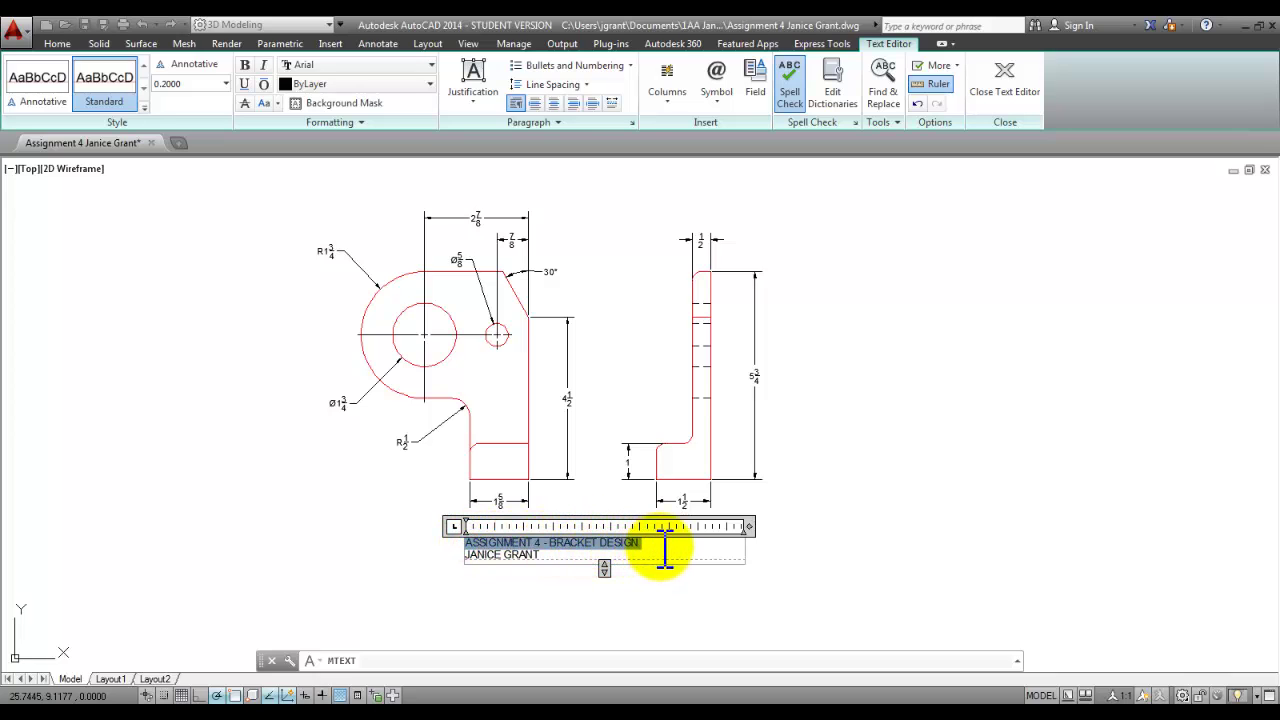
click(244, 84)
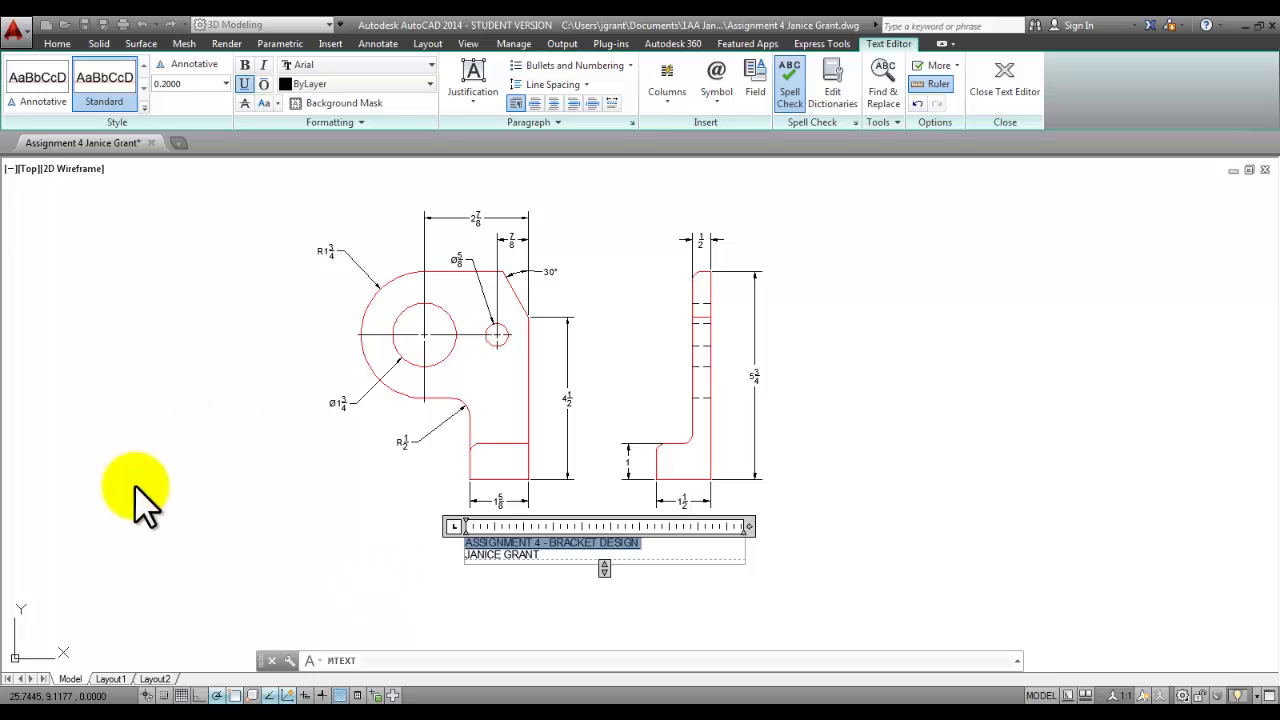
click(239, 501)
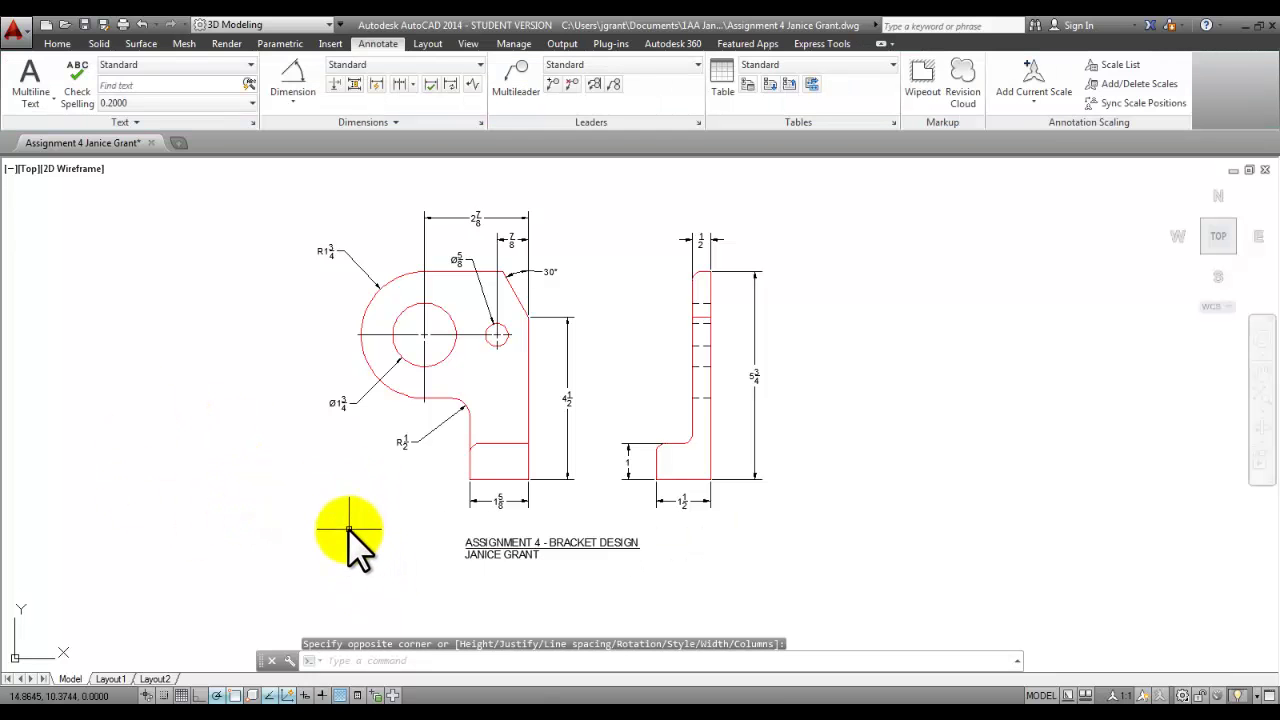
scroll(348, 529, up, 2)
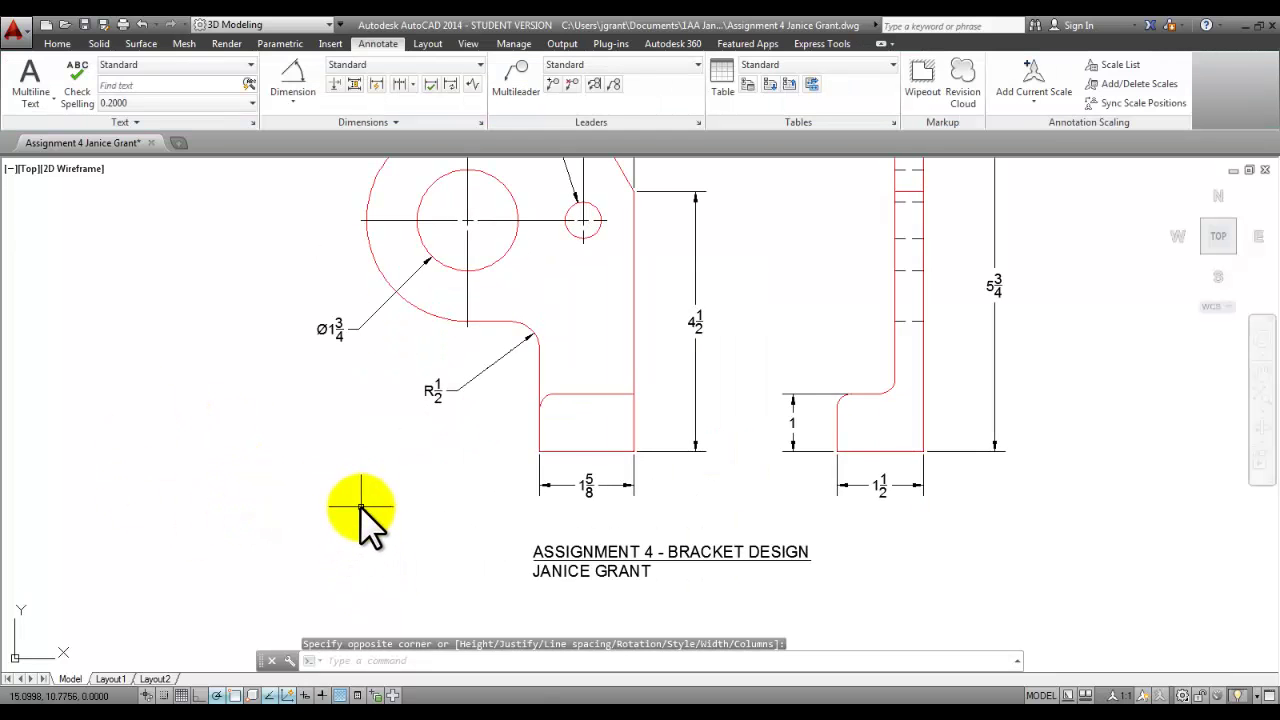
mouse_move(357, 517)
middle_down()
mouse_move(280, 560)
mouse_move(277, 549)
mouse_move(356, 504)
middle_up()
scroll(280, 560, down, 4)
scroll(271, 563, up, 2)
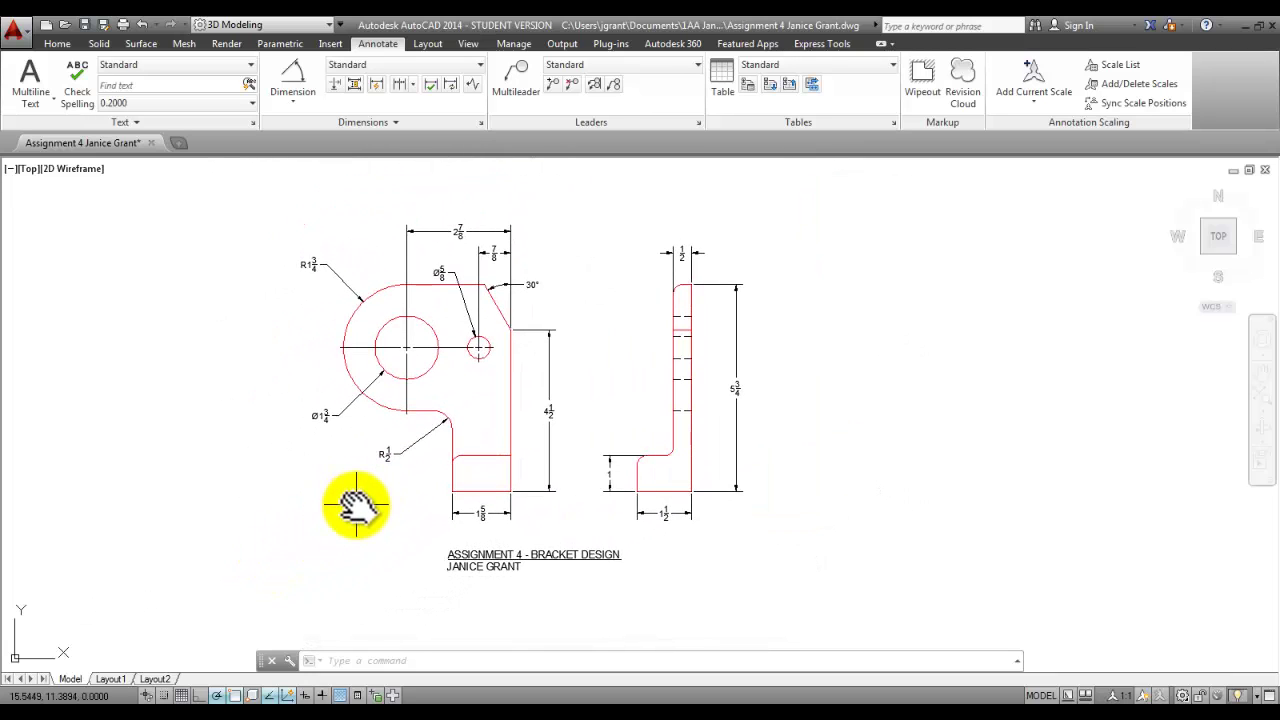